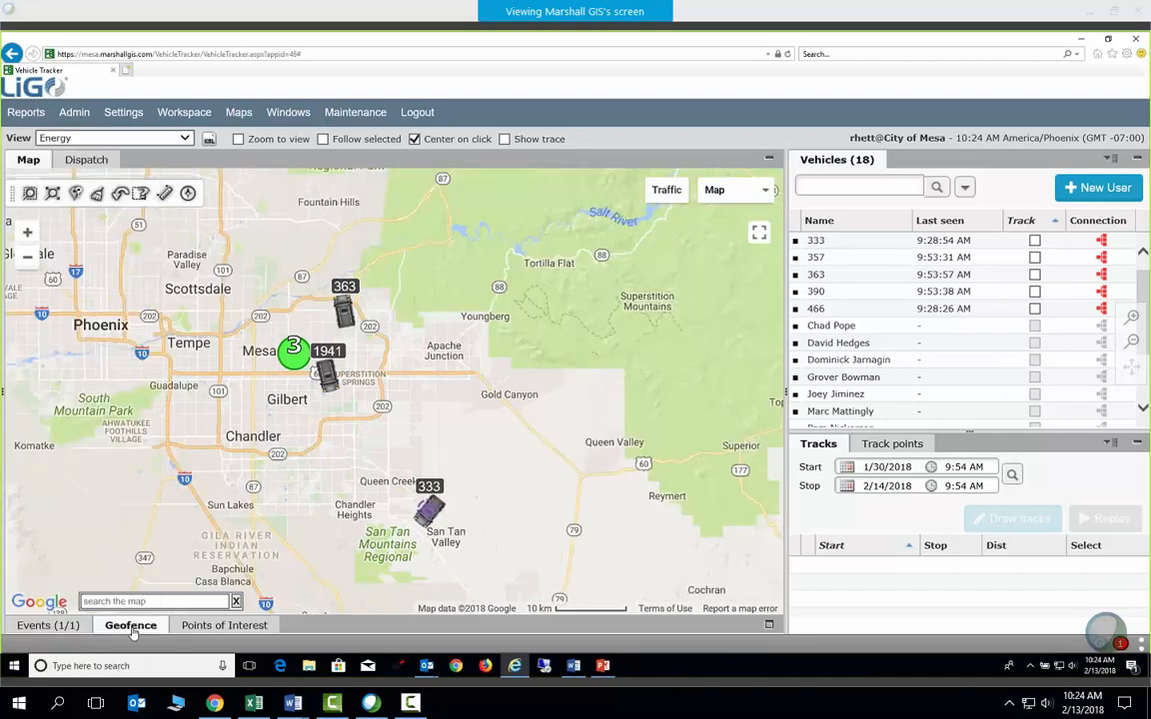
Expand the Points of Interest panel and switch to the Geofence panel
click(195, 625)
click(133, 495)
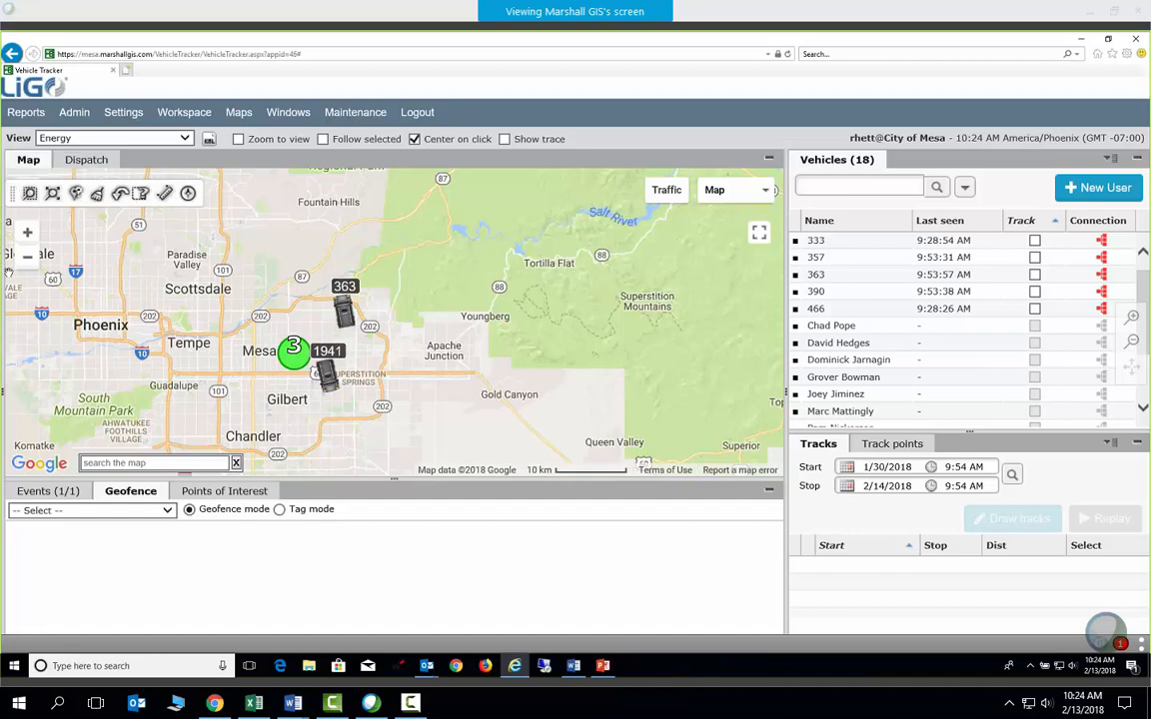
drag(5, 280, 22, 280)
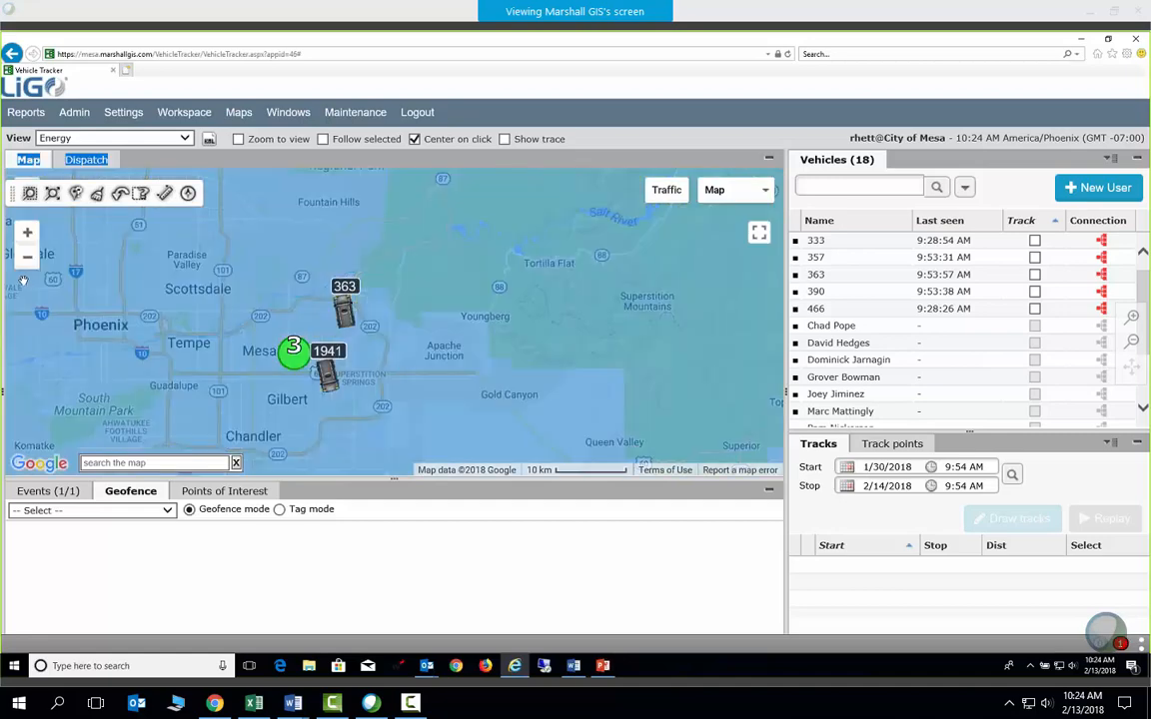
click(437, 92)
click(224, 491)
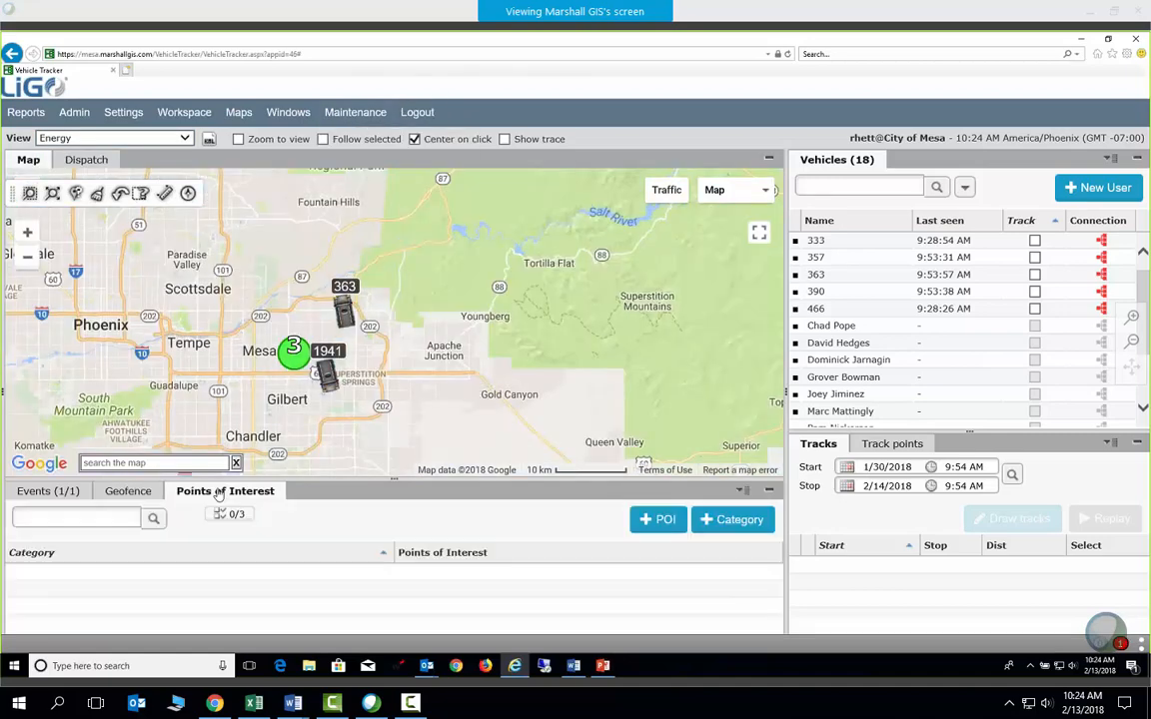
click(122, 493)
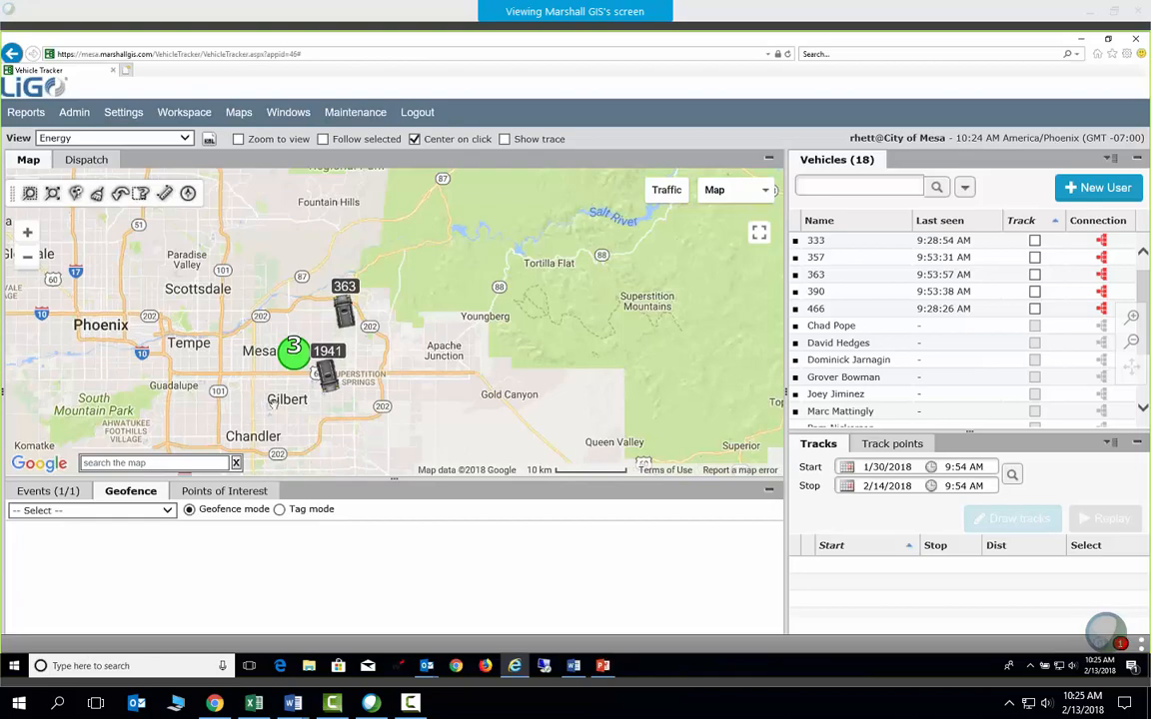
Center the map on Countryside RV Resort near Mesa and list the saved geofences
scroll(432, 386, up, 3)
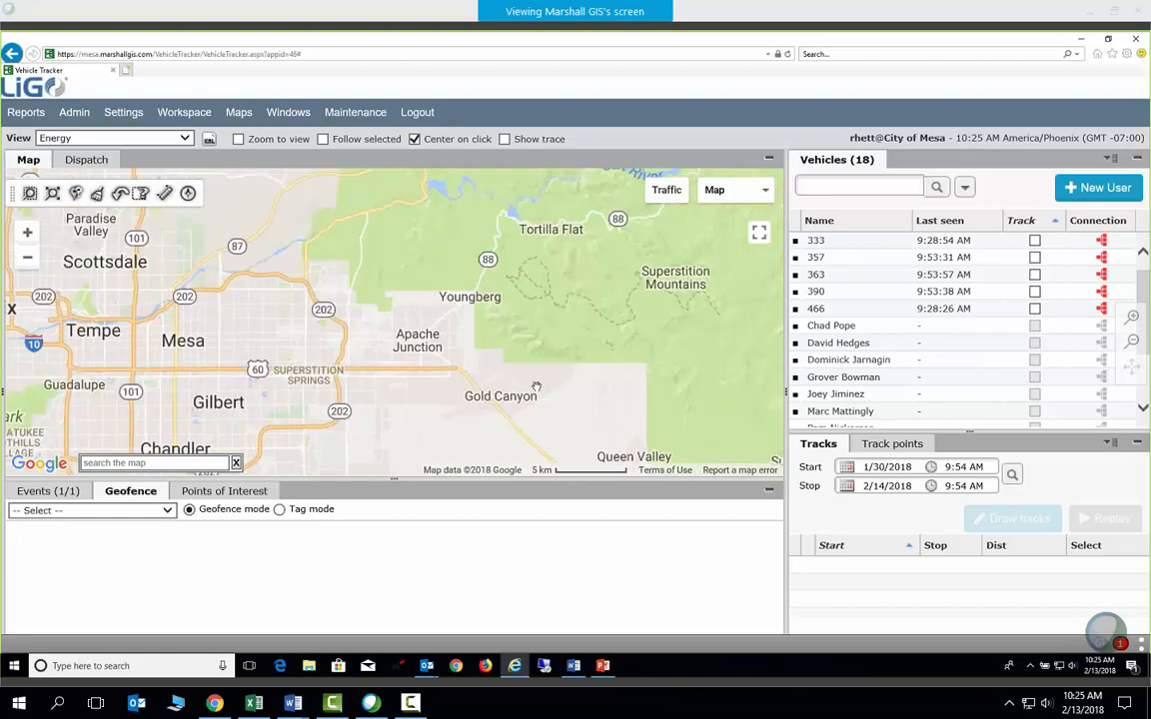
scroll(355, 339, up, 3)
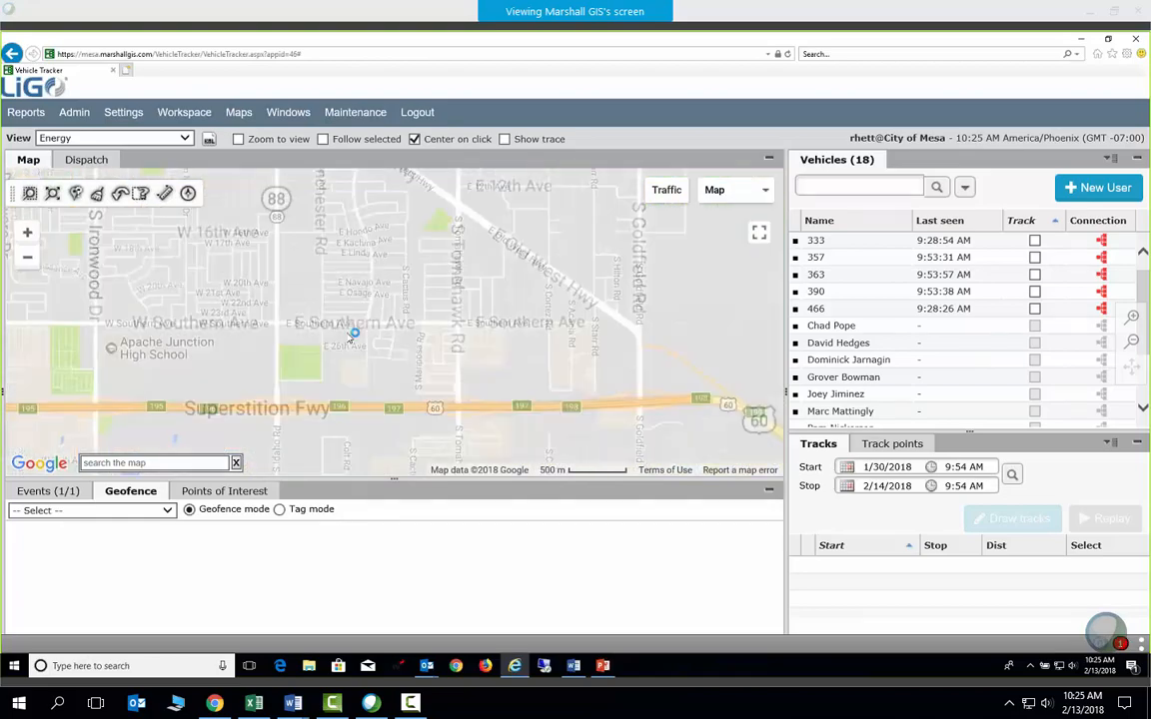
drag(386, 323, 501, 249)
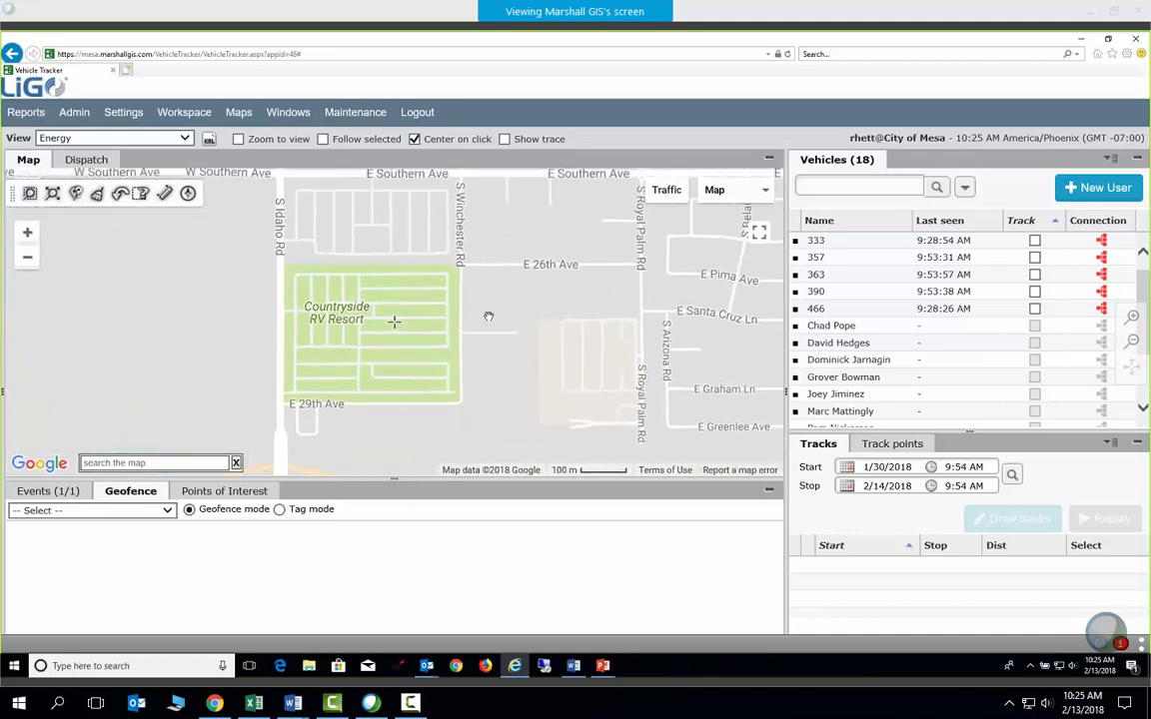
click(167, 510)
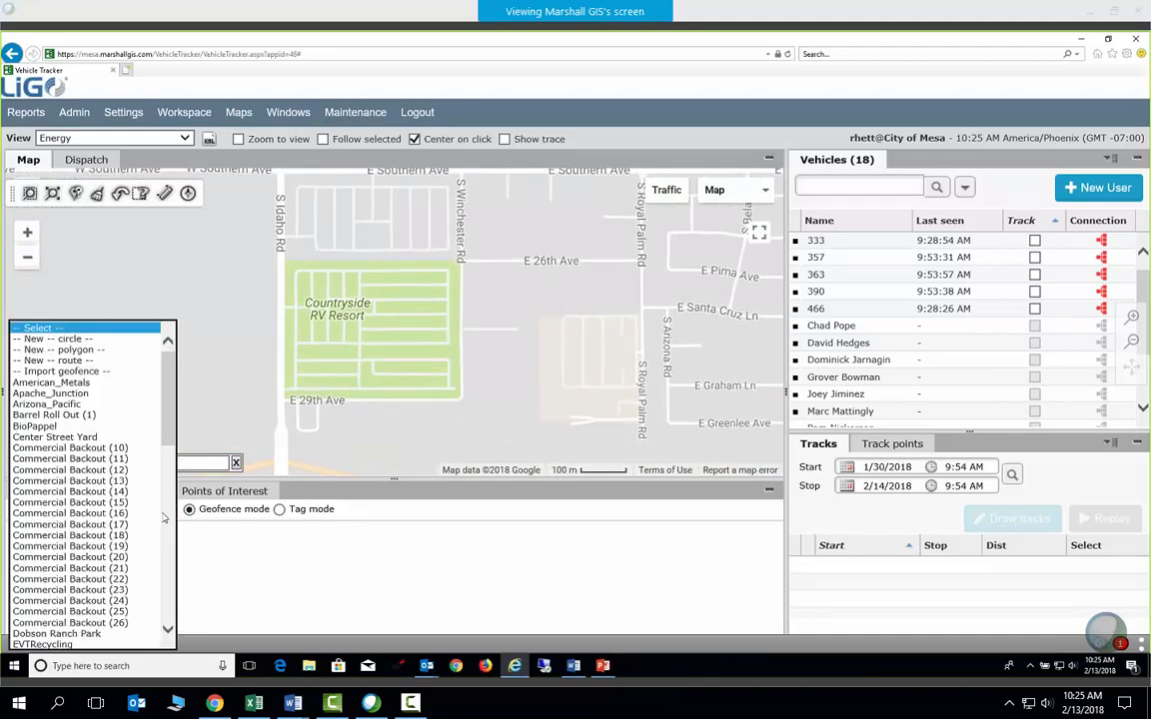
Load the Solid Waste Yard geofence from the saved list
scroll(170, 450, down, 2)
drag(170, 450, 165, 627)
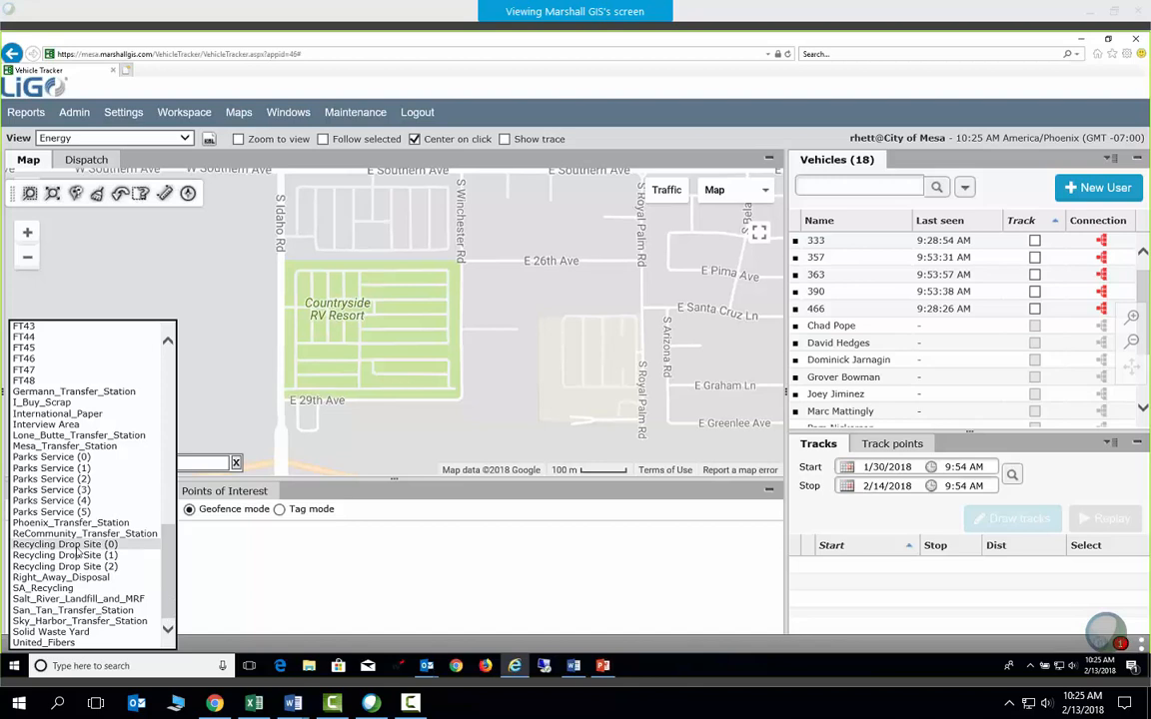
click(60, 632)
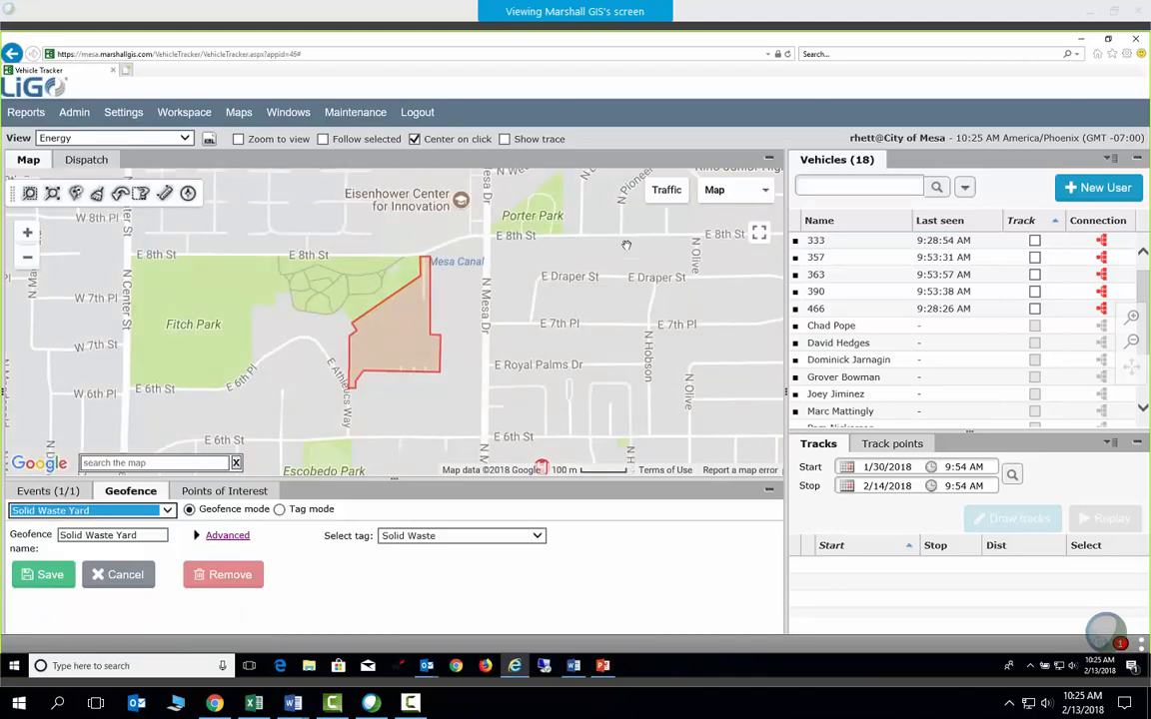
Show the Solid Waste Yard boundary on Satellite imagery, zoomed in, with a taller map area
click(712, 197)
click(721, 238)
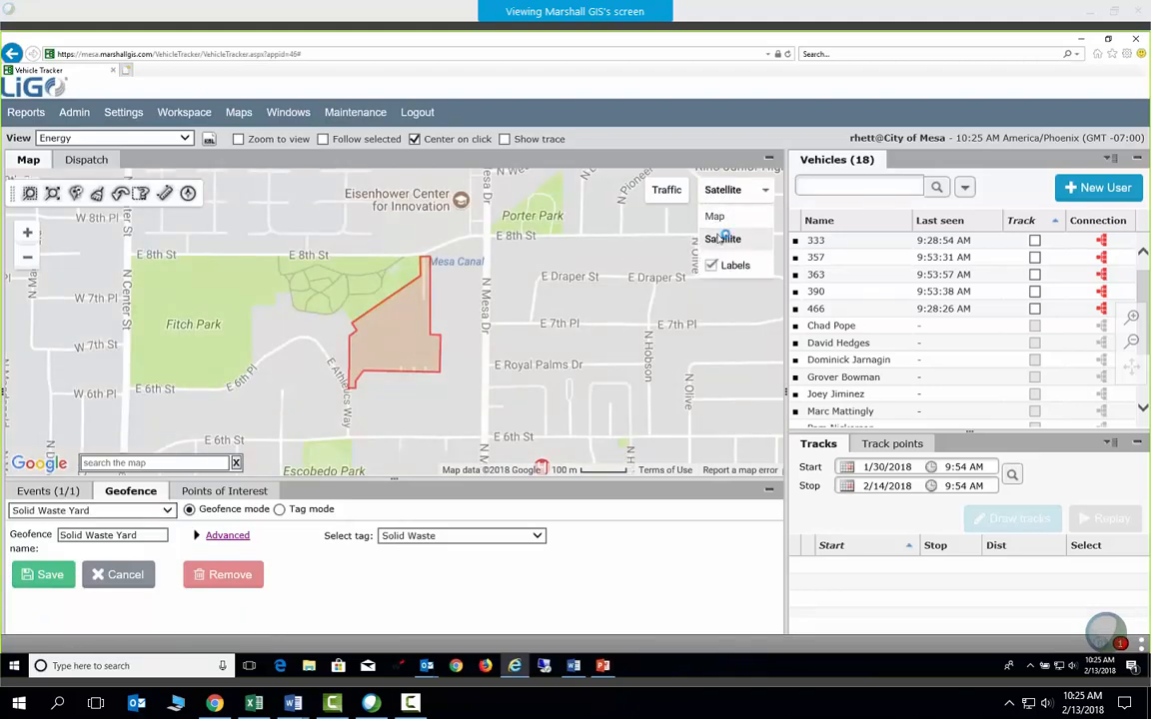
scroll(395, 322, up, 1)
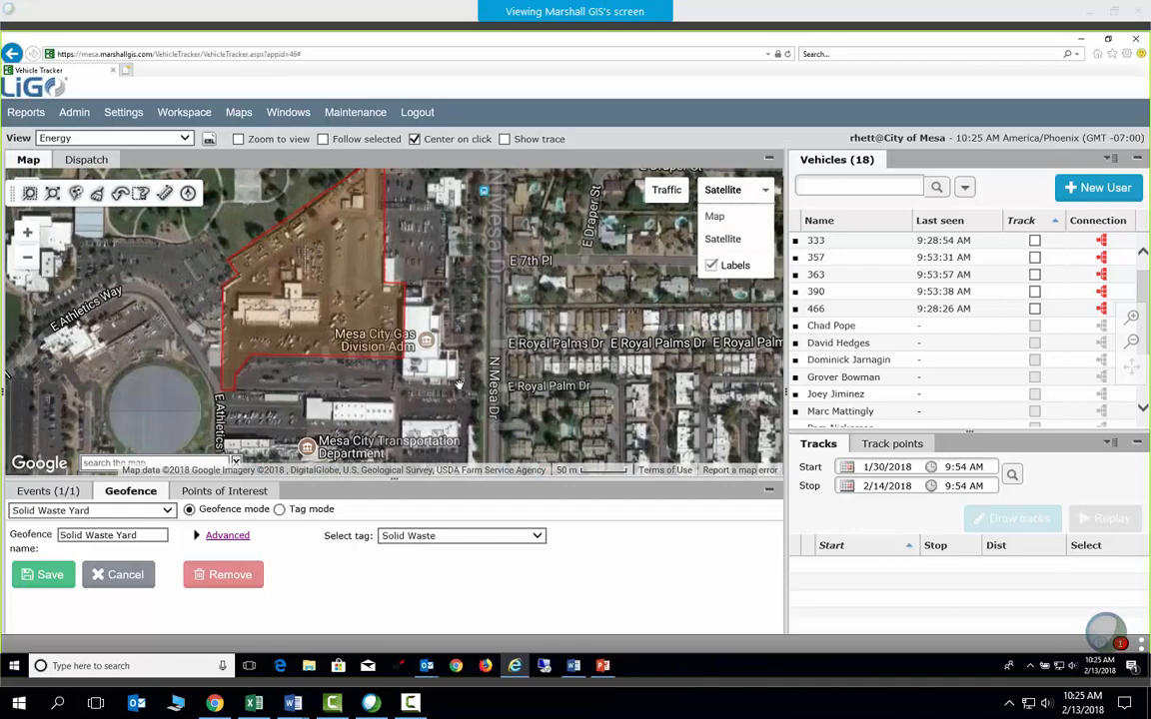
drag(510, 389, 498, 437)
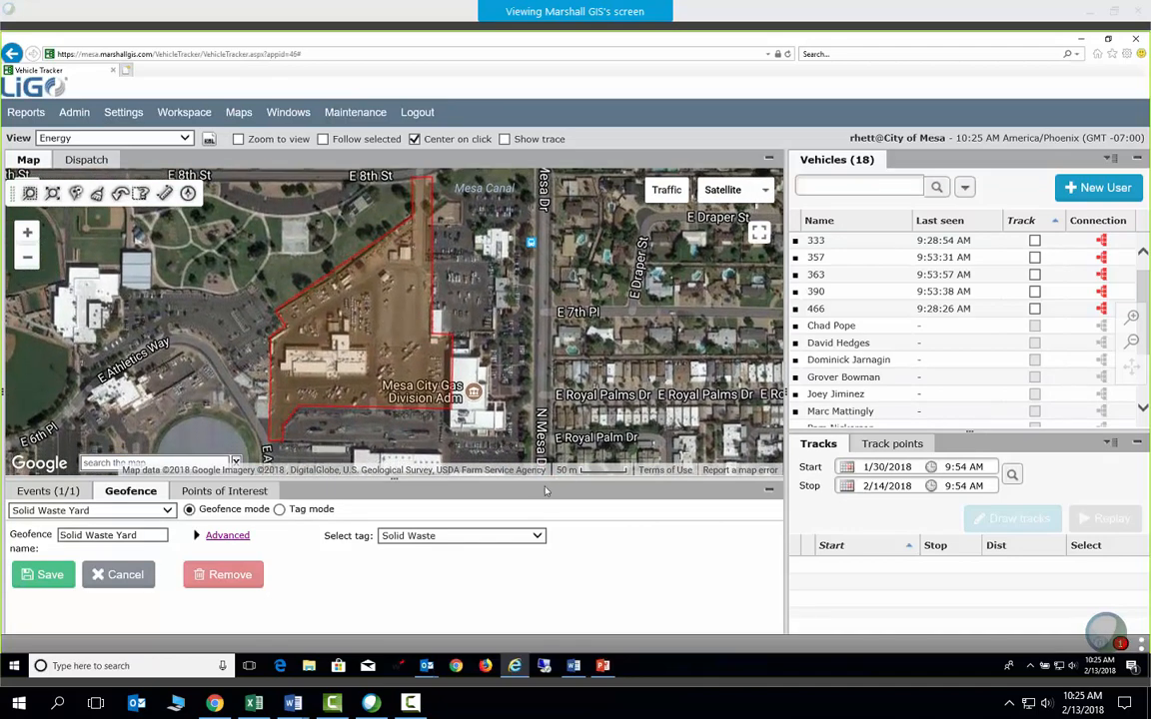
drag(545, 500, 544, 515)
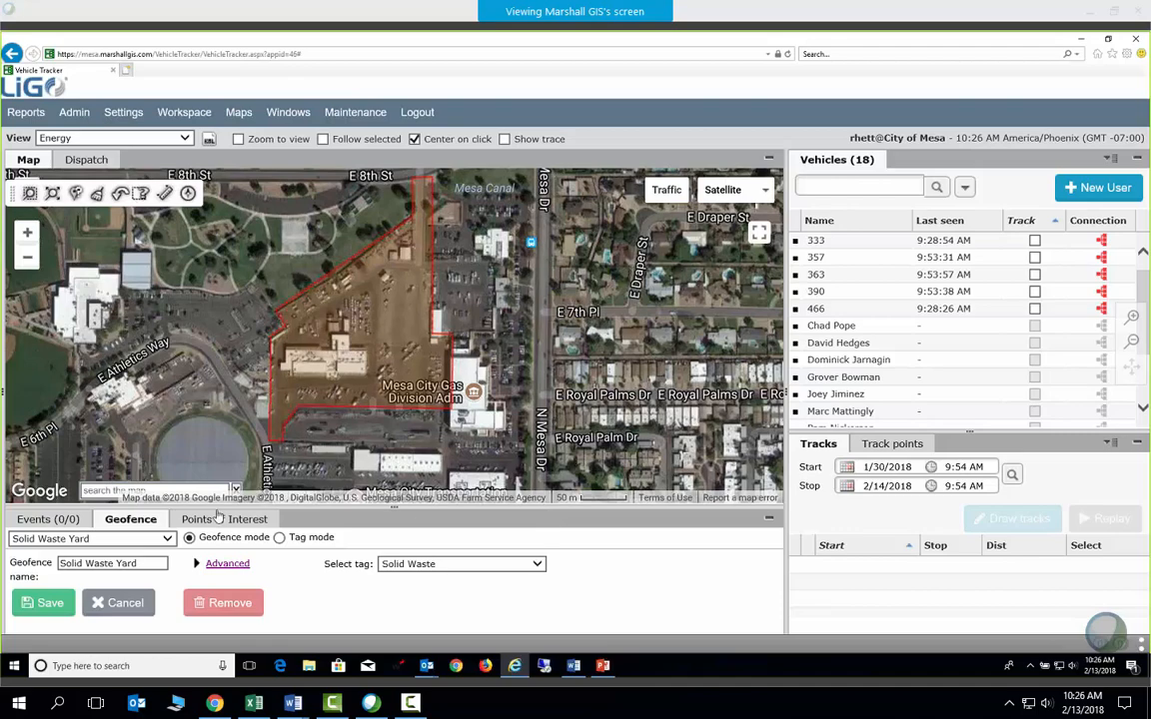
List the saved geofences scrolled back to American_Metals at the top
click(169, 538)
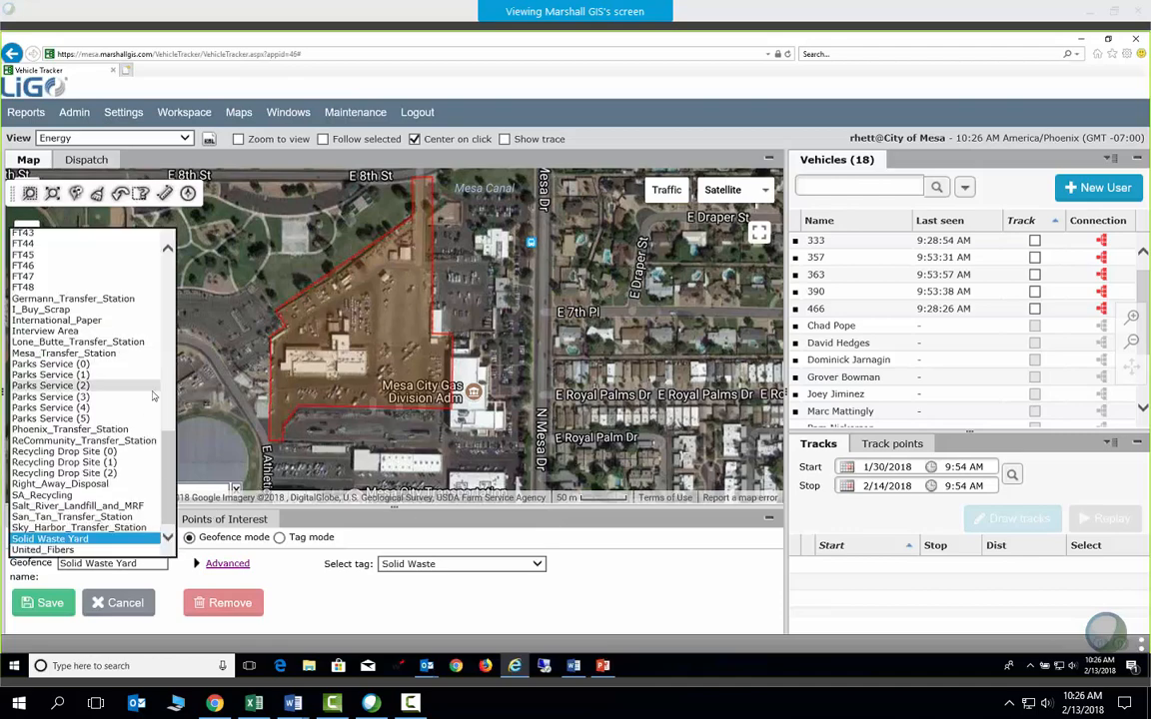
drag(167, 465, 168, 279)
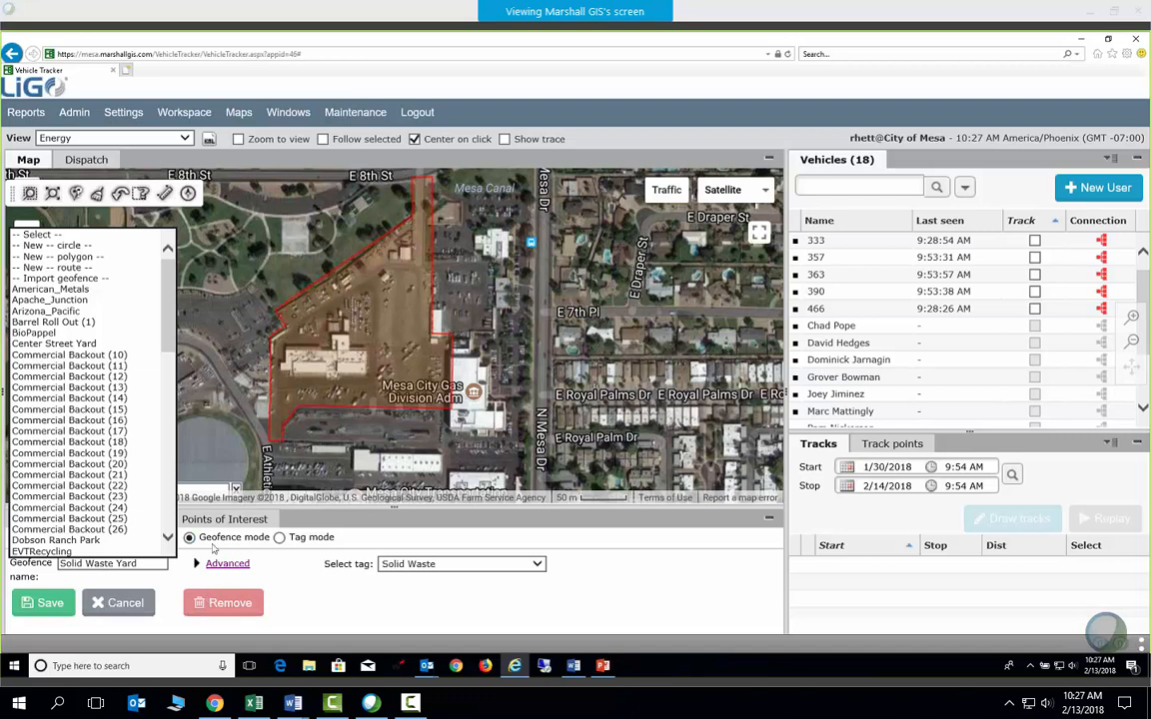
Keep Solid Waste Yard loaded, inspect its eastern and bottom-right edges, then reopen the geofence list
click(422, 539)
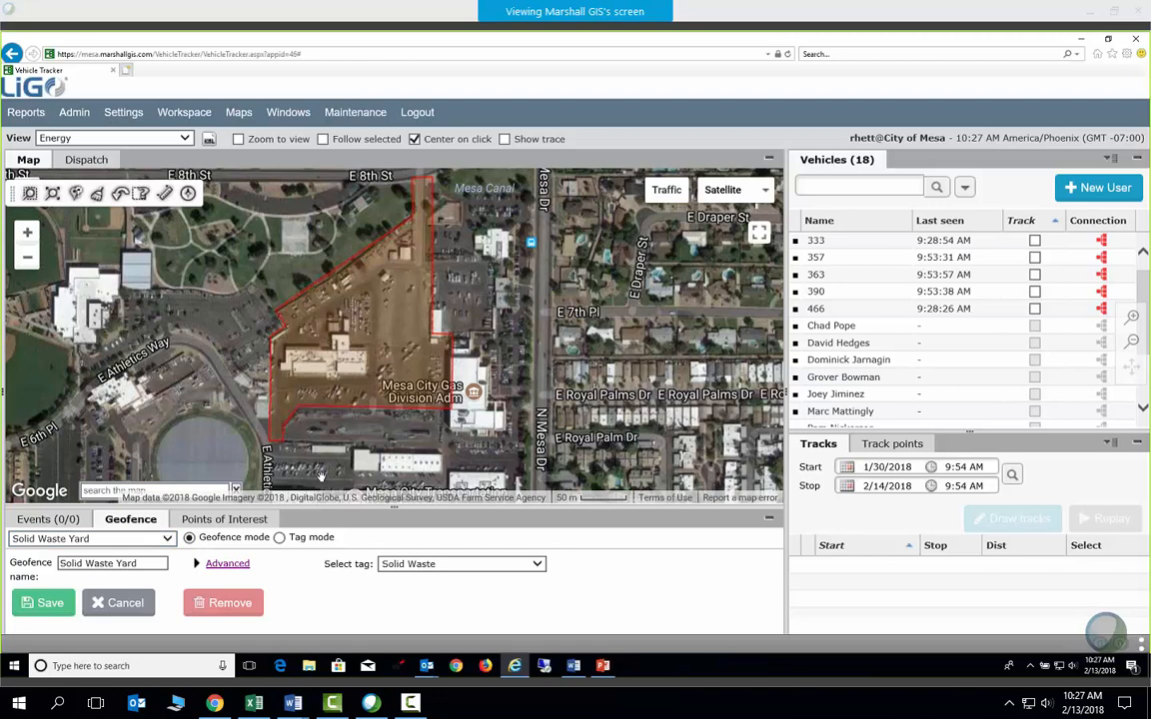
drag(416, 325, 395, 336)
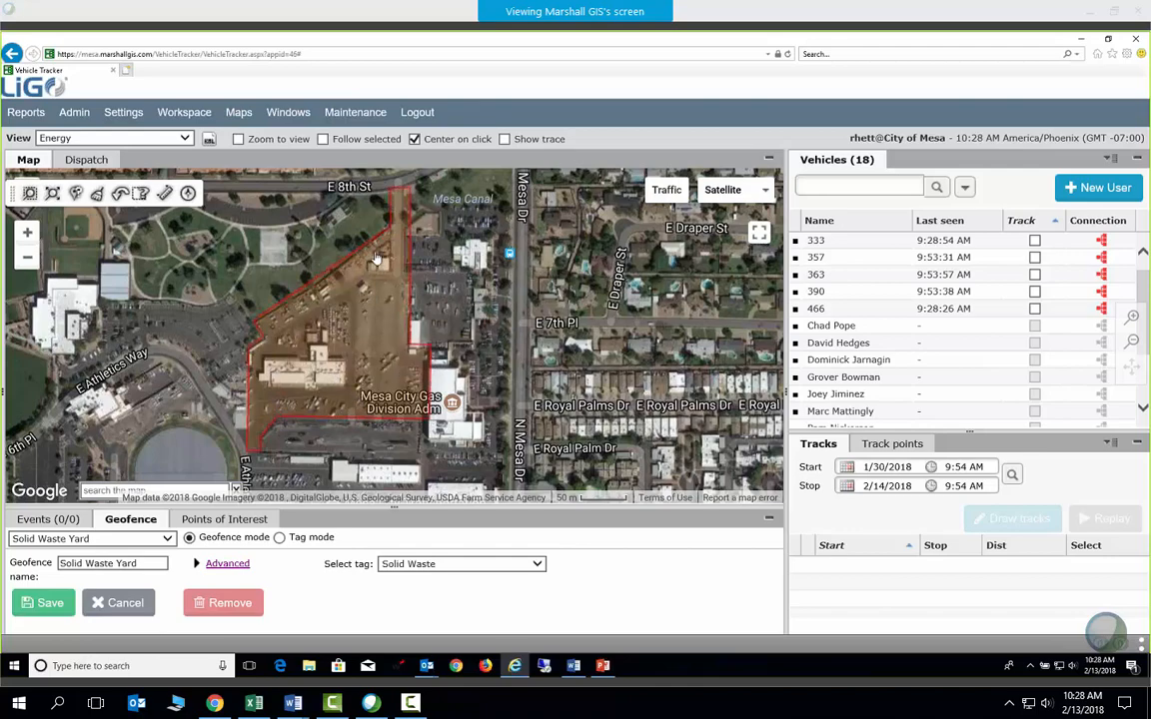
scroll(432, 317, up, 2)
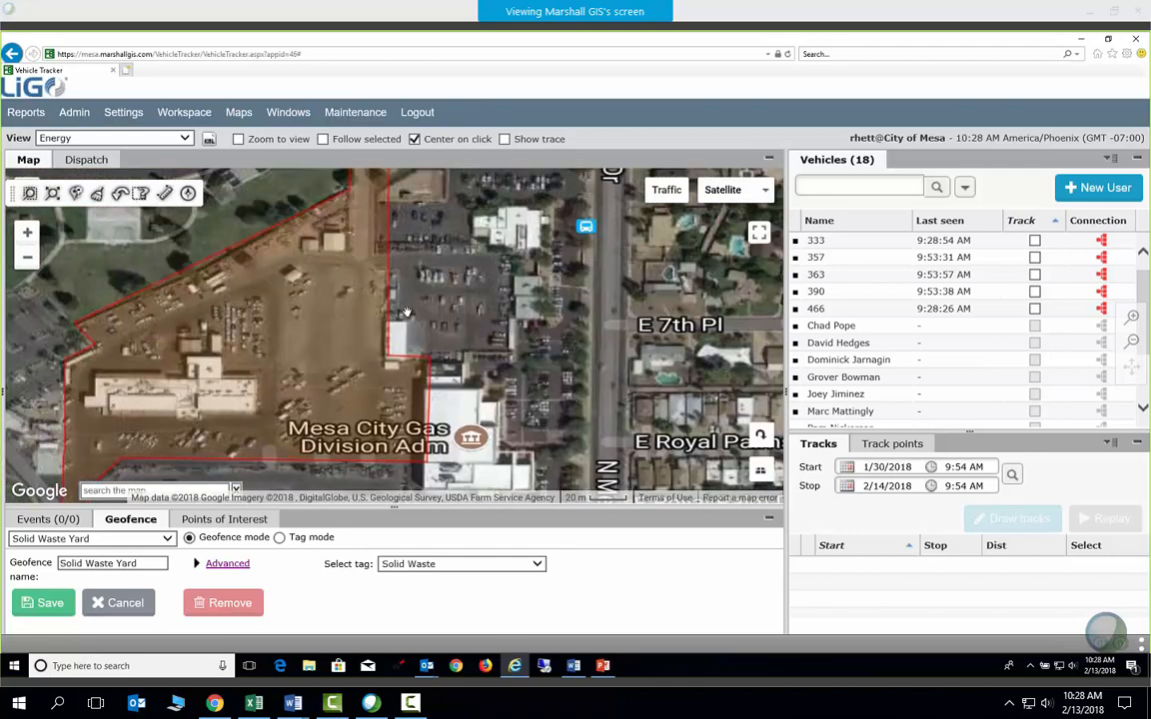
drag(445, 352, 397, 196)
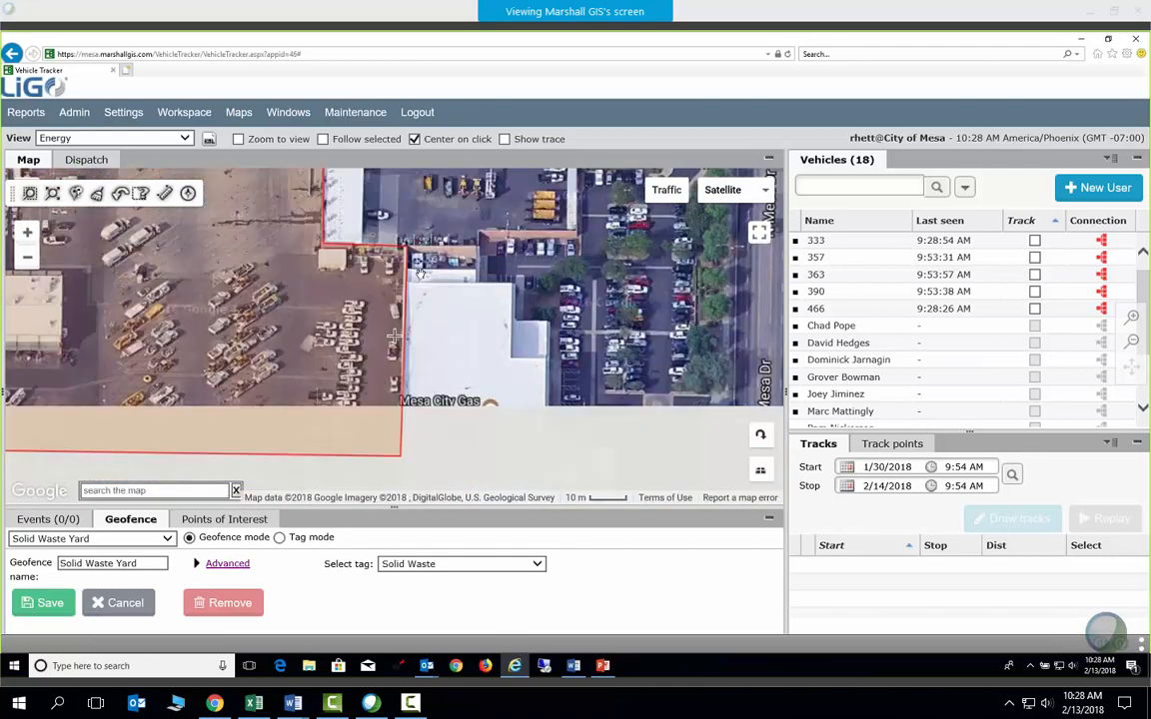
drag(388, 452, 411, 385)
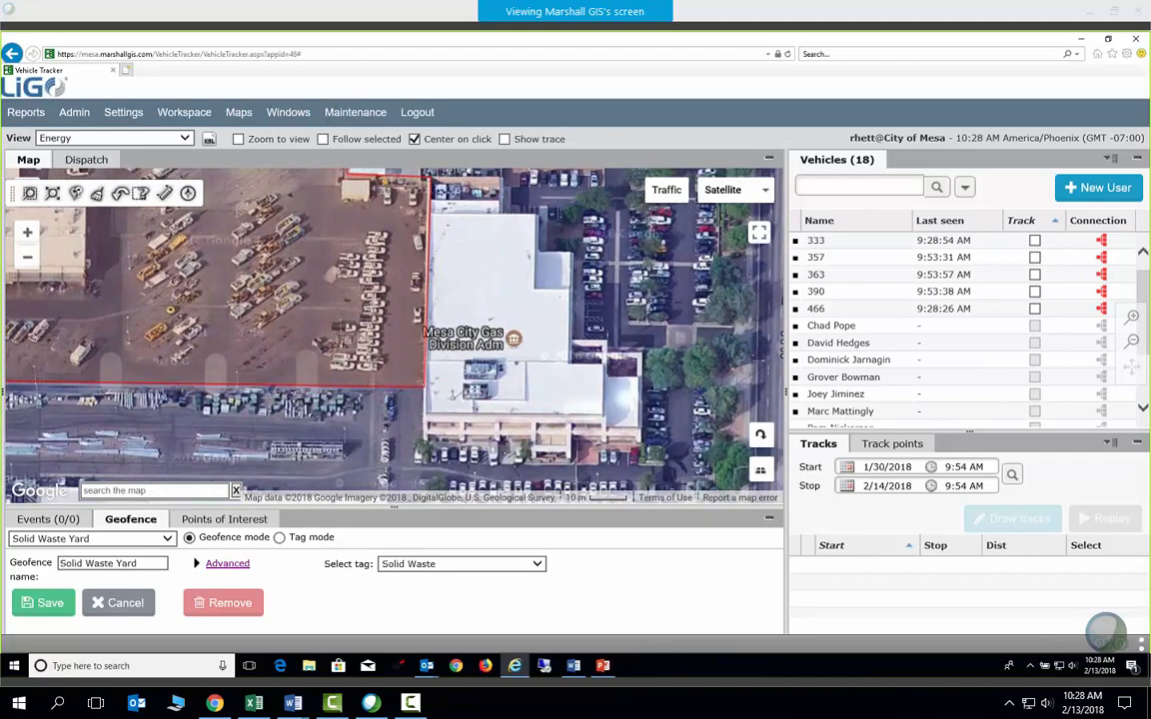
scroll(528, 300, down, 1)
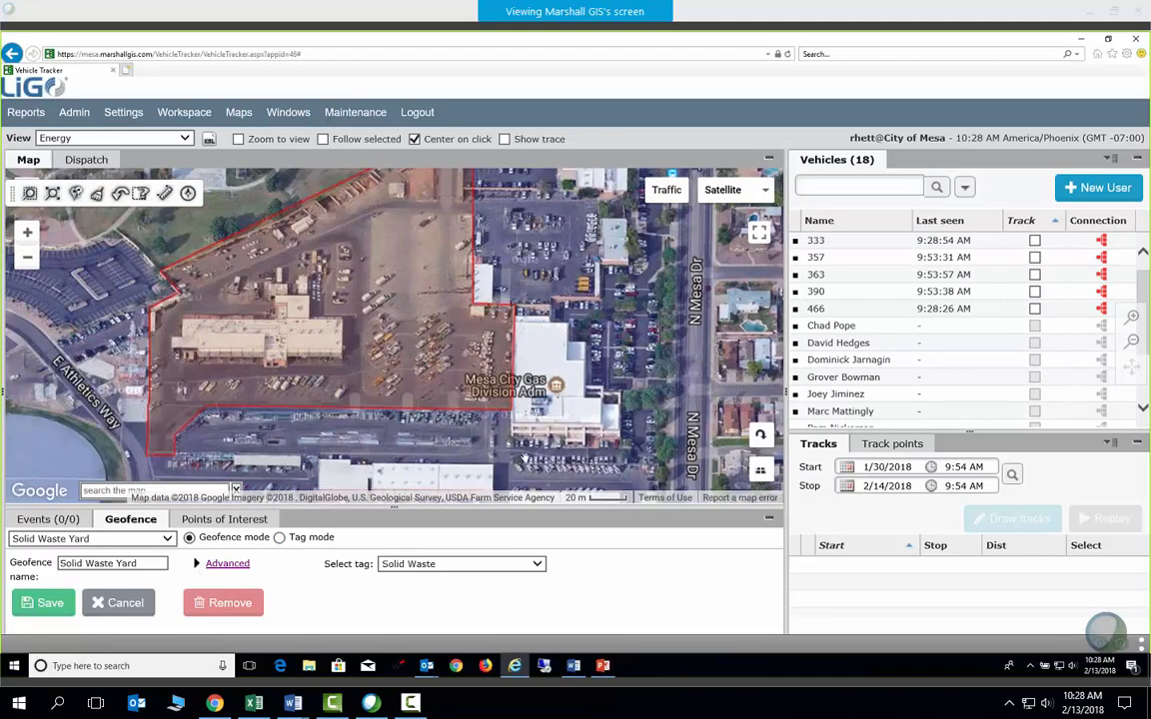
click(167, 542)
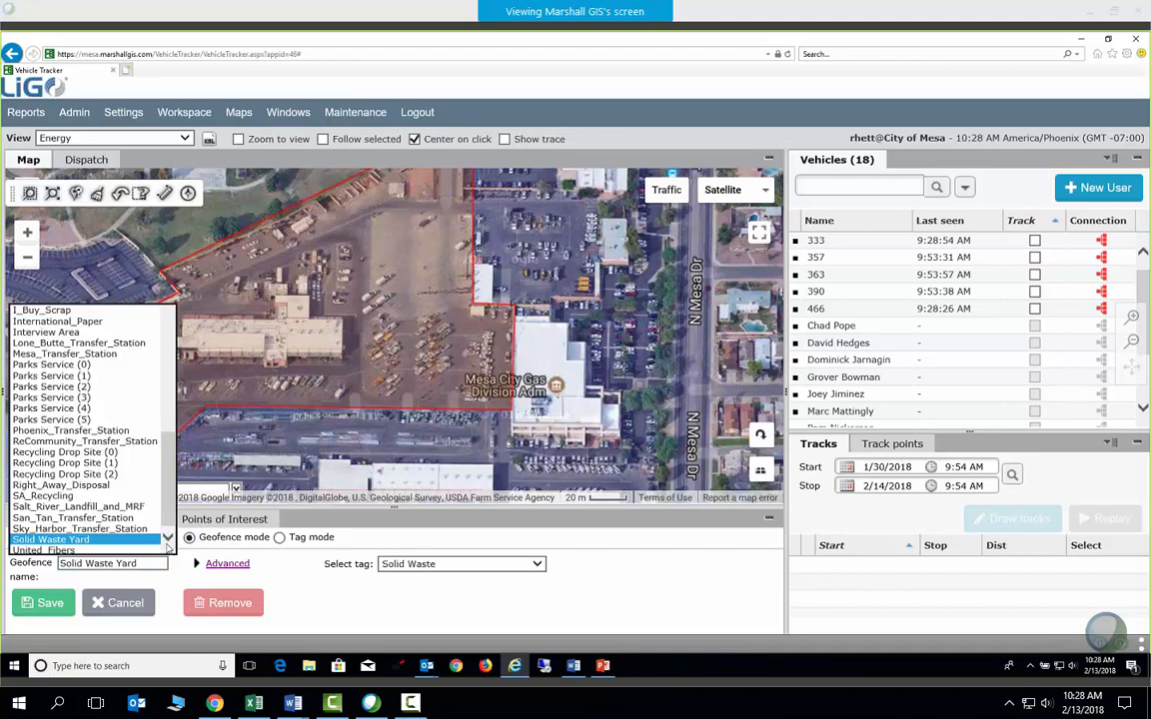
Deselect the Solid Waste Yard geofence and pan the map west across east Mesa
drag(168, 452, 166, 256)
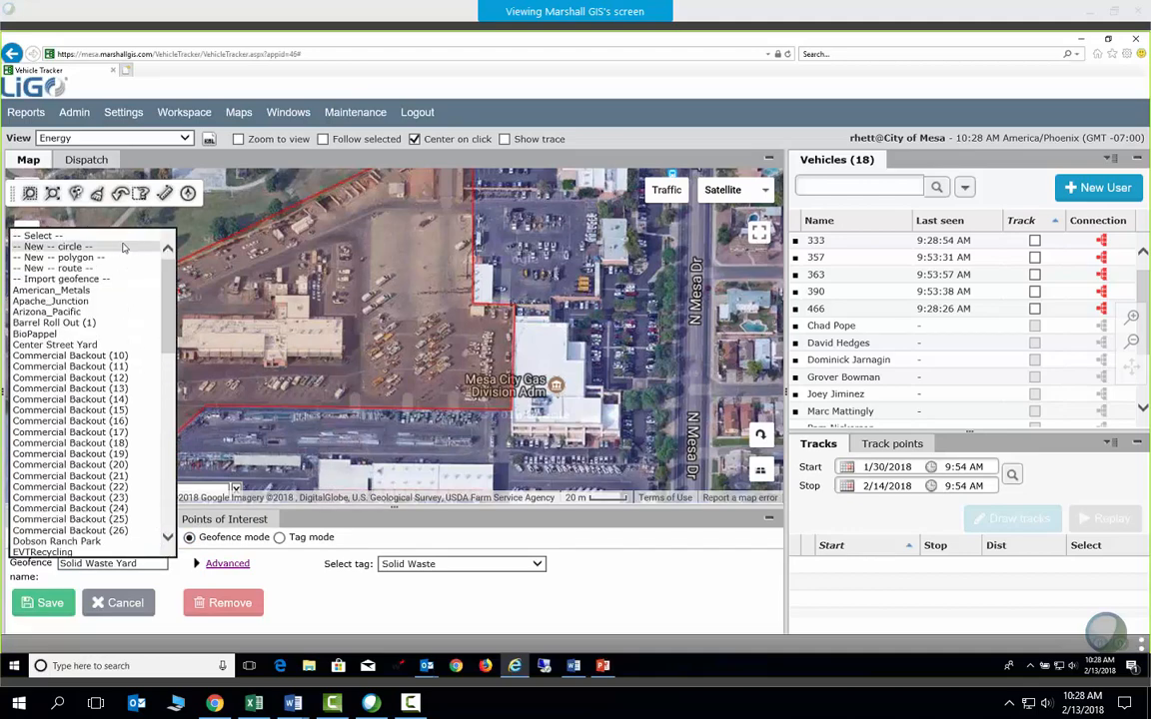
click(75, 236)
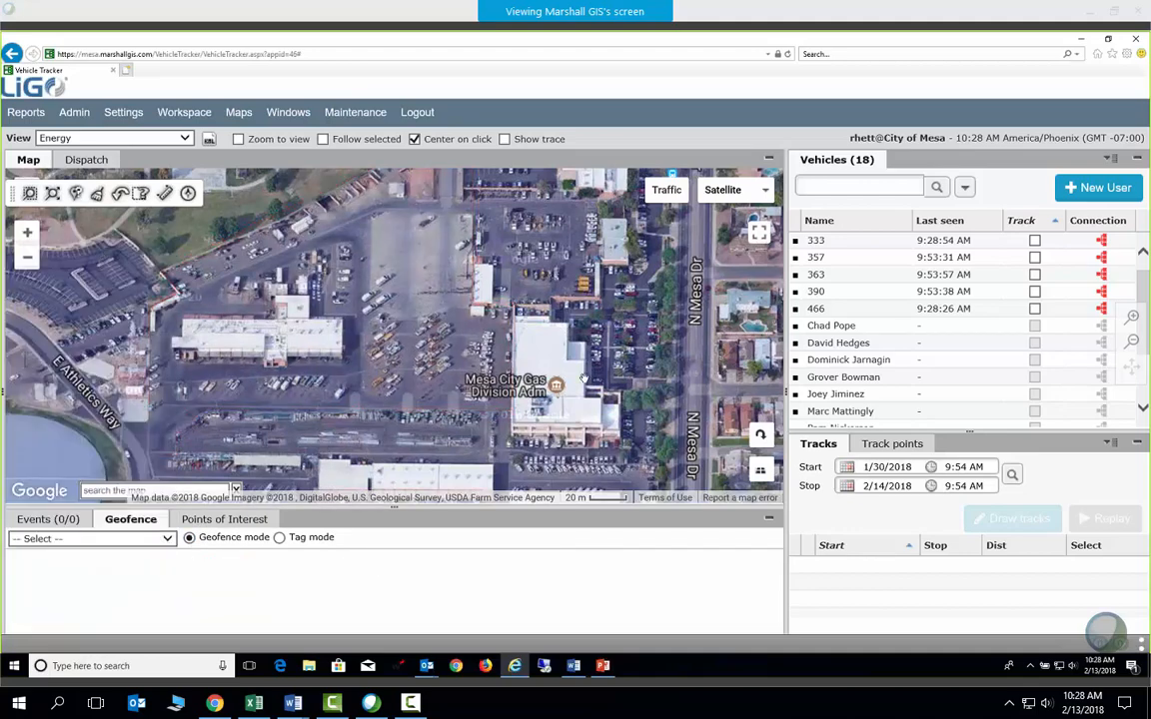
scroll(394, 335, down, 3)
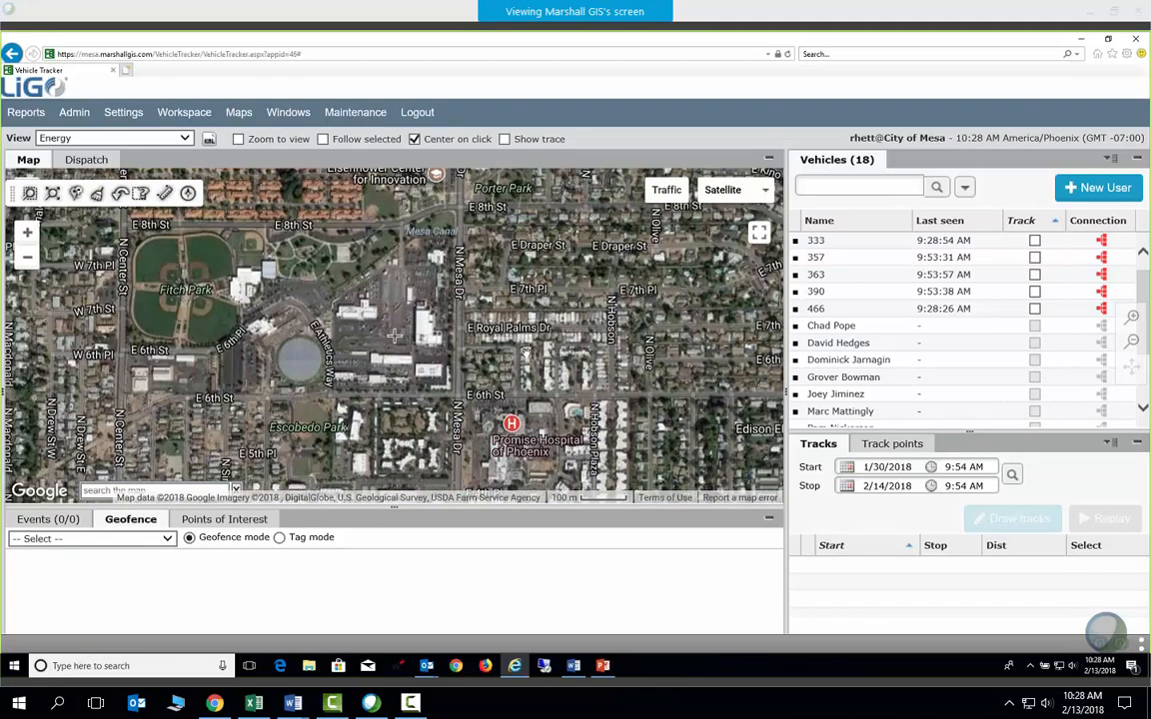
scroll(394, 336, down, 3)
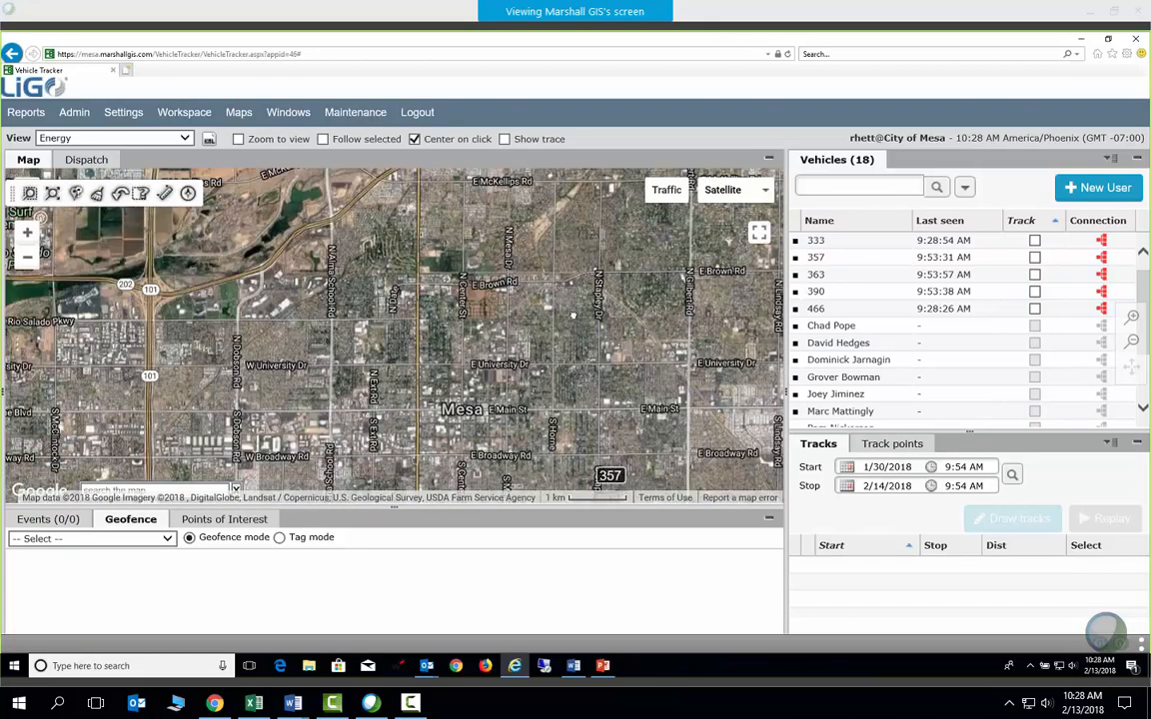
drag(574, 315, 394, 367)
drag(674, 377, 488, 358)
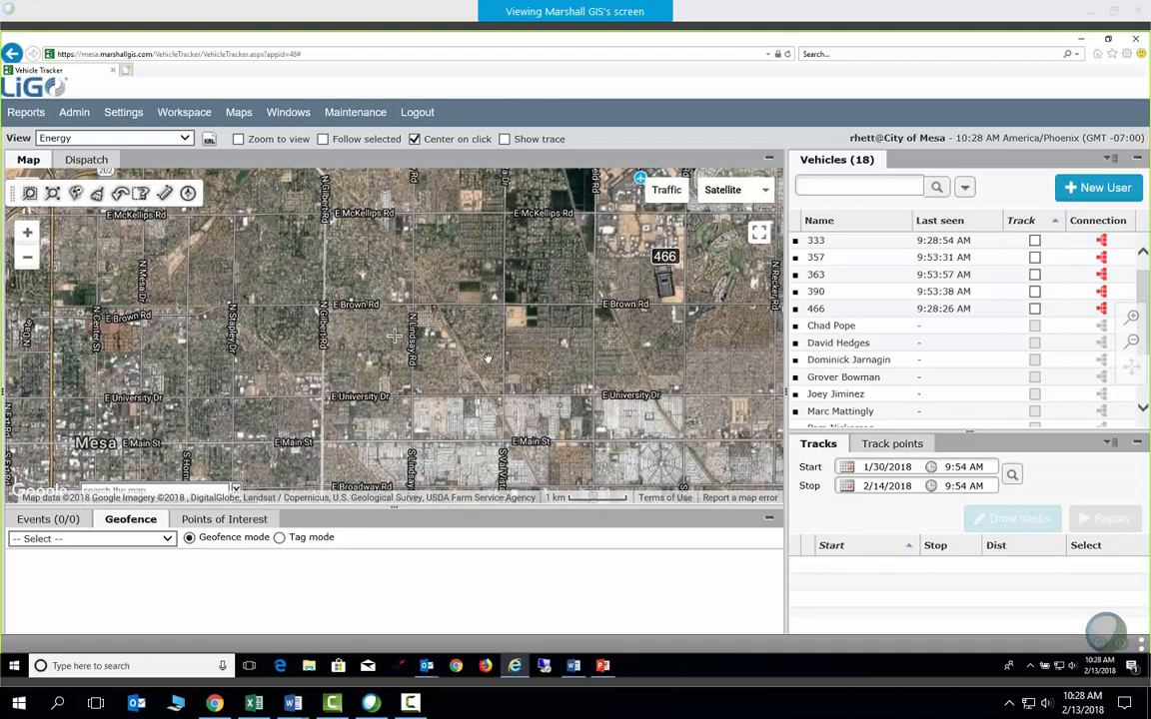
Browse the existing geofence list and close it without choosing one
click(165, 539)
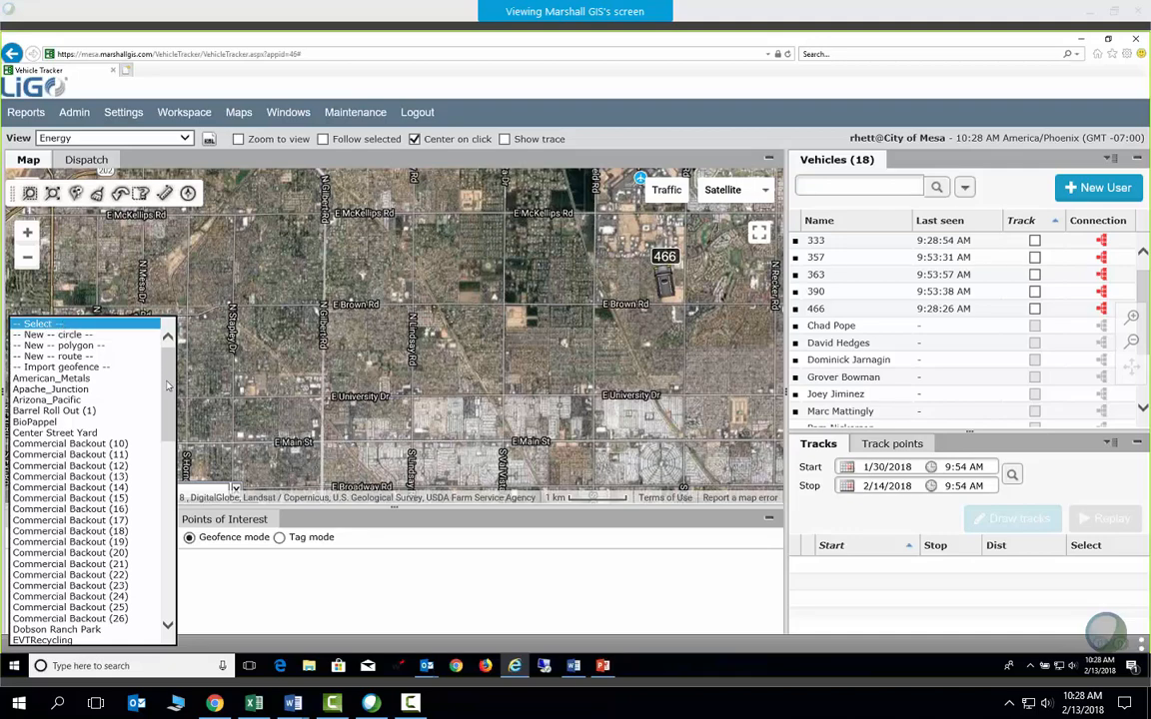
scroll(150, 460, down, 15)
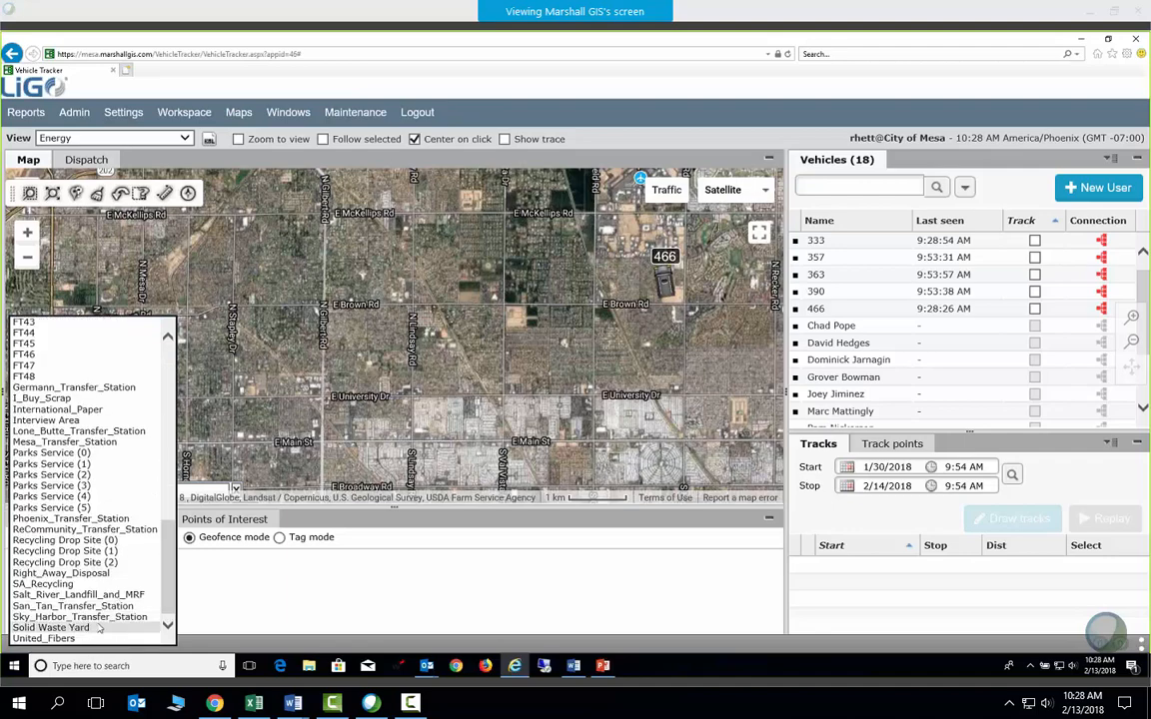
scroll(170, 557, up, 15)
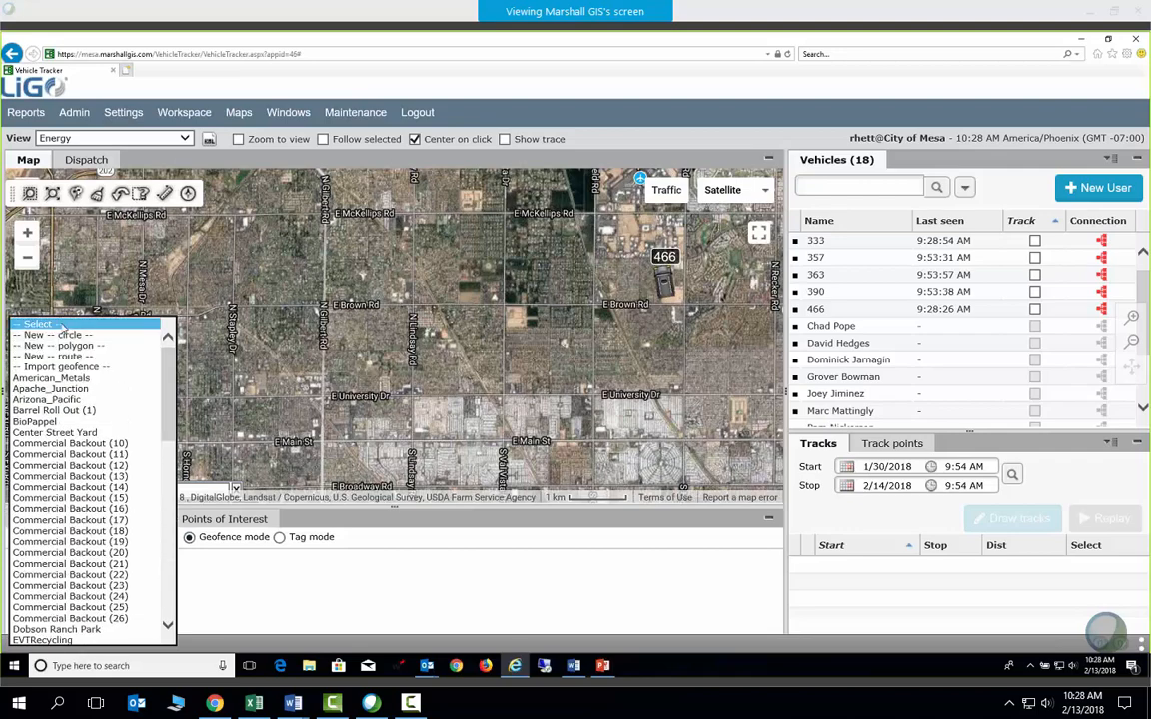
click(61, 323)
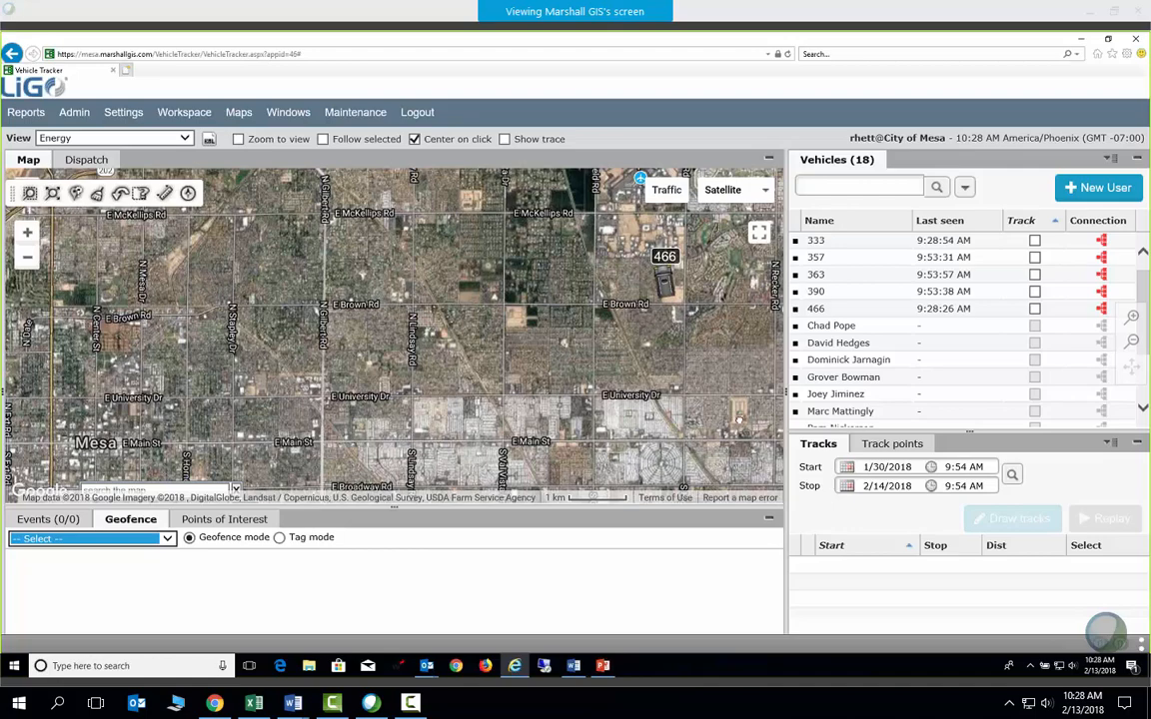
Pan east past vehicle 466 and zoom to 100 m on the plot near W Southern Ave and S Signal Butte Rd
drag(739, 419, 490, 384)
drag(647, 340, 389, 395)
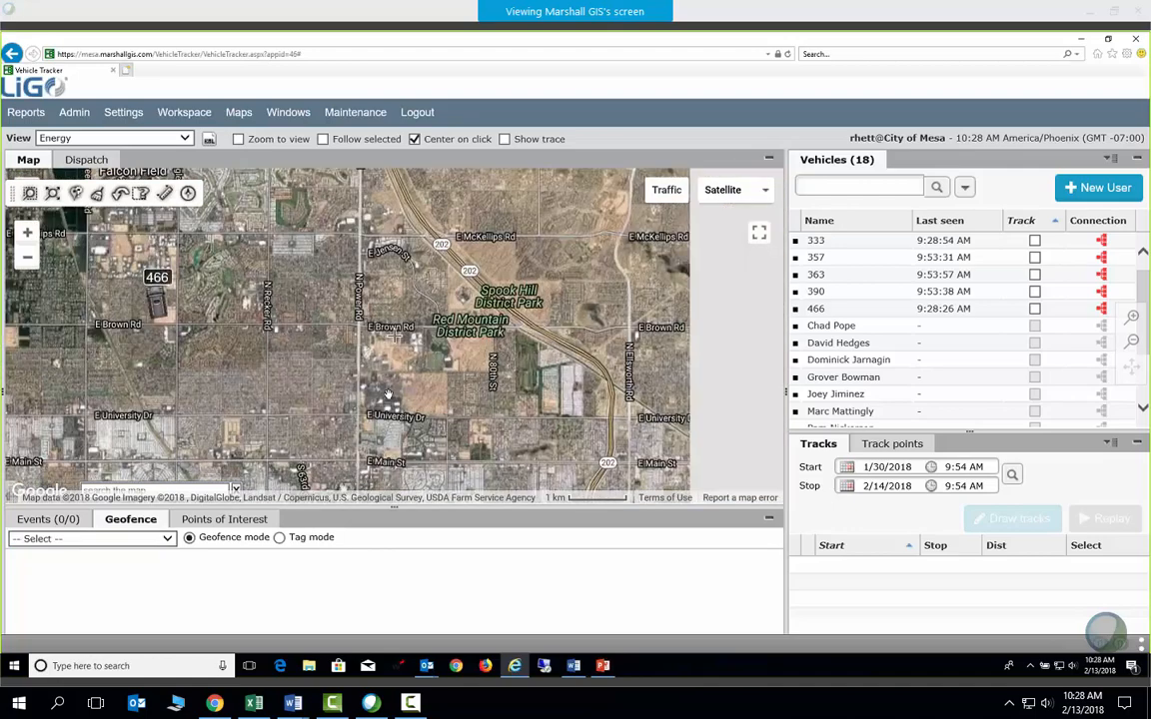
drag(668, 362, 468, 378)
drag(476, 442, 528, 274)
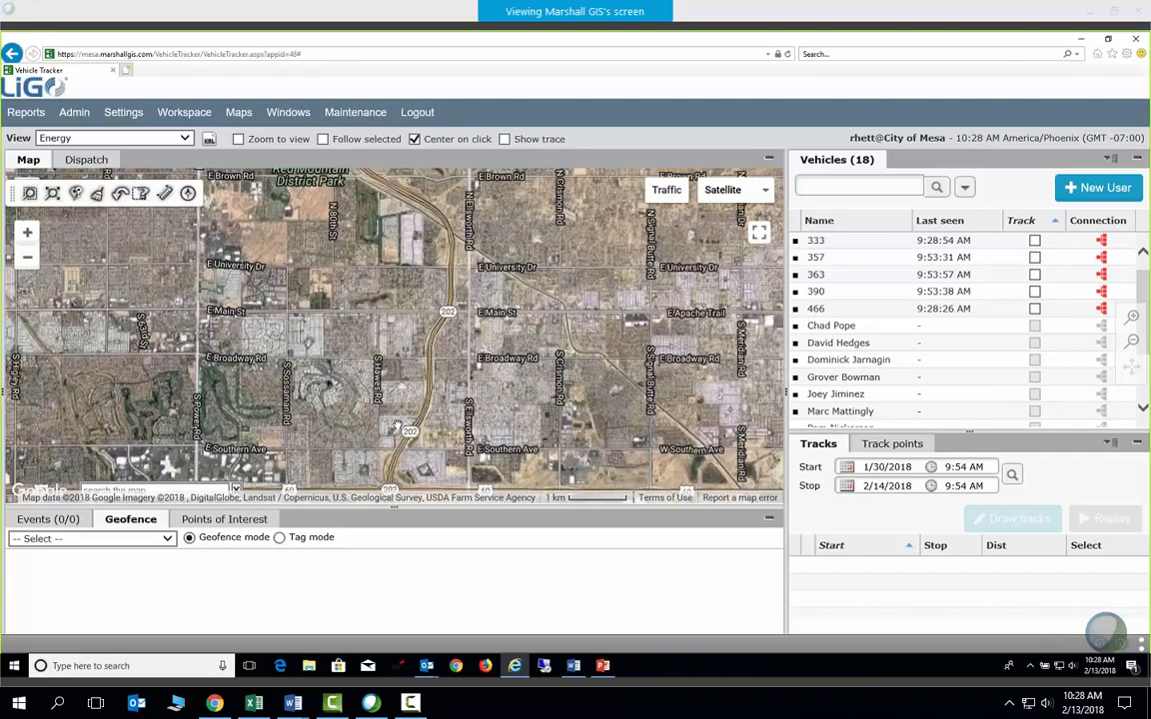
scroll(397, 428, up, 1)
drag(332, 362, 117, 303)
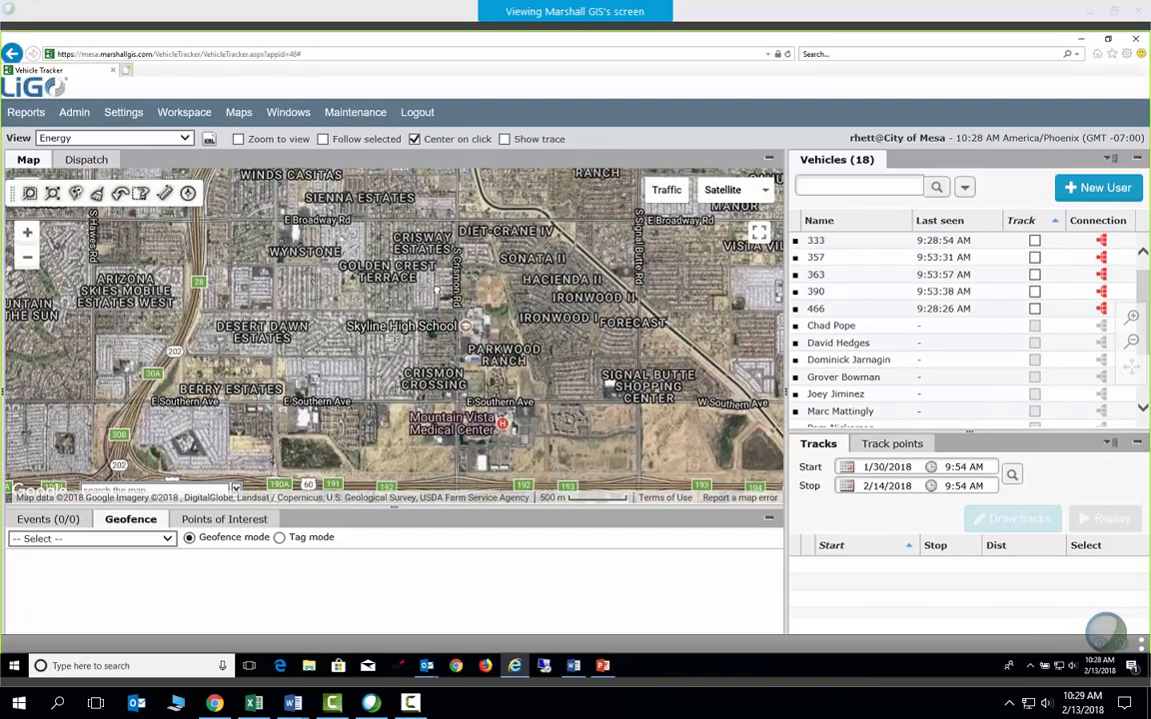
drag(738, 452, 461, 331)
scroll(629, 374, up, 1)
scroll(567, 372, up, 1)
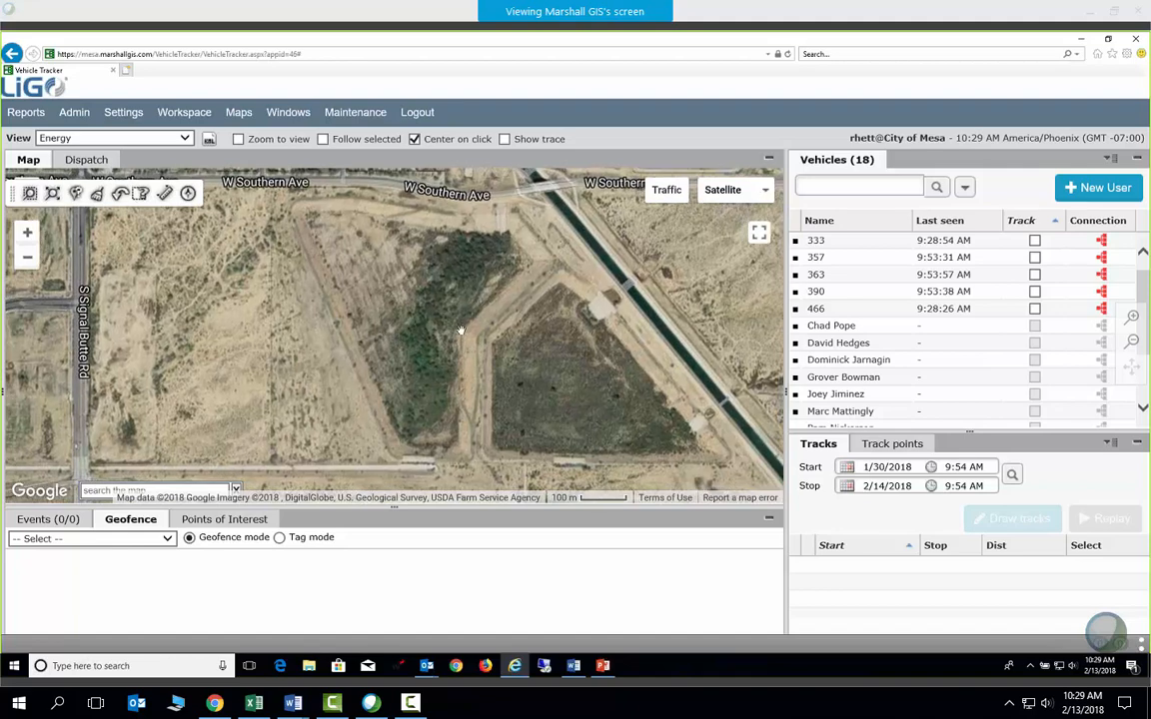
Try a new circle geofence, then replace it with a new polygon geofence
click(168, 541)
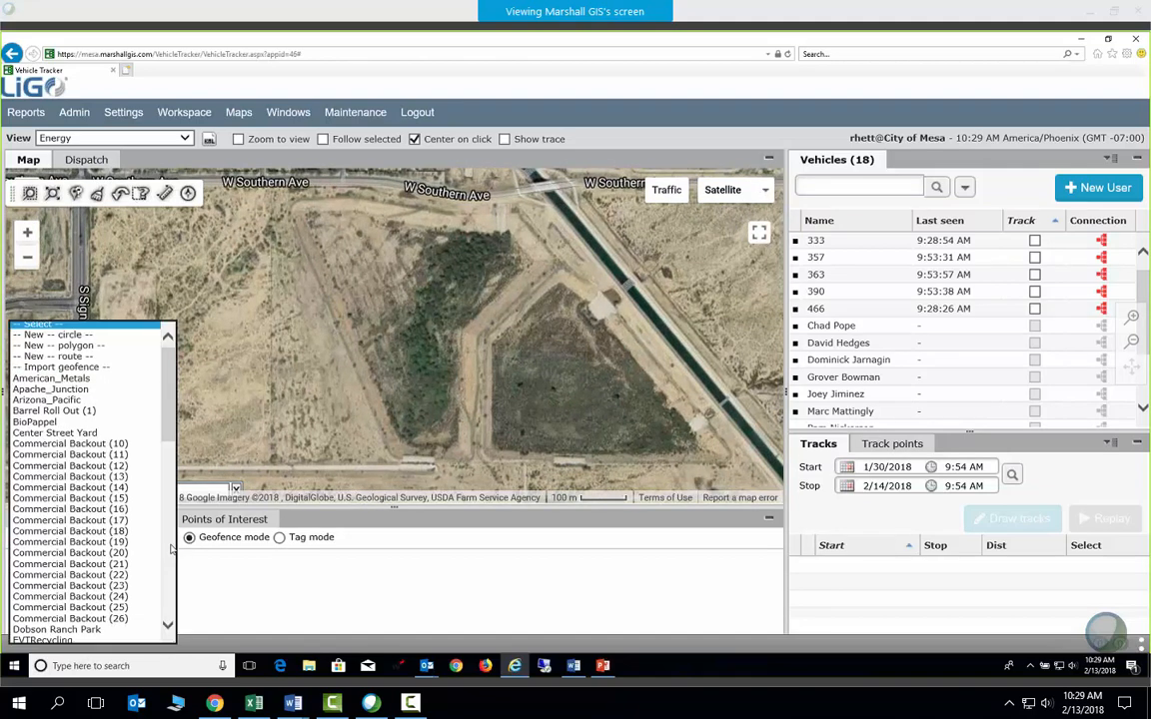
click(58, 334)
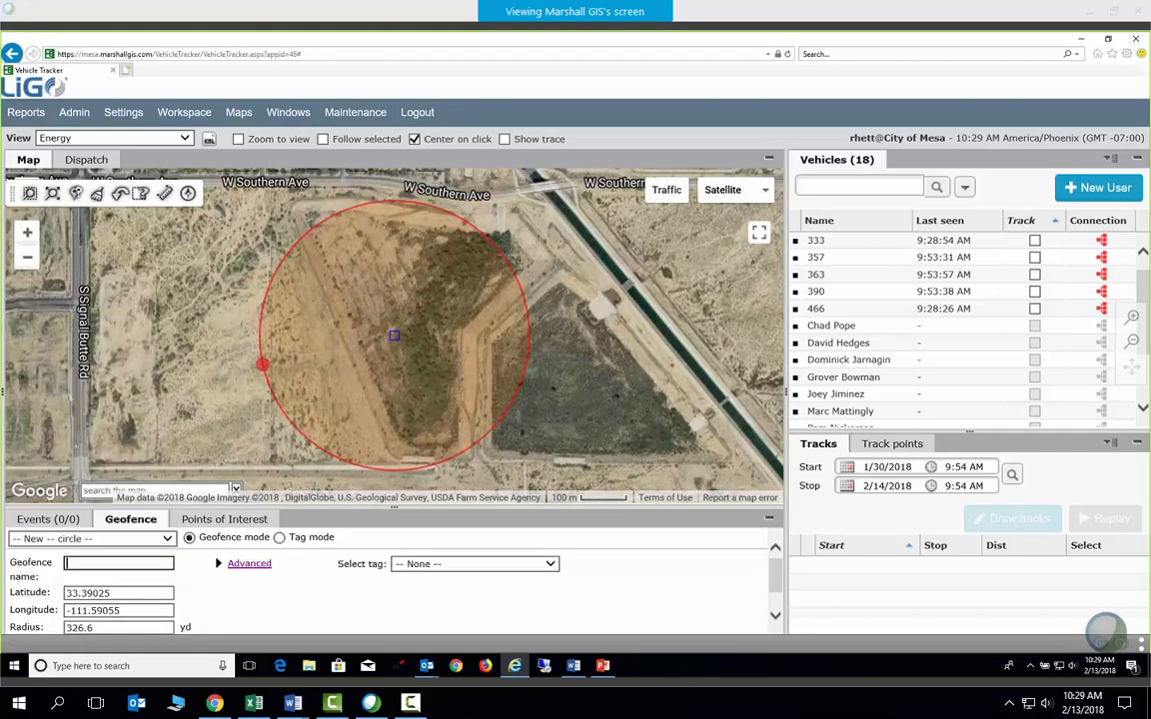
mouse_move(262, 363)
mouse_down()
mouse_move(190, 361)
mouse_move(306, 360)
mouse_move(294, 376)
mouse_move(235, 362)
mouse_move(263, 352)
mouse_up()
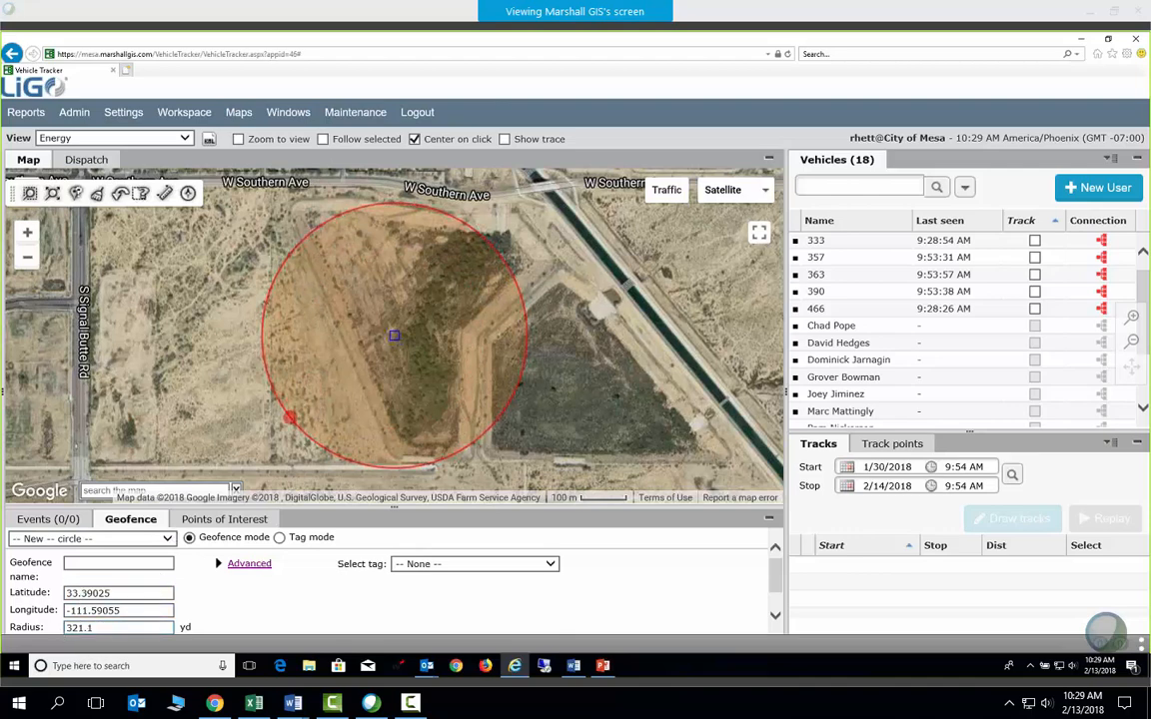
click(140, 538)
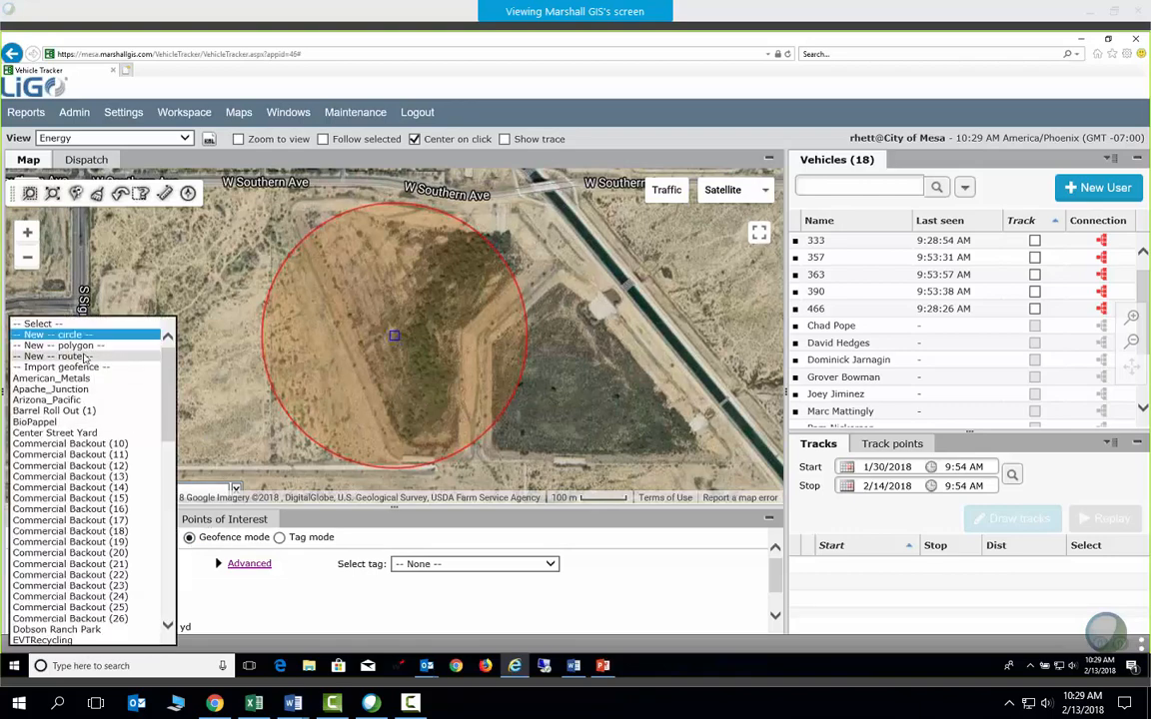
click(86, 346)
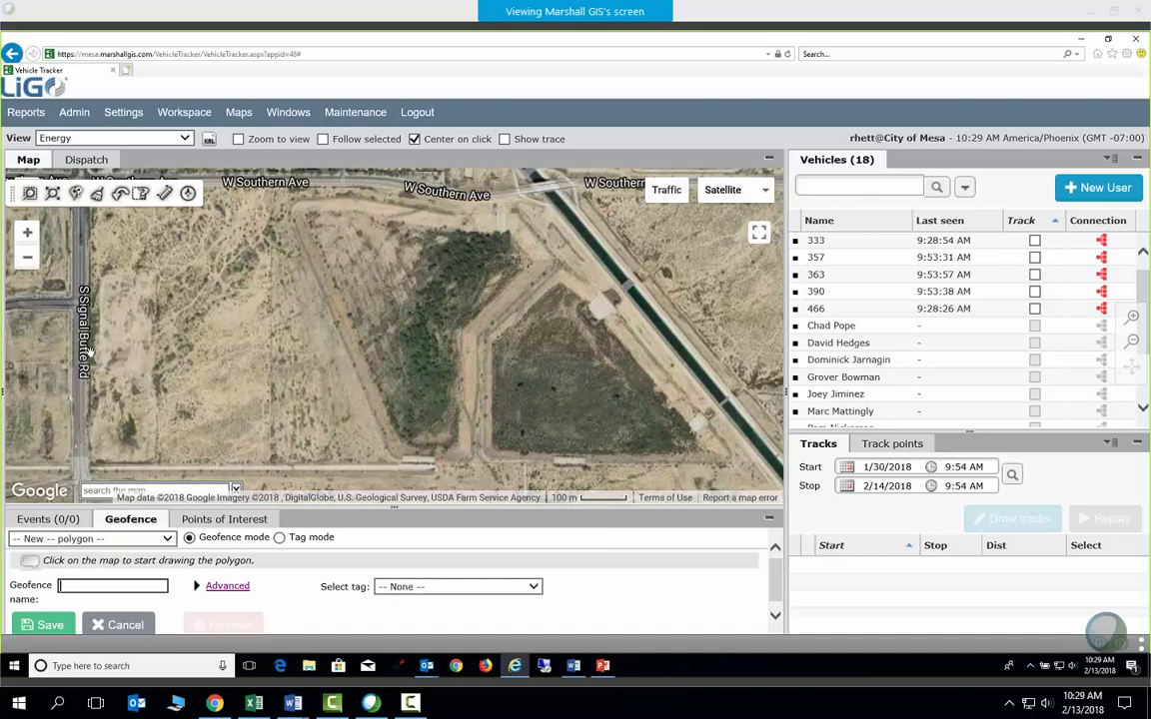
Place polygon corners along W Southern Ave, the canal, the southeast tip and bottom-left
click(292, 203)
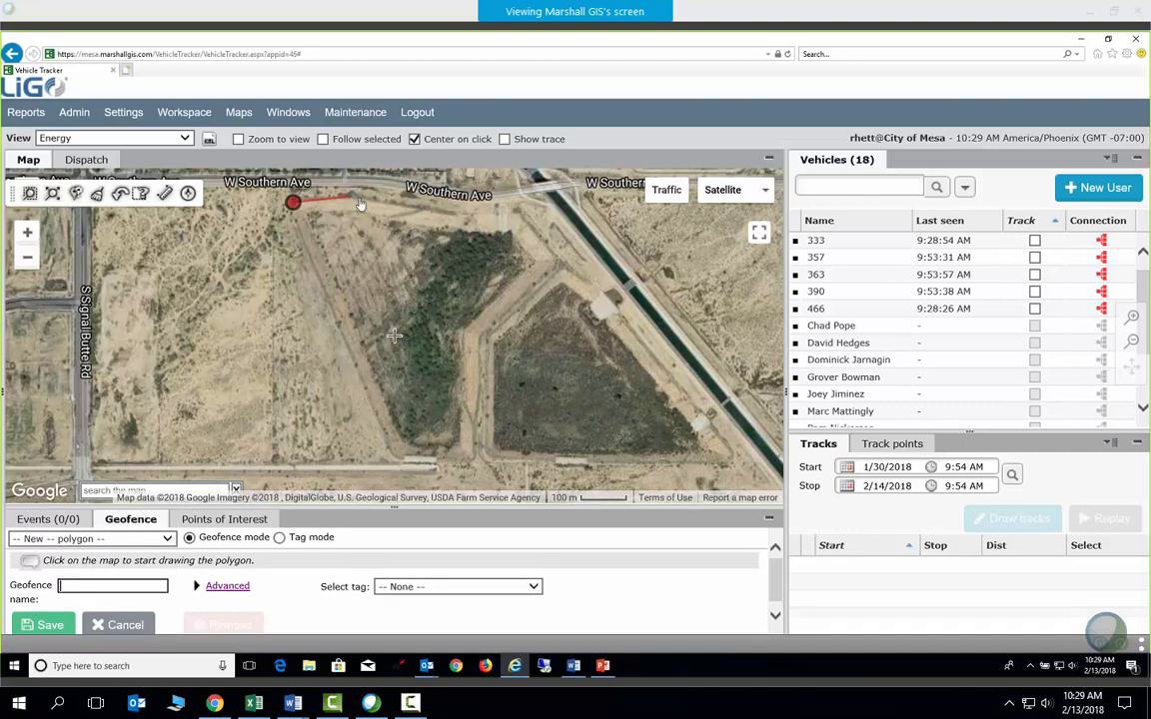
click(518, 208)
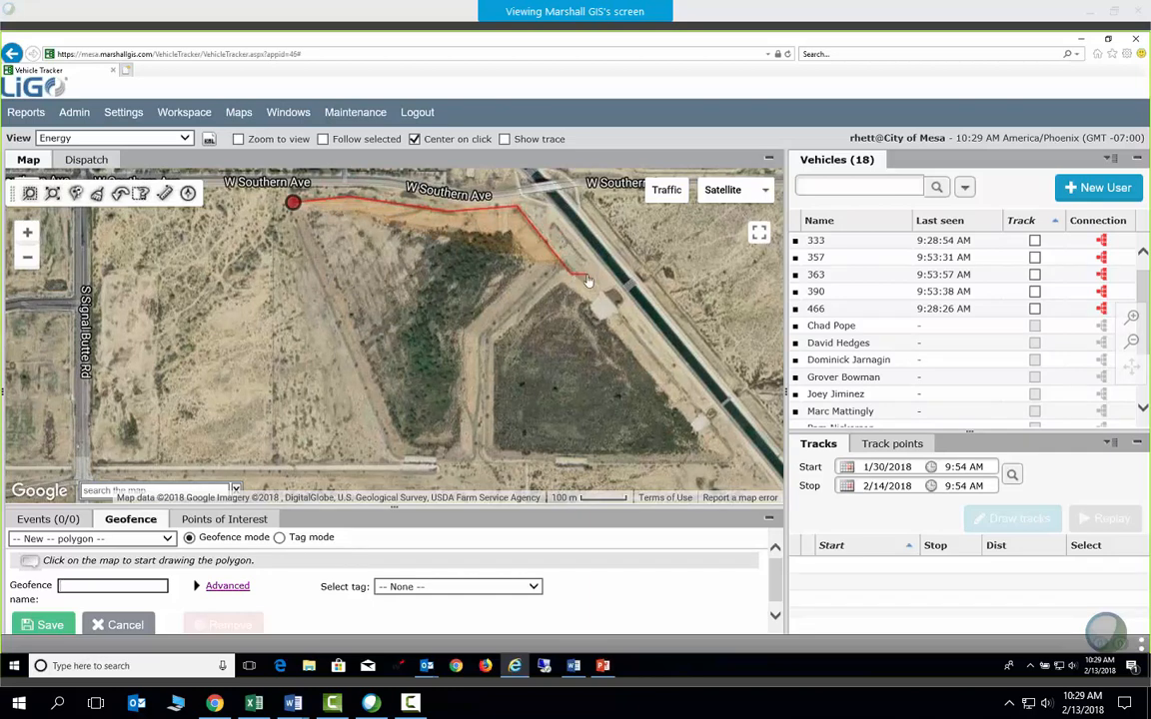
click(570, 271)
click(595, 289)
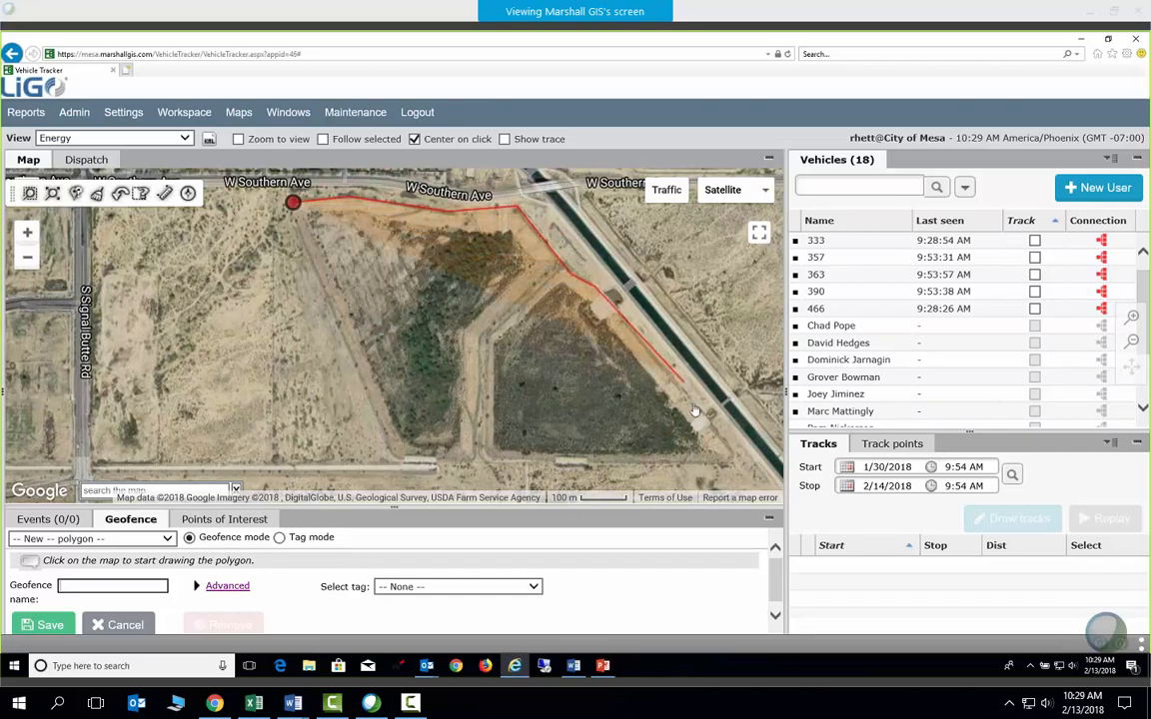
drag(731, 455, 735, 458)
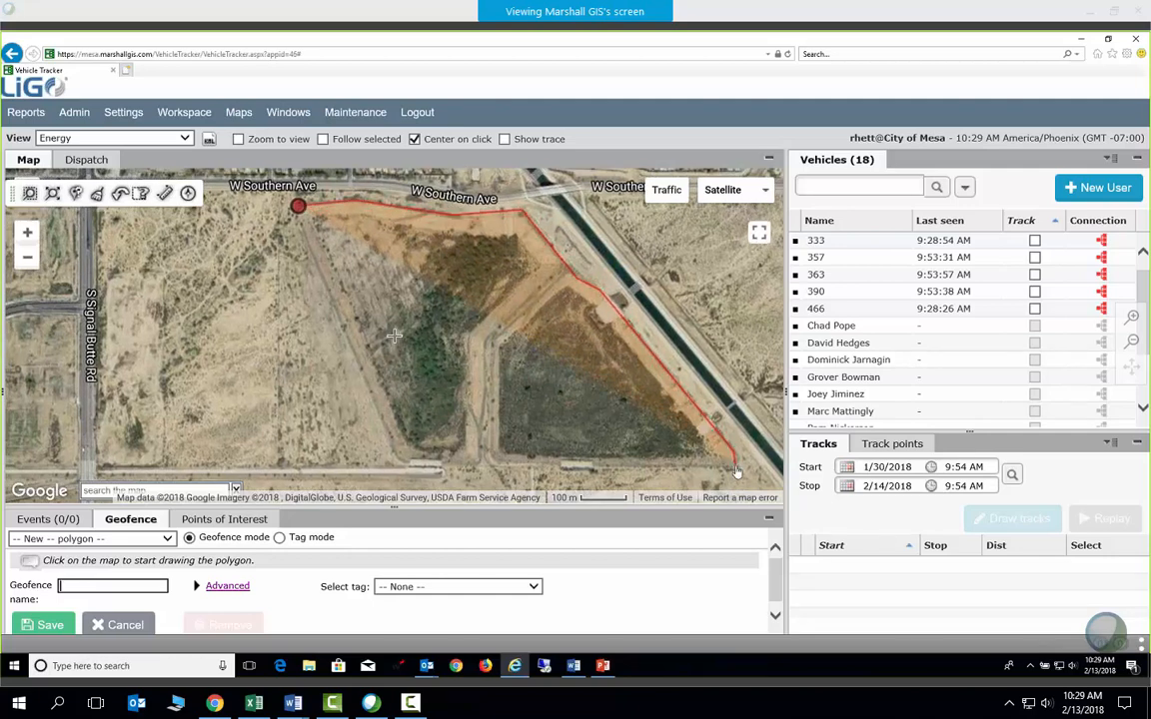
click(737, 462)
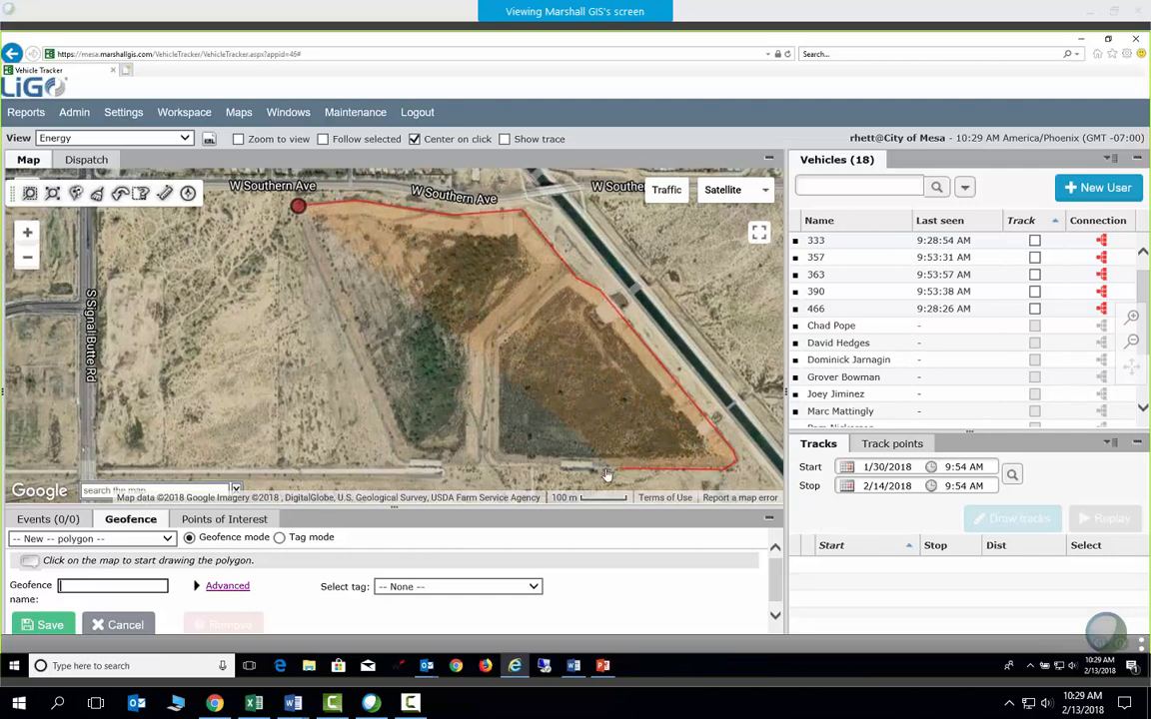
click(393, 463)
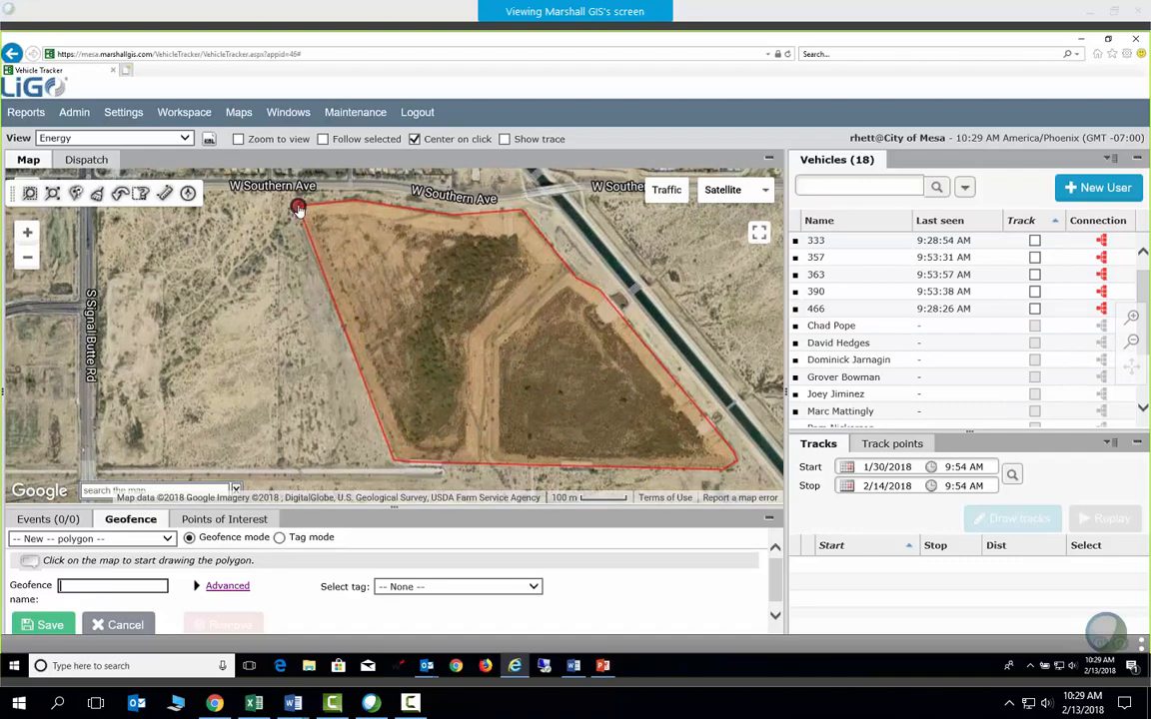
Close the polygon on its starting corner and bring it fully into view
click(297, 209)
scroll(297, 210, up, 1)
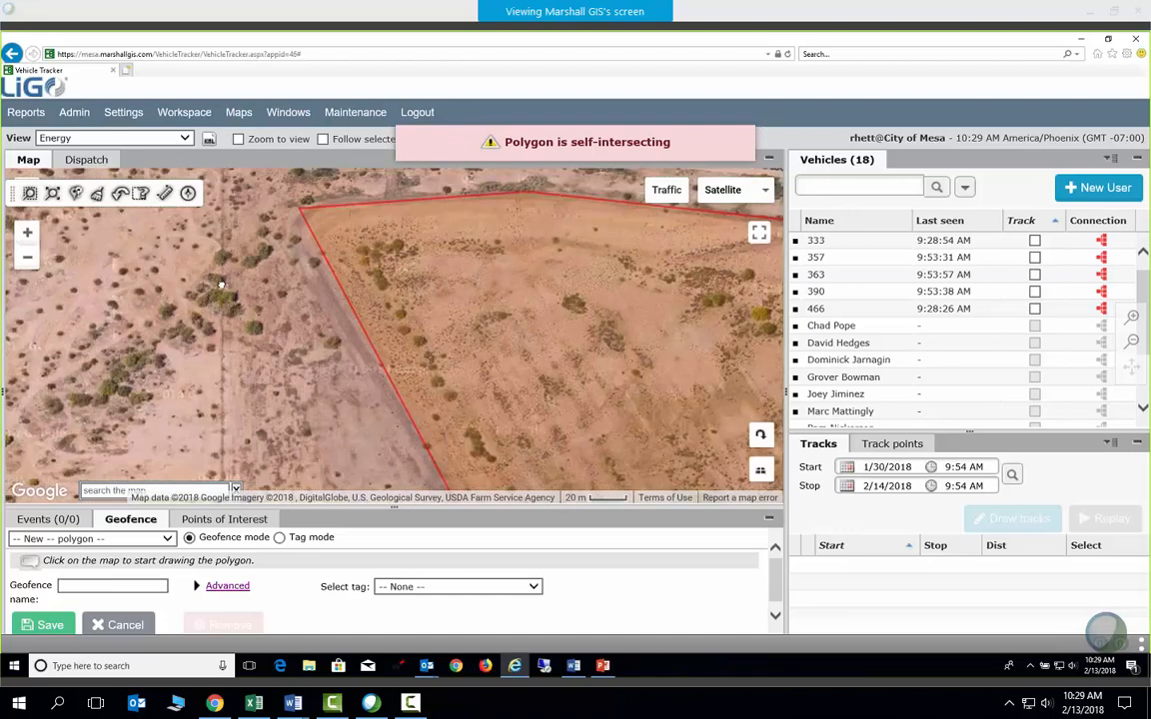
scroll(394, 336, up, 1)
scroll(311, 356, down, 2)
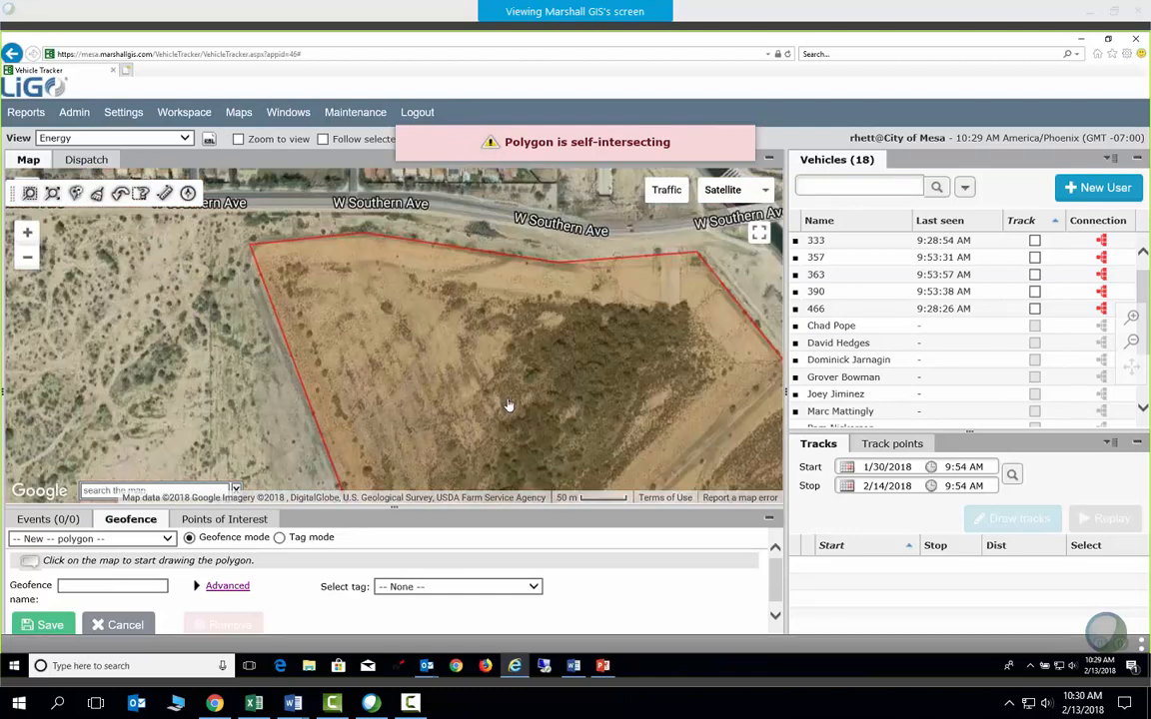
drag(530, 391, 454, 295)
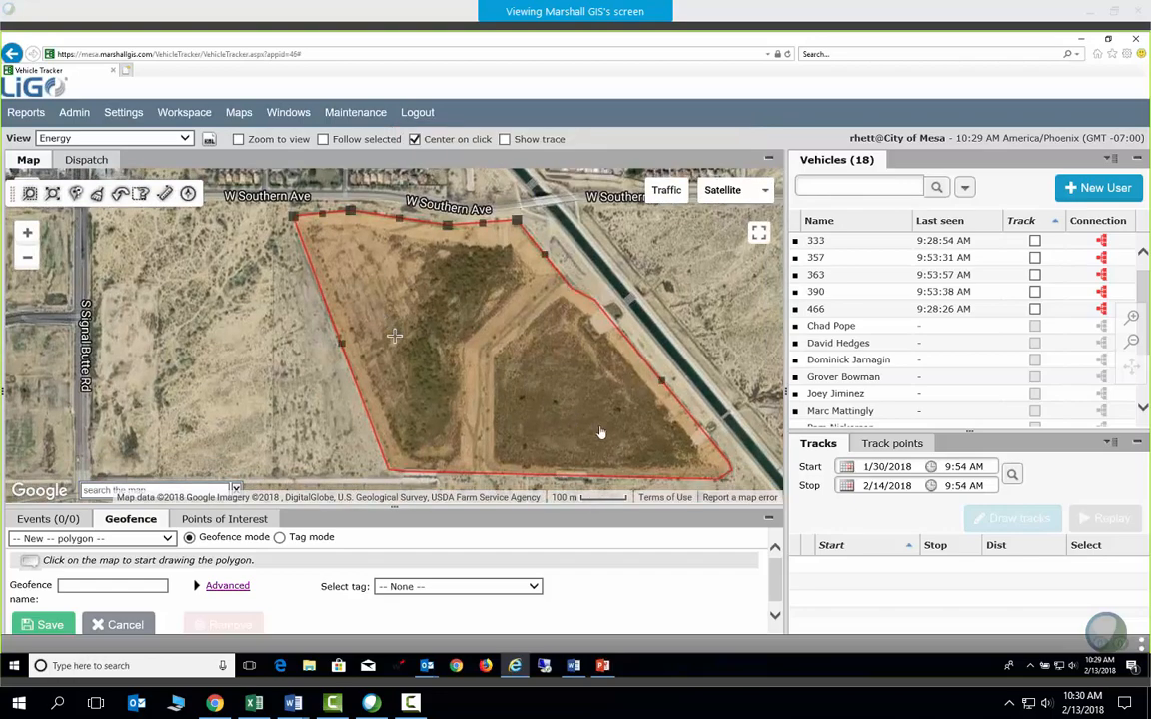
scroll(286, 327, up, 1)
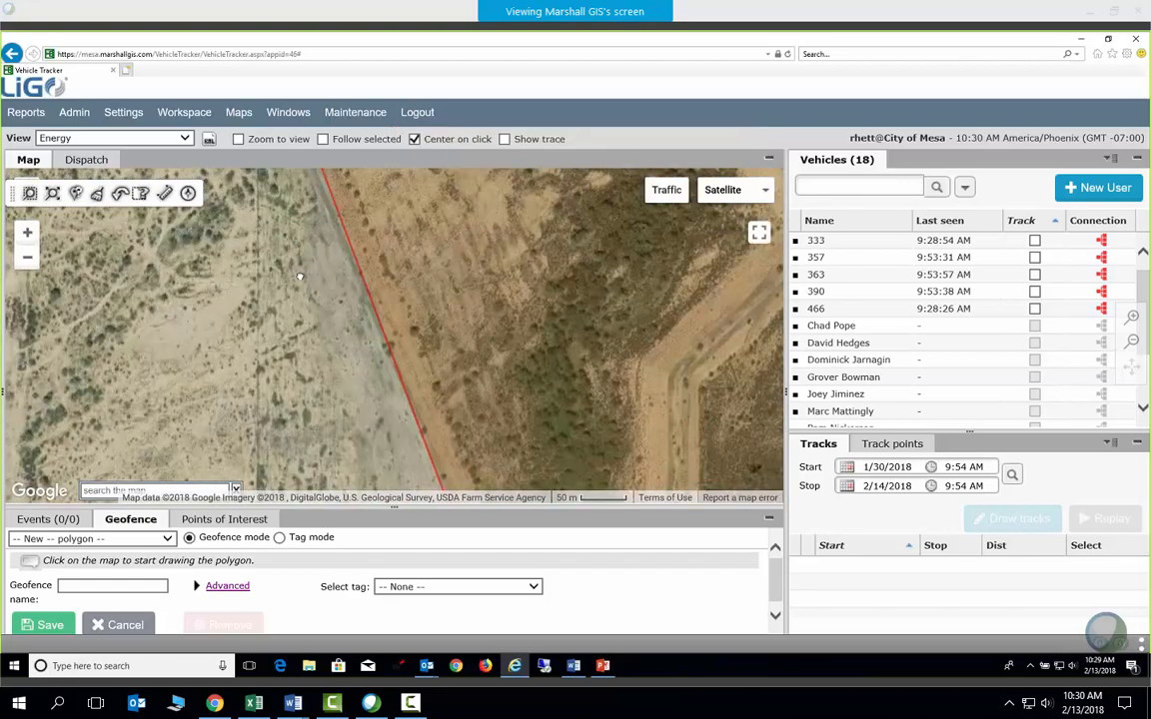
drag(311, 241, 305, 383)
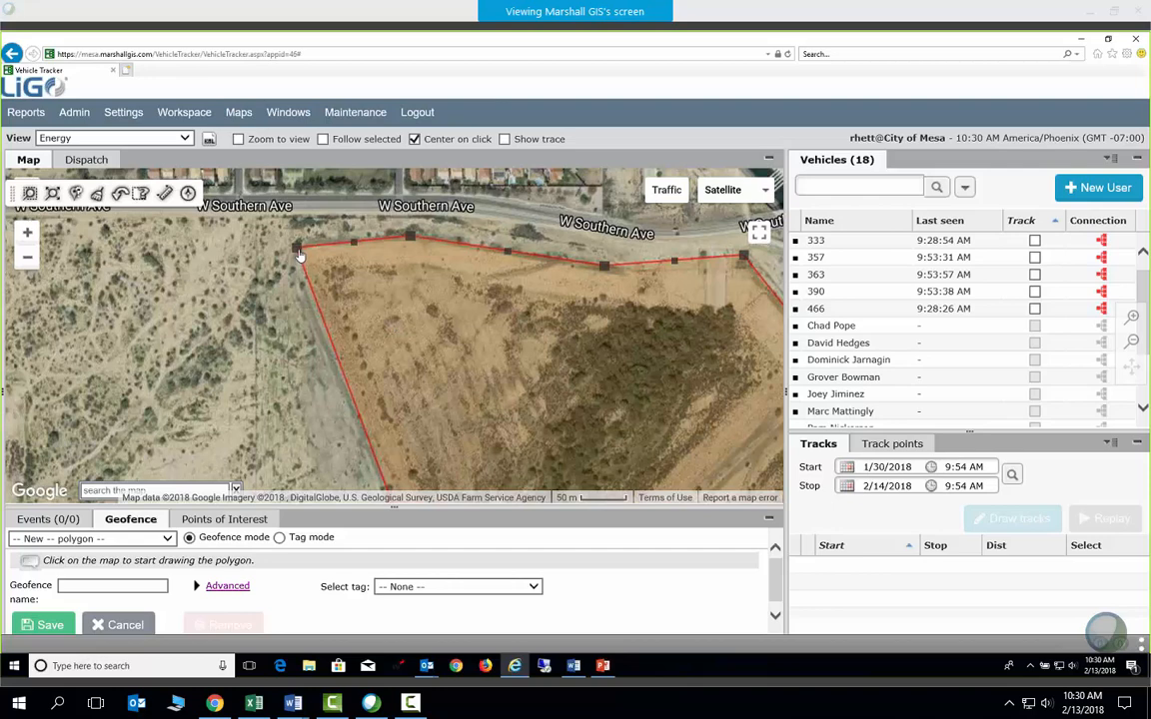
Bend the polygon's top edges to follow the road, then center the whole geofence
click(302, 272)
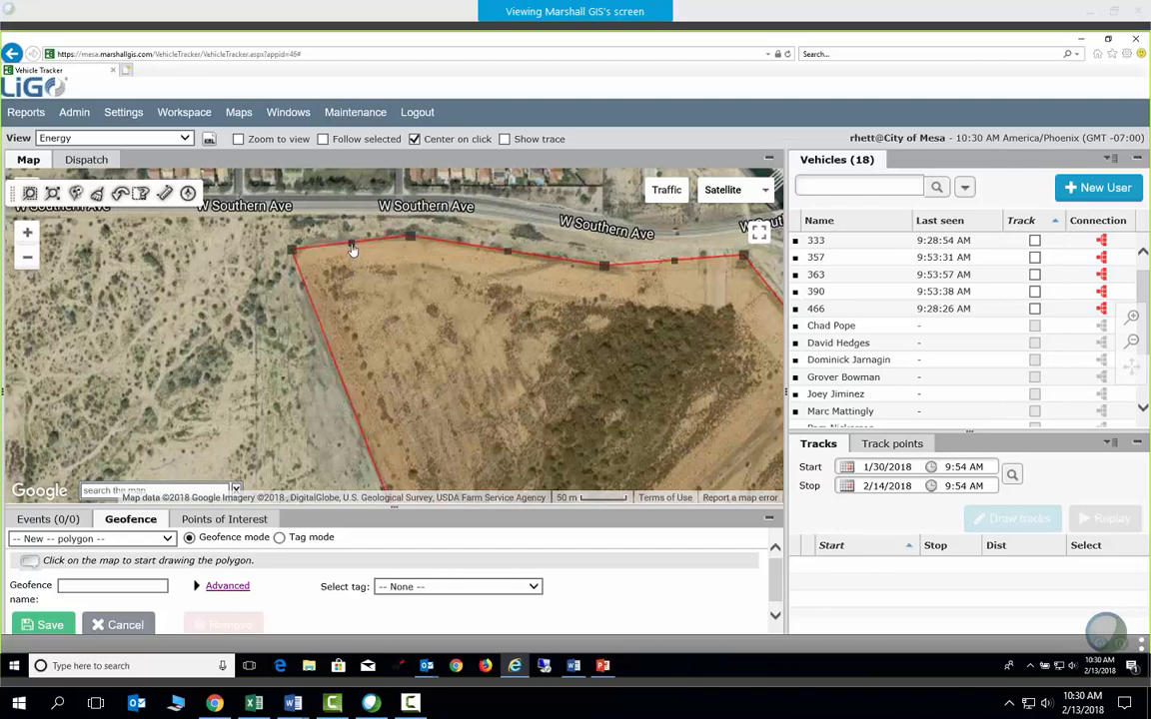
drag(352, 245, 353, 239)
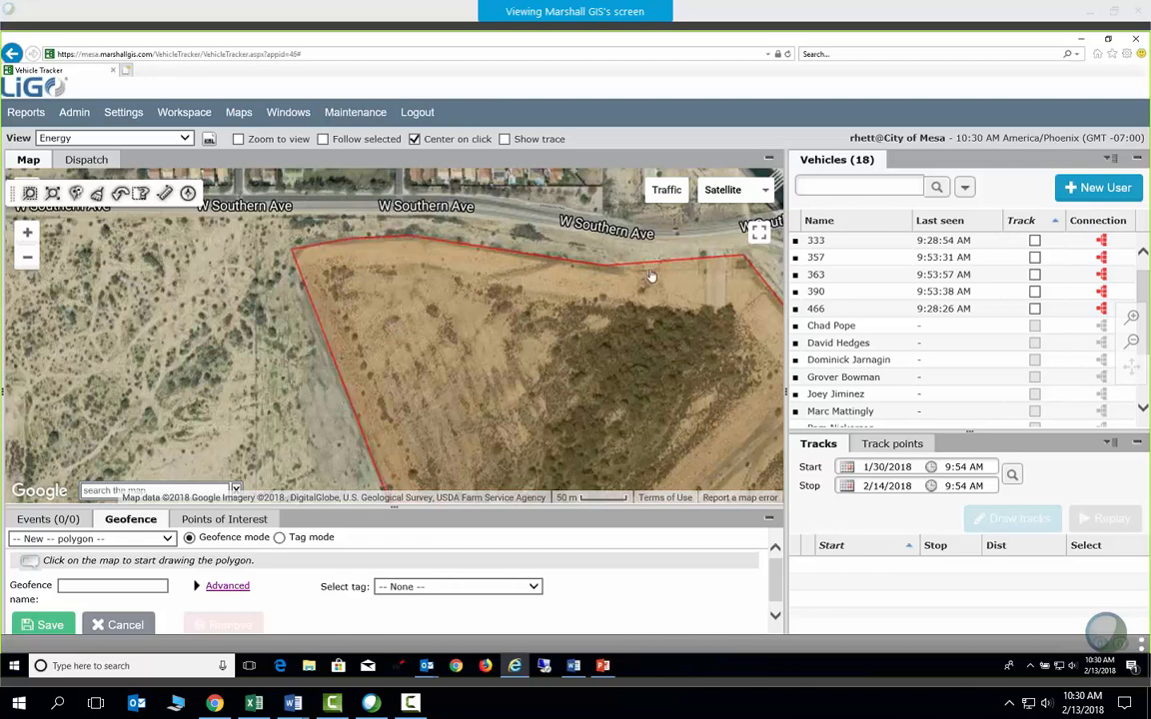
mouse_move(672, 261)
mouse_down()
mouse_move(684, 277)
mouse_move(677, 266)
mouse_up()
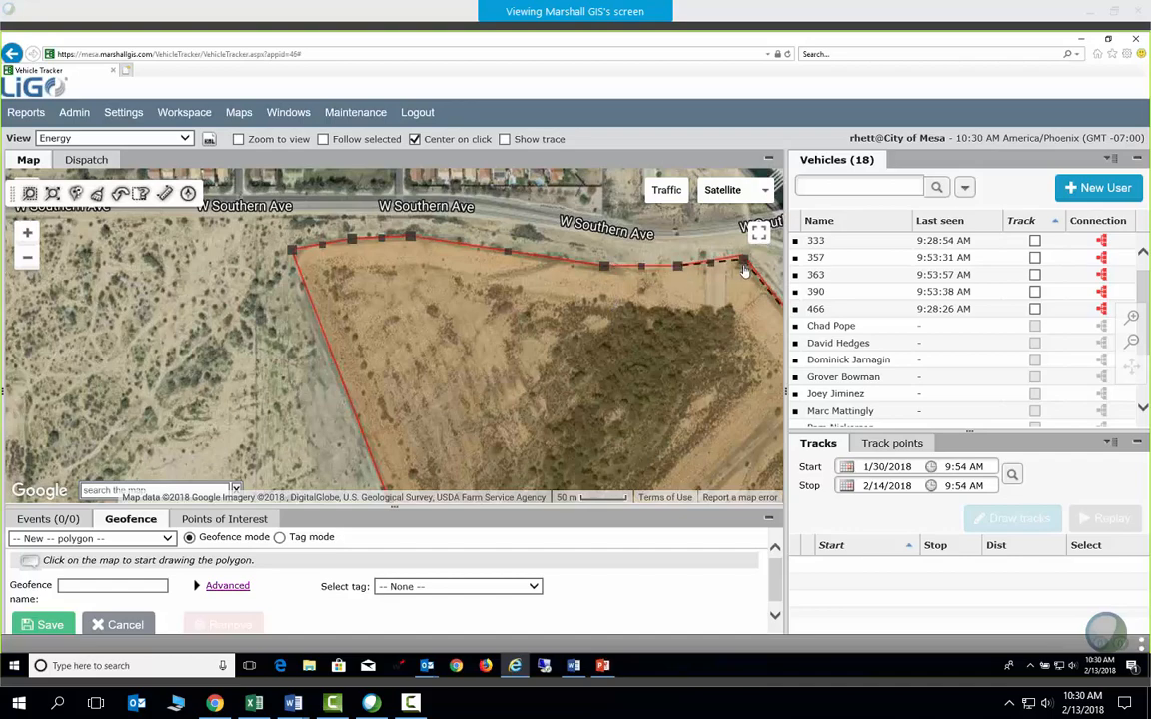
scroll(741, 262, down, 1)
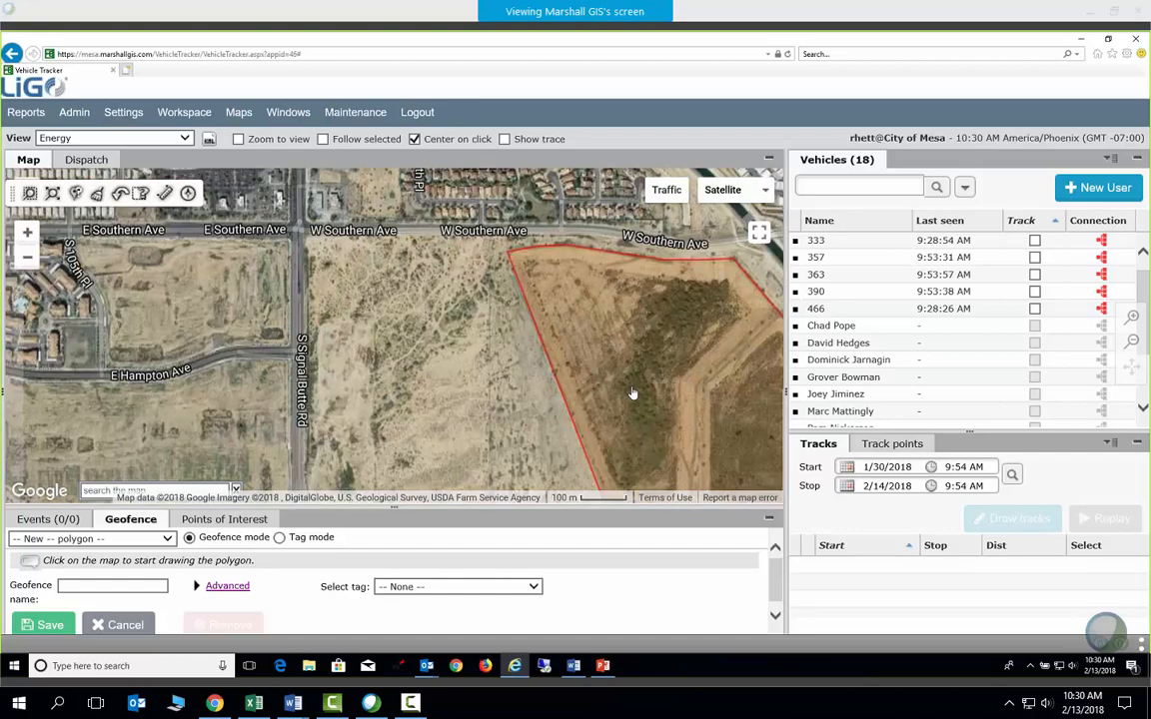
drag(490, 378, 332, 291)
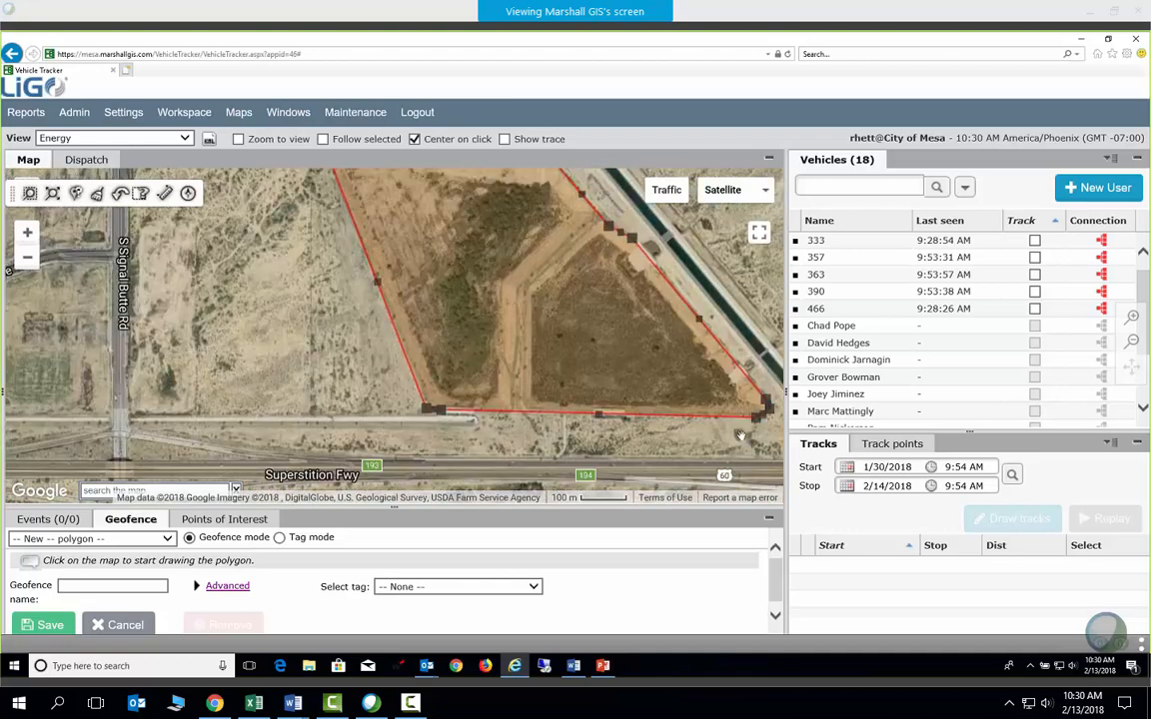
scroll(649, 430, up, 1)
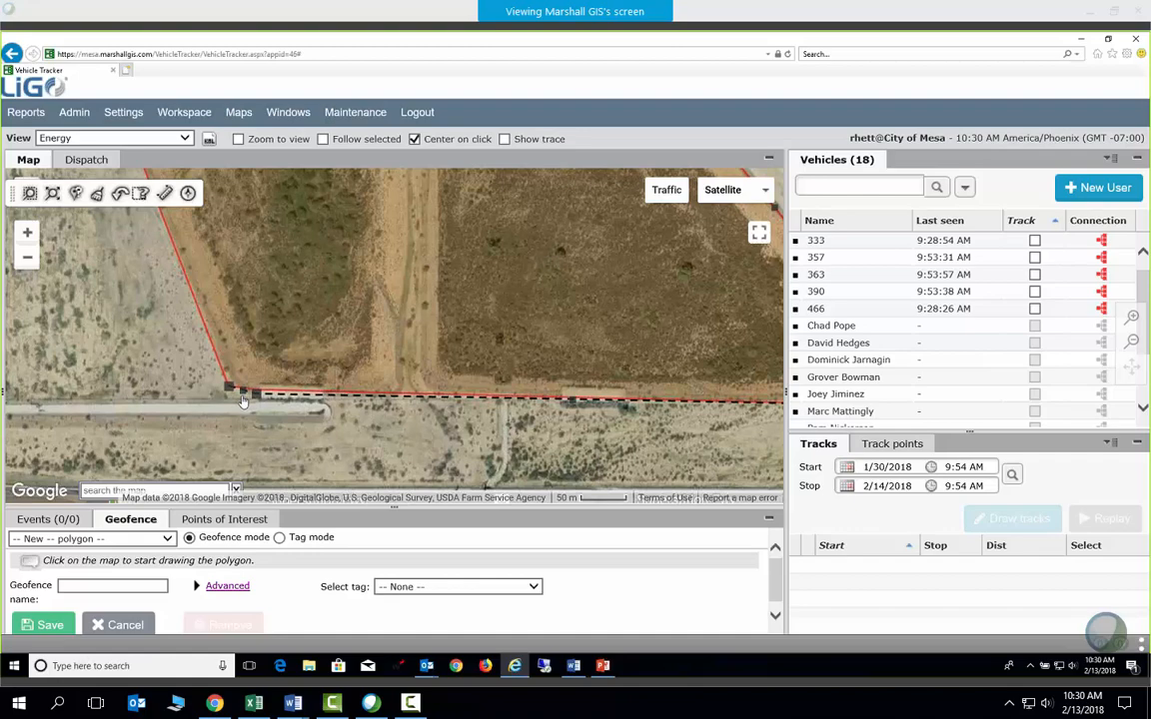
scroll(357, 422, down, 2)
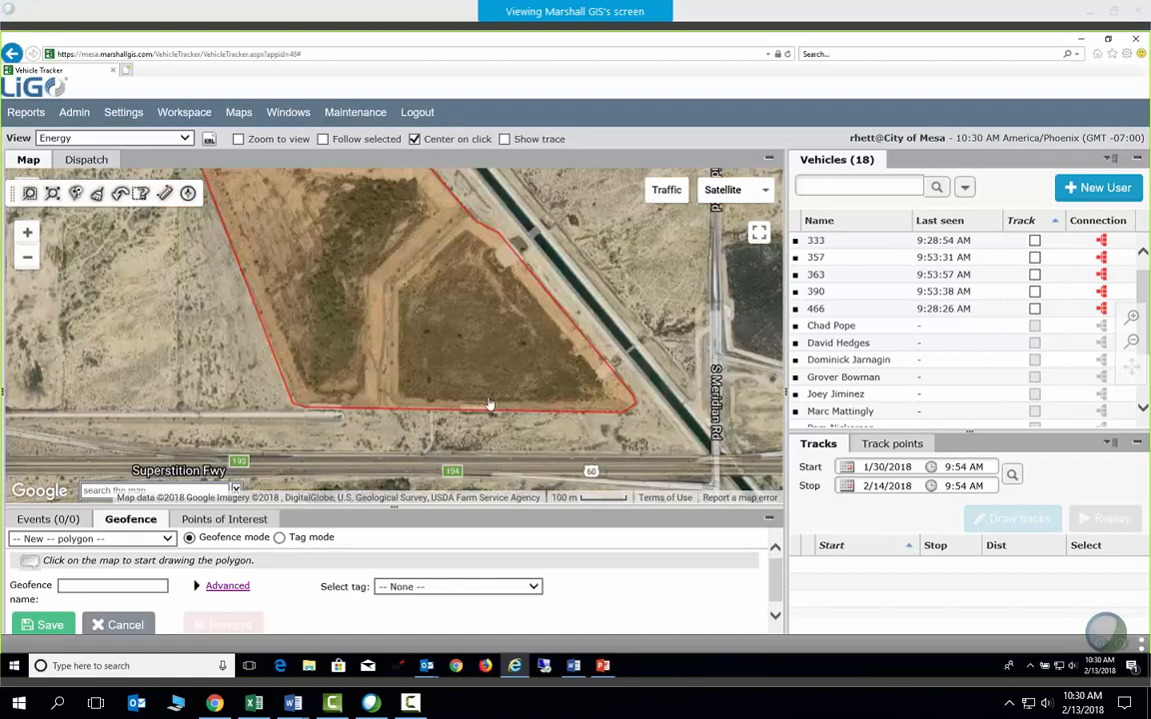
drag(327, 340, 254, 379)
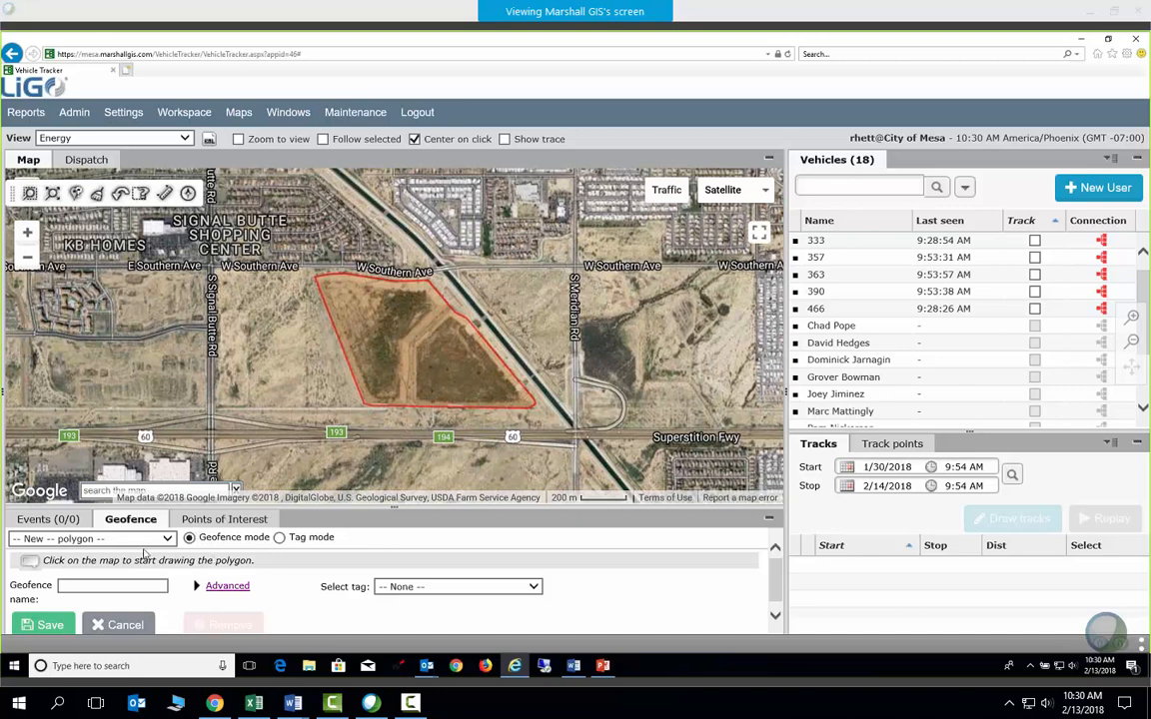
Name the geofence Test Geo and expand its Advanced tag options
click(122, 587)
scroll(290, 599, down, 1)
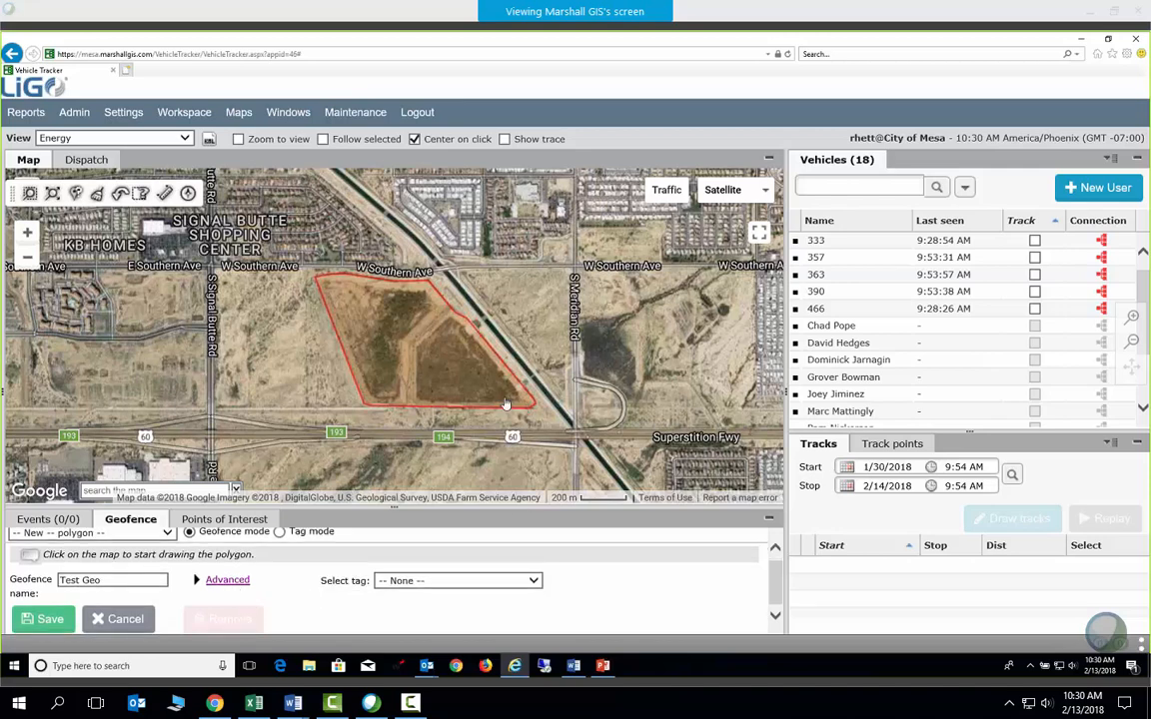
click(228, 581)
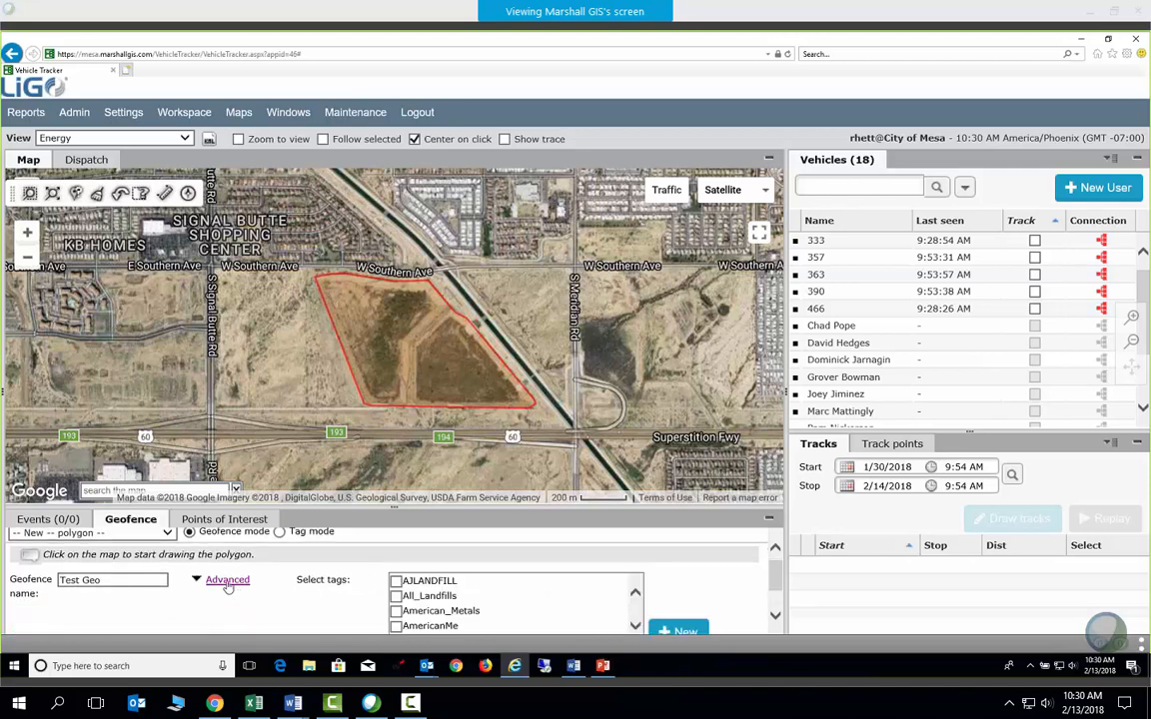
scroll(319, 589, down, 1)
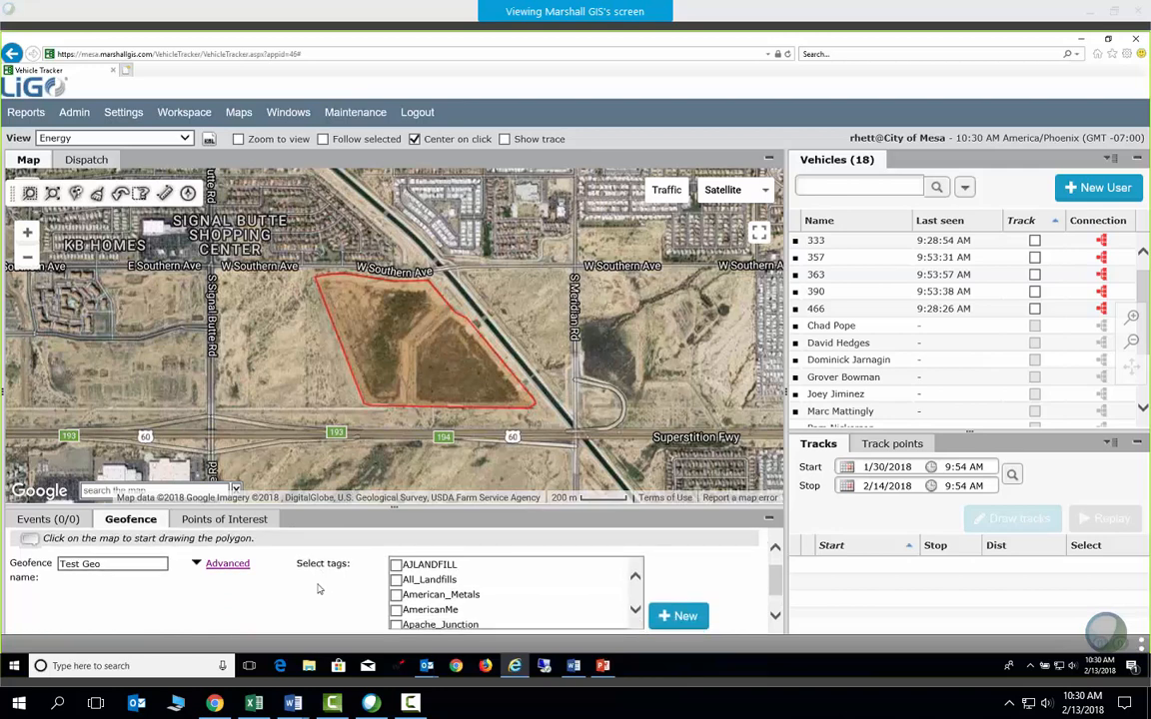
click(636, 611)
click(637, 611)
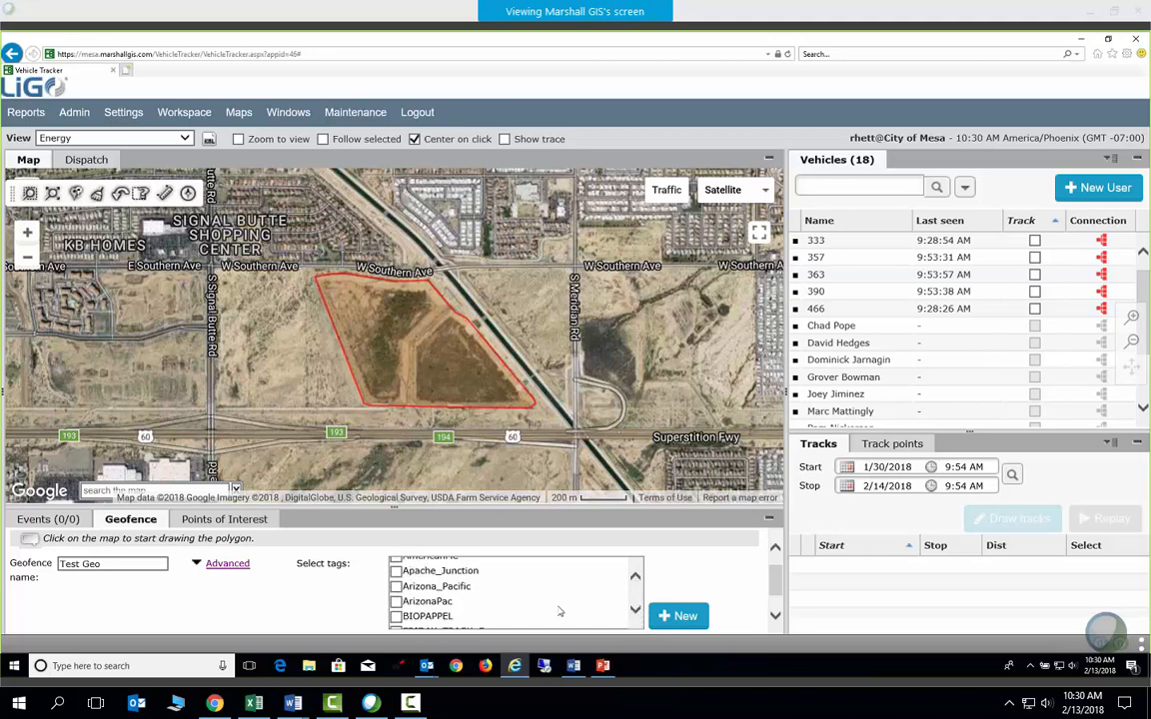
Create a new tag 'Test Geo Waste' and add it to the geofence
click(676, 616)
click(321, 600)
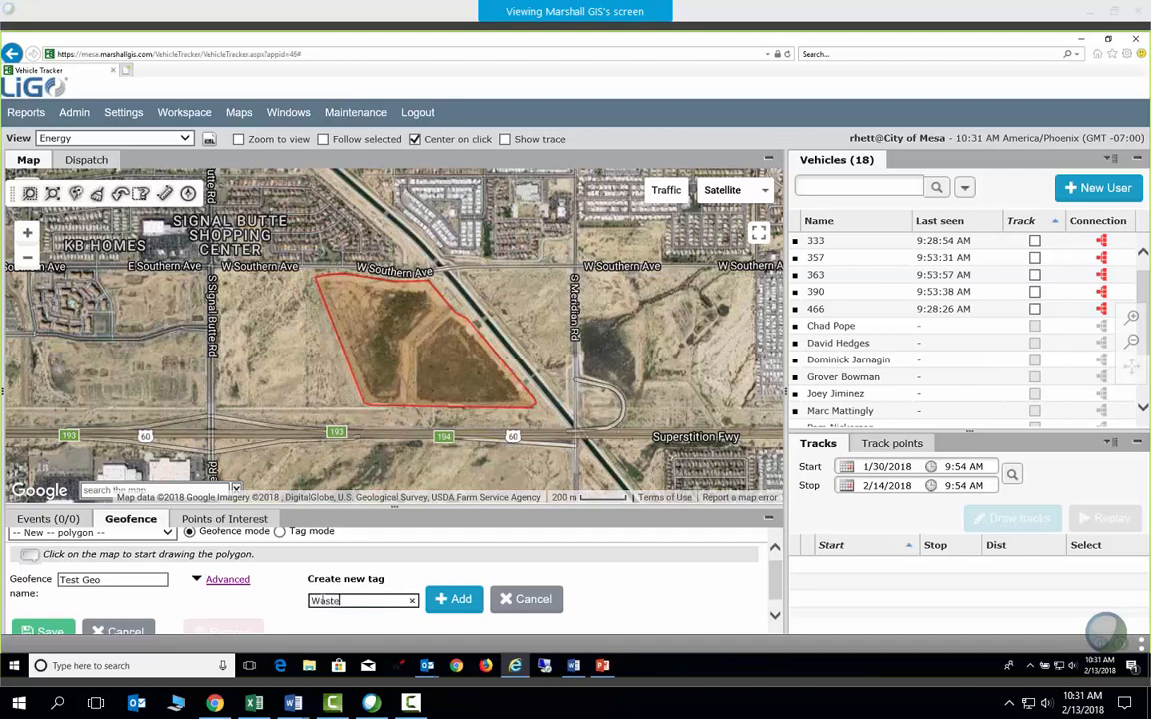
text(Test Geo Waste)
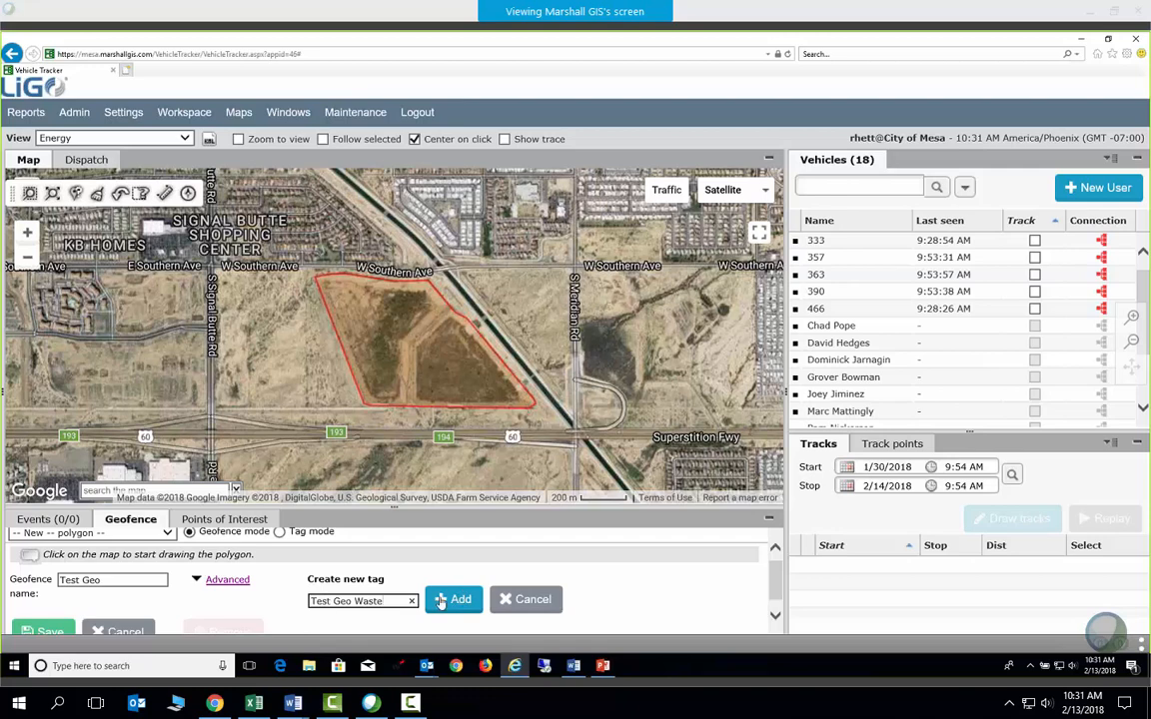
click(443, 601)
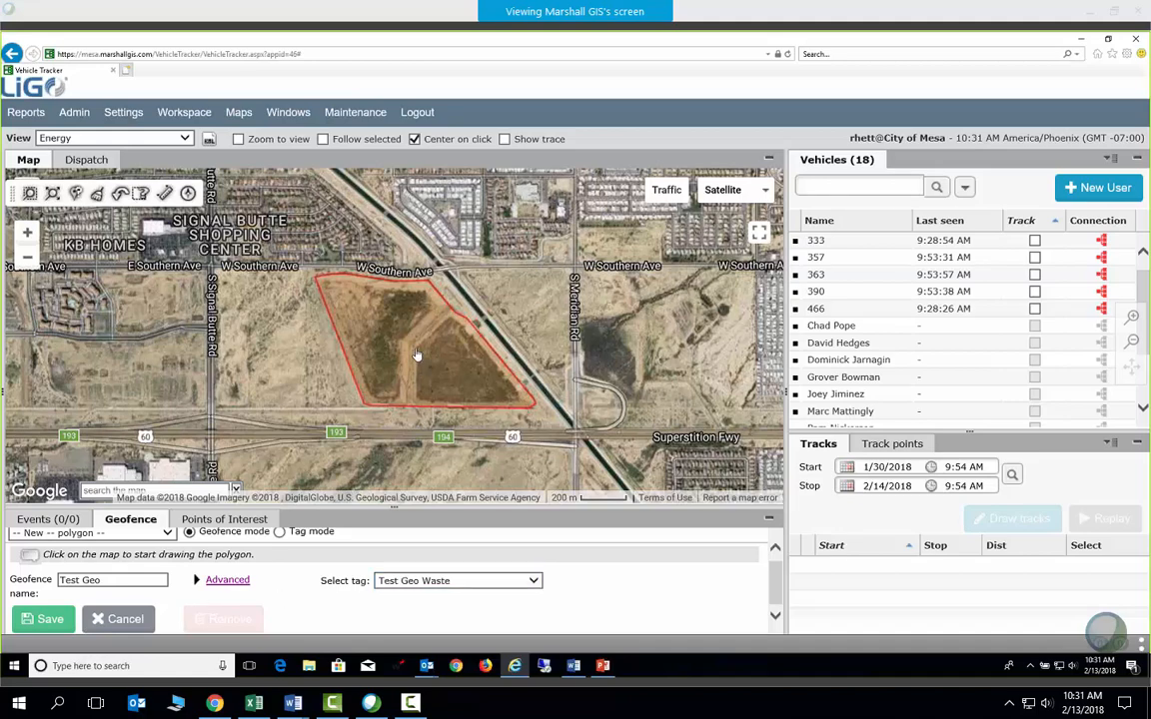
Check the geofence list, then cancel editing the current geofence
scroll(214, 548, up, 1)
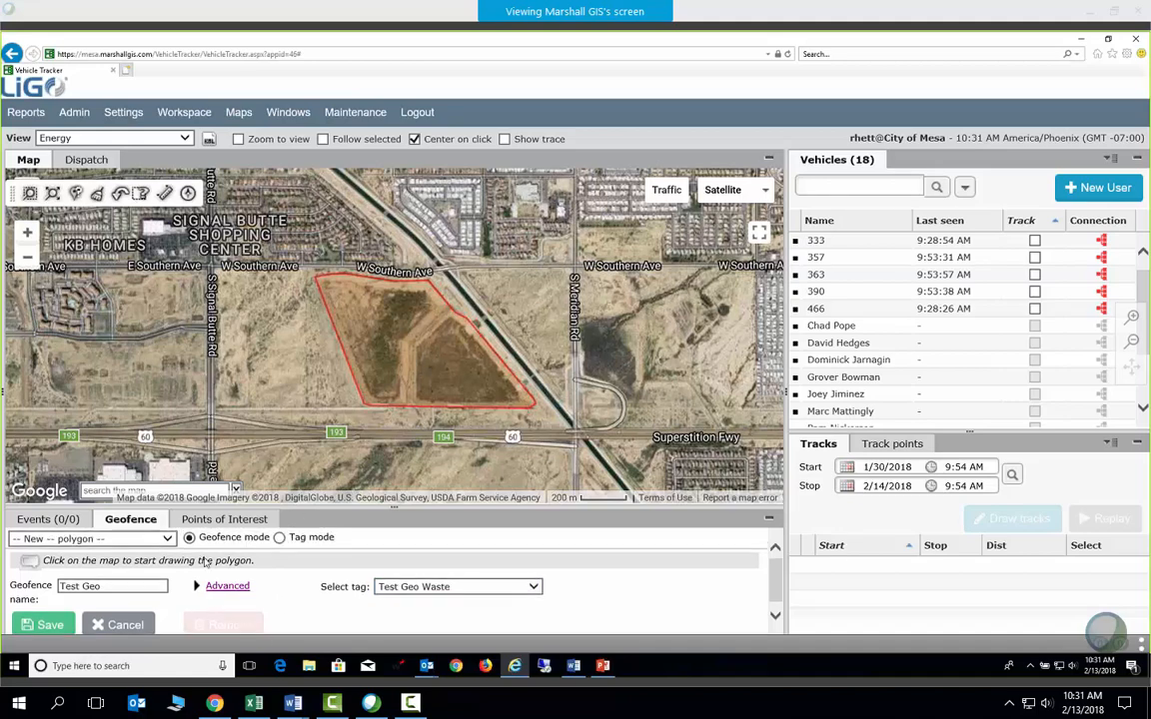
click(168, 539)
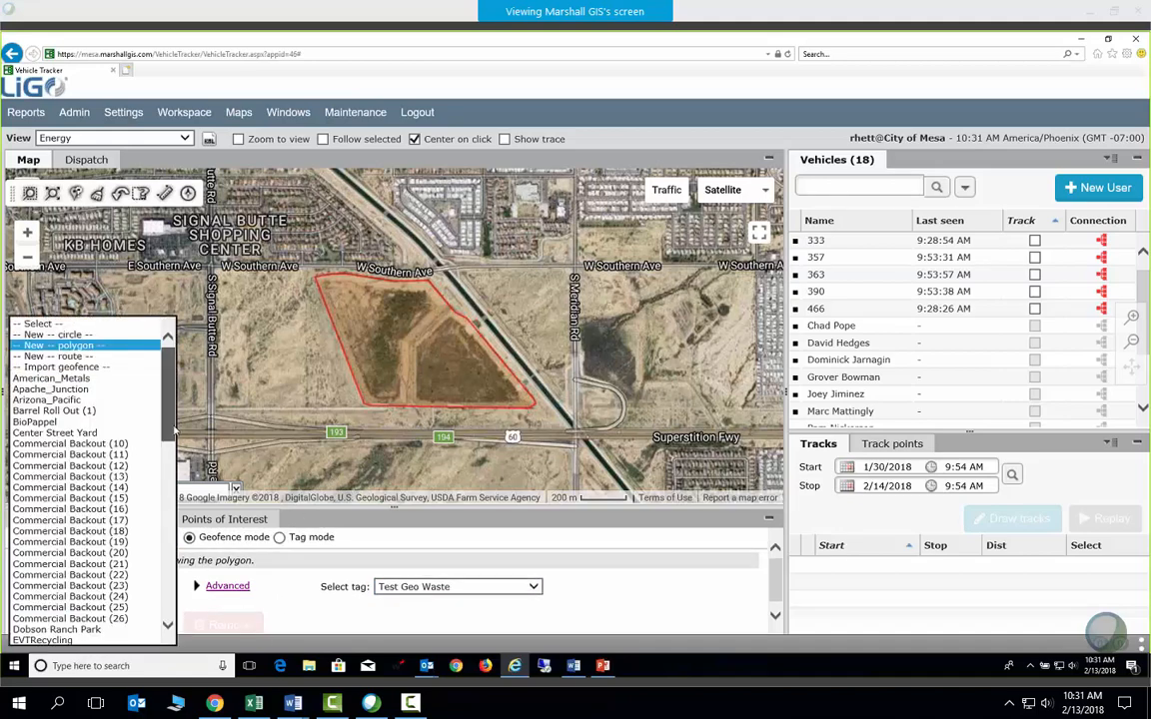
drag(164, 388, 152, 618)
click(352, 622)
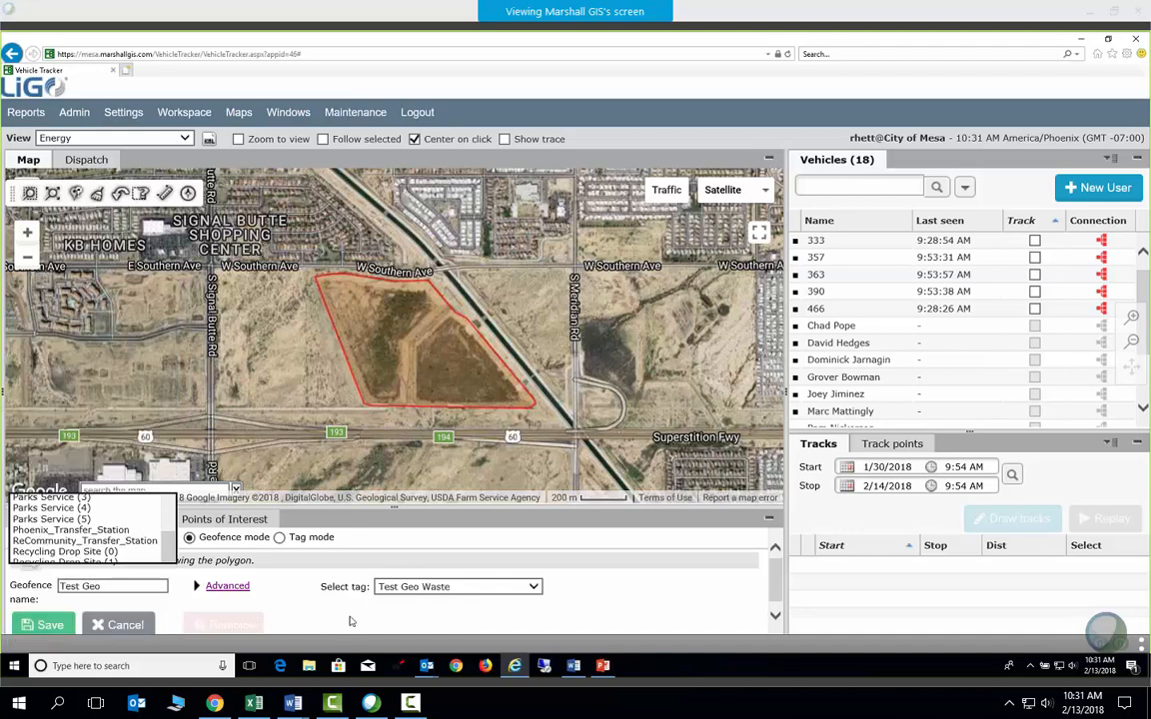
click(145, 624)
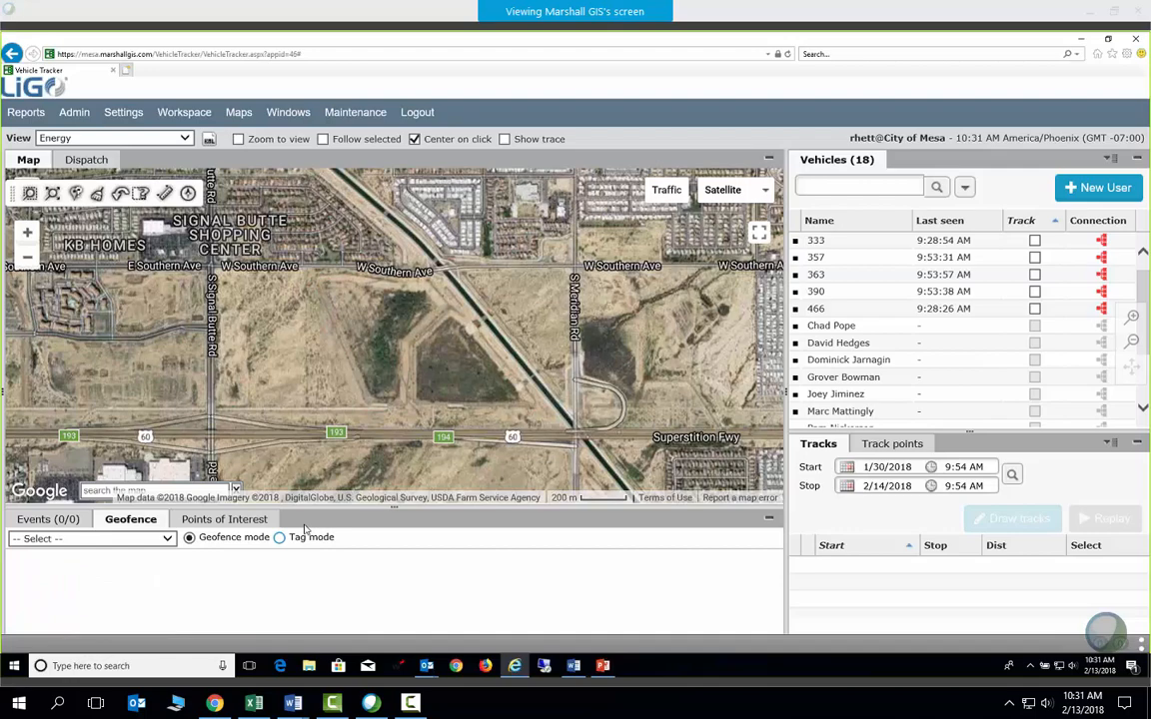
Load the saved Test Geo geofence from the bottom of the list
click(167, 539)
scroll(170, 559, down, 10)
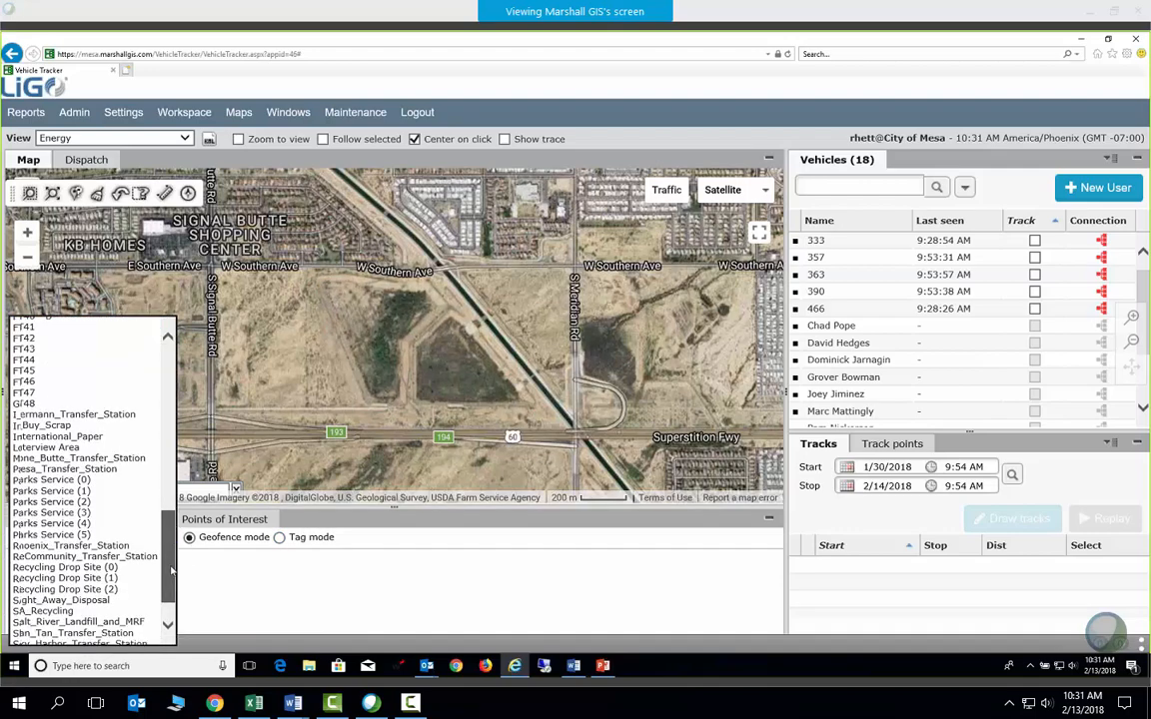
scroll(171, 570, down, 2)
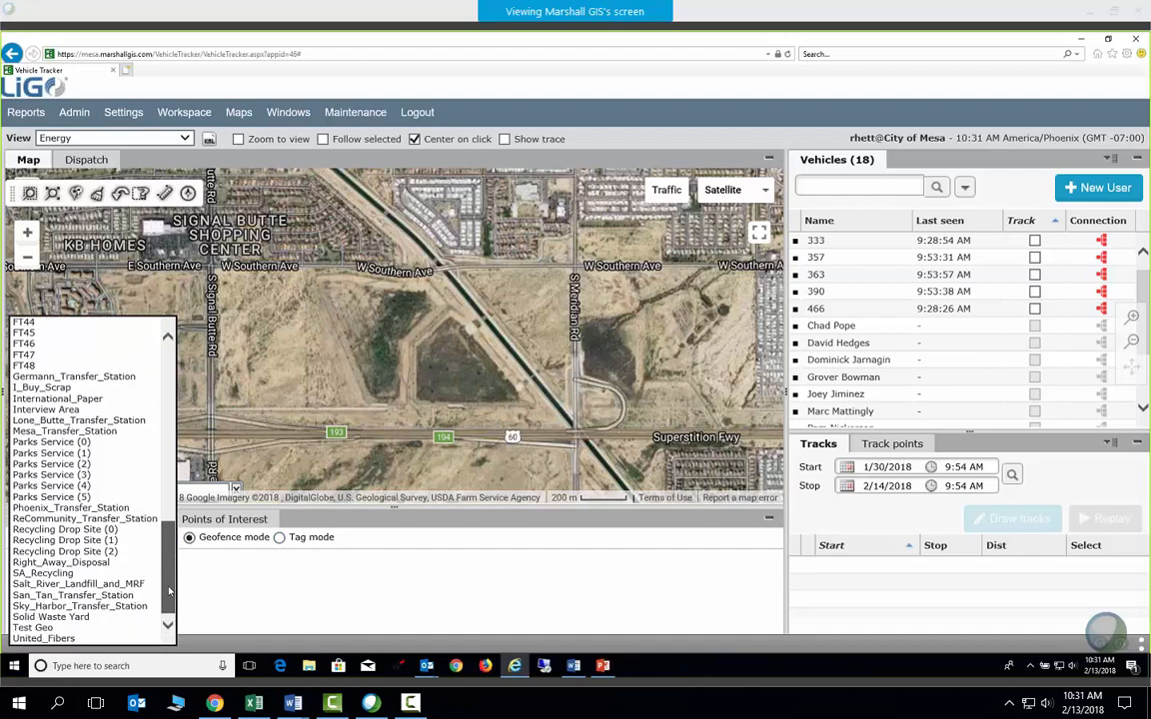
click(80, 626)
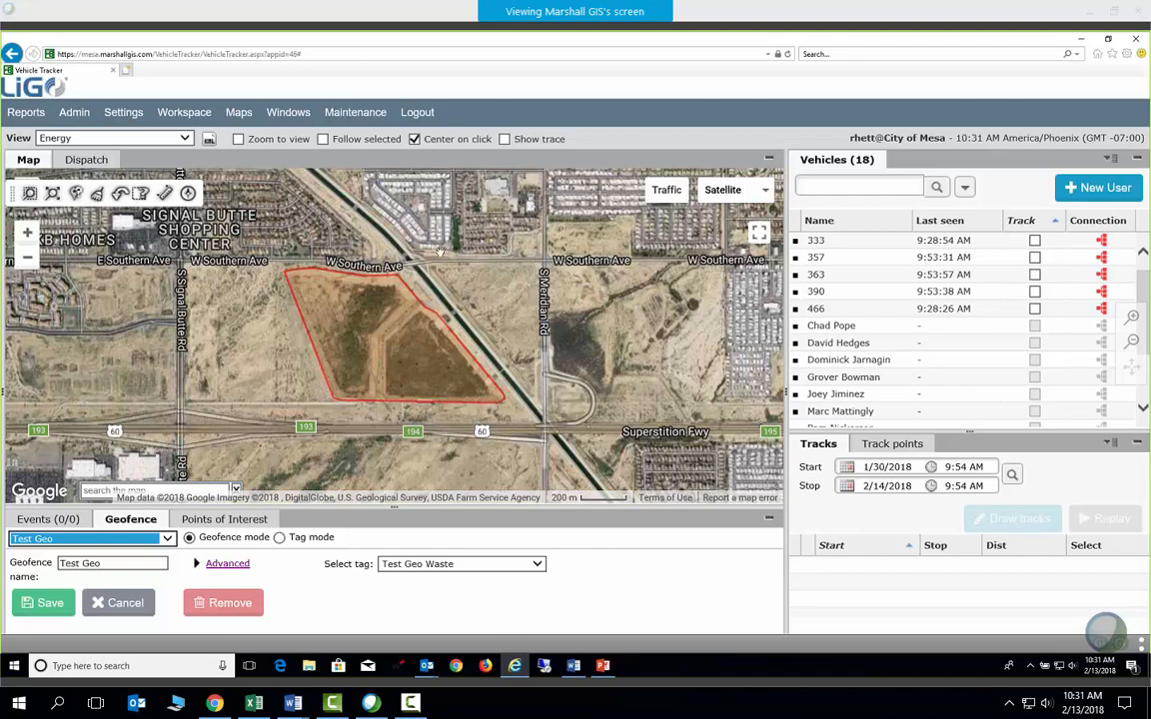
Open the Event Rules list from administration and start a new event rule
click(84, 117)
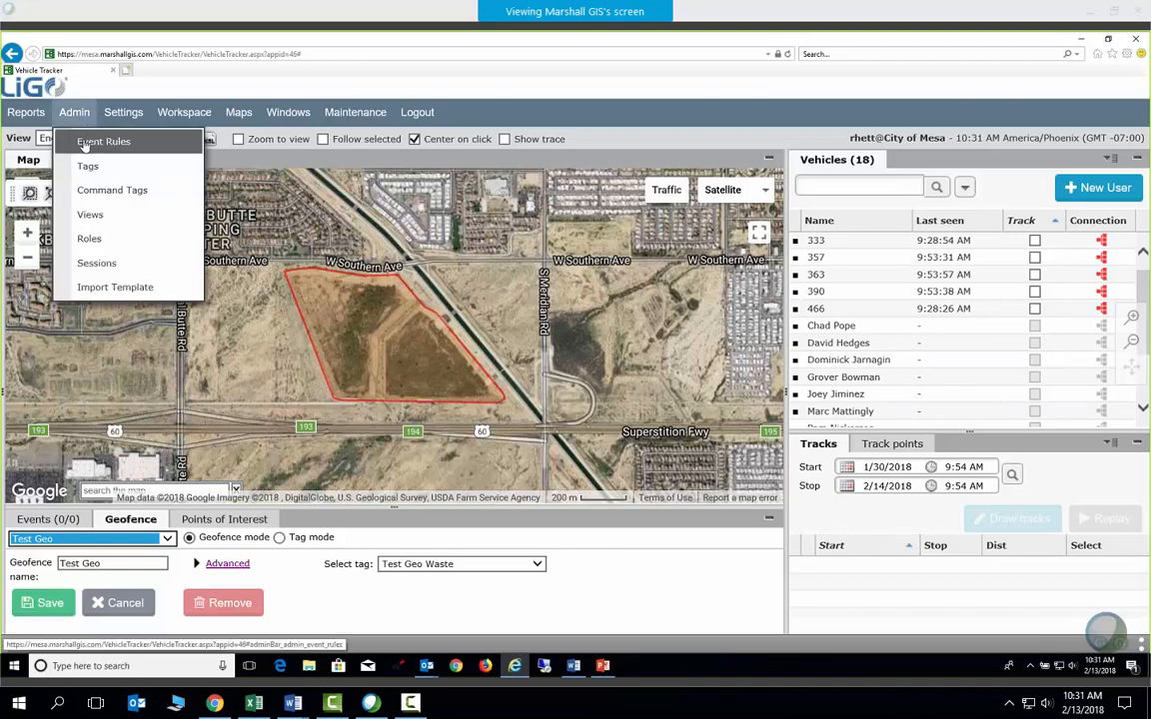
click(85, 144)
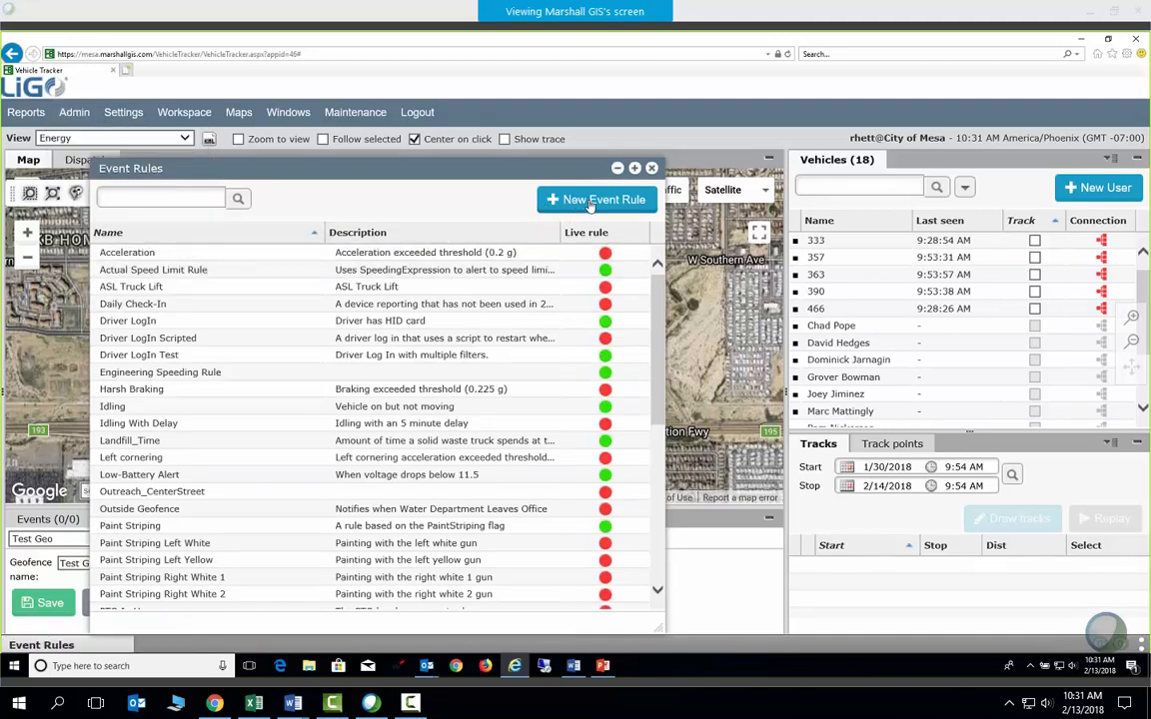
click(589, 202)
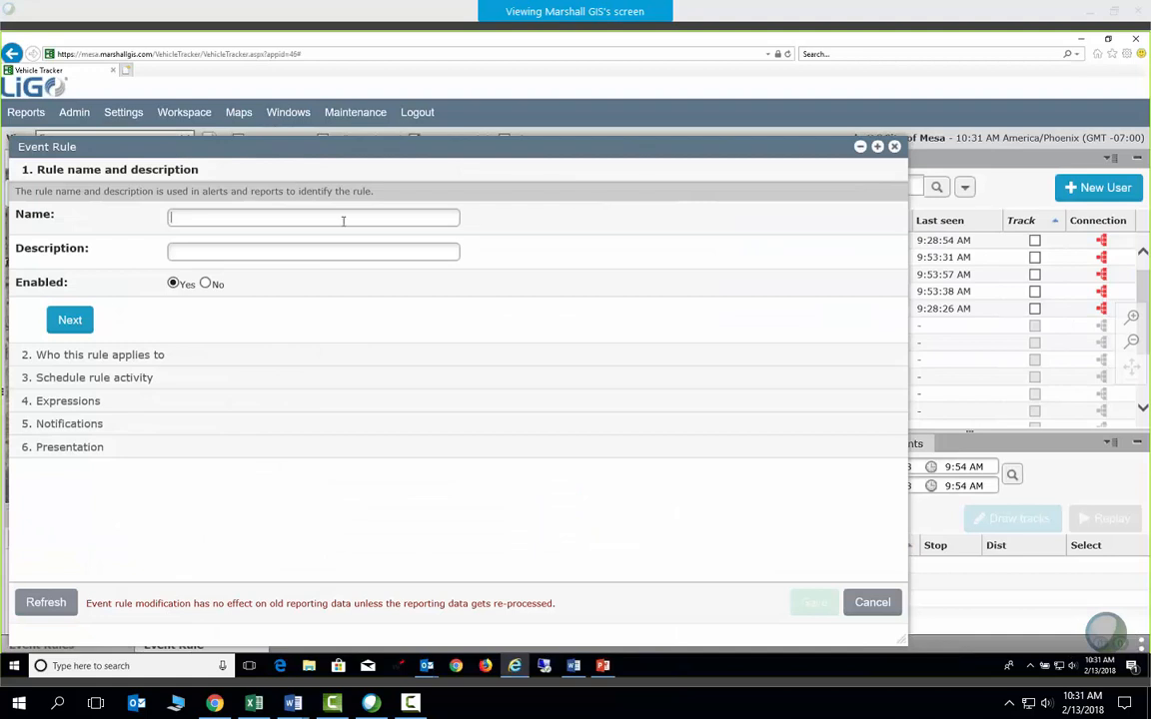
Name the rule 'Time Inside Test Geo Waste', set it to not enabled, and advance
text(Time )
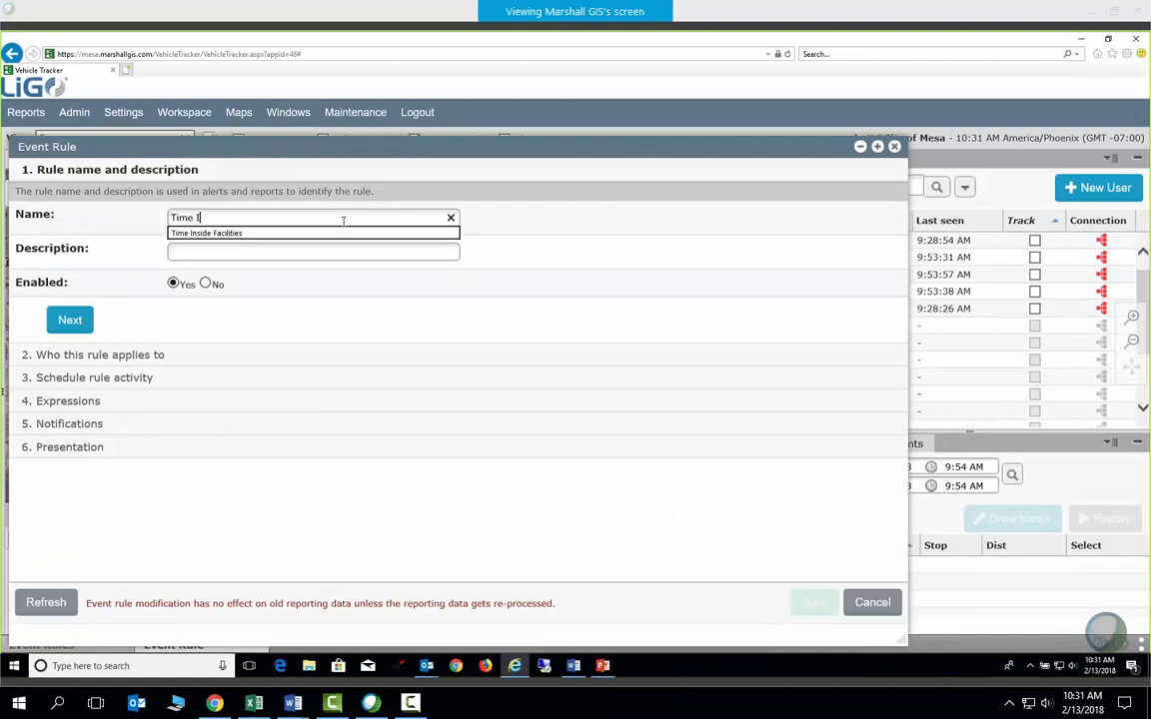
text(Inside )
text(M)
key(BackSpace)
text(Test Ge)
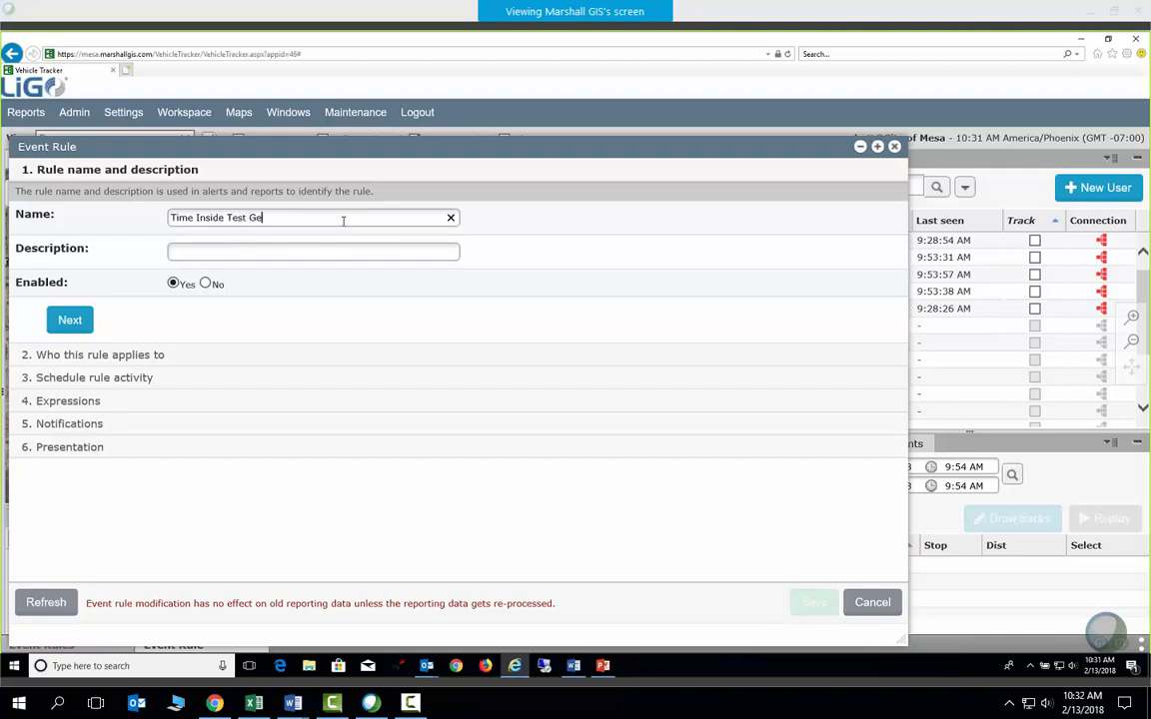
text(o Waste)
click(290, 253)
drag(270, 146, 326, 145)
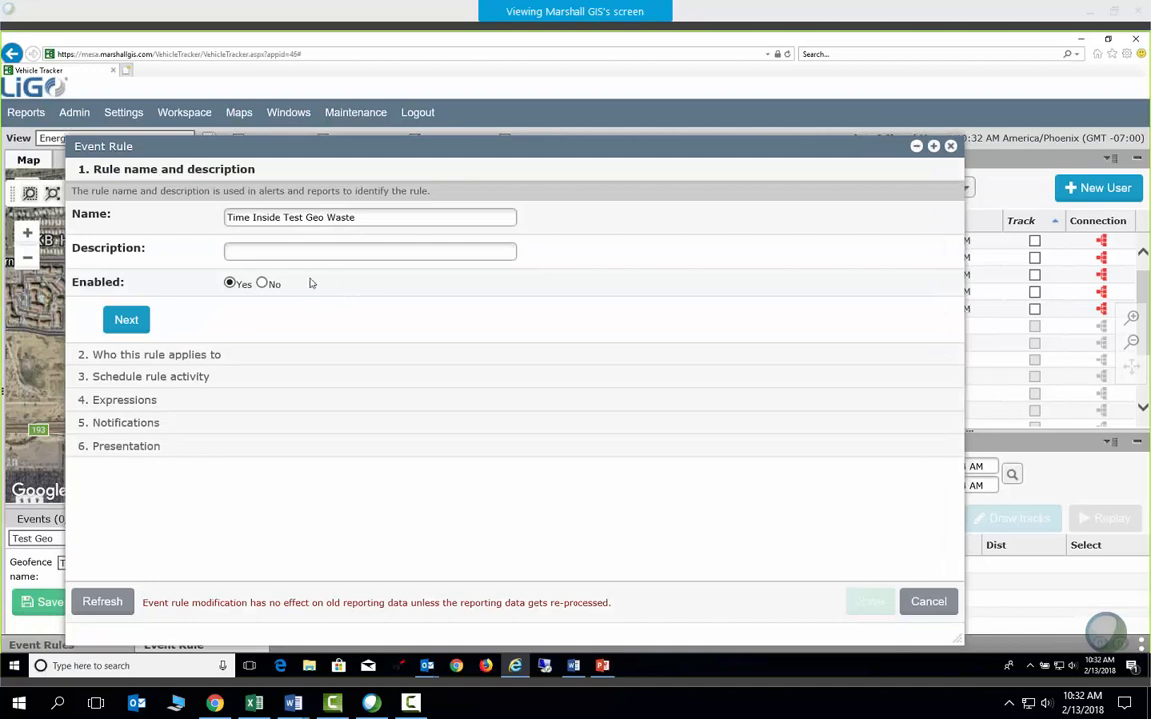
click(262, 284)
click(131, 321)
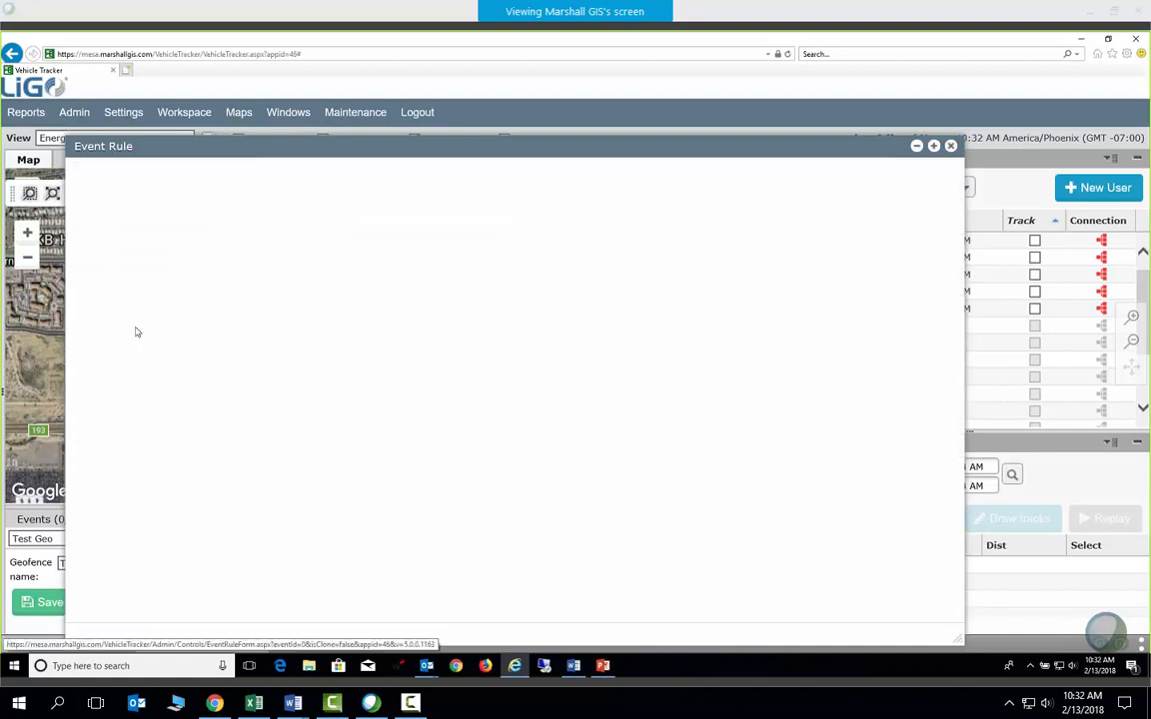
Tick the Energy role, then leave the schedule at Always active and continue
scroll(220, 334, down, 2)
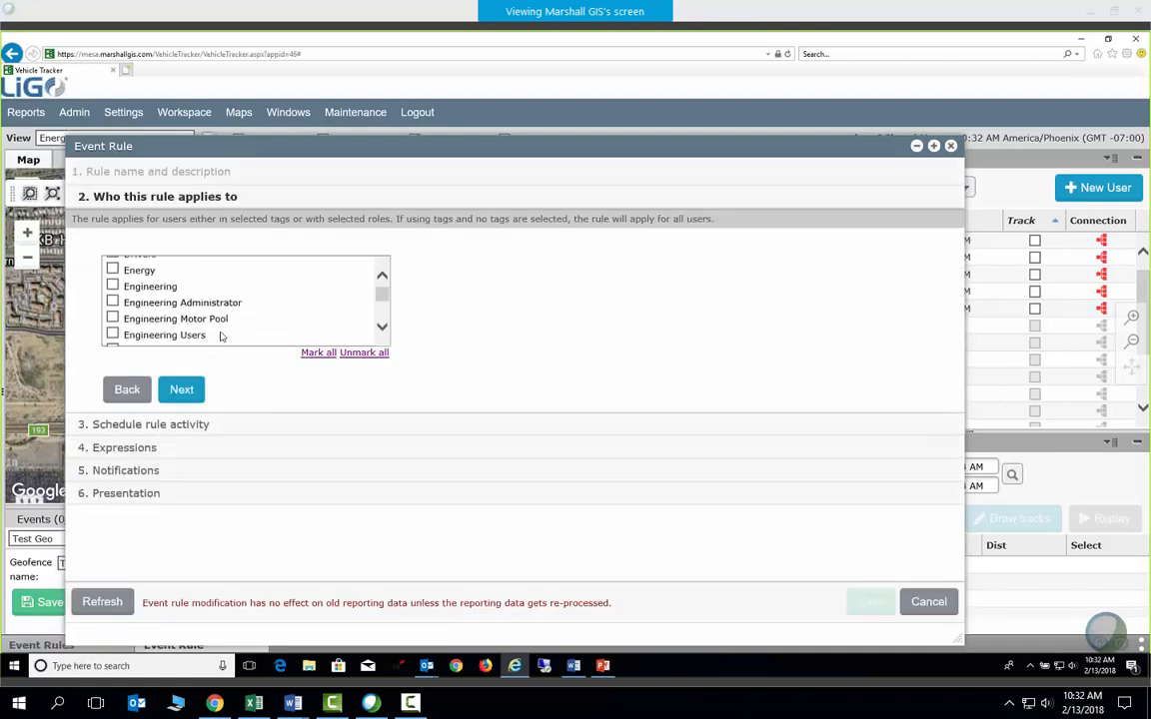
click(112, 265)
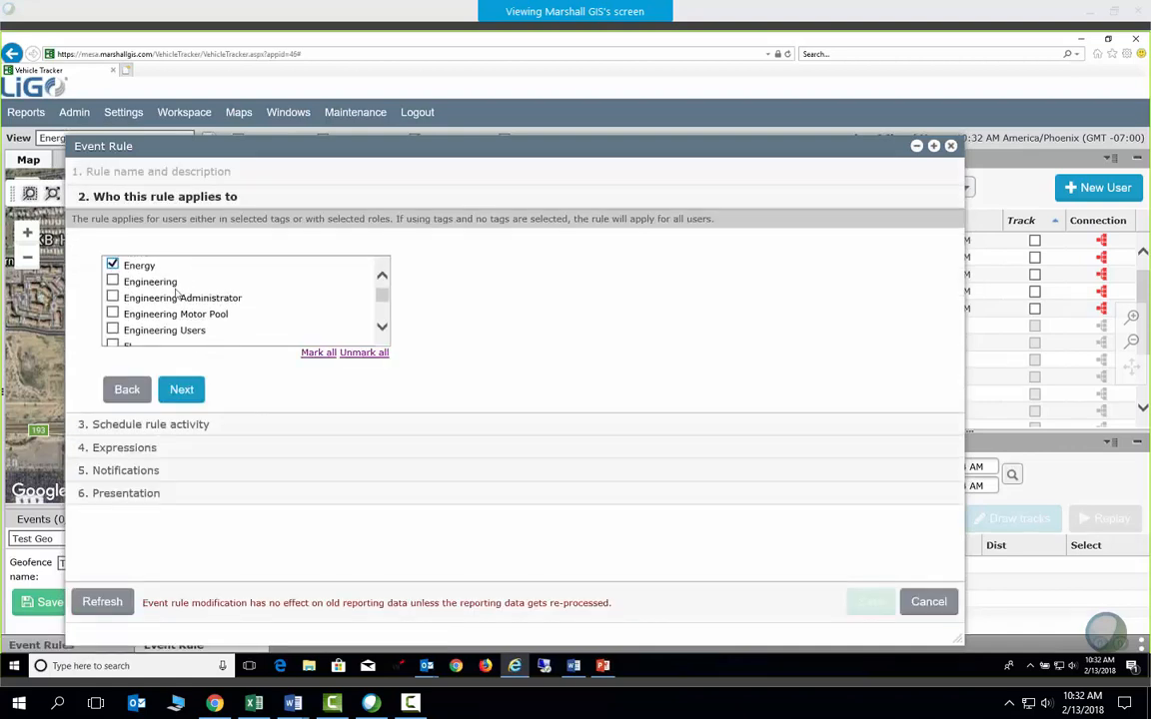
scroll(190, 298, down, 2)
scroll(215, 303, up, 2)
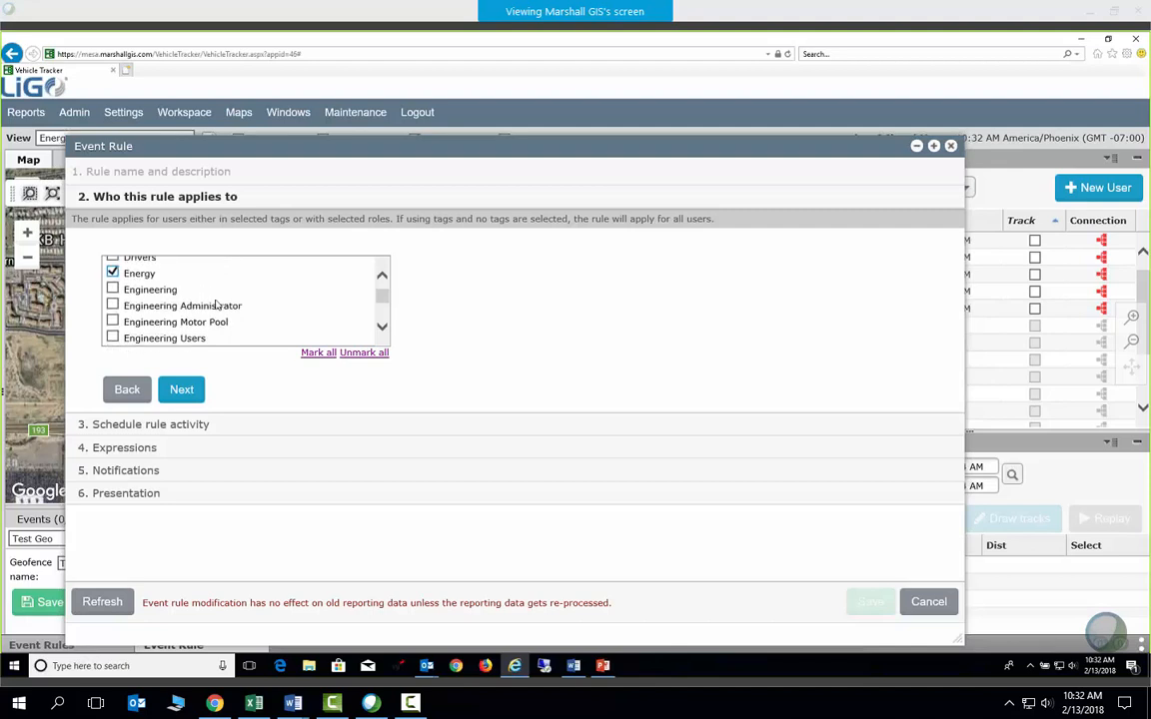
scroll(214, 305, down, 1)
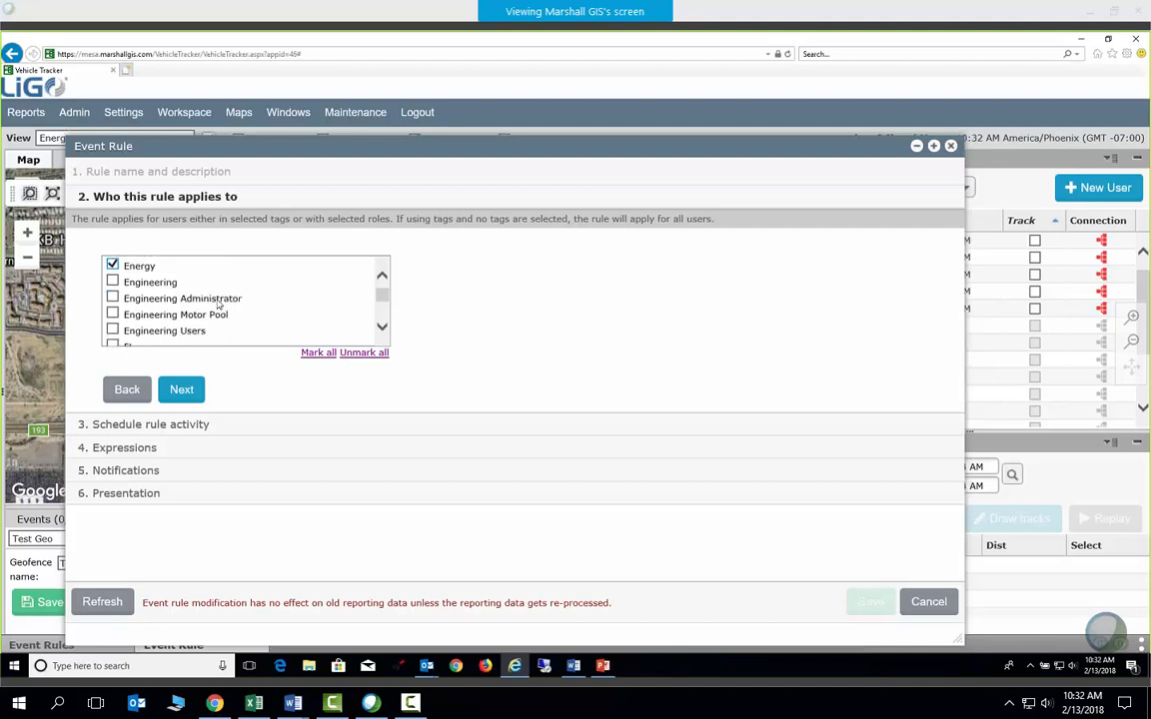
click(190, 391)
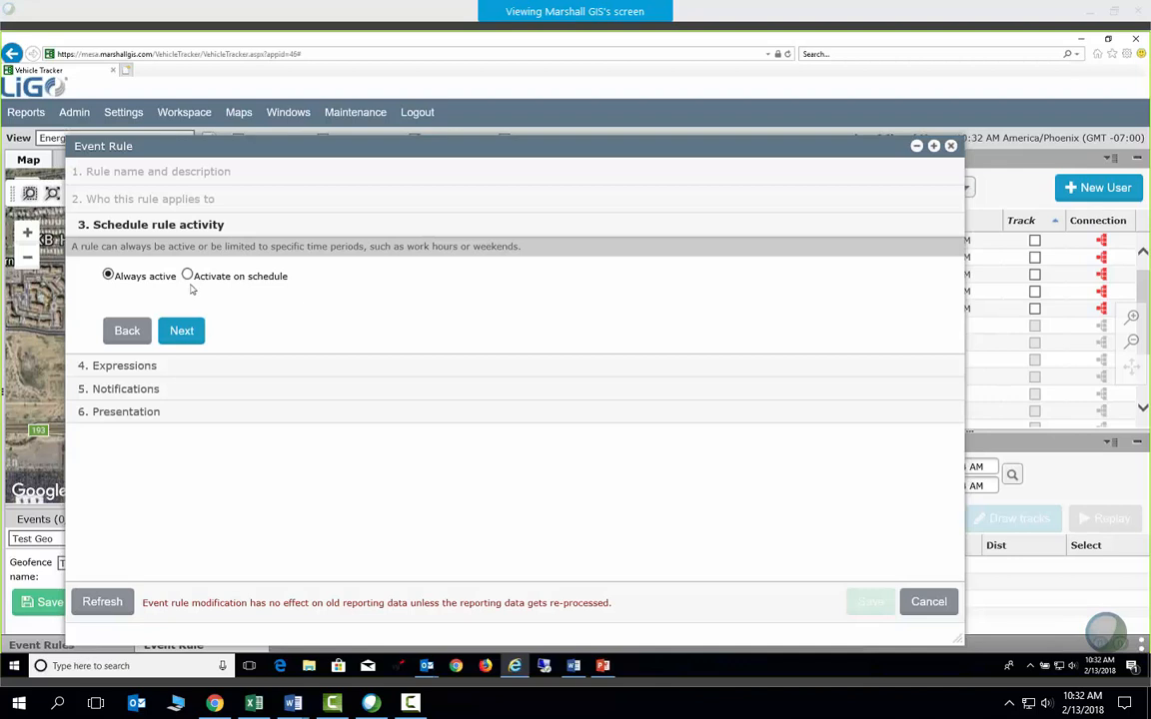
click(182, 338)
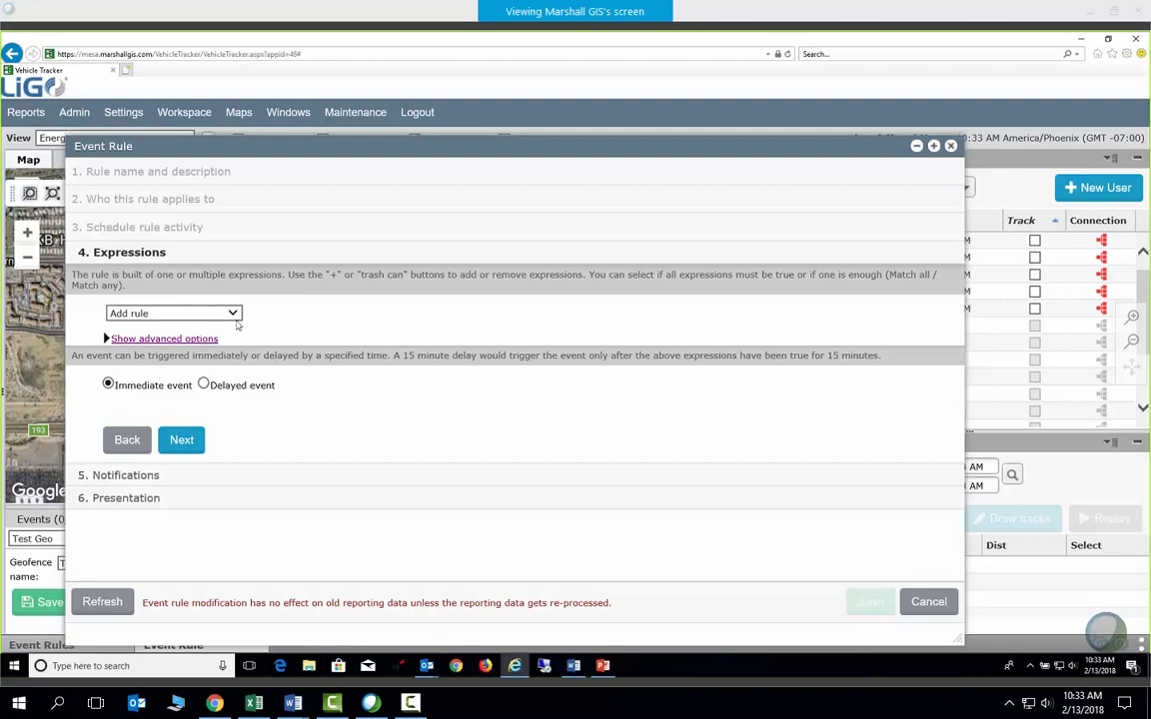
Add a Geofence Expression for Test Geo Waste with the Inside condition
click(235, 315)
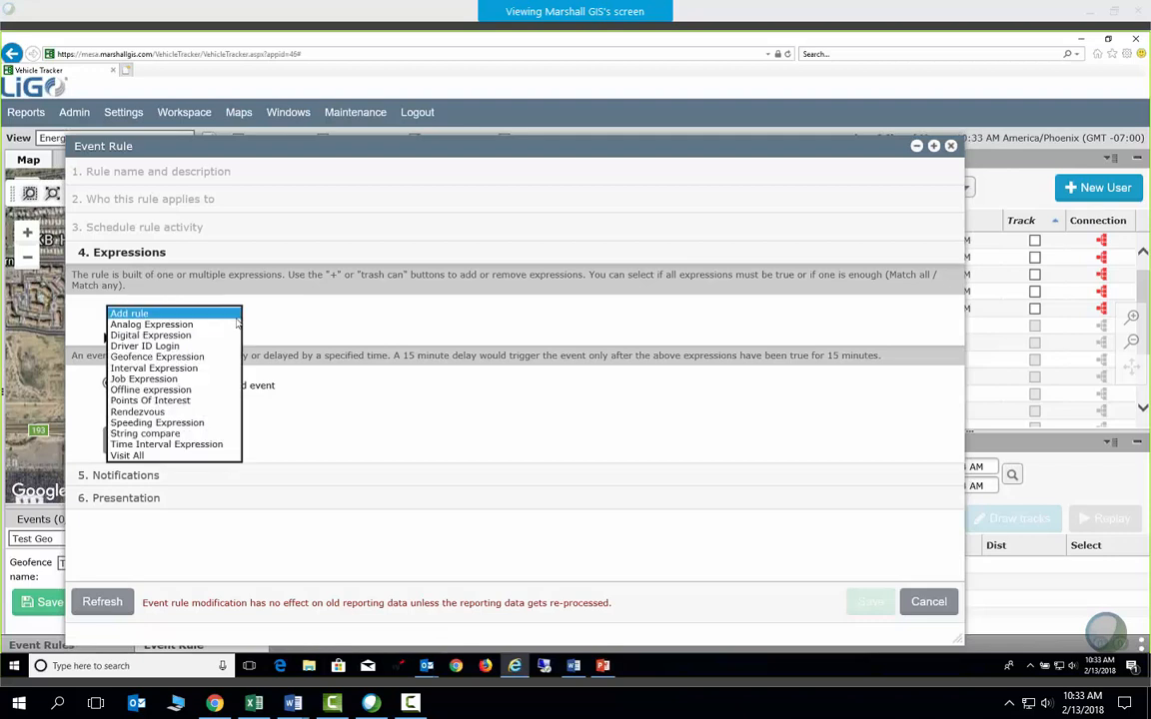
click(166, 357)
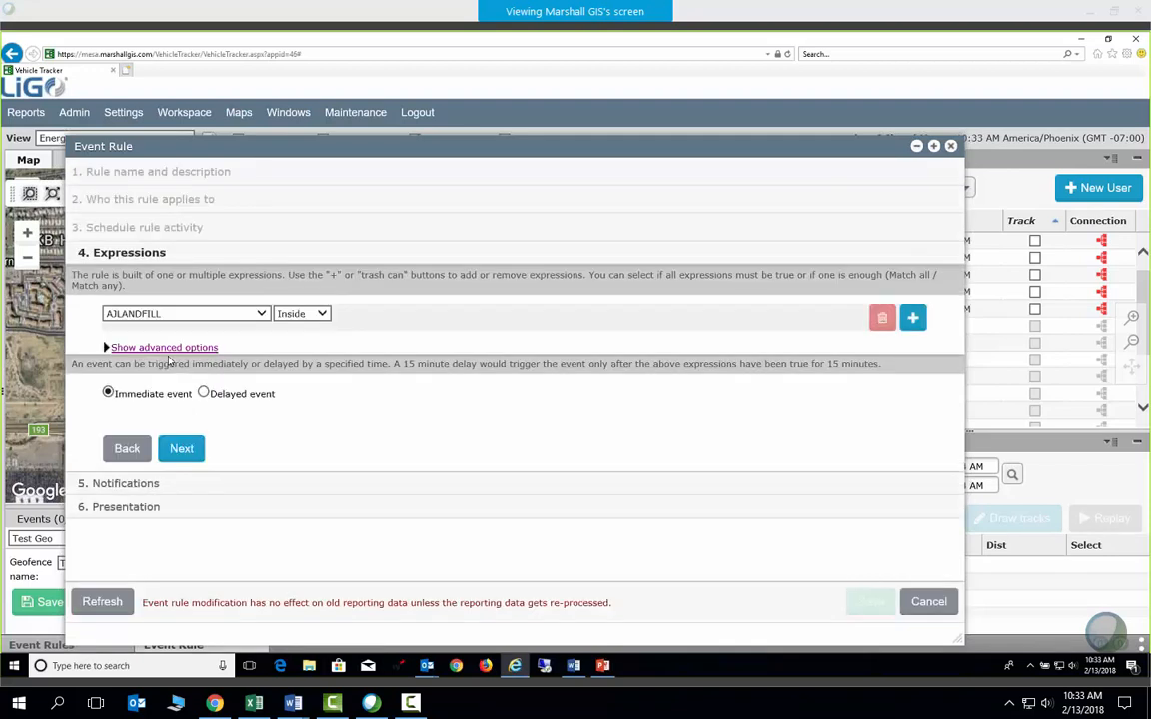
click(262, 314)
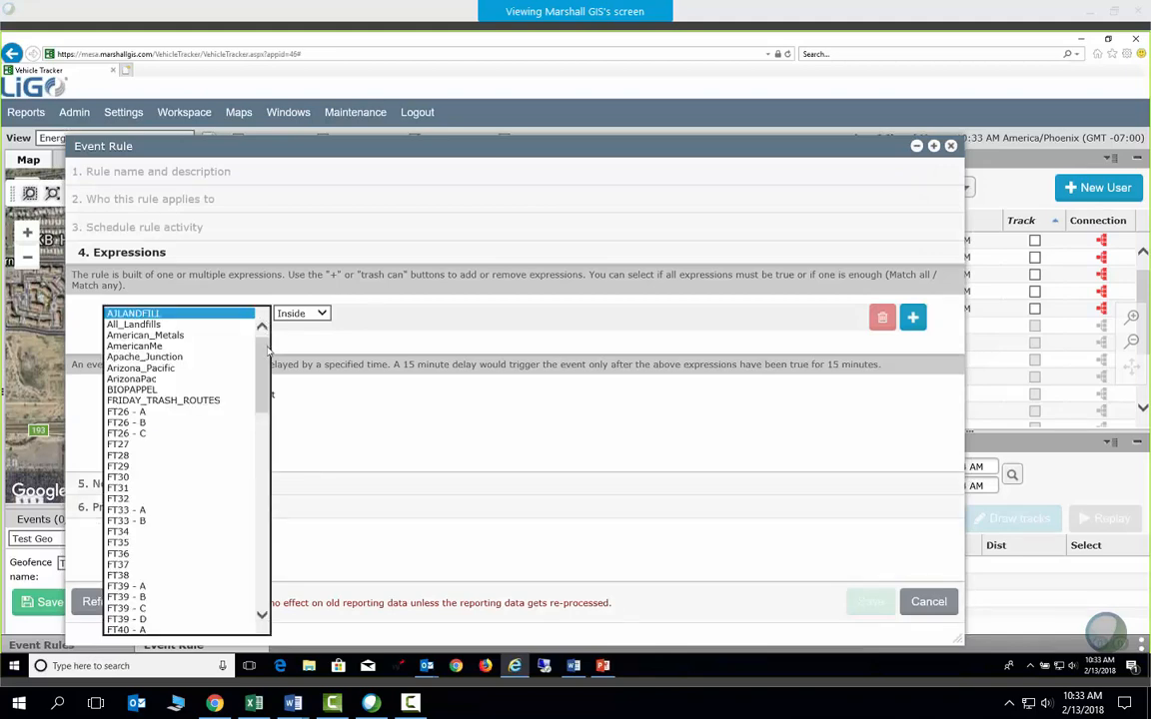
drag(261, 339, 252, 557)
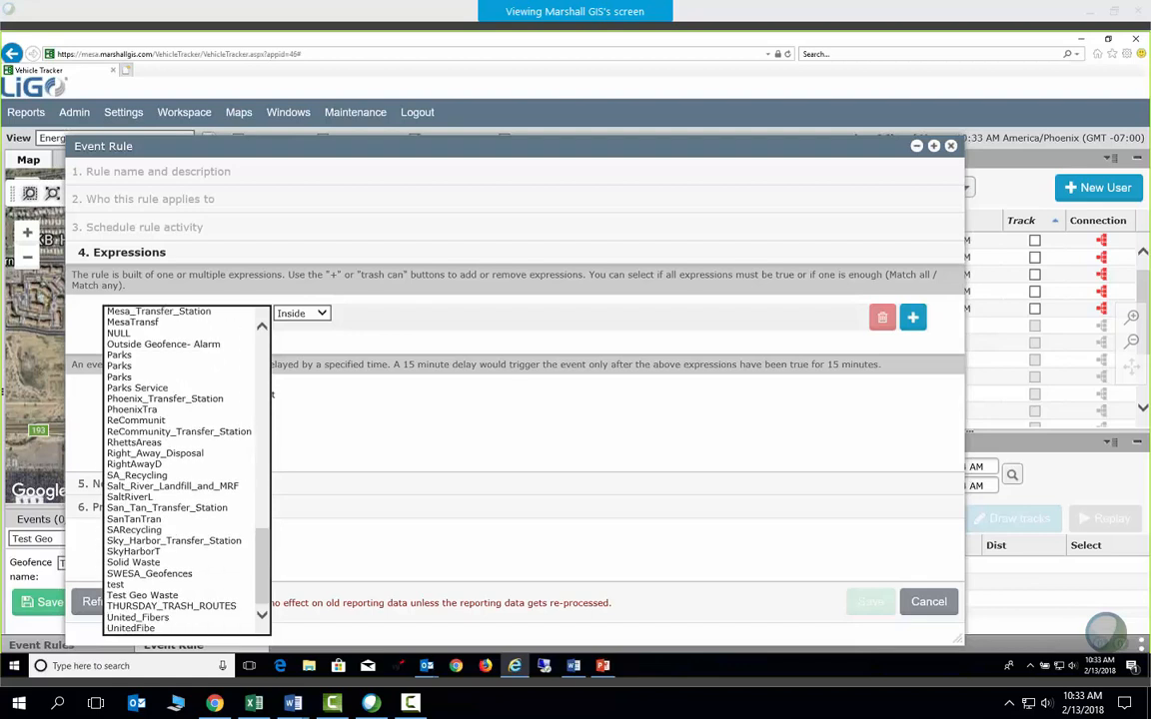
click(156, 596)
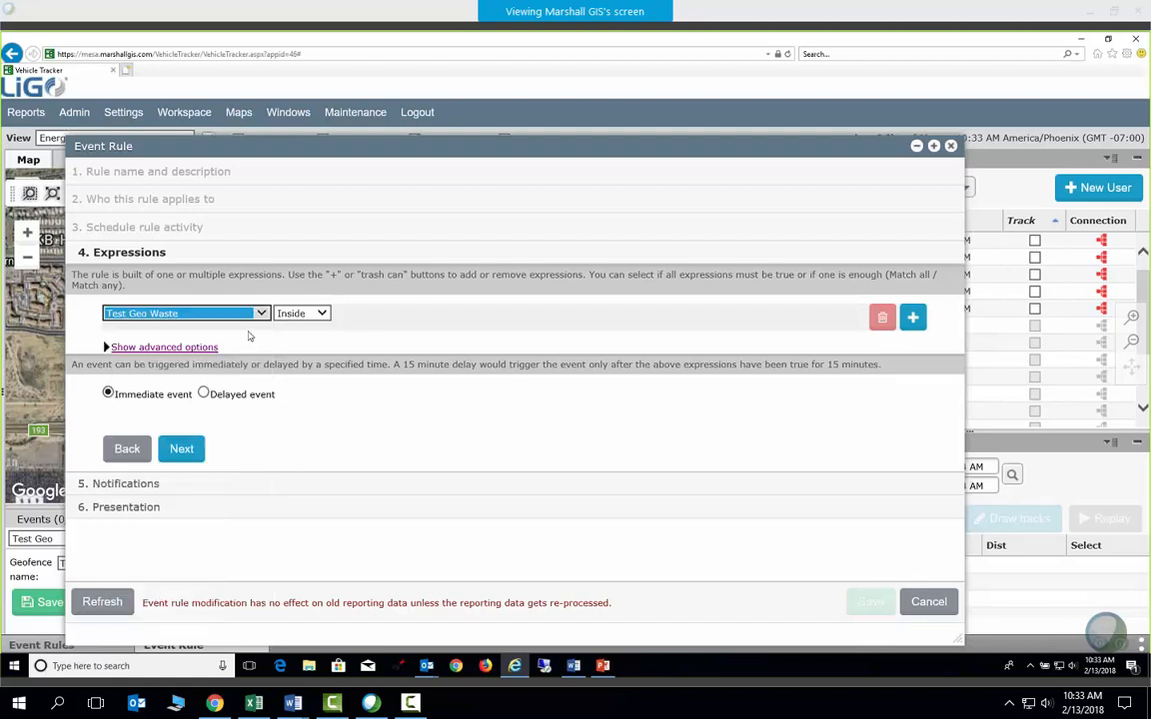
click(327, 314)
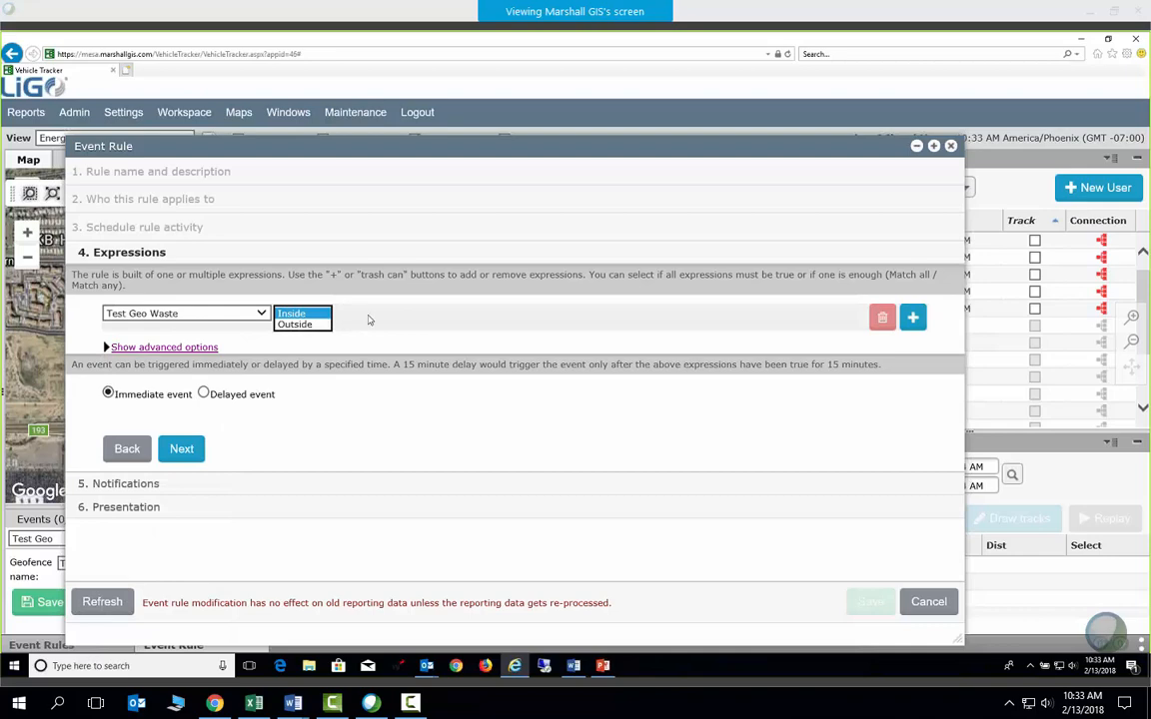
click(367, 318)
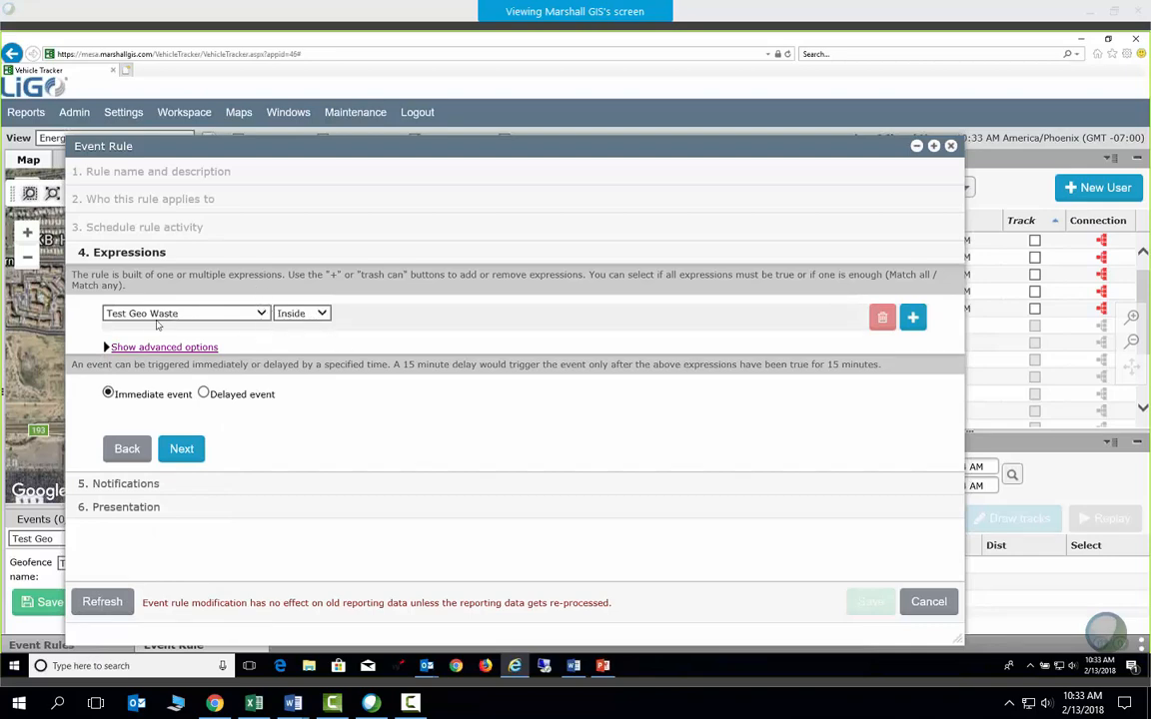
click(182, 451)
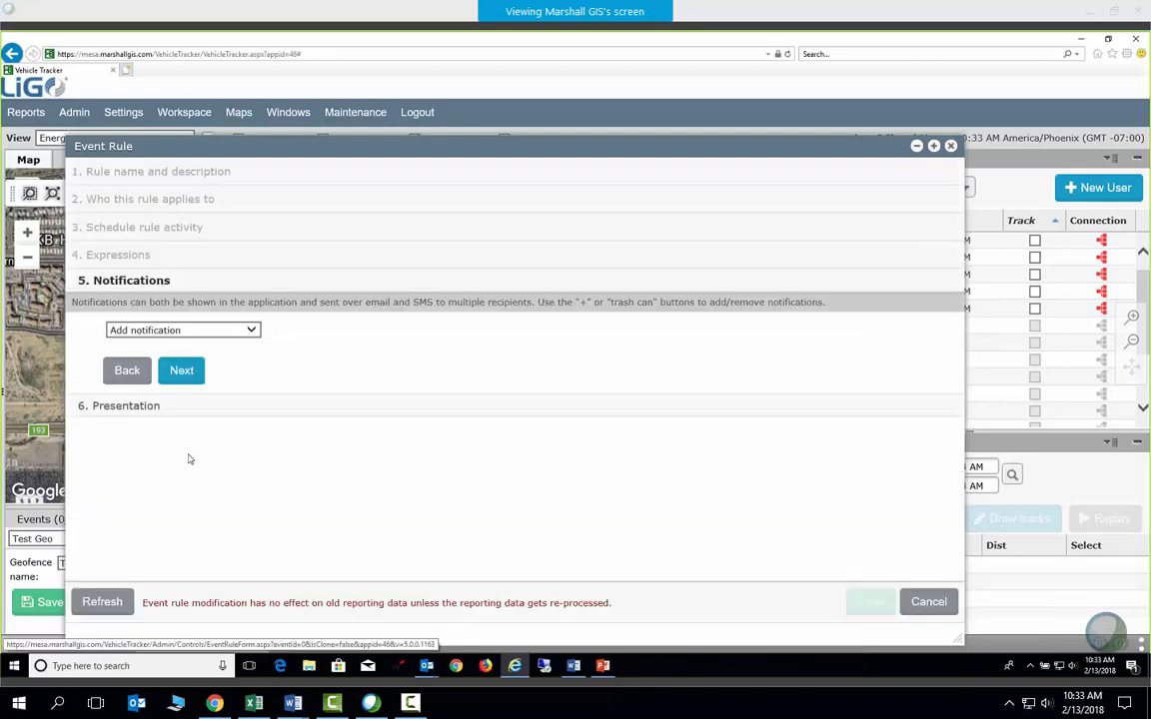
Close the notification list without adding any notification and continue
click(253, 332)
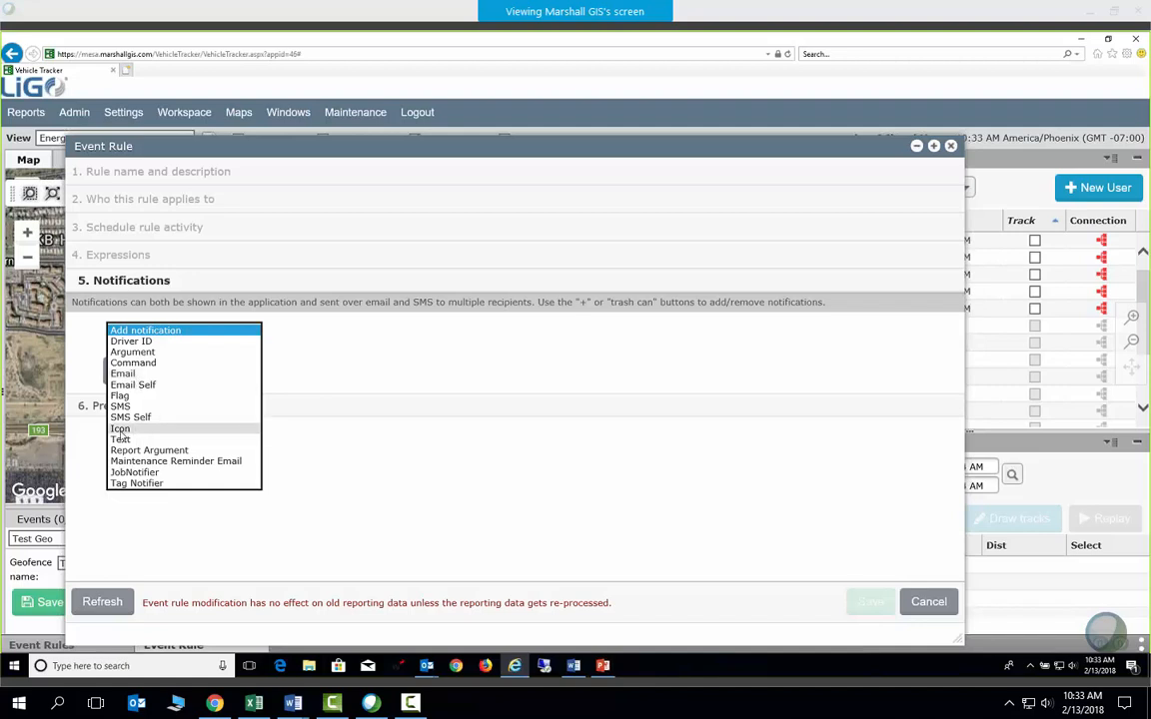
click(347, 376)
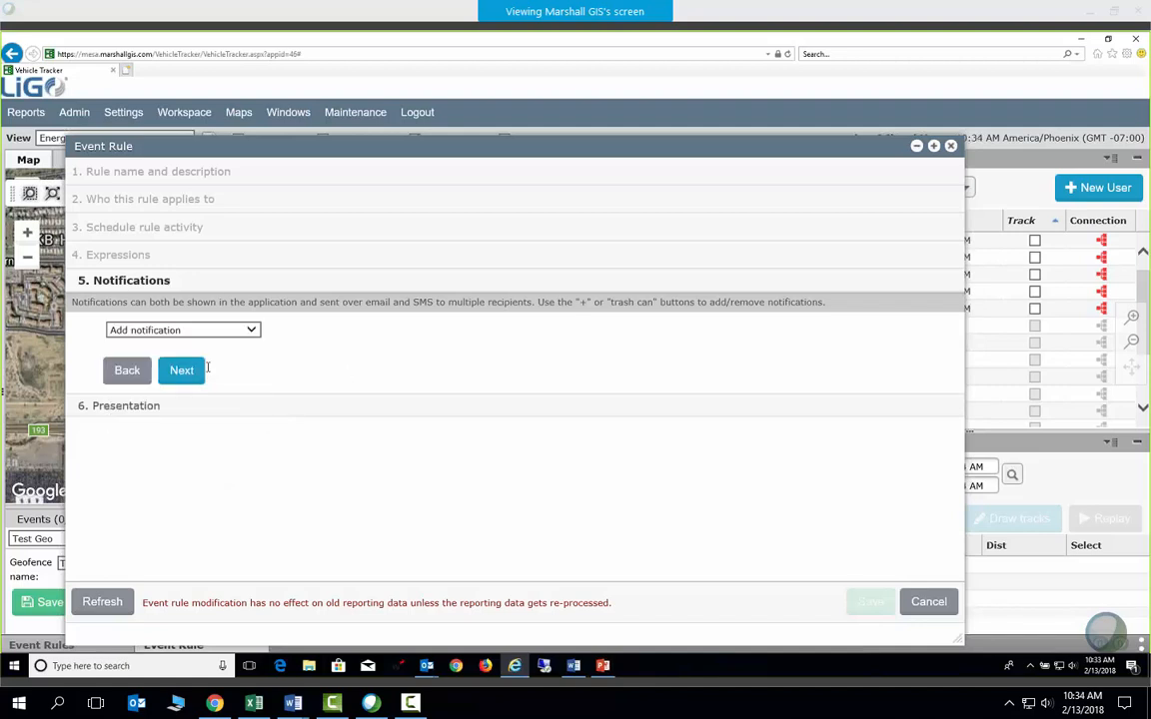
click(181, 370)
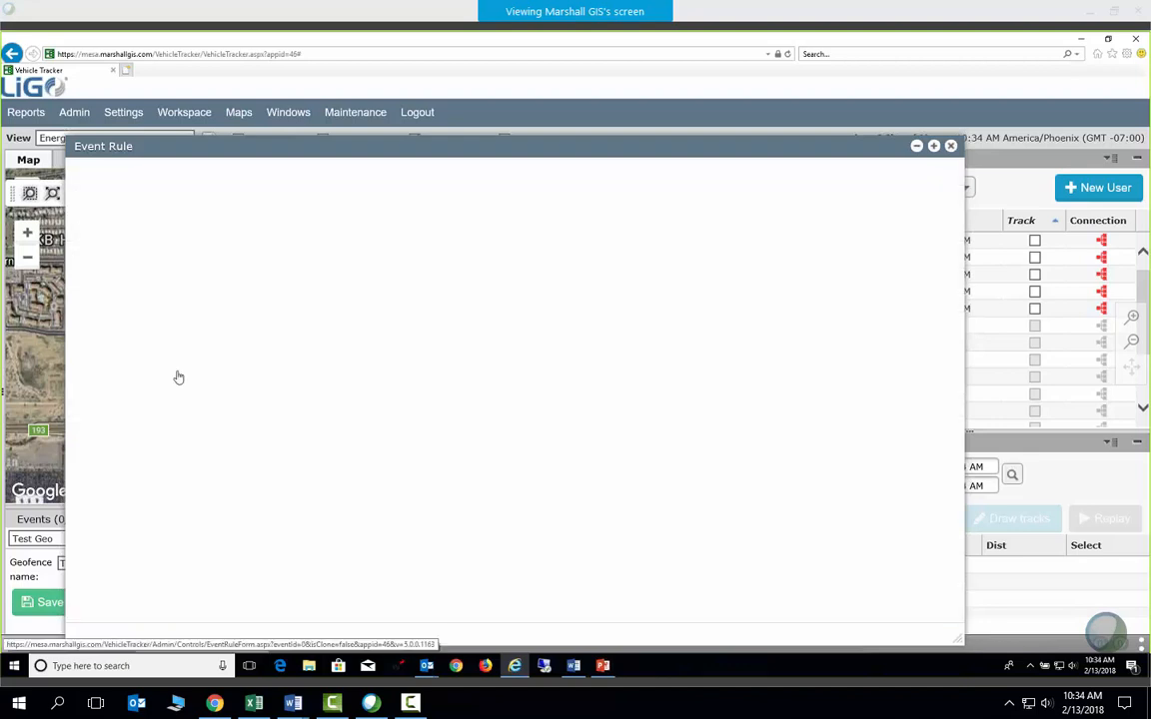
Untick Show in map view and save the Time Inside Test Geo Waste rule
scroll(438, 424, down, 1)
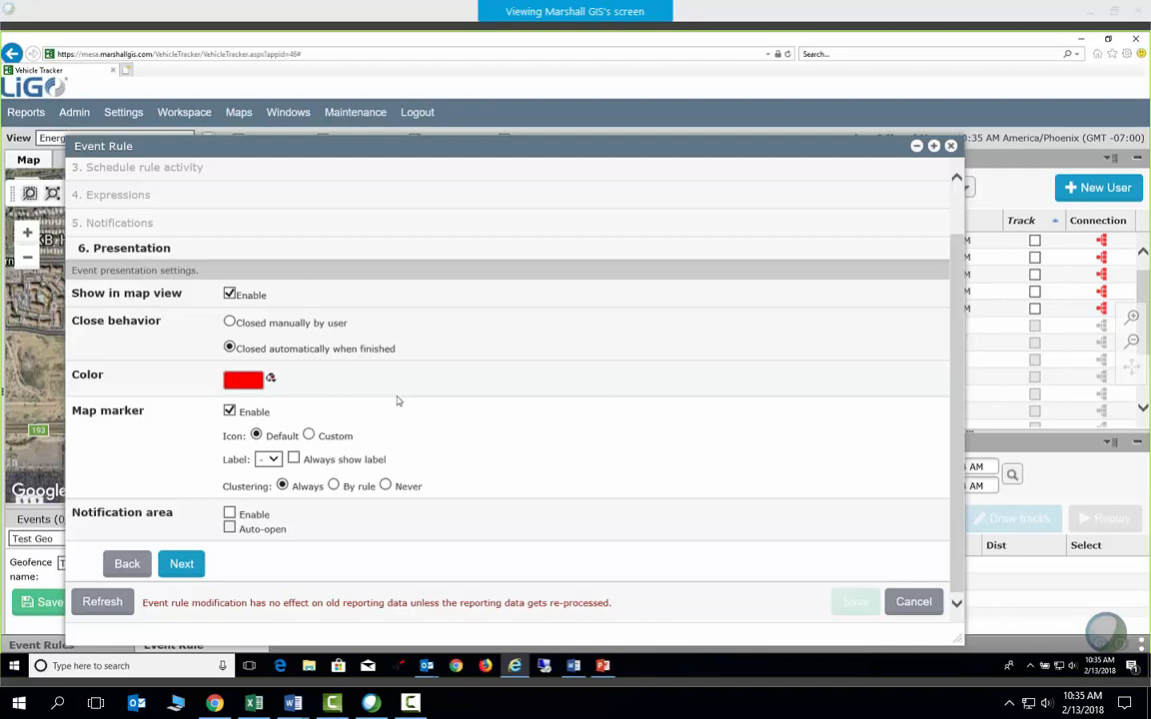
click(228, 294)
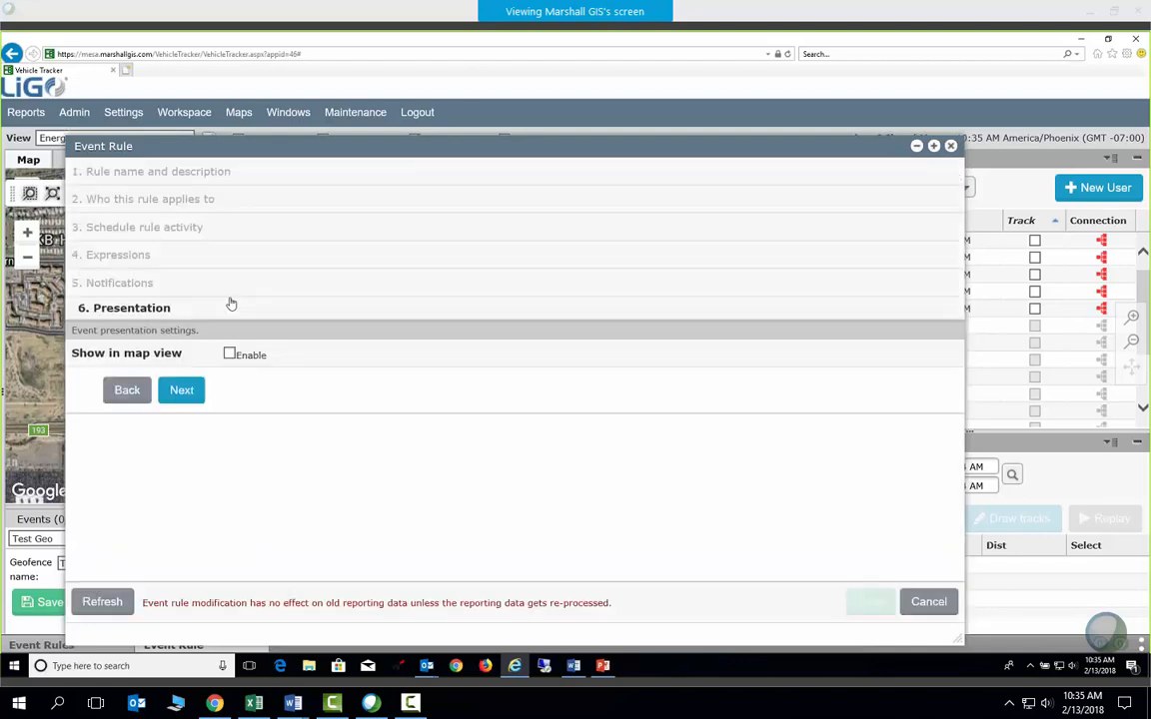
click(189, 397)
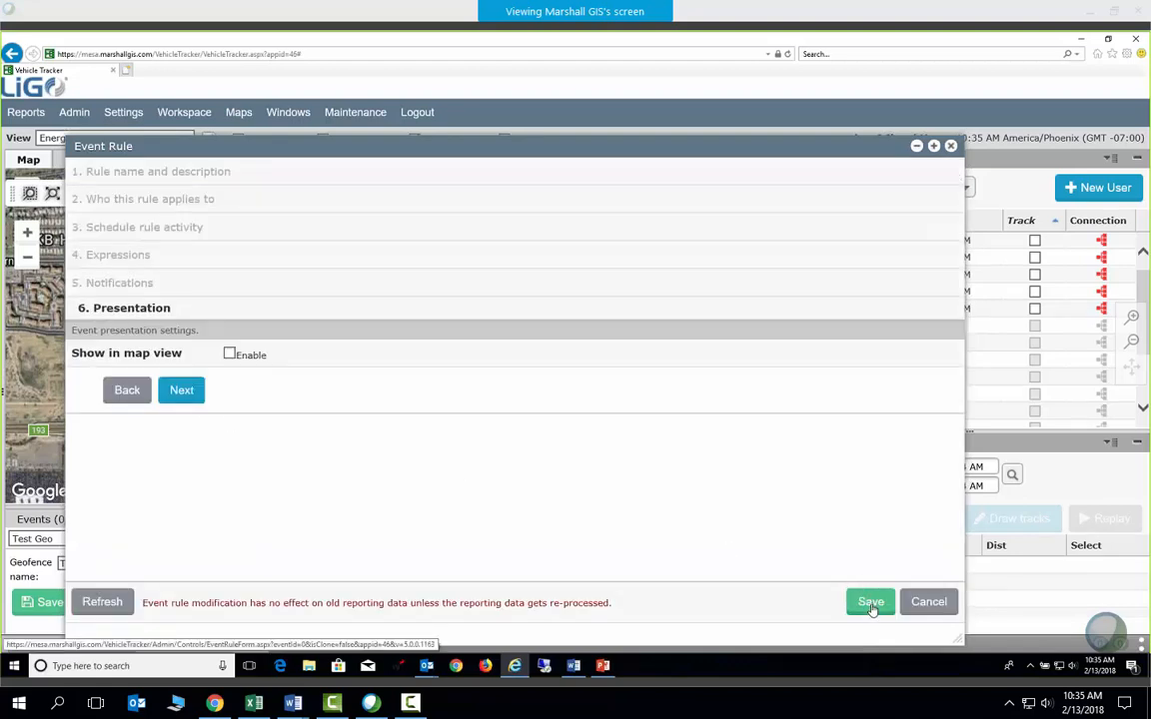
click(870, 602)
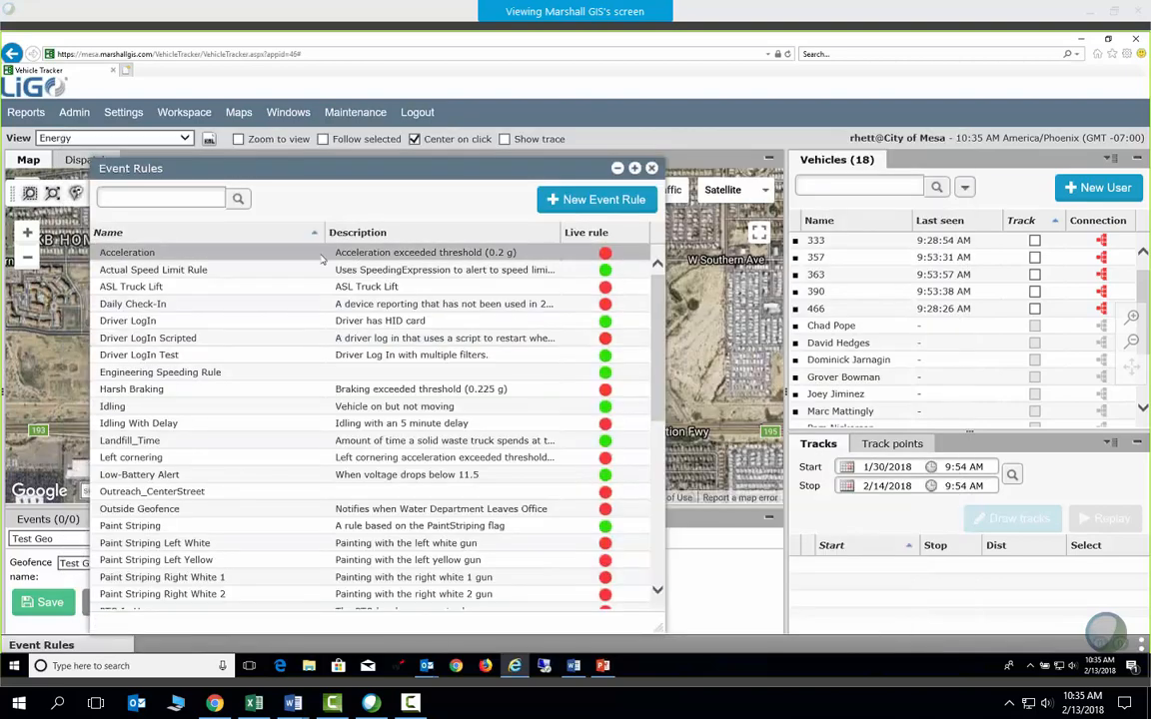
Close the Event Rules list and open the Report manager
scroll(268, 433, down, 6)
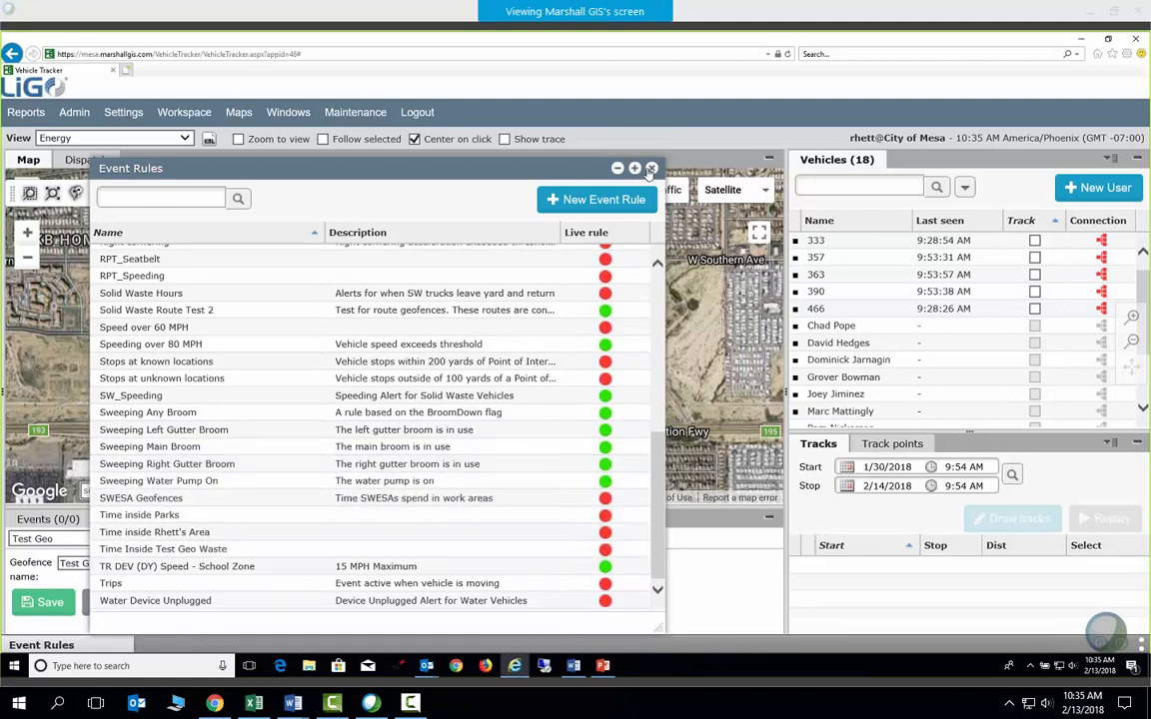
click(650, 169)
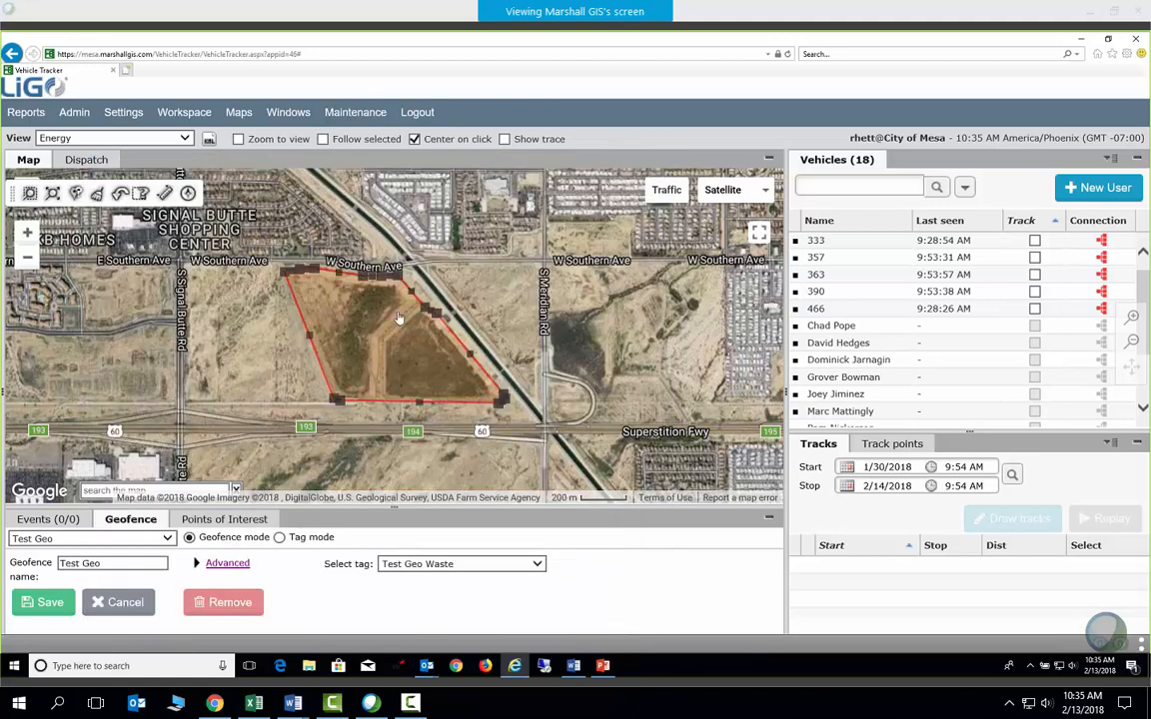
click(74, 112)
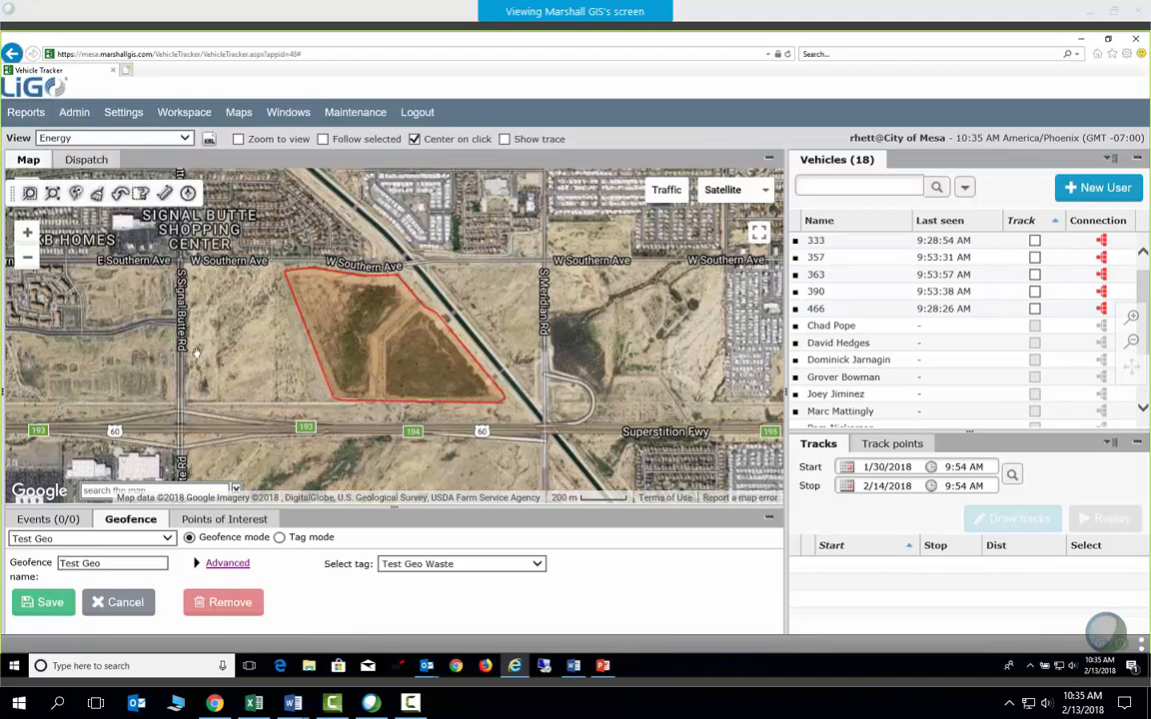
click(26, 112)
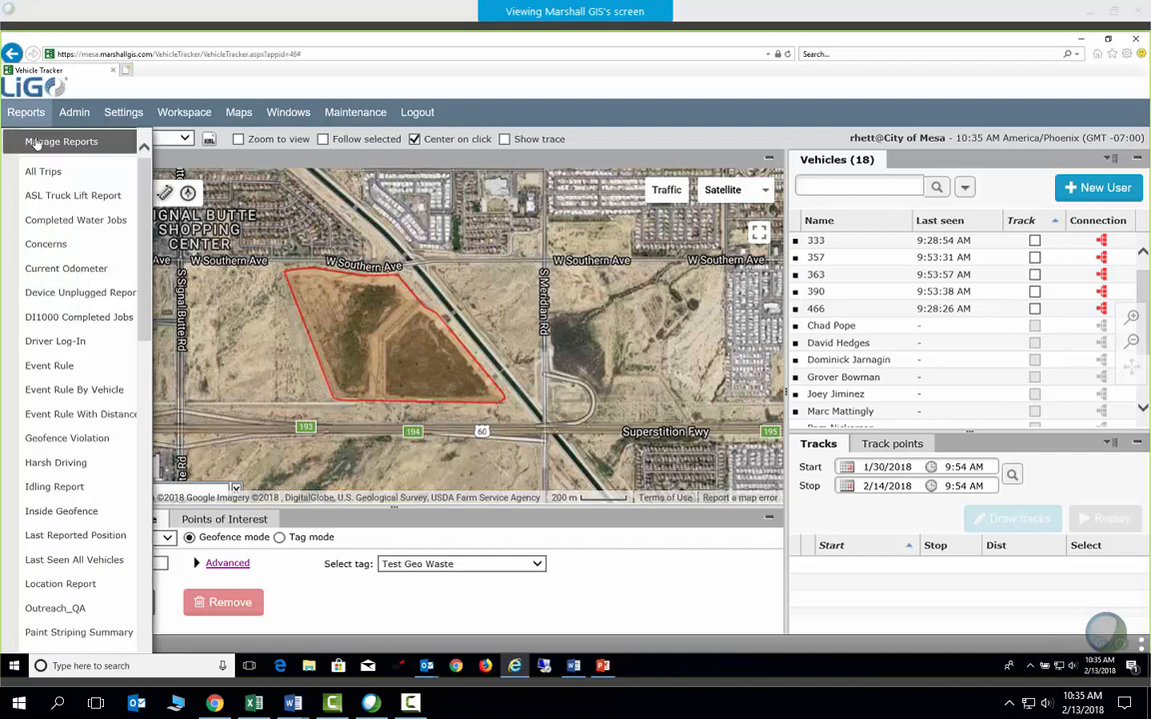
click(36, 142)
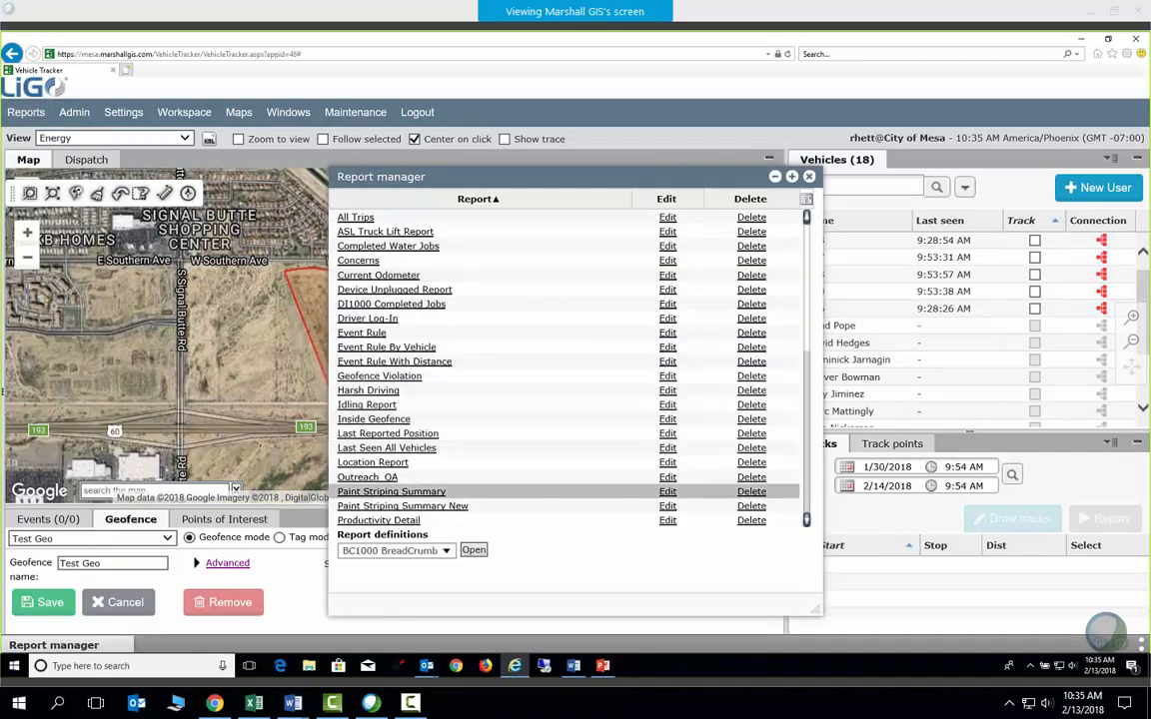
Start a new report from the EV1000 Event Rule definition
click(445, 550)
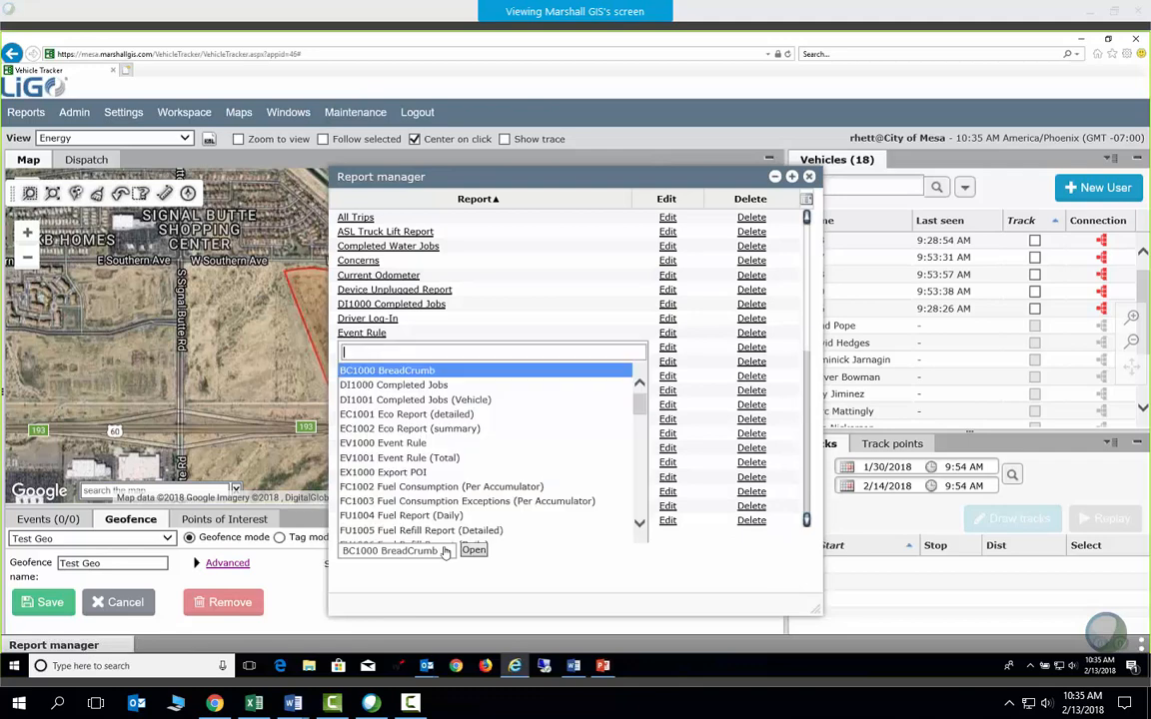
click(376, 447)
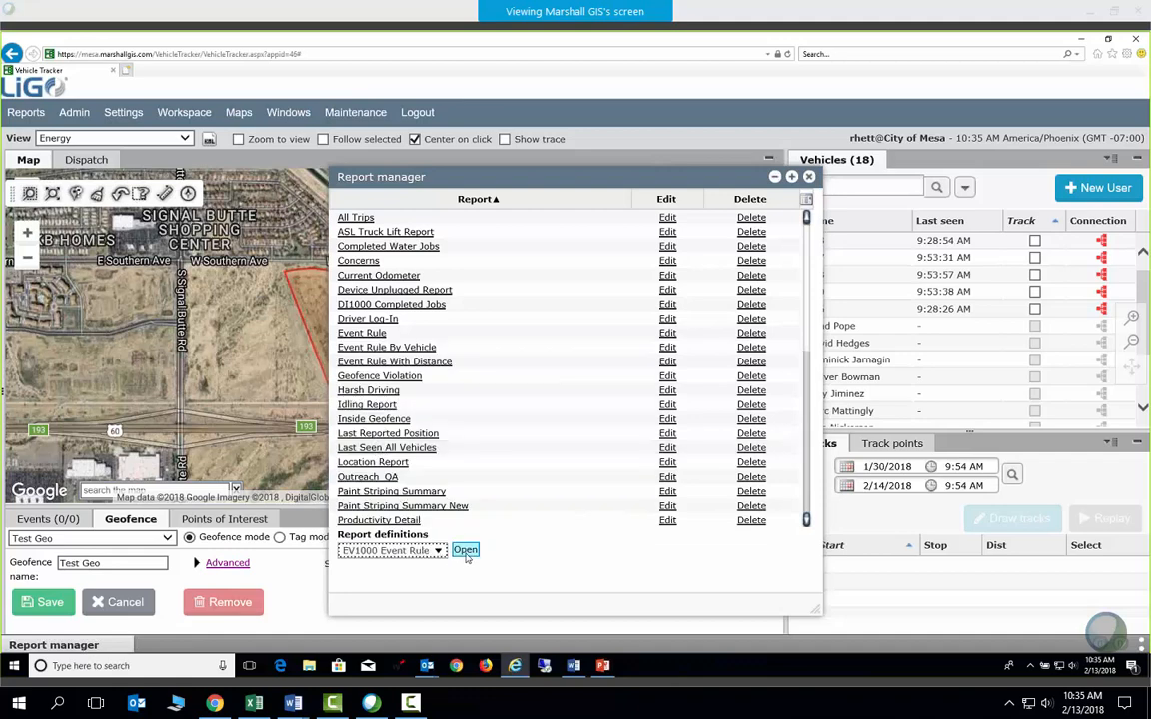
click(466, 551)
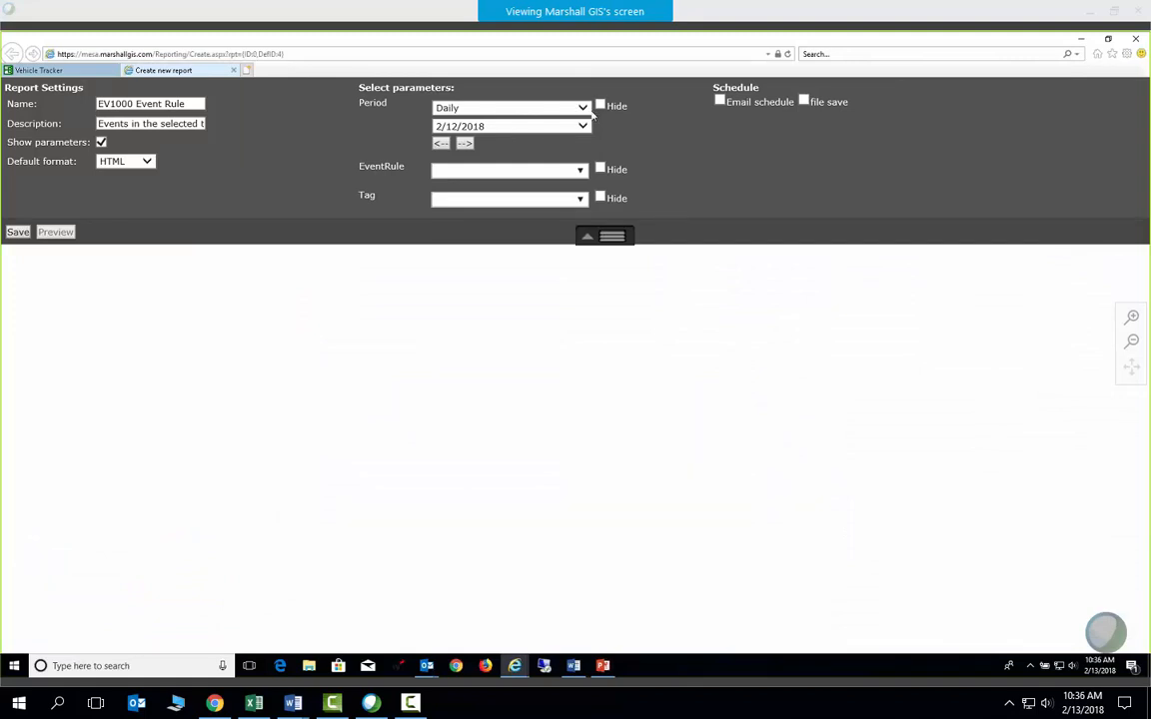
Set the report period to Weekly and select the Time Inside Test Geo Waste rule
click(533, 106)
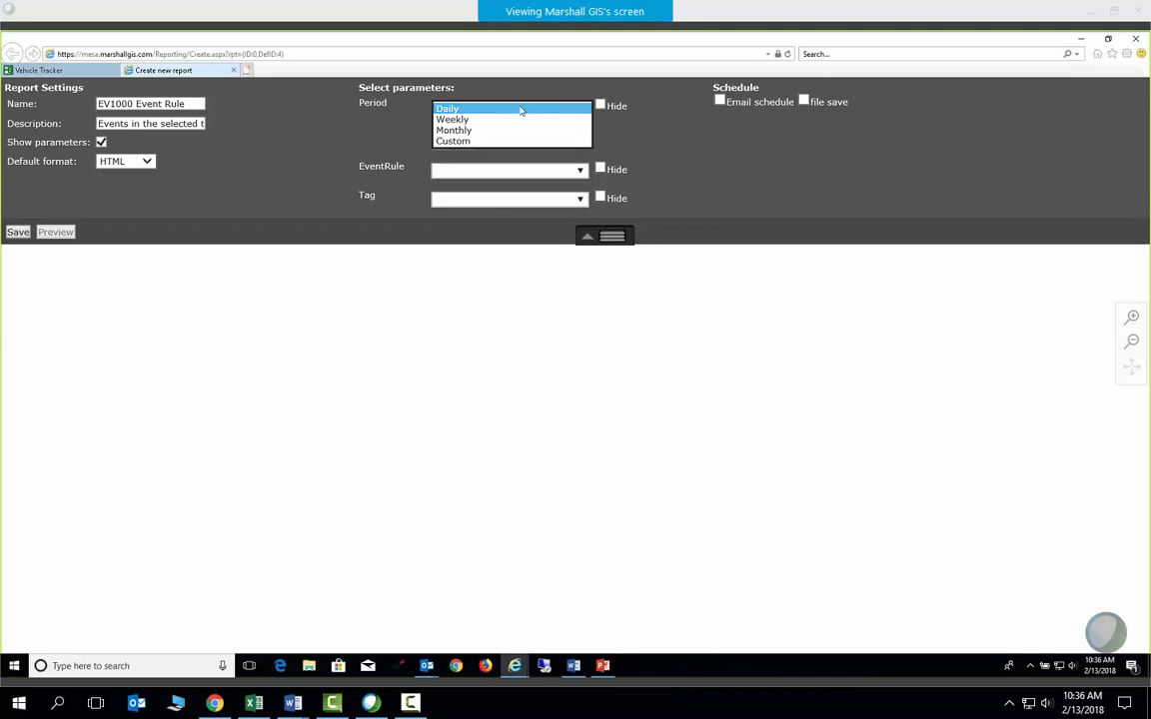
click(454, 120)
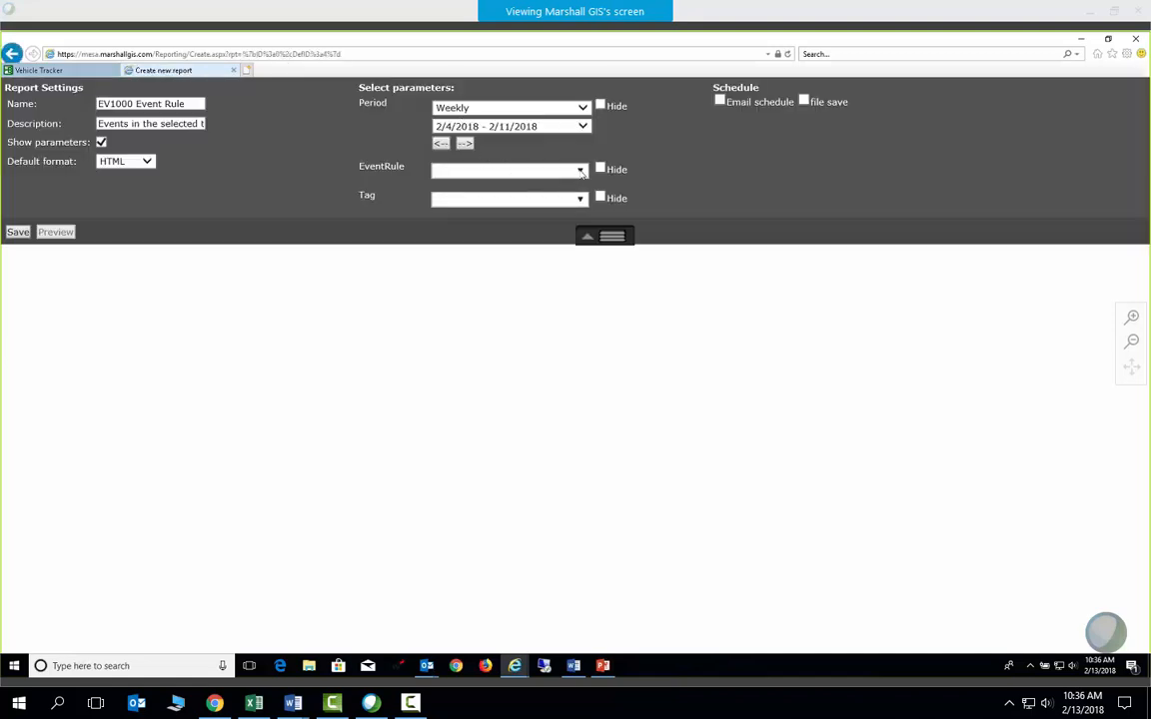
click(517, 169)
scroll(534, 431, down, 3)
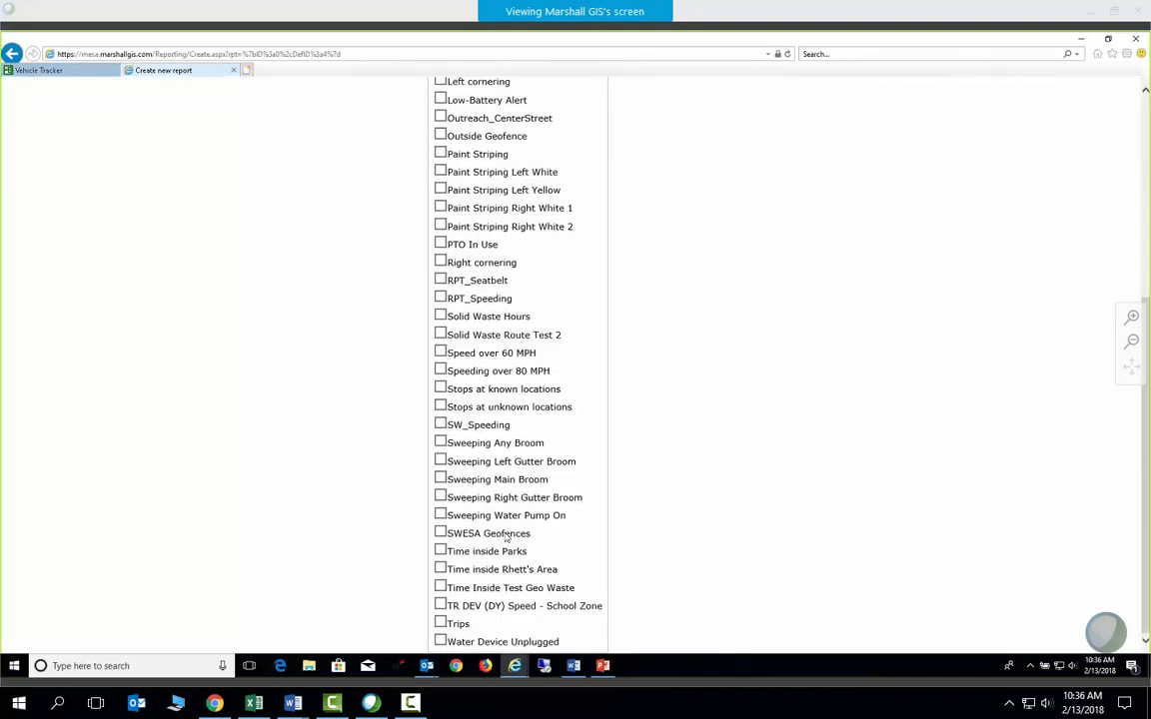
click(466, 589)
click(763, 342)
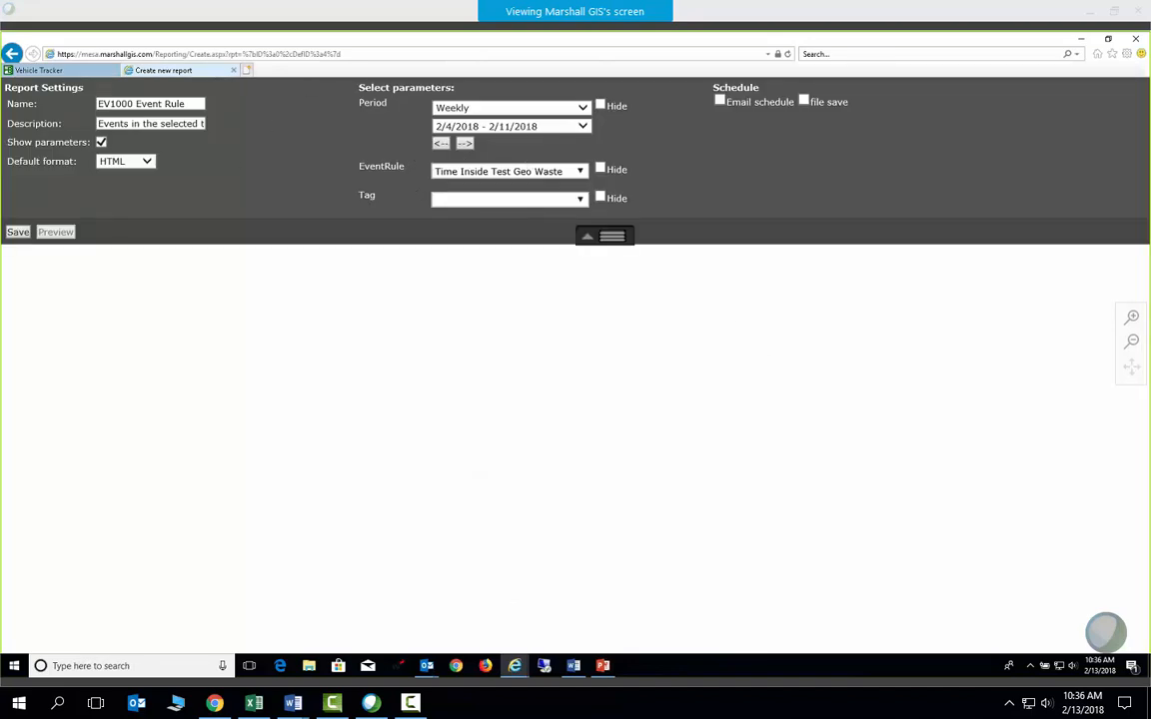
Also tick the Idling event rule in the EventRule list
click(580, 173)
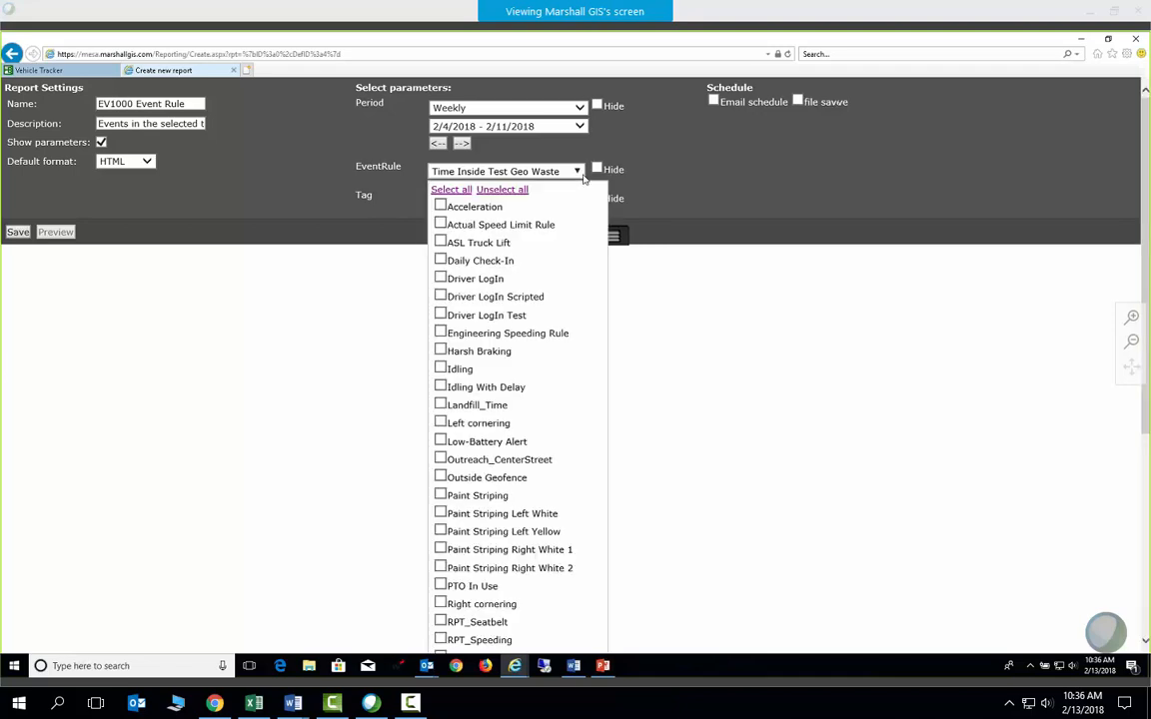
scroll(572, 340, down, 3)
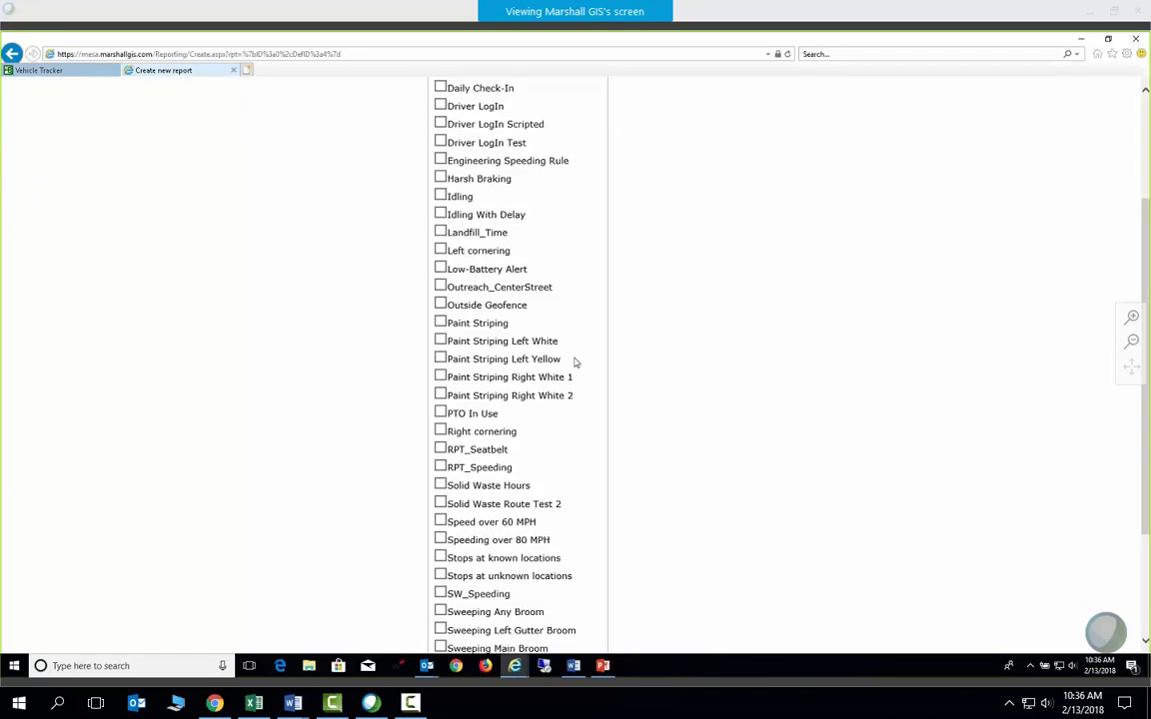
click(441, 283)
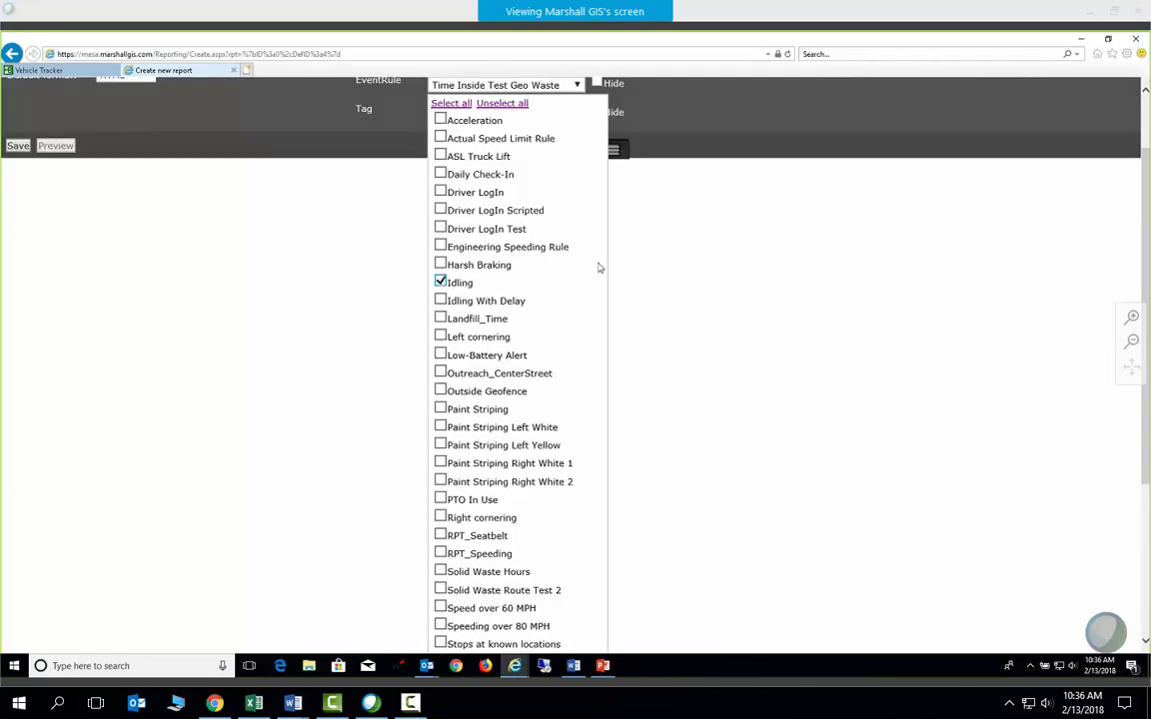
scroll(543, 465, down, 8)
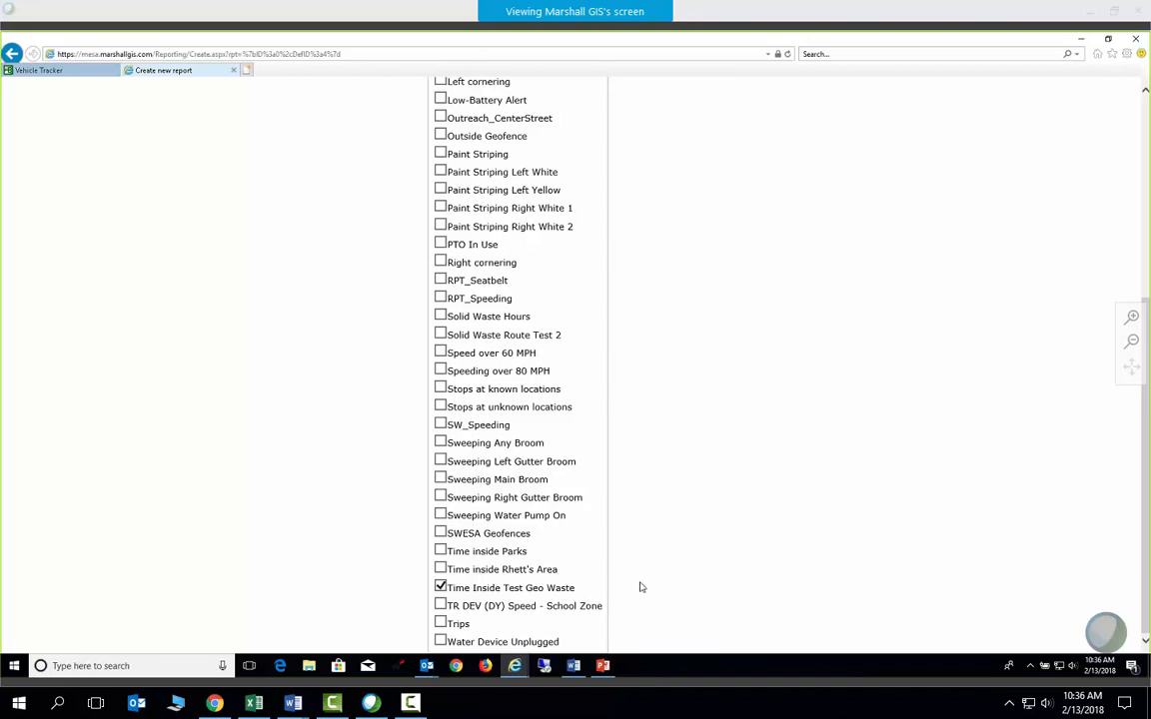
scroll(583, 576, up, 3)
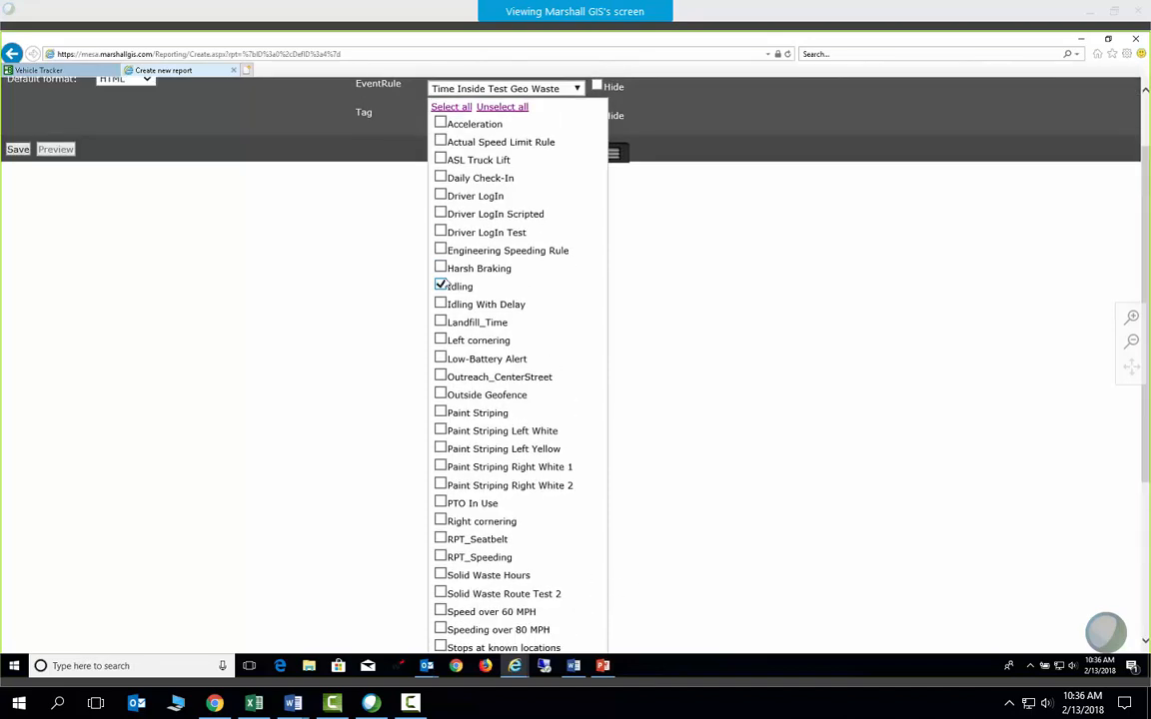
click(735, 226)
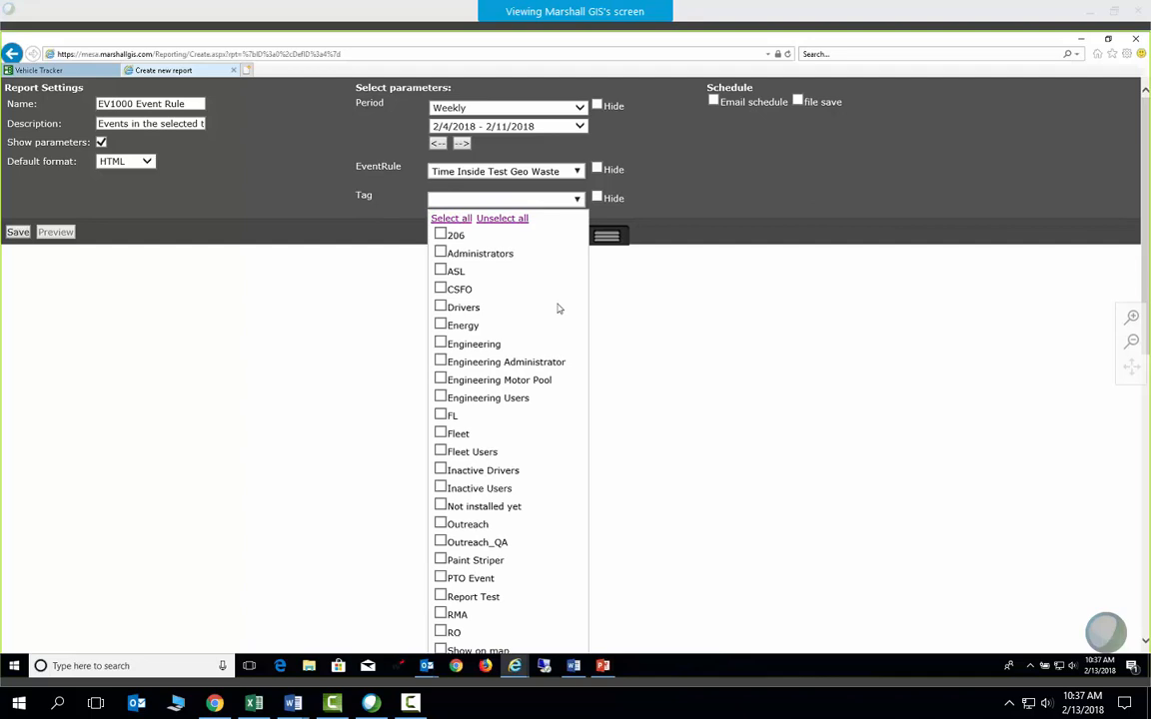
Set the report's Tag to Energy and select the current report name
scroll(558, 308, down, 3)
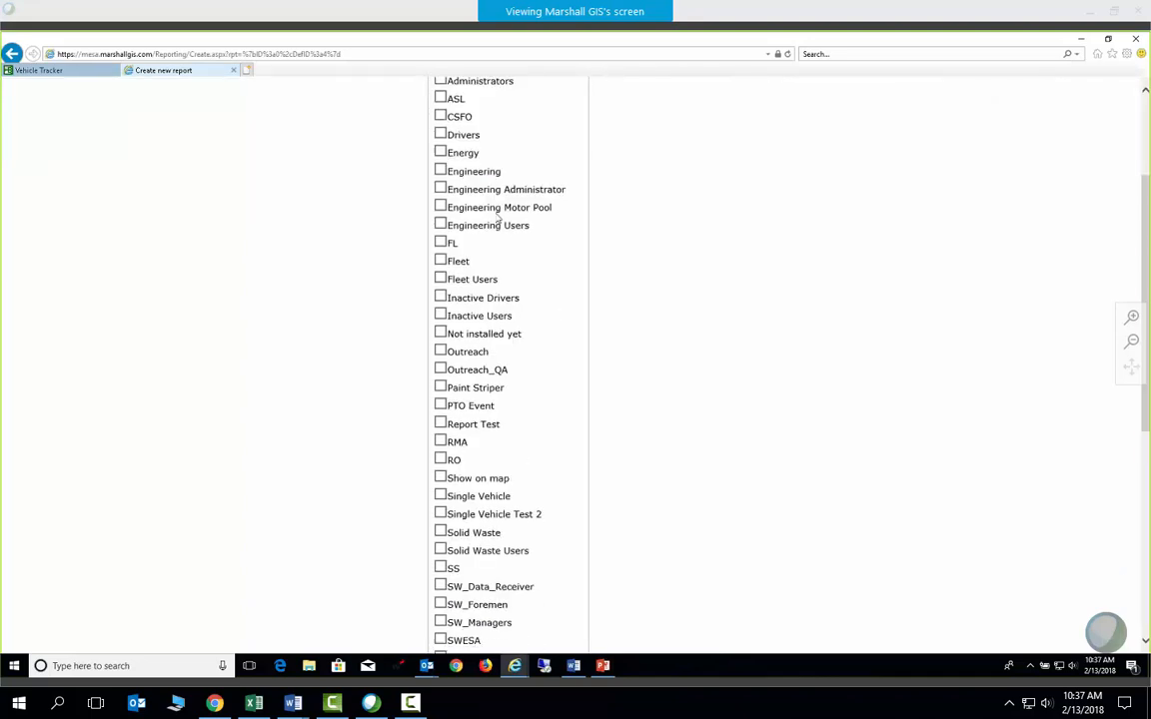
click(440, 153)
scroll(659, 190, up, 3)
click(675, 189)
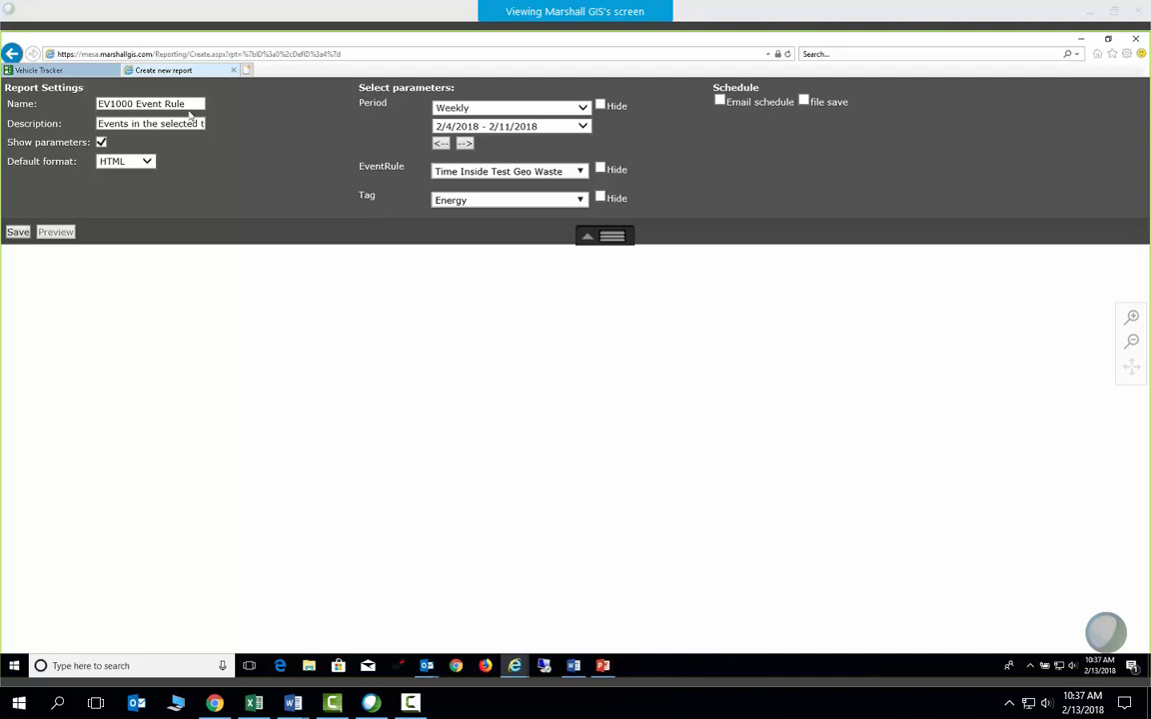
drag(186, 104, 76, 117)
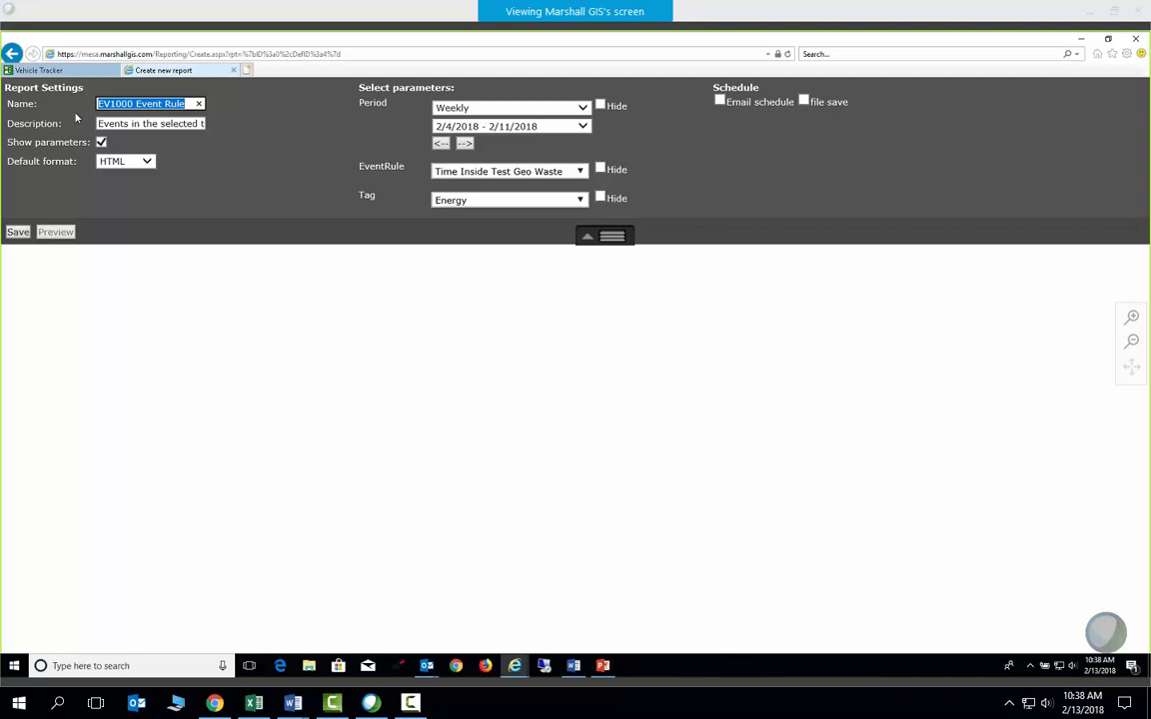
Name the report 'Time inside GeoWaste Area', describe it 'For Energy vehicles', keep HTML format
text(Time ins)
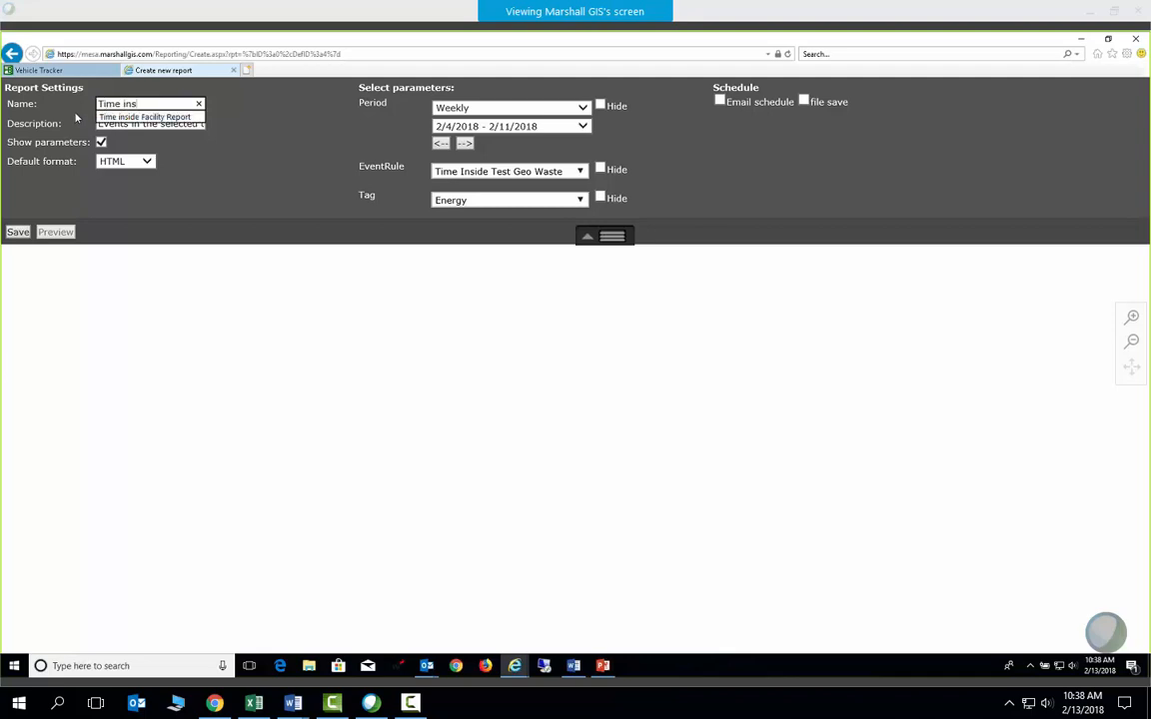
text(ide Geo)
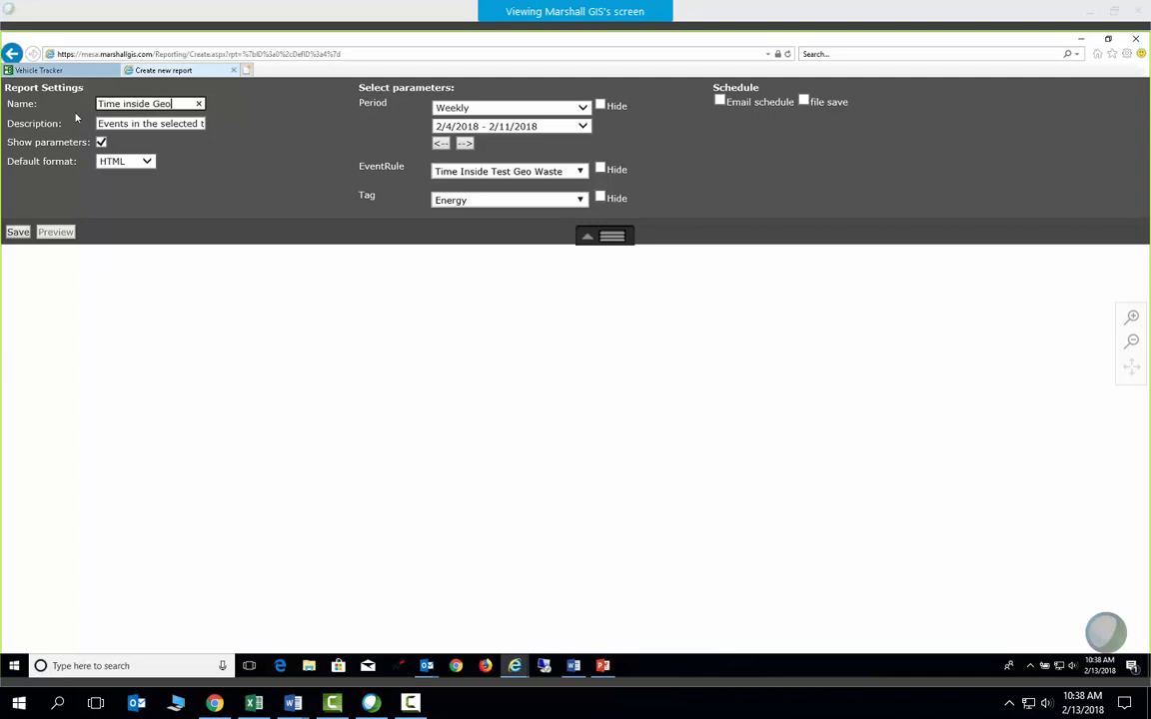
text(Waste Area)
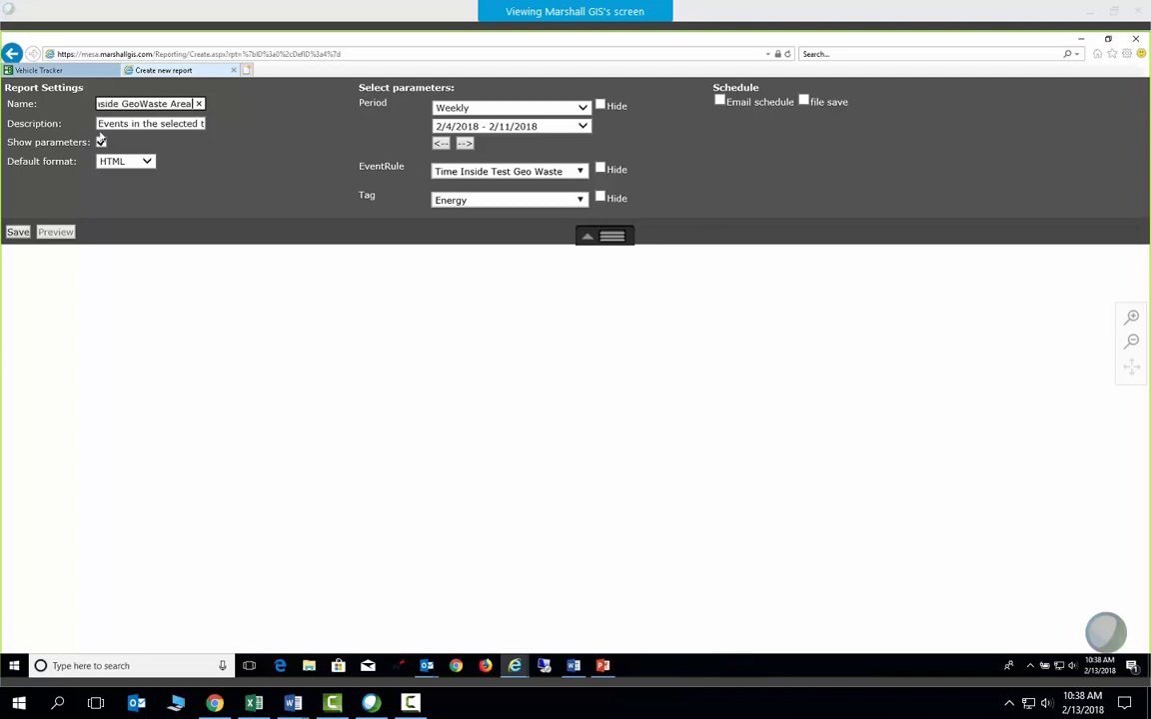
key(Tab)
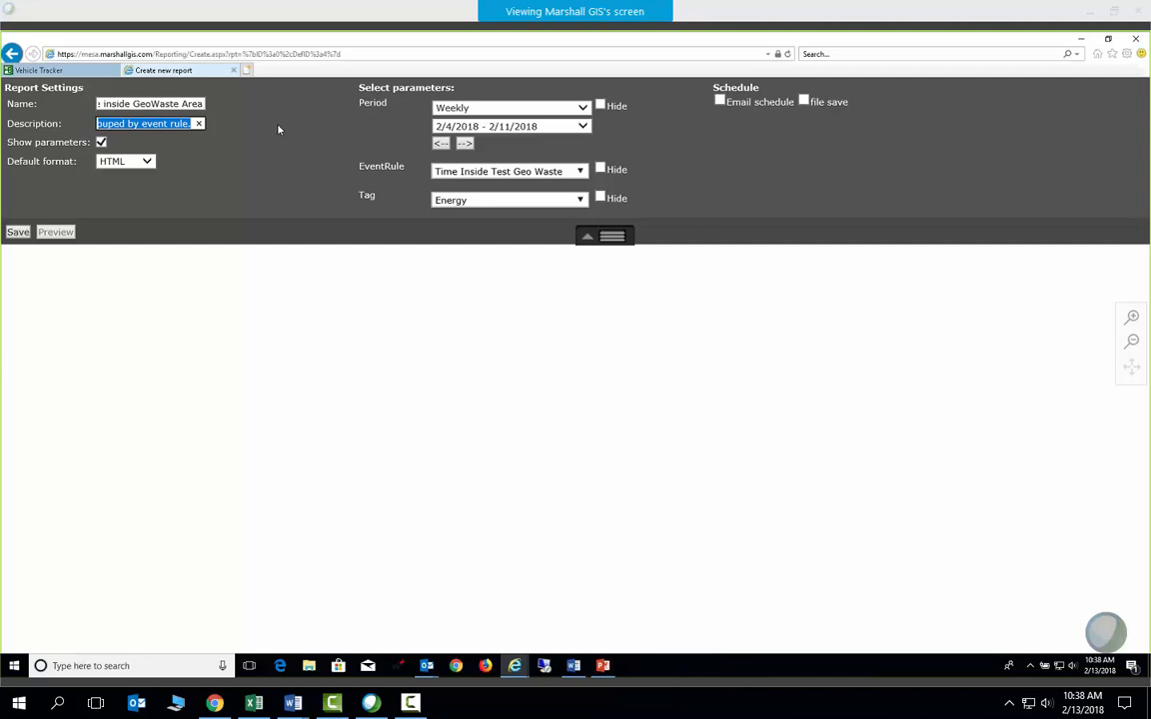
text(For )
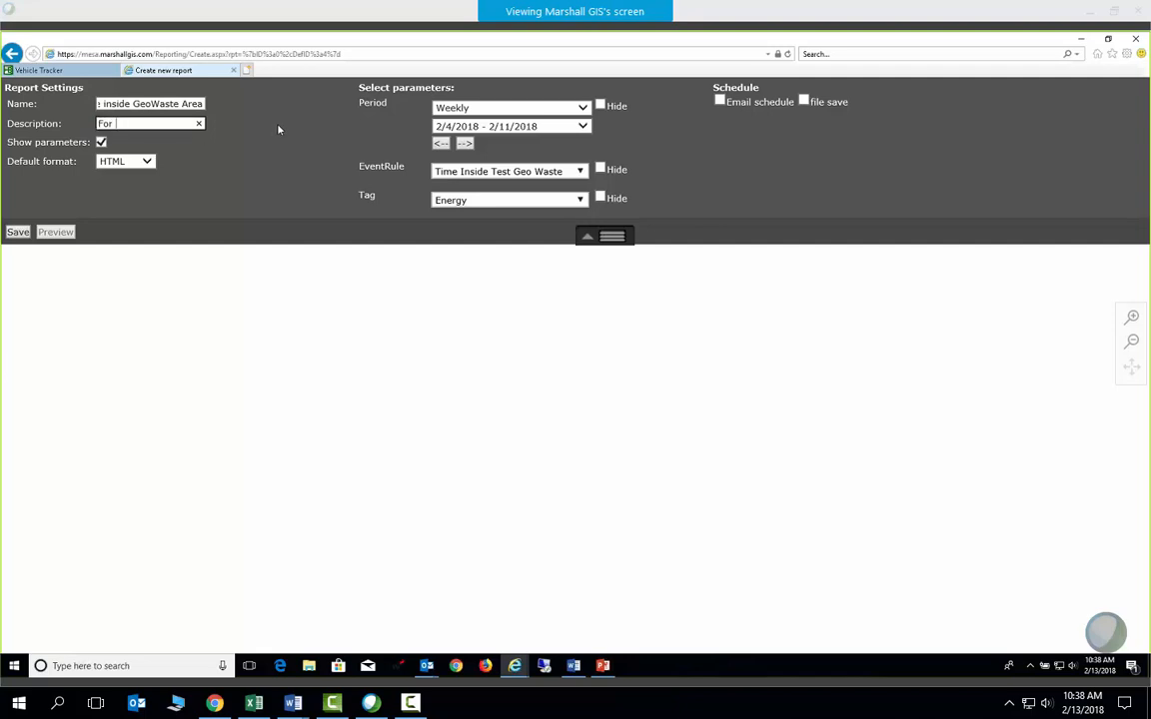
text(Energy vehicles)
click(148, 164)
click(148, 164)
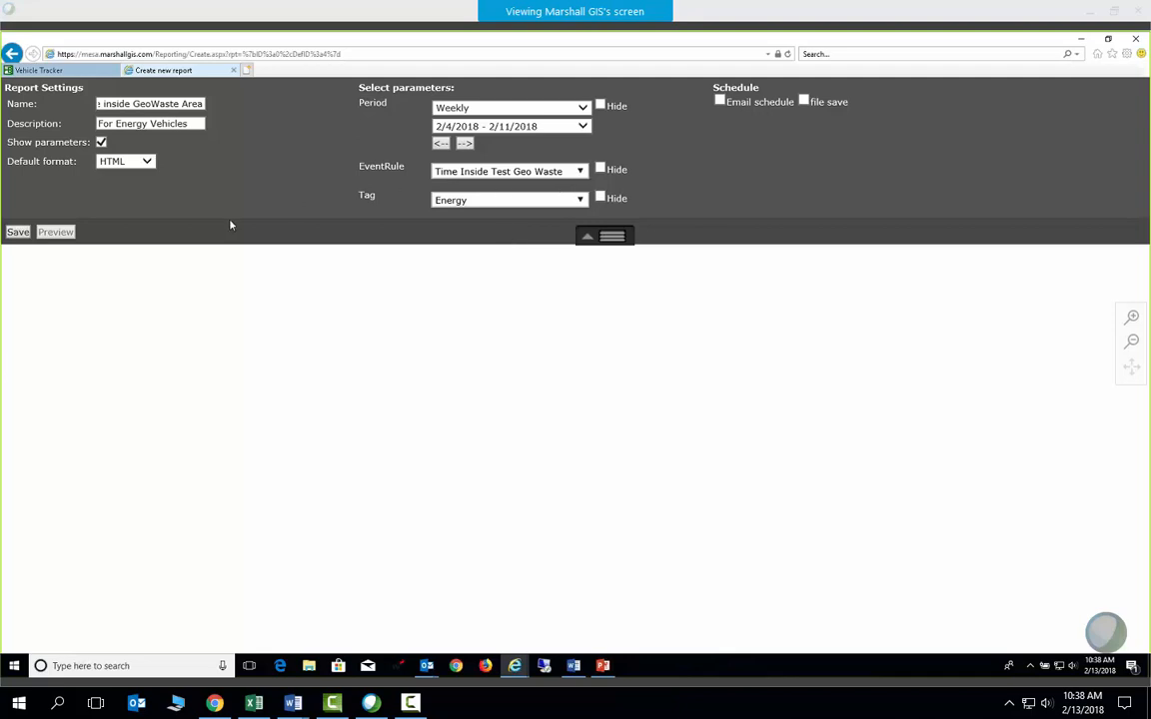
Return to the main Vehicle Tracker page and scroll the Report manager's saved reports
click(56, 74)
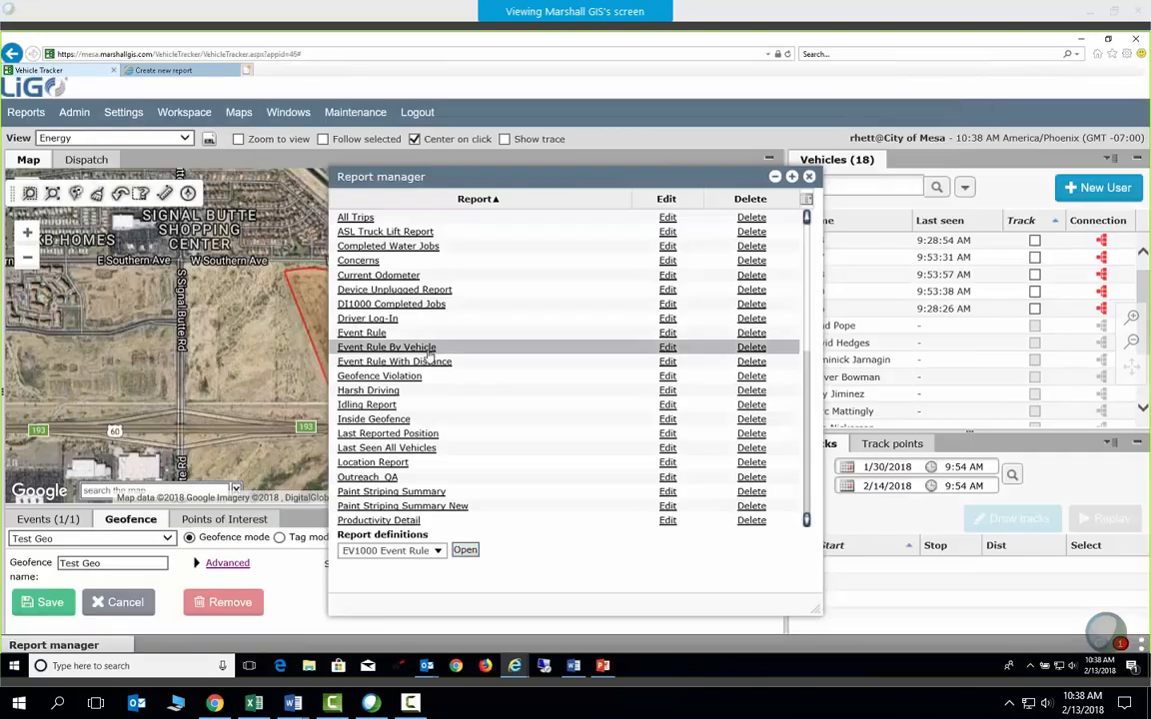
scroll(504, 517, down, 10)
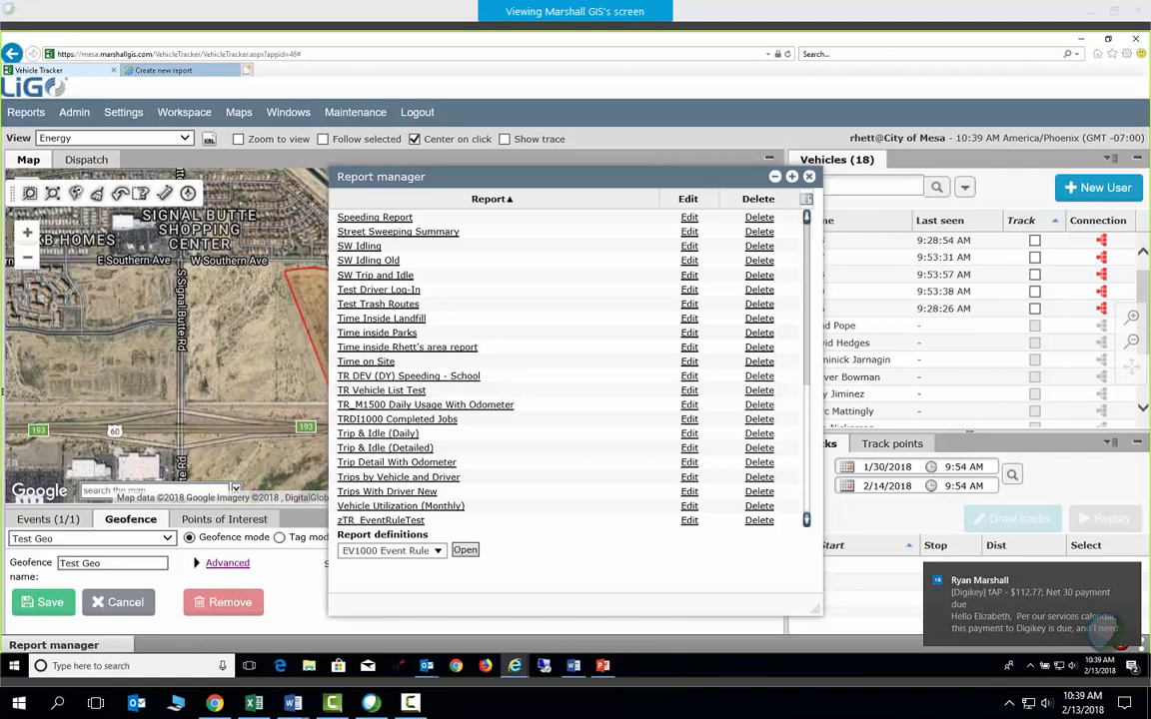
Dismiss the incoming mail notification
click(1127, 577)
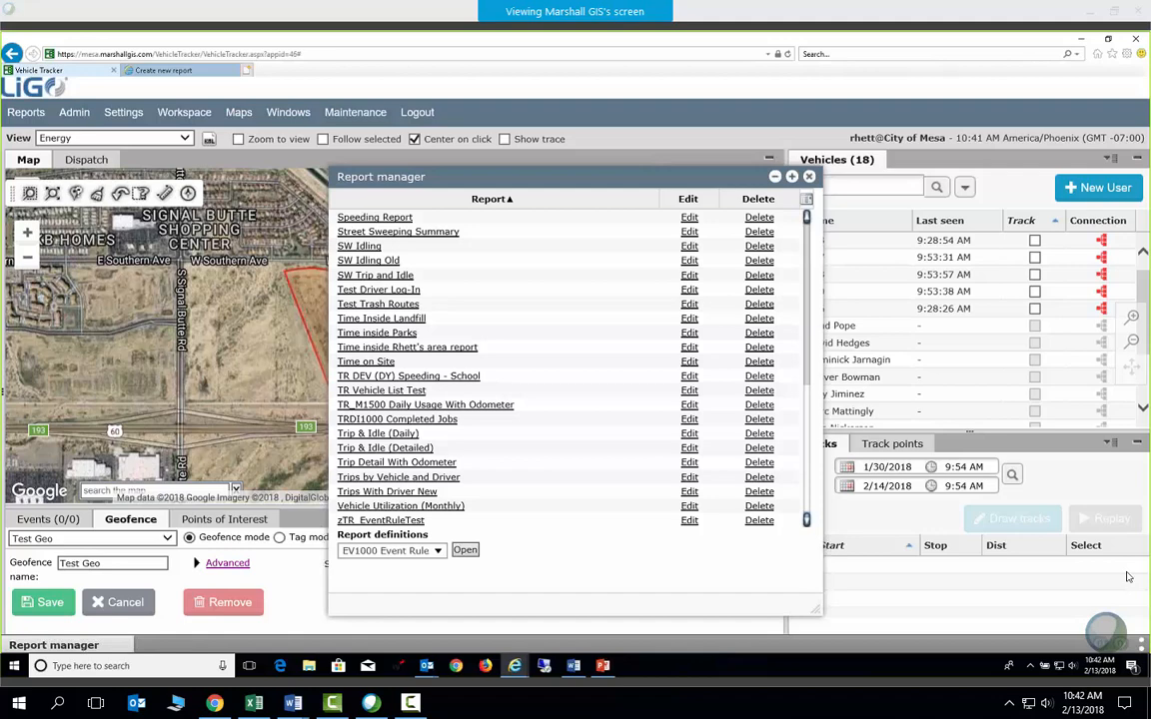
Close the report manager and open the Time Inside Test Geo Waste rule from Event Rules
click(74, 112)
click(808, 178)
click(74, 111)
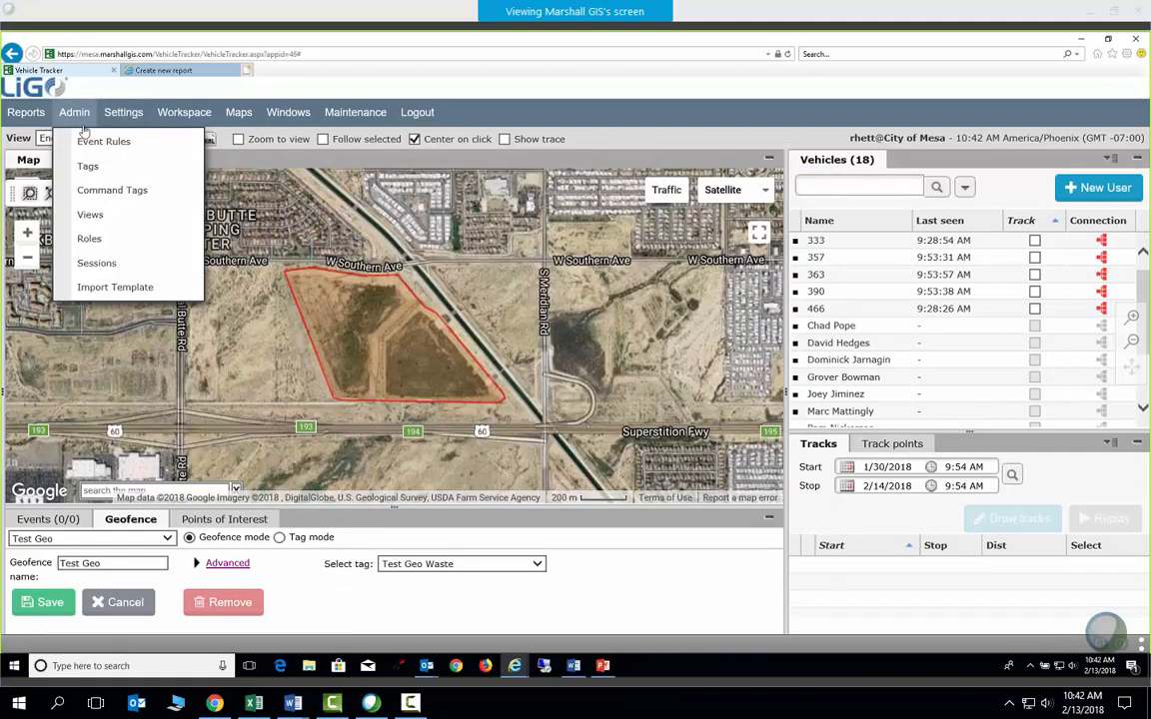
click(100, 141)
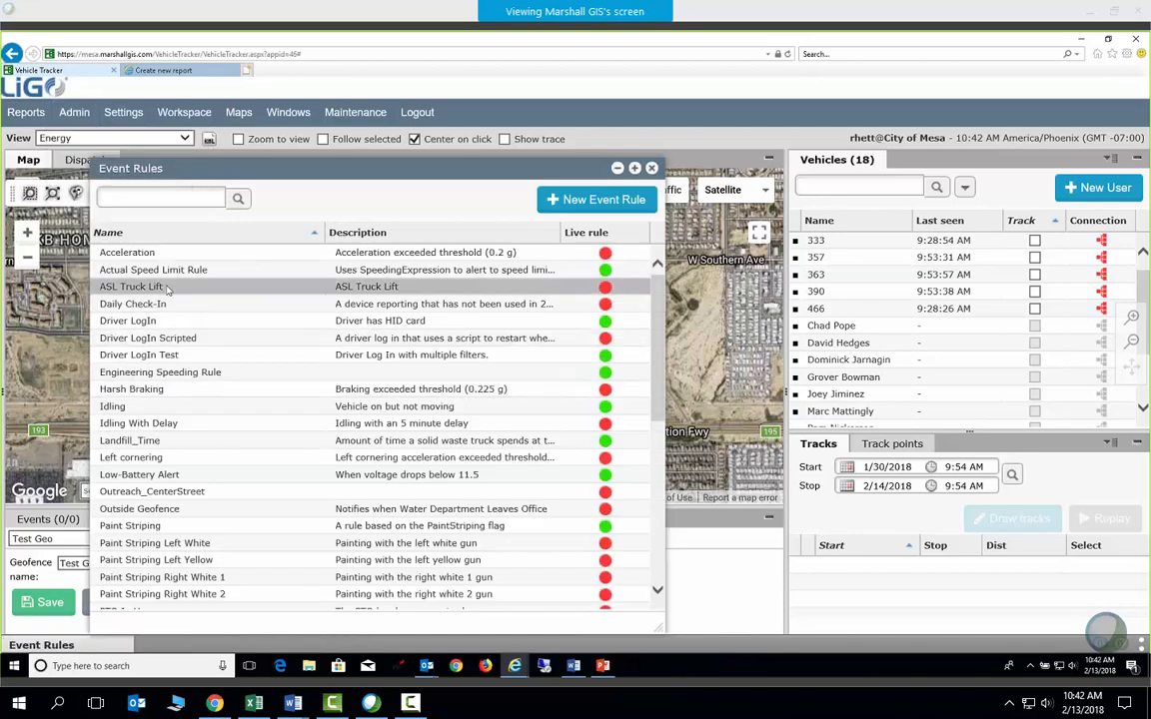
scroll(176, 500, down, 6)
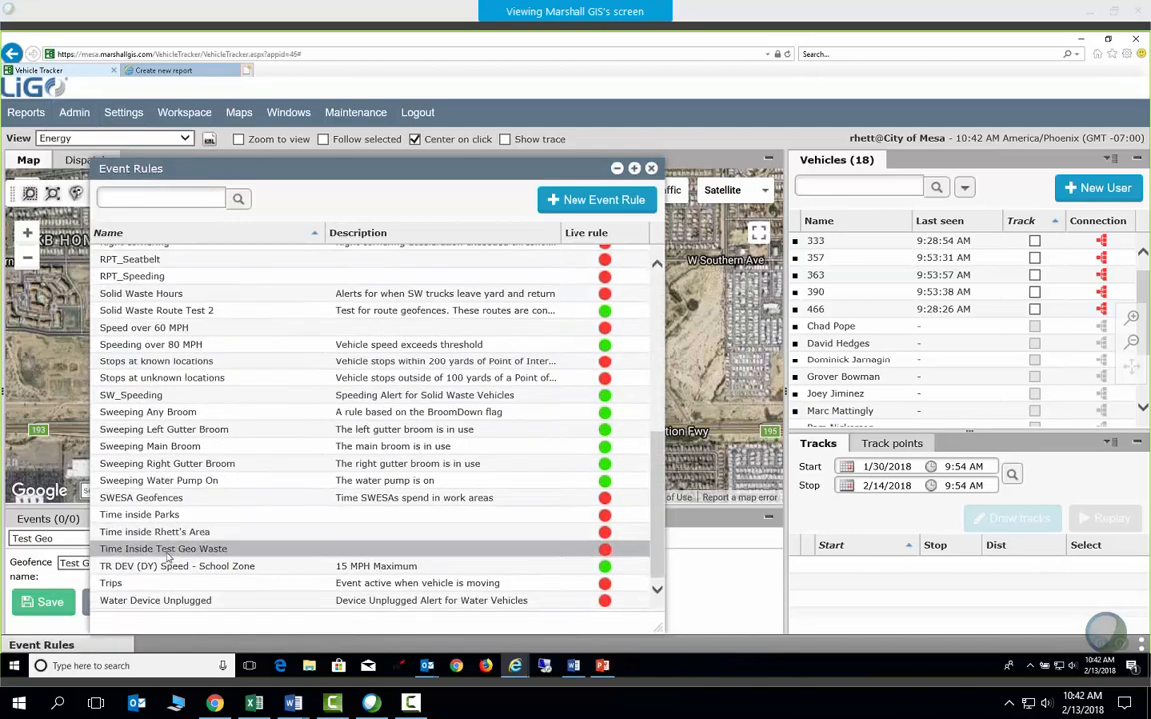
double_click(160, 549)
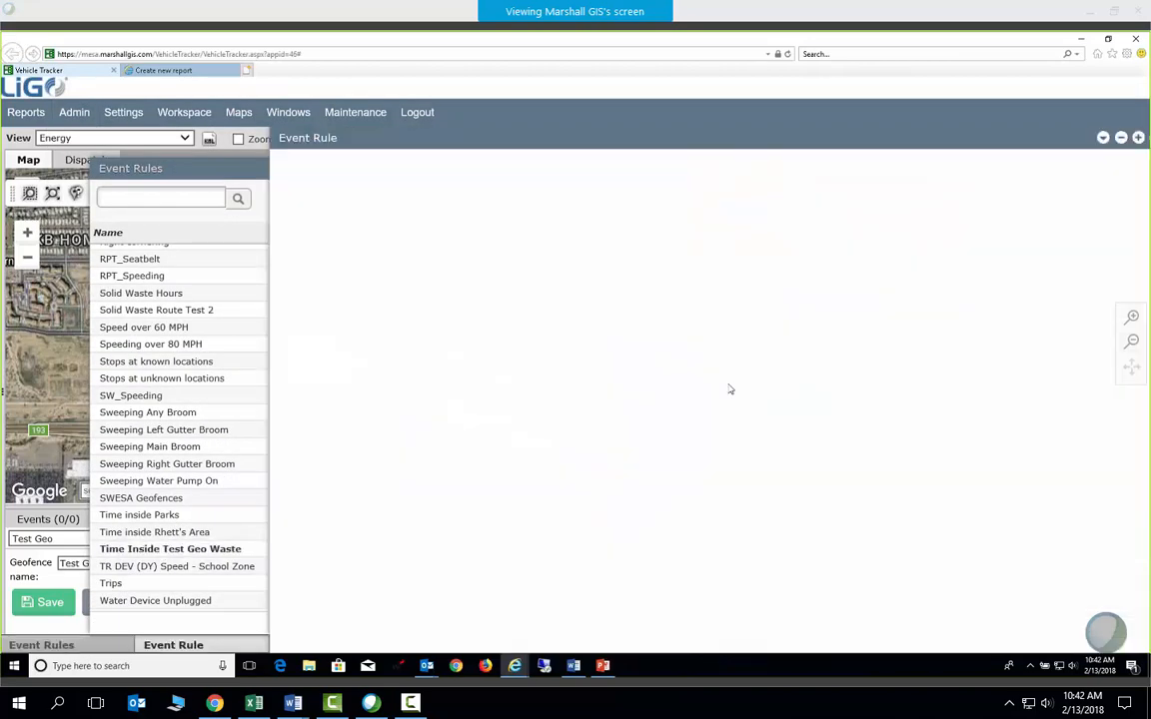
scroll(646, 422, down, 3)
scroll(646, 422, down, 3)
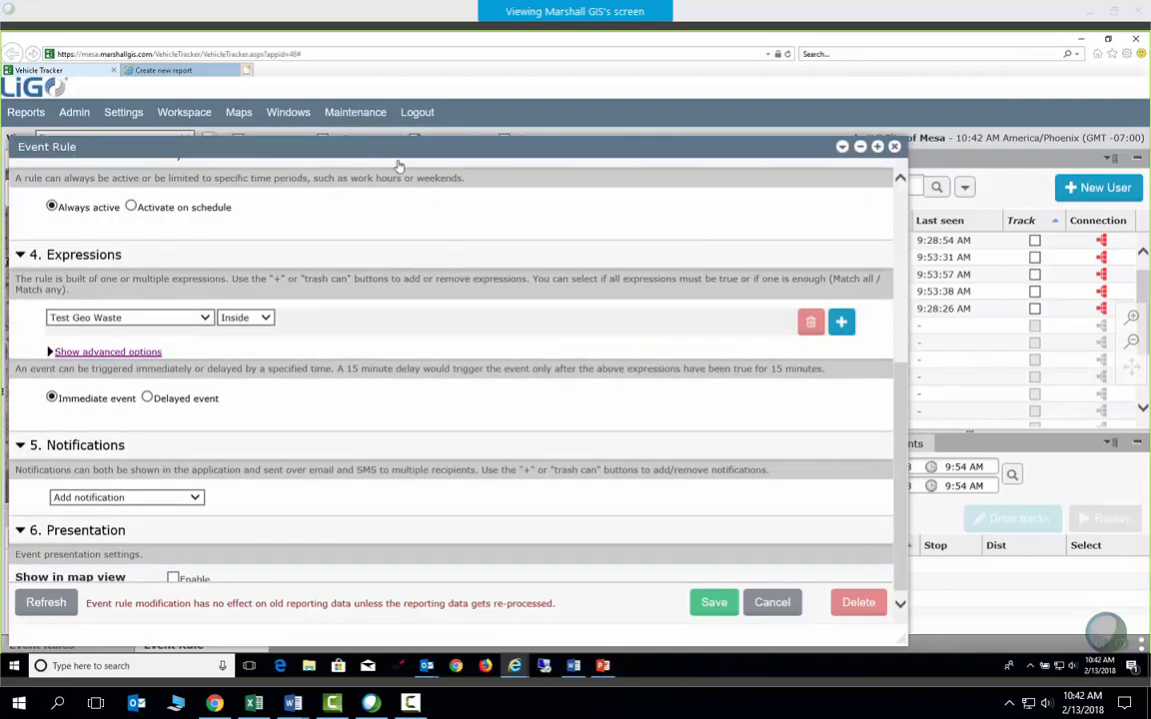
Move the rule editor right, show advanced options, and add a second, empty expression
drag(408, 148, 537, 154)
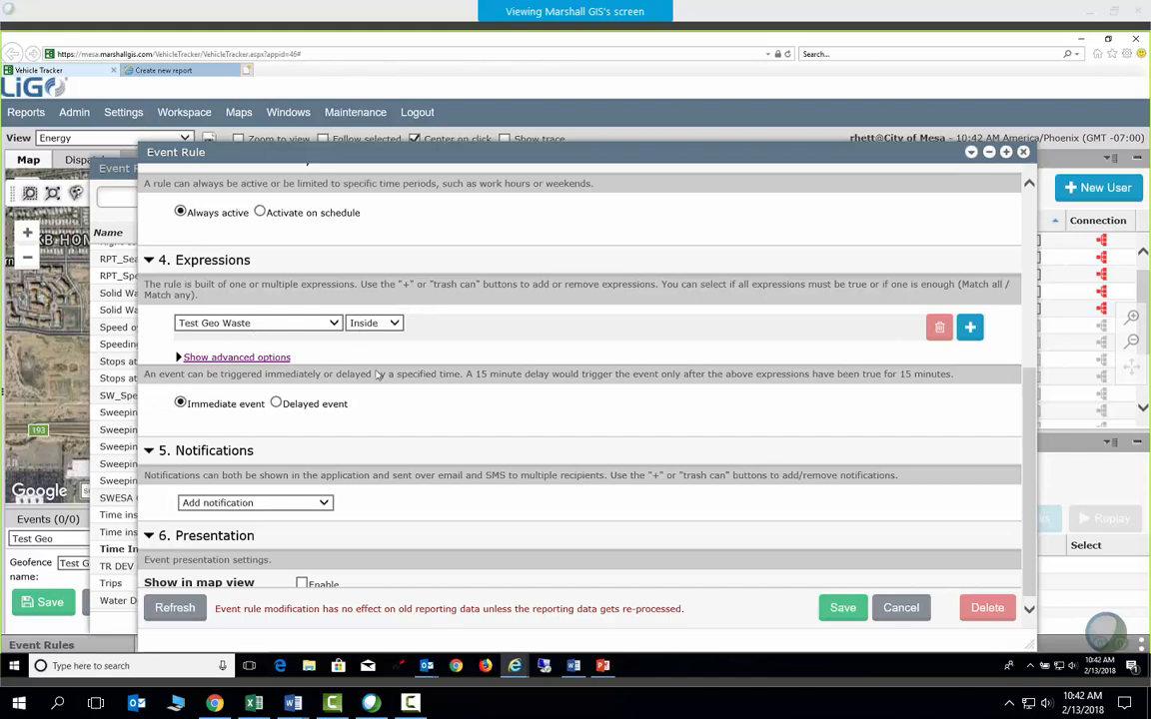
click(236, 356)
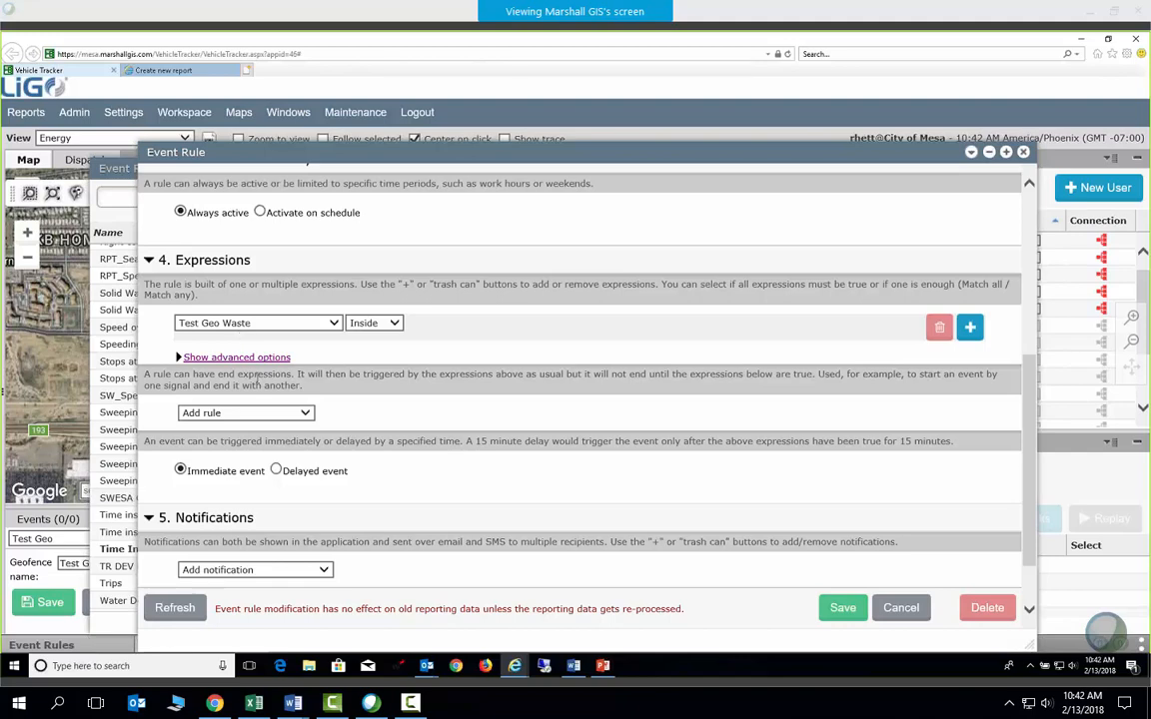
click(967, 330)
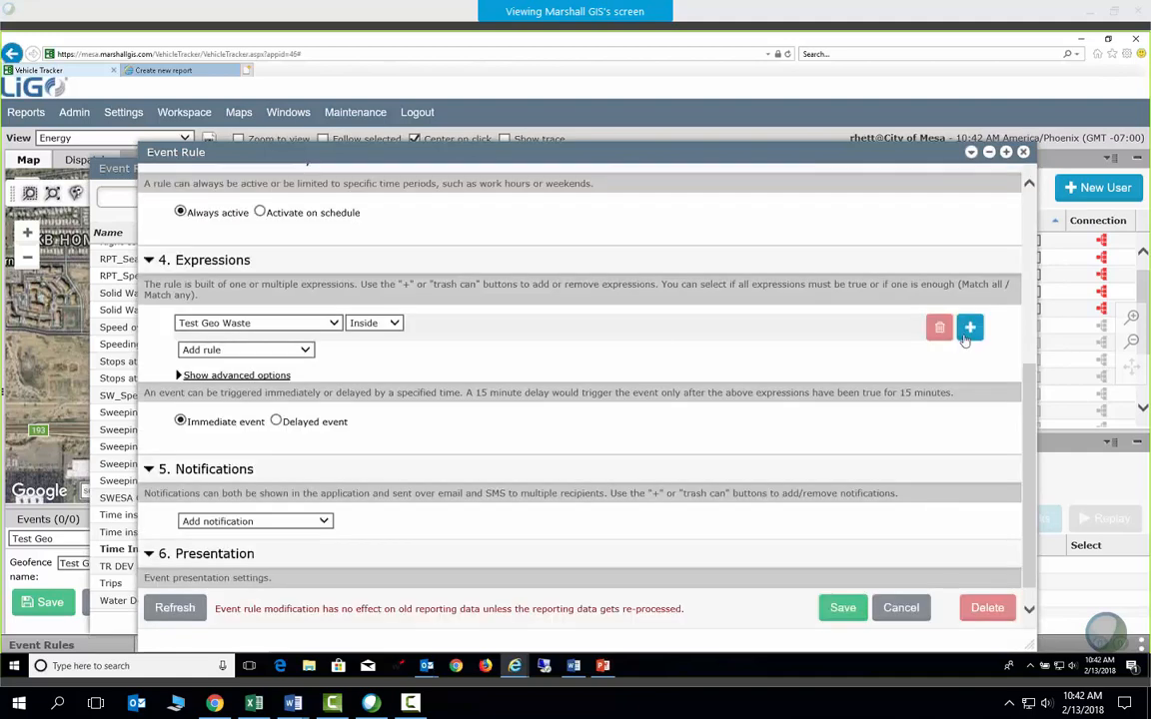
click(303, 350)
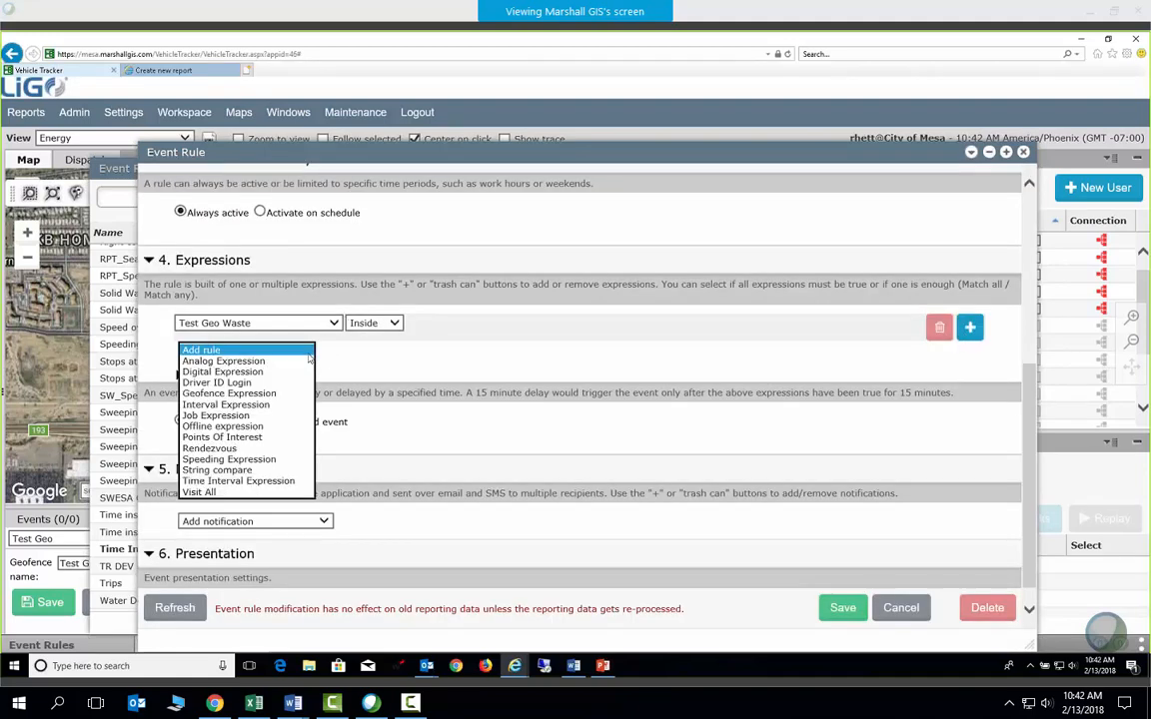
Make the new expression an Analog Expression on EventCode, Equal 0, selecting the 0 value
click(255, 361)
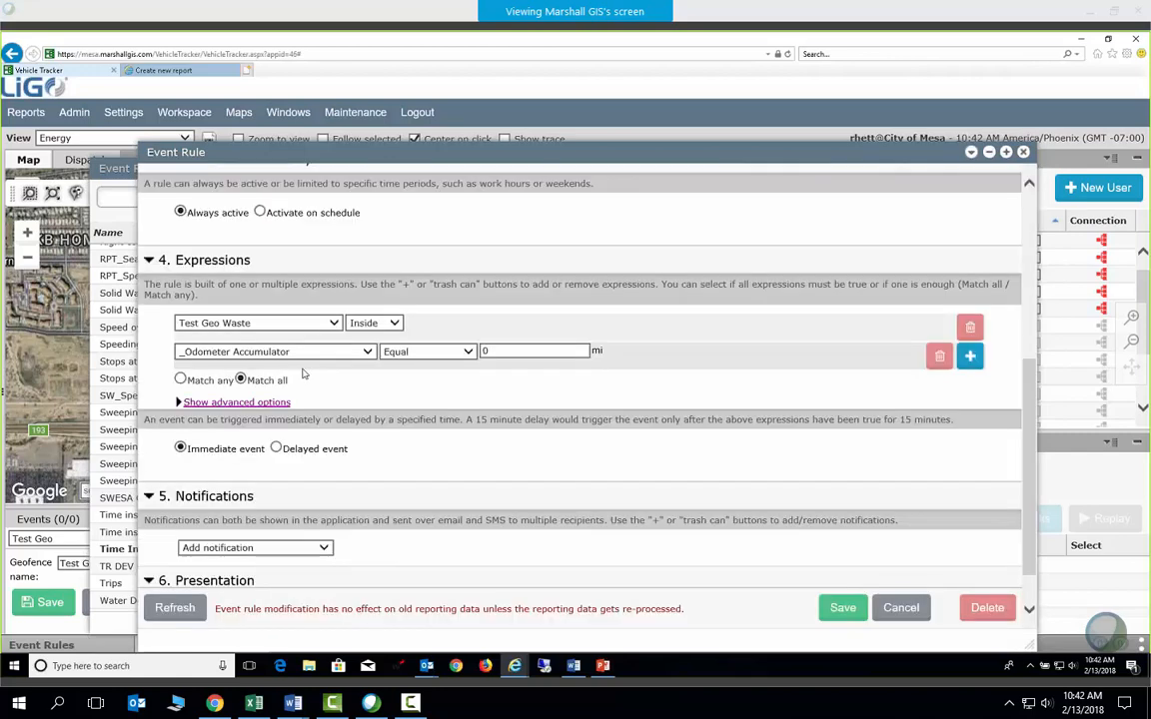
click(368, 356)
drag(367, 361, 380, 447)
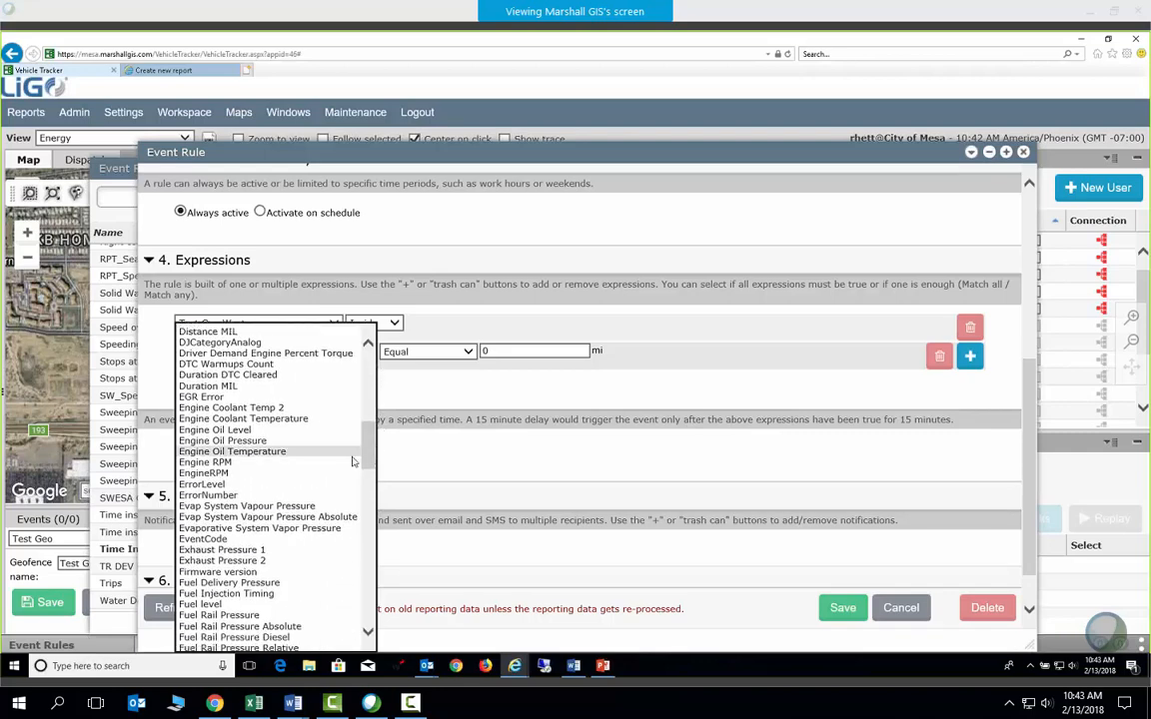
click(203, 538)
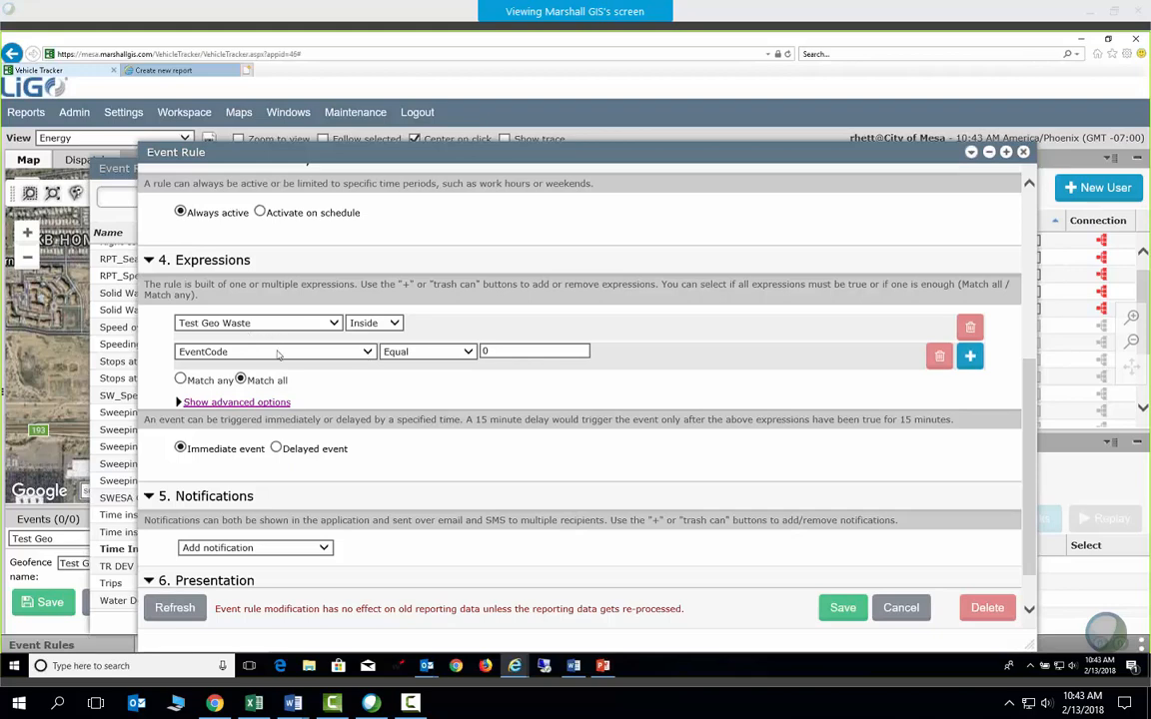
click(497, 350)
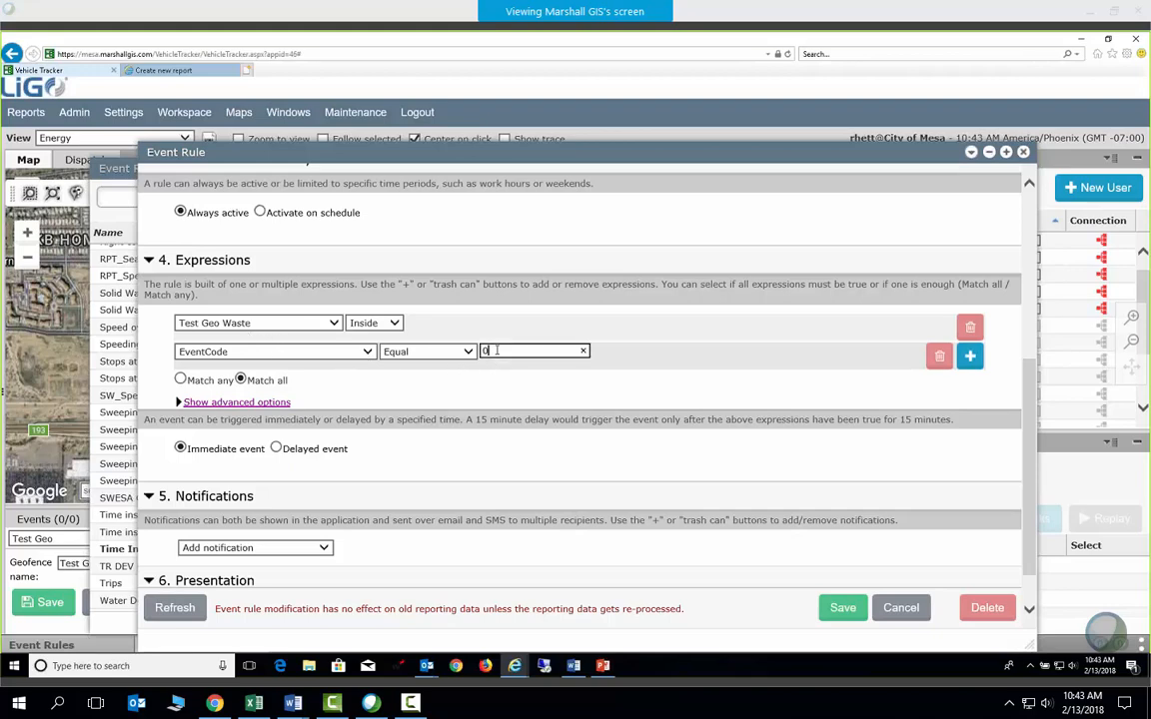
drag(496, 351, 482, 350)
Add a Geofence end expression of Test Geo Waste Outside, then reselect the EventCode 0 value
click(239, 403)
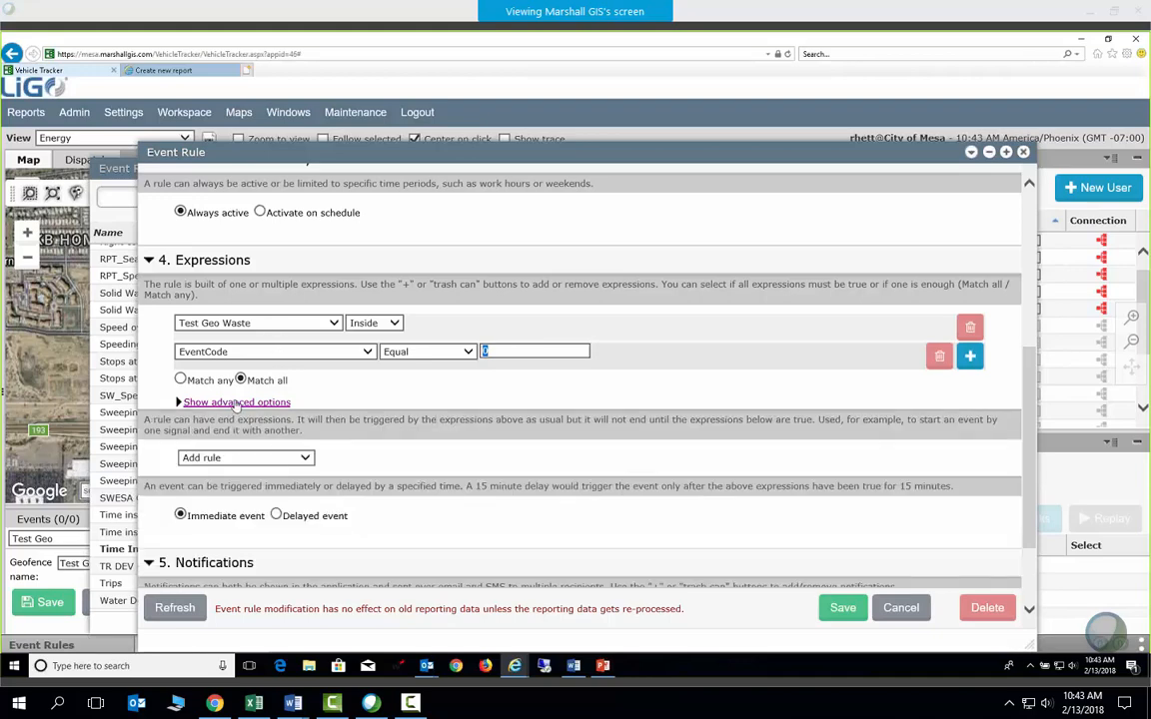
click(306, 458)
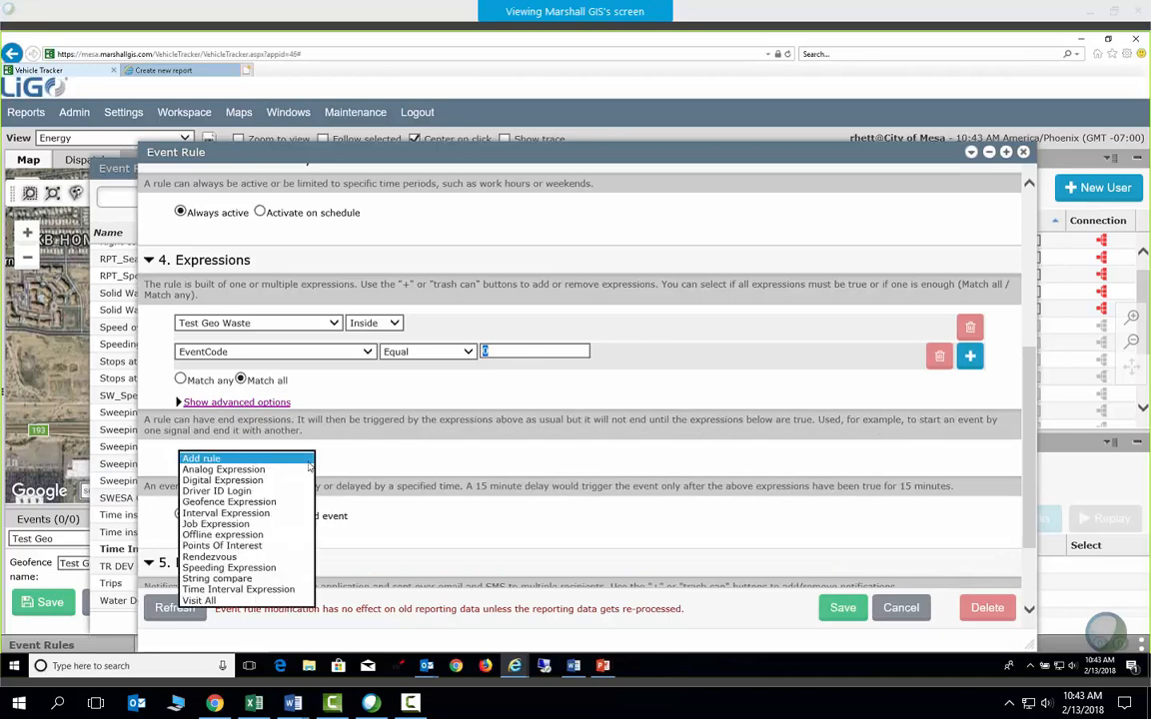
click(264, 504)
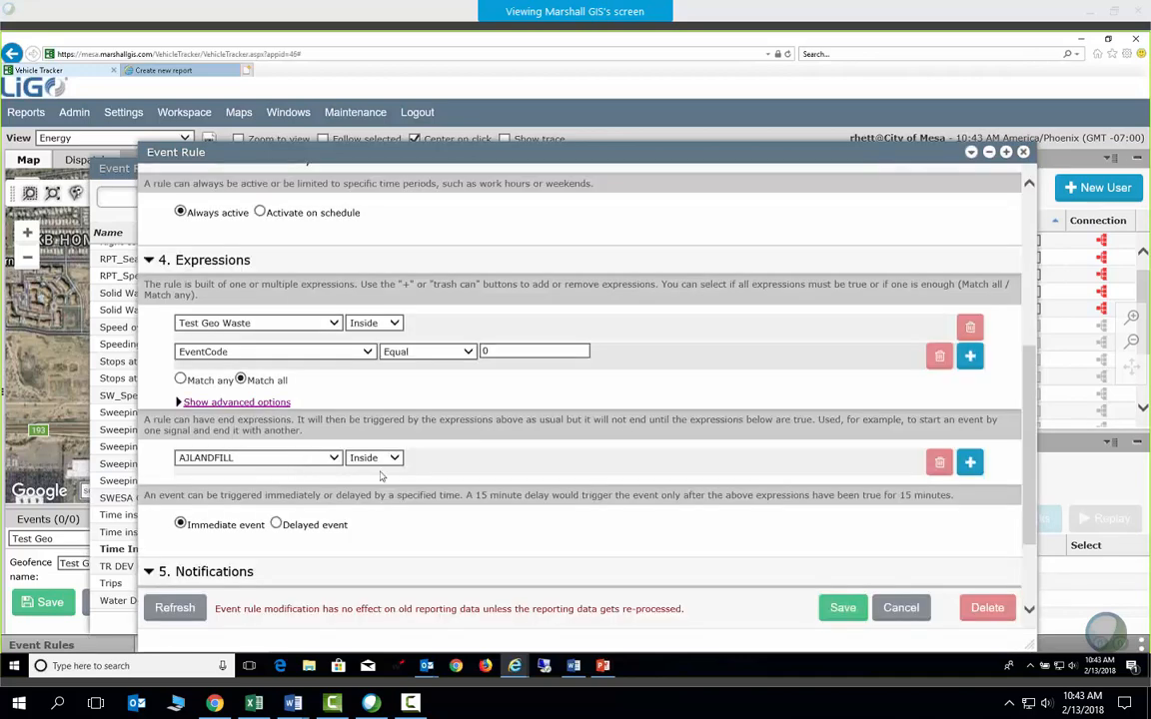
click(300, 457)
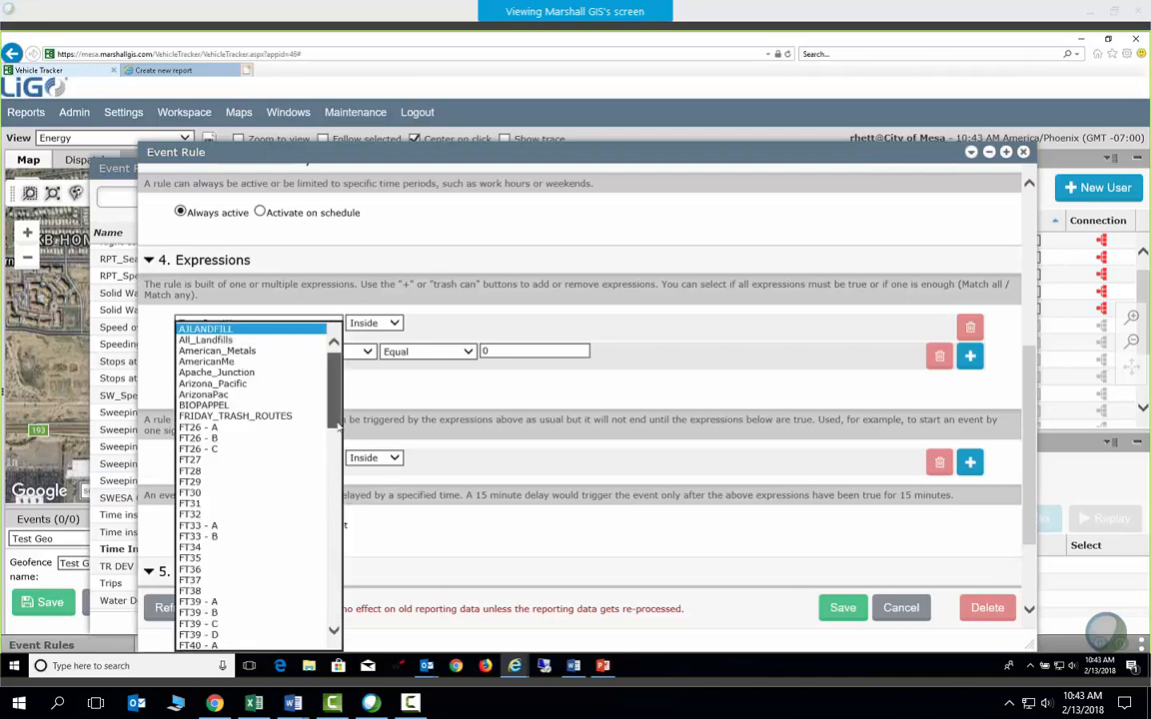
scroll(337, 427, down, 15)
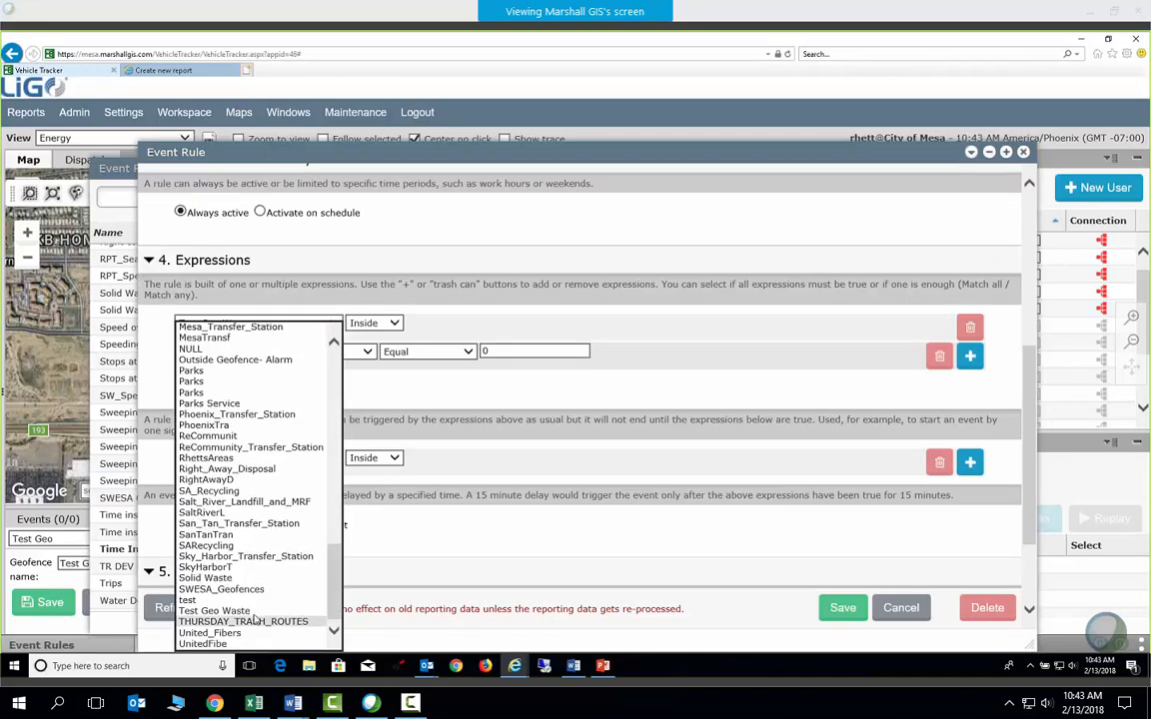
click(252, 612)
click(394, 460)
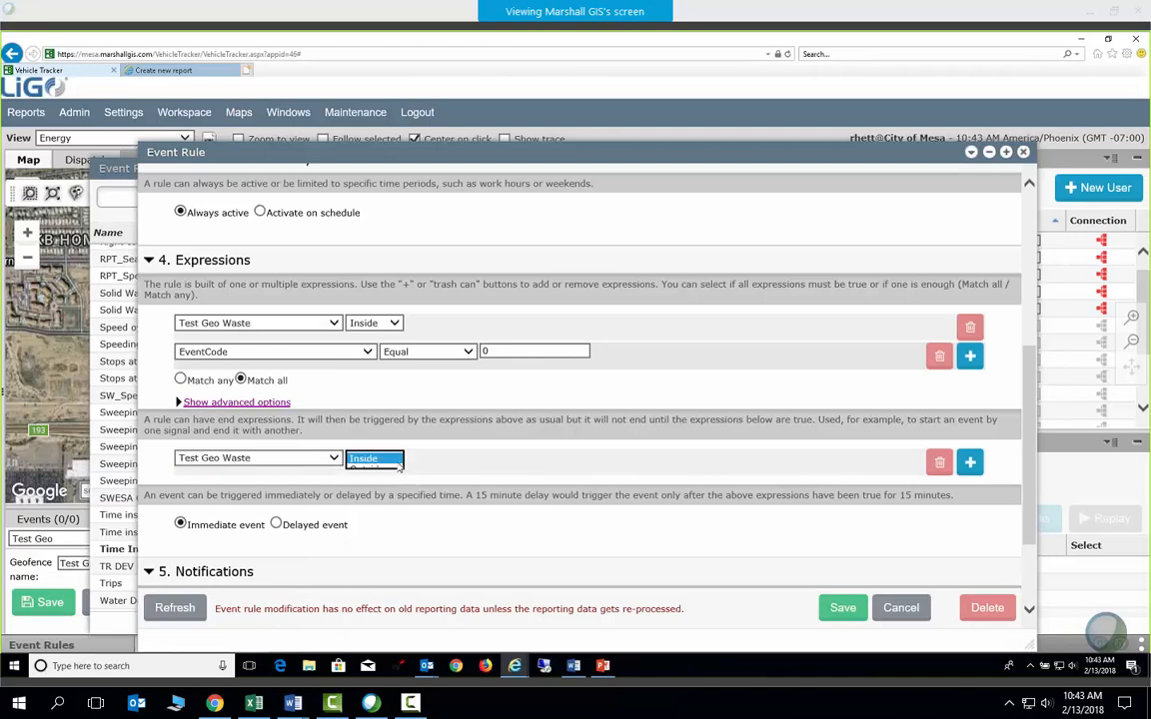
click(382, 471)
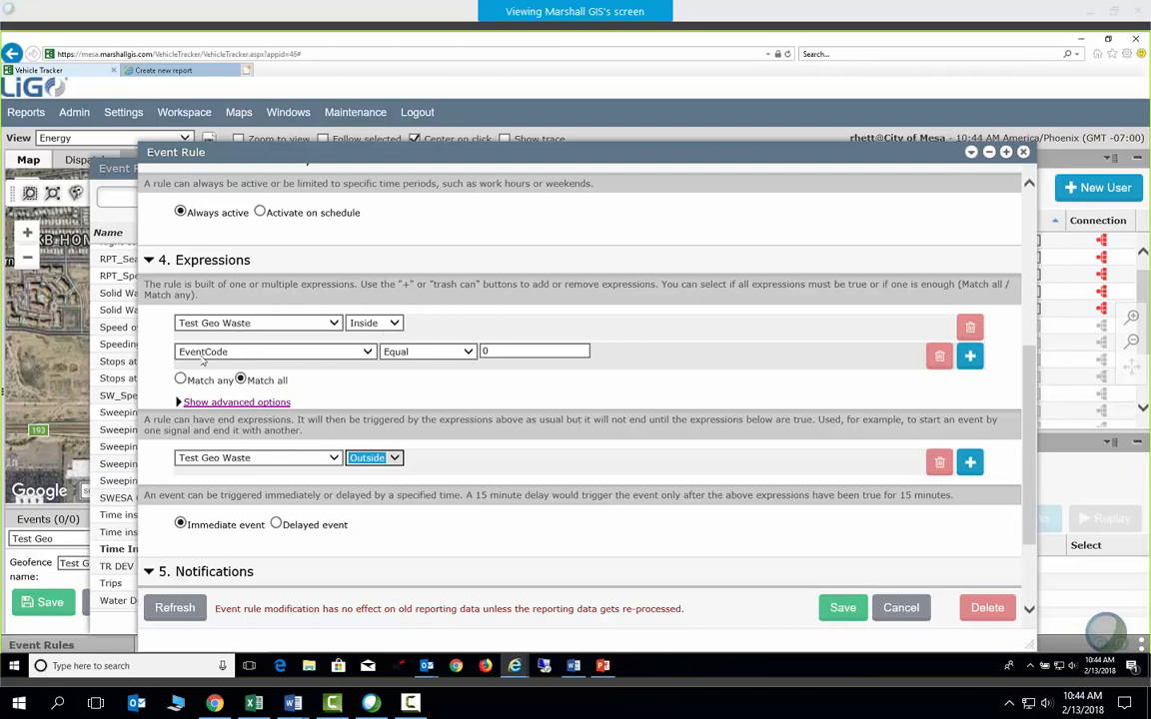
double_click(498, 353)
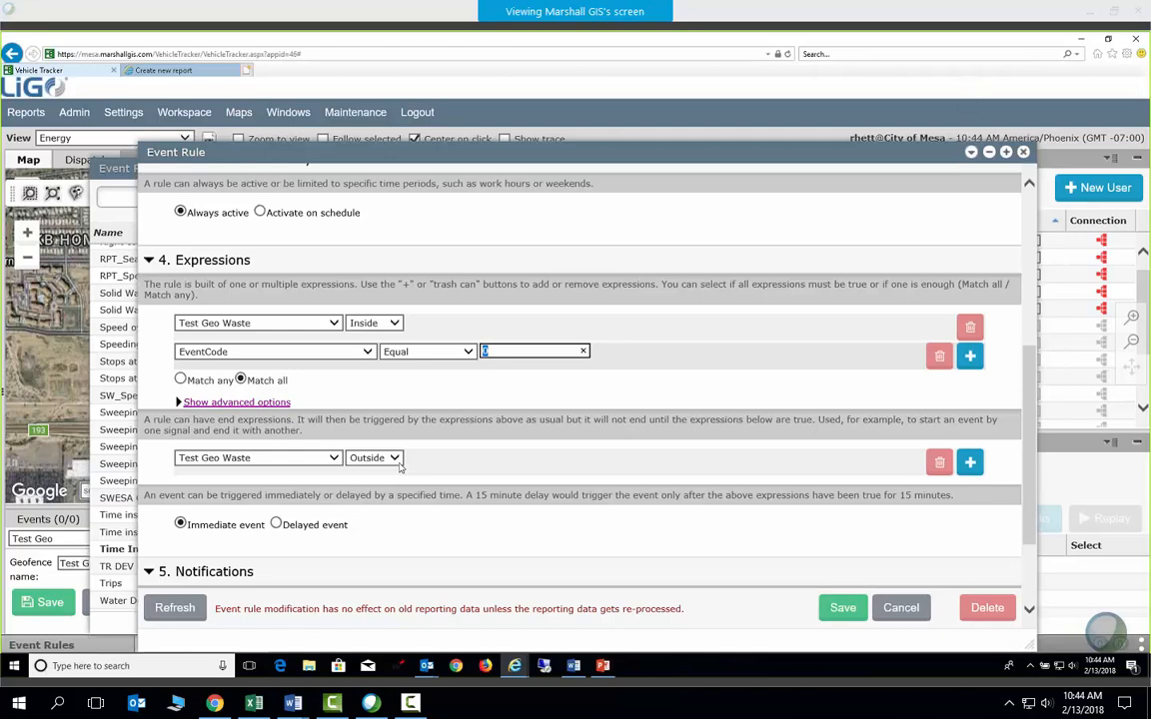
Close the Event Rule editor and the Event Rules window to return to the map
click(1024, 153)
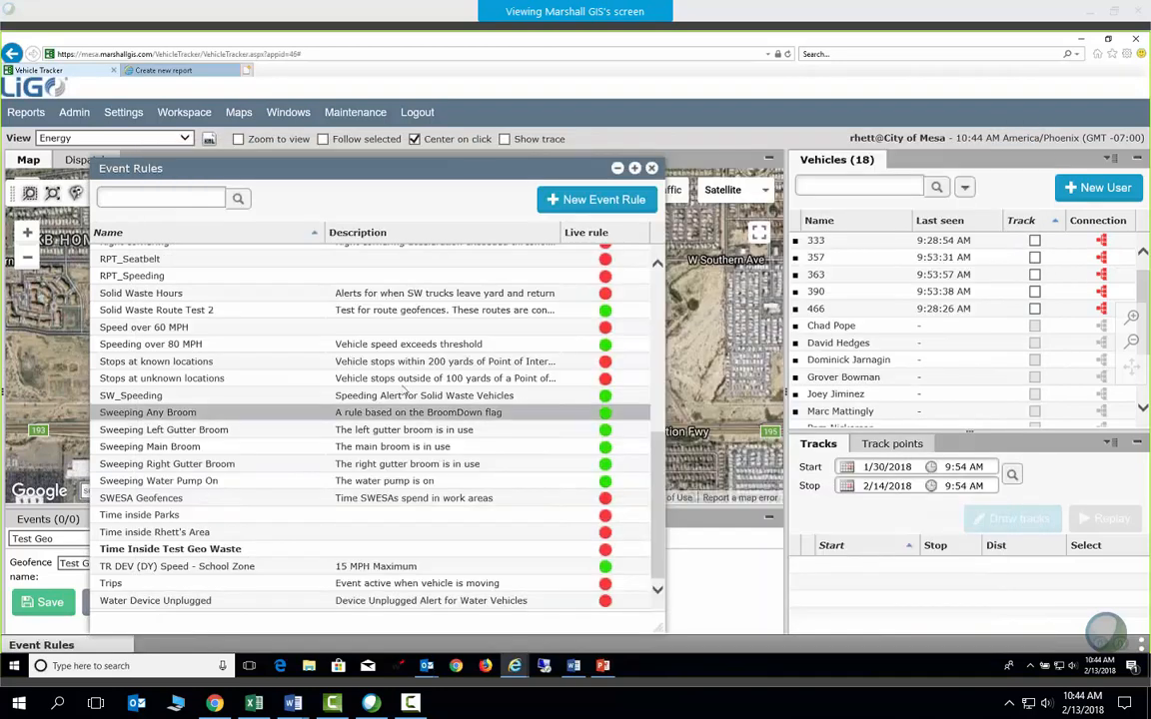
click(651, 169)
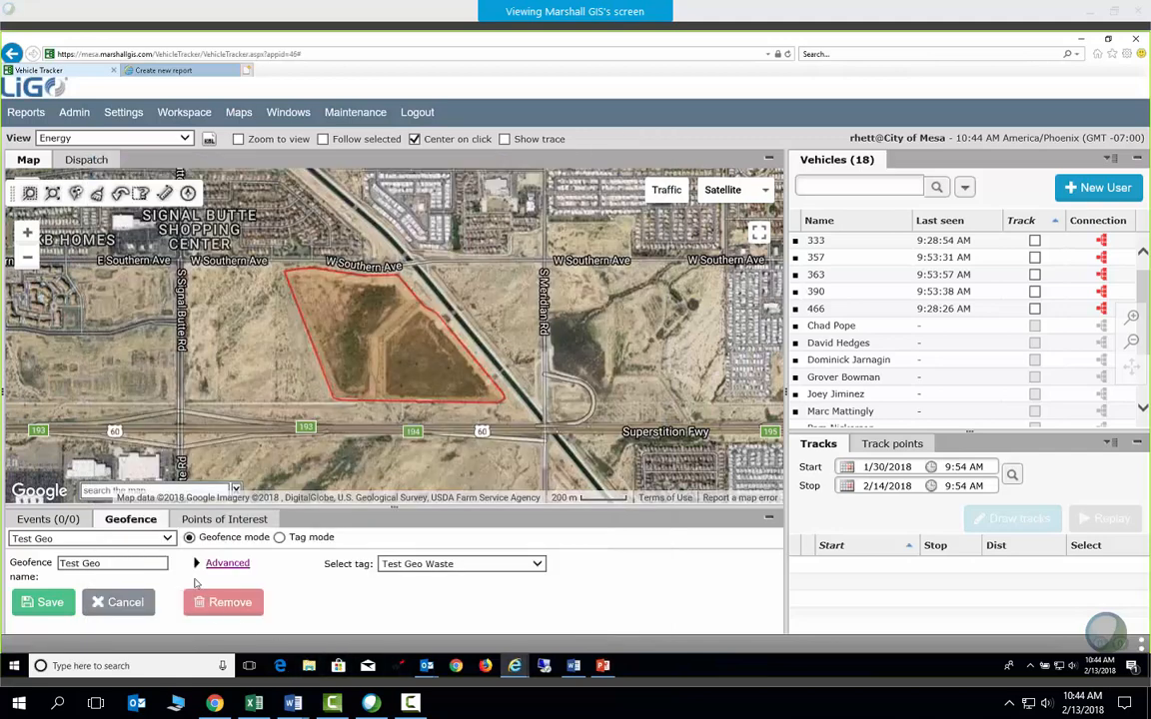
Present the PowerPoint deck full screen from the current slide and advance to Points of Interest
click(603, 665)
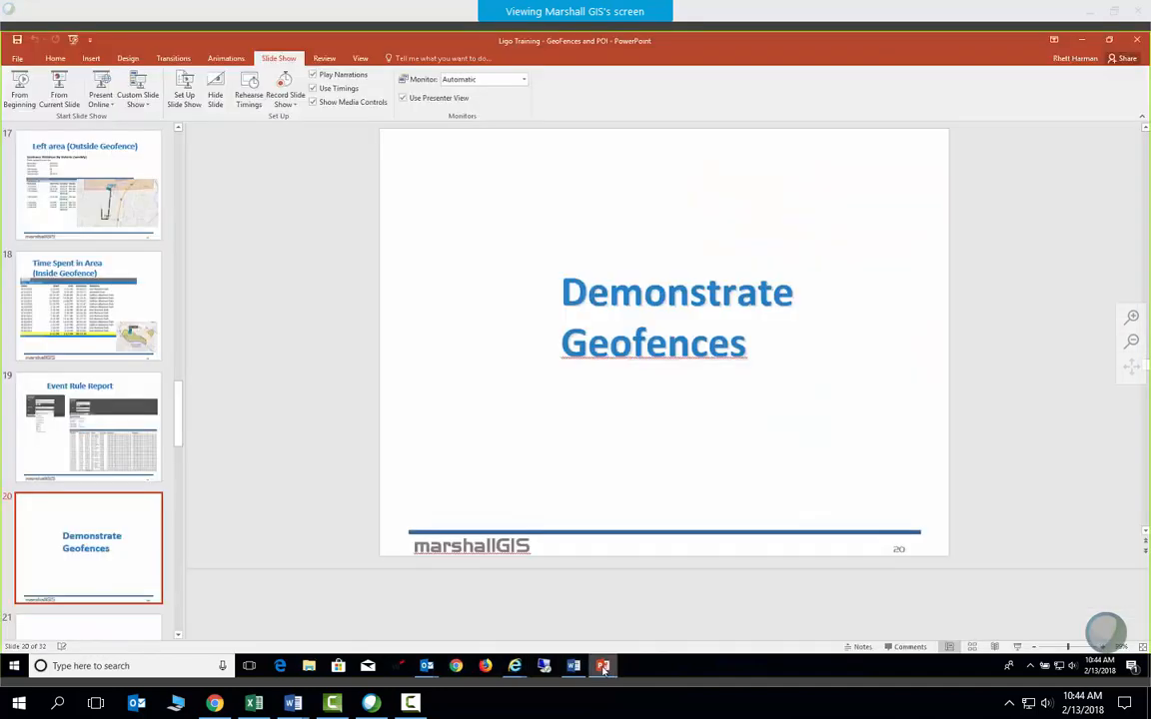
click(62, 90)
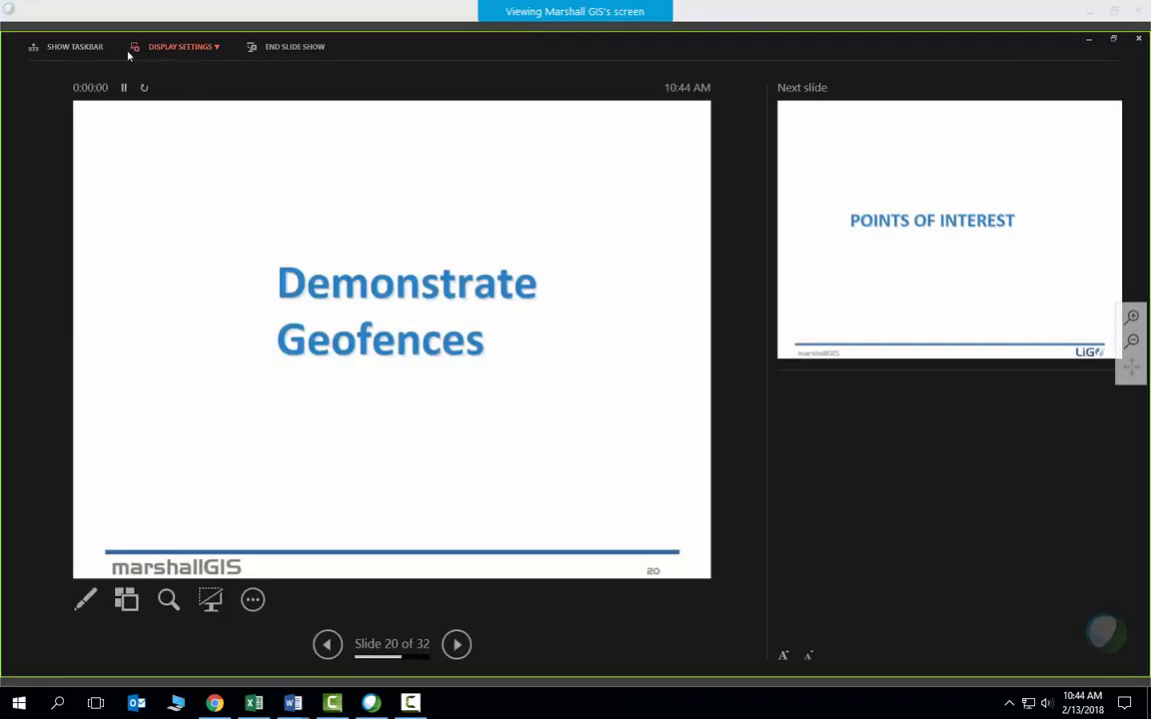
click(190, 47)
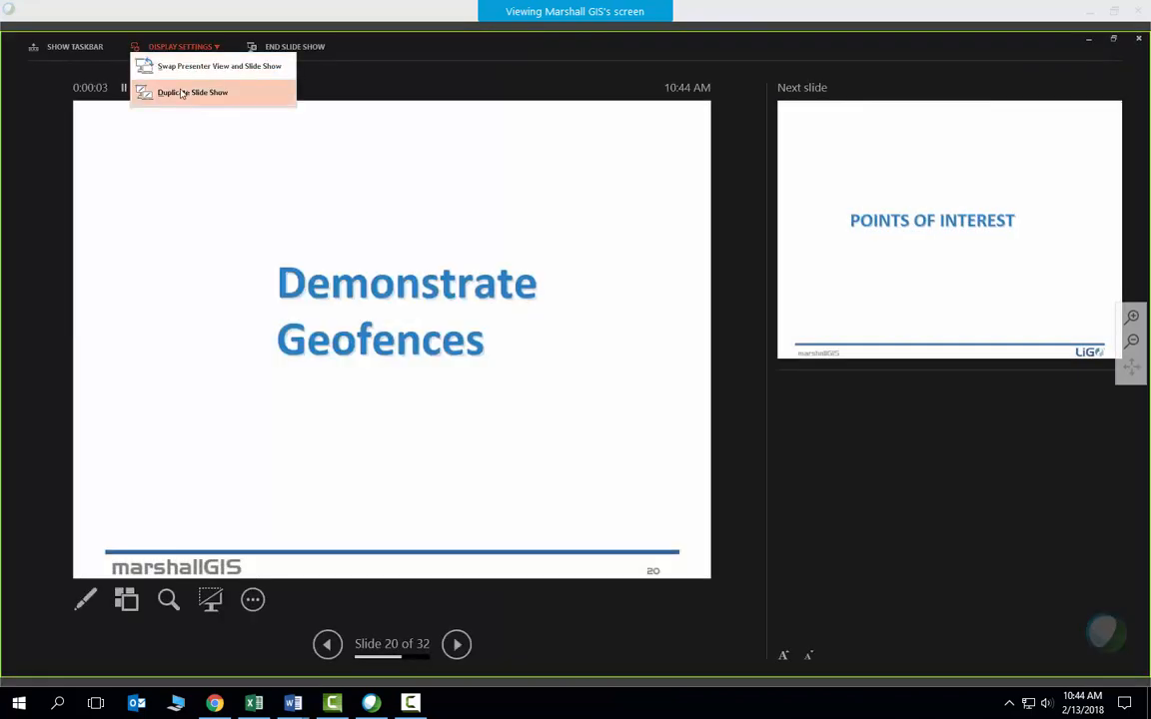
click(180, 72)
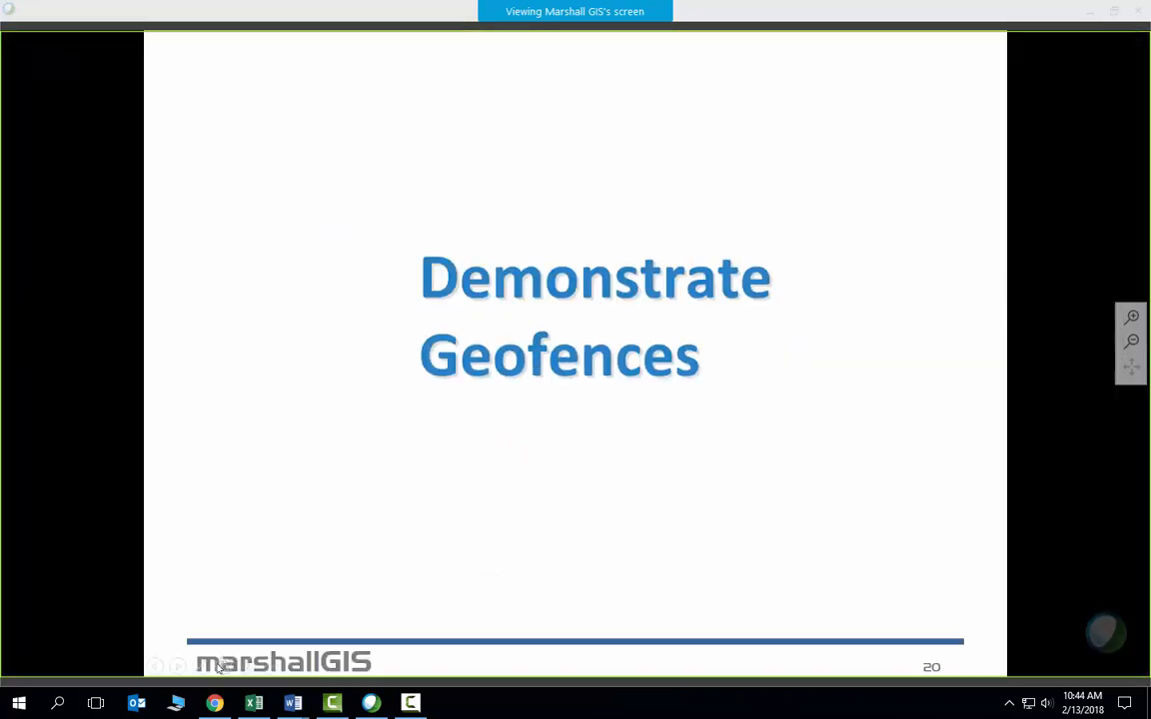
click(177, 666)
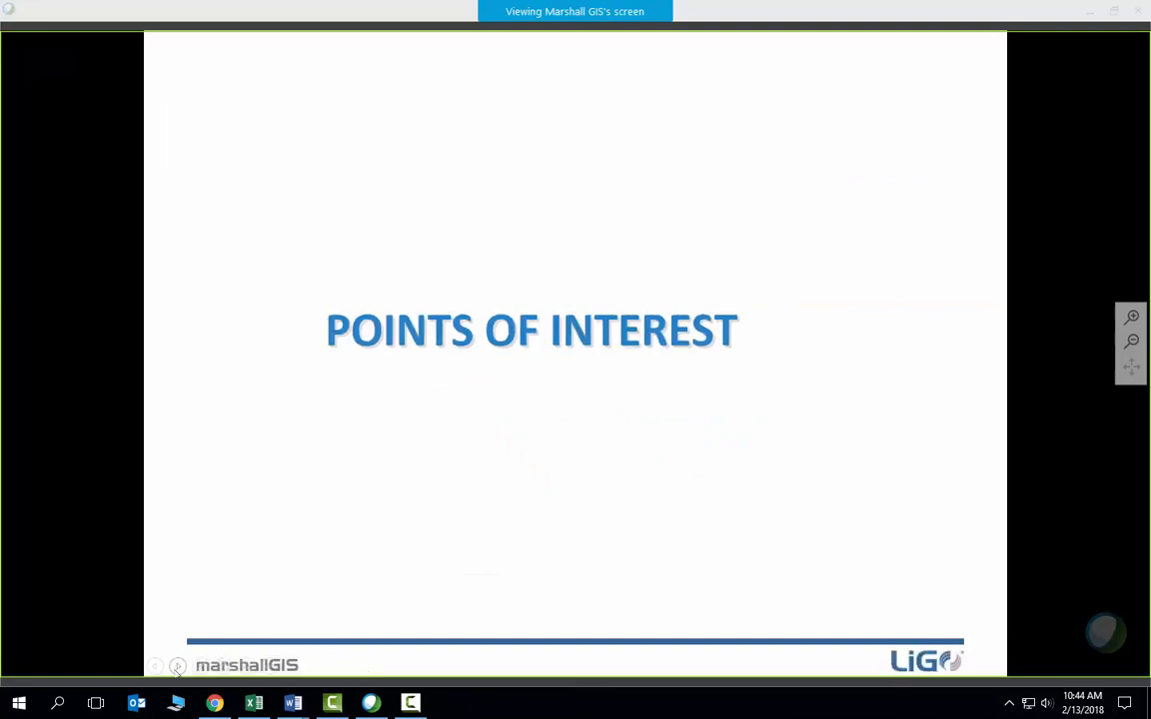
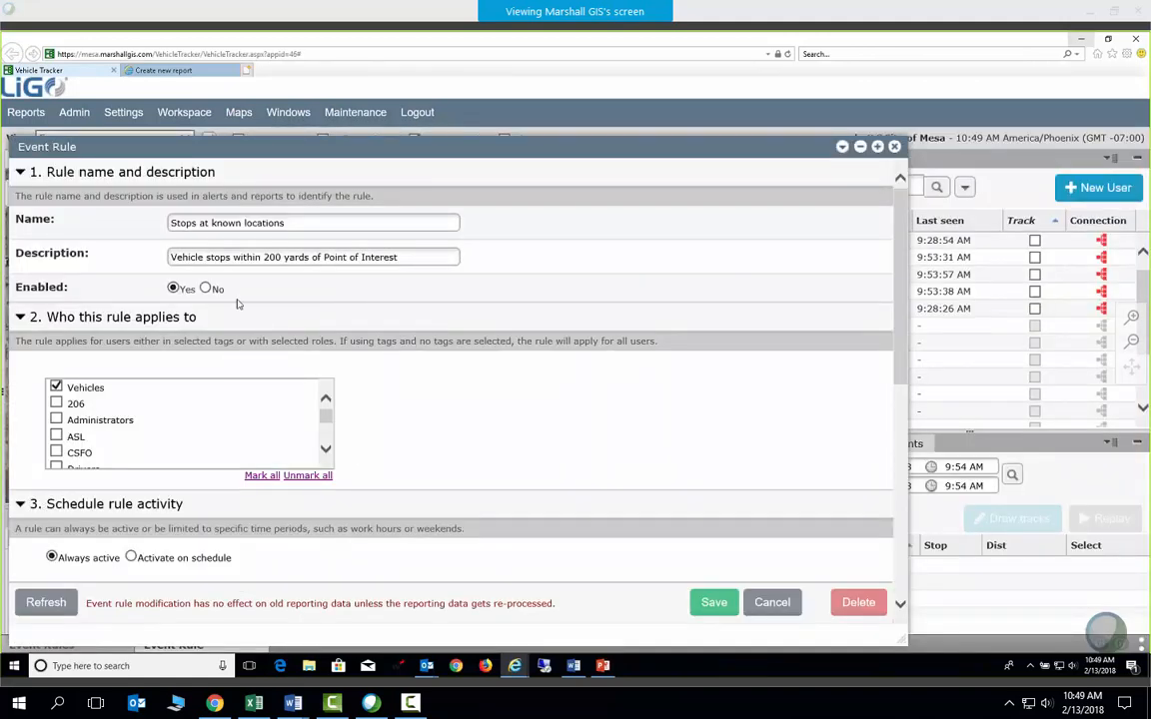
drag(172, 257, 381, 381)
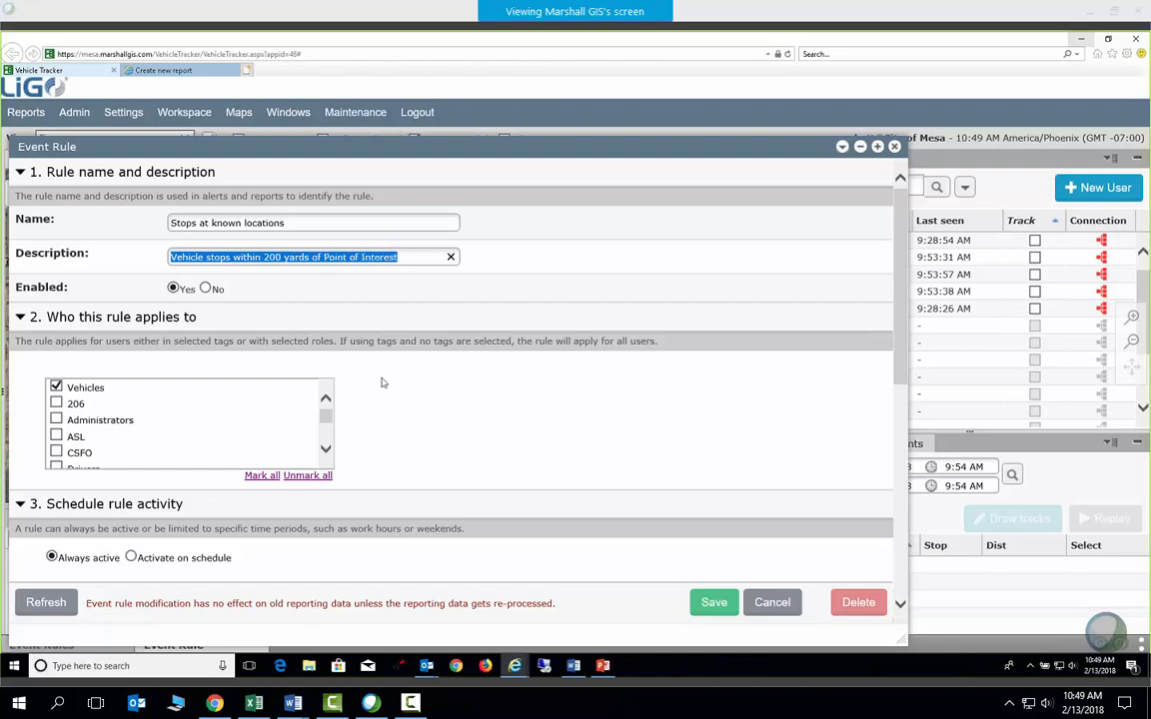
scroll(381, 382, down, 5)
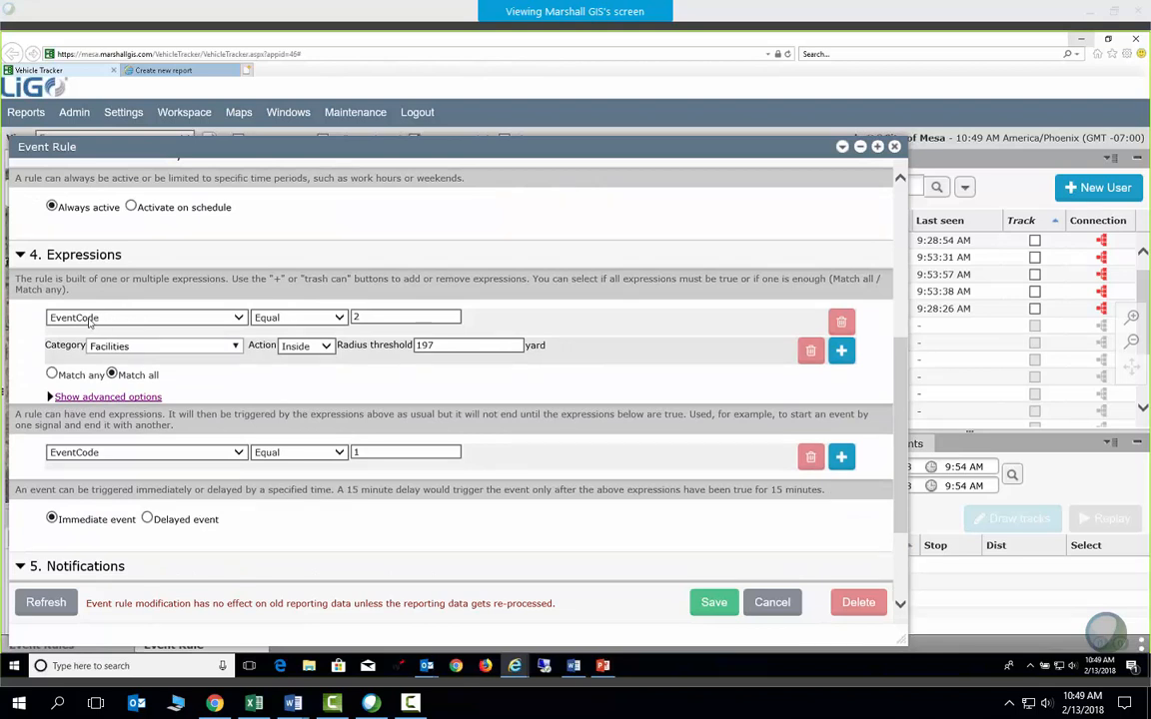
double_click(378, 316)
drag(435, 344, 399, 347)
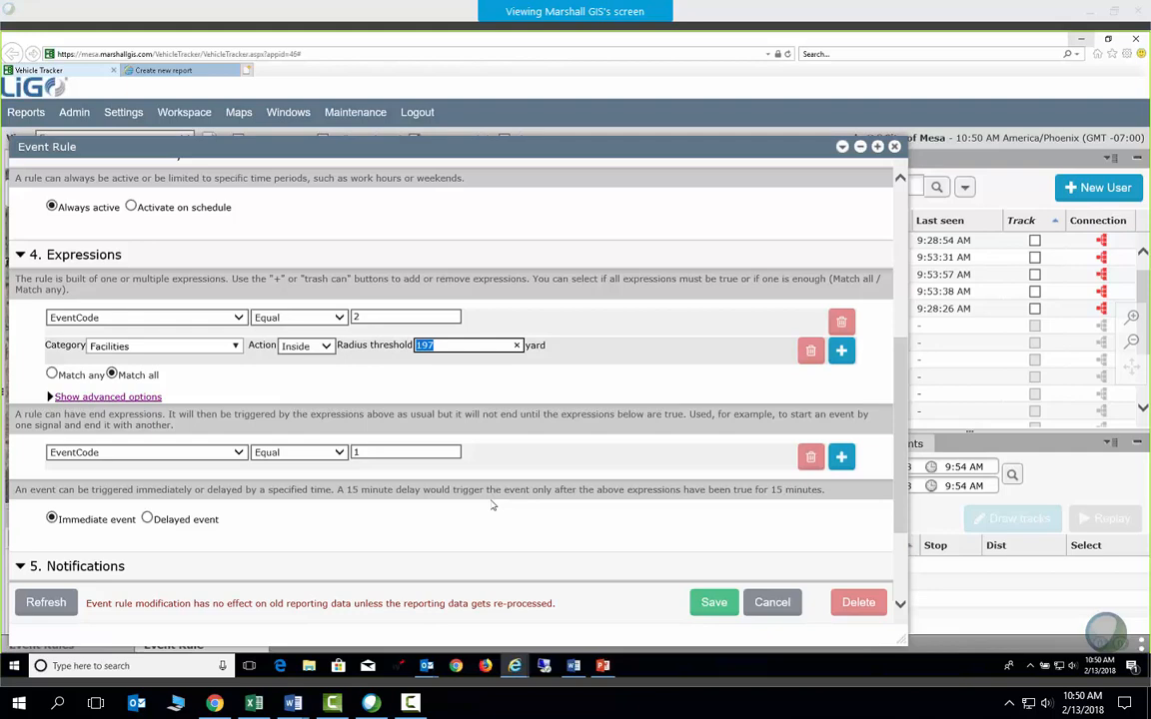
scroll(494, 514, down, 3)
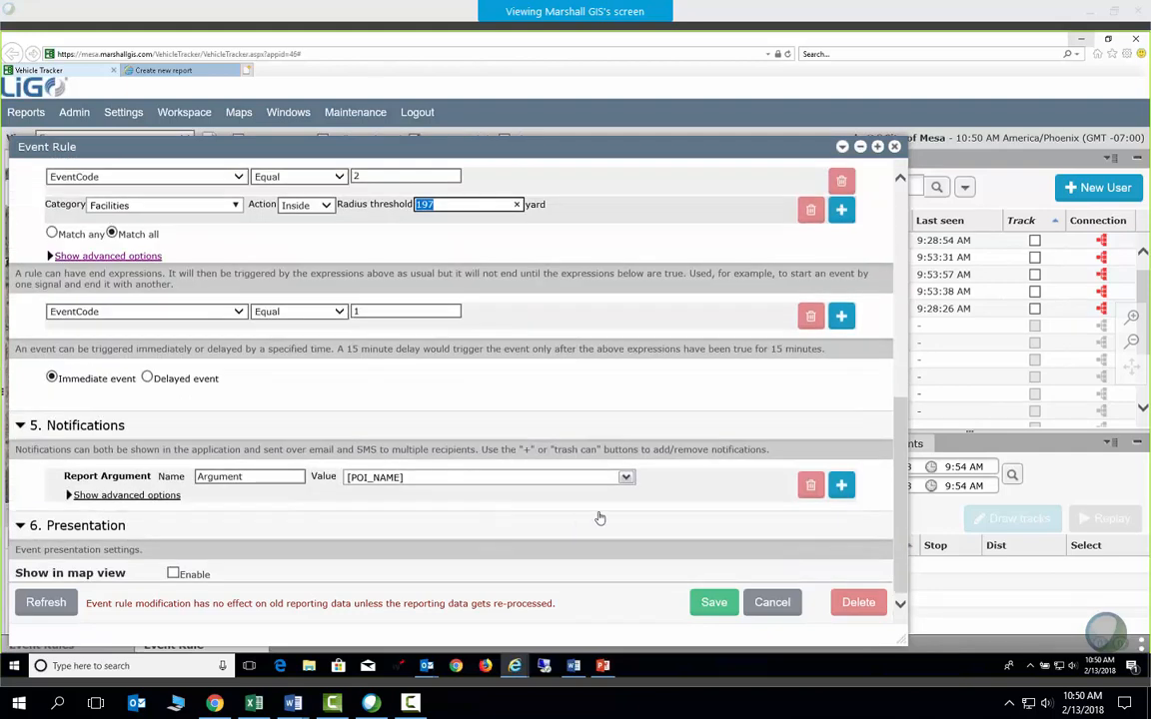
scroll(598, 516, up, 7)
scroll(598, 517, down, 3)
scroll(601, 517, down, 3)
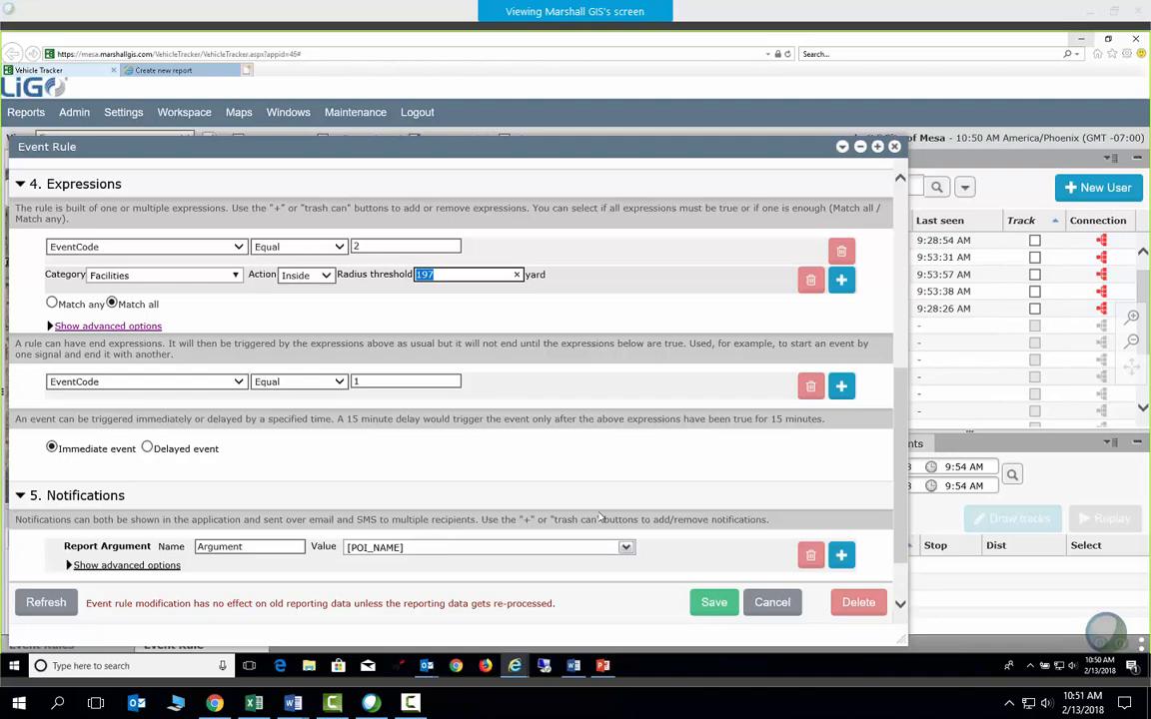
scroll(744, 468, up, 10)
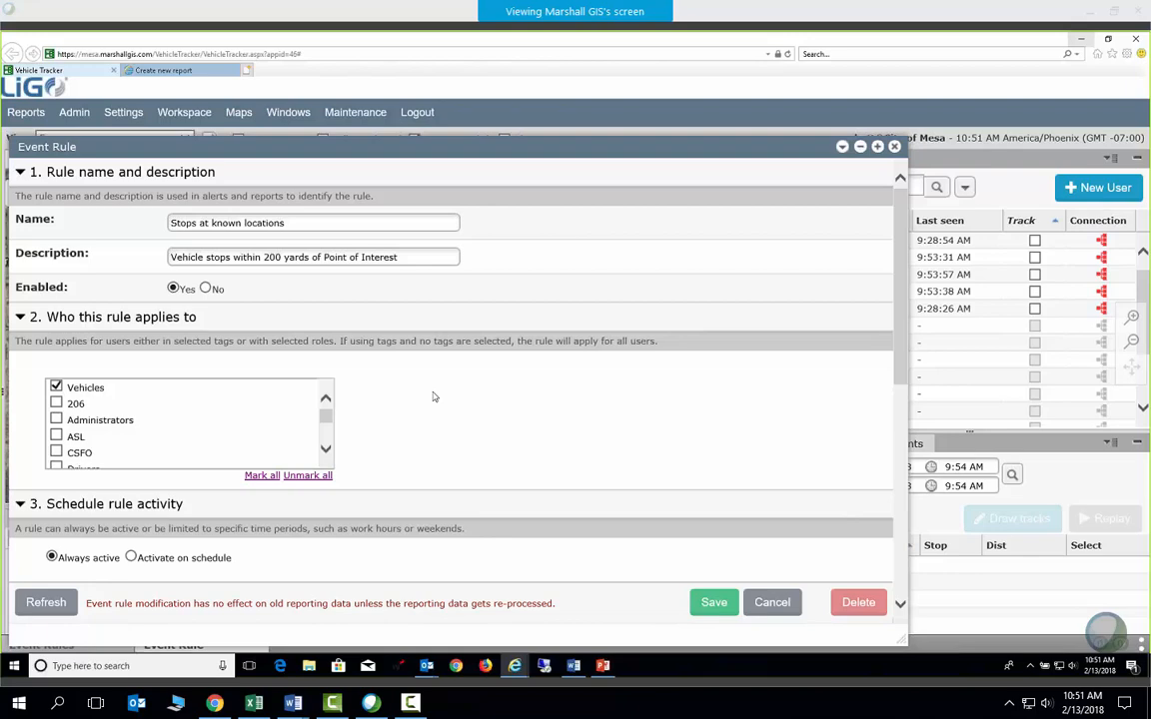
Close the Stops at known locations rule and Event Rules list, then enlarge the Points of Interest panel
click(895, 147)
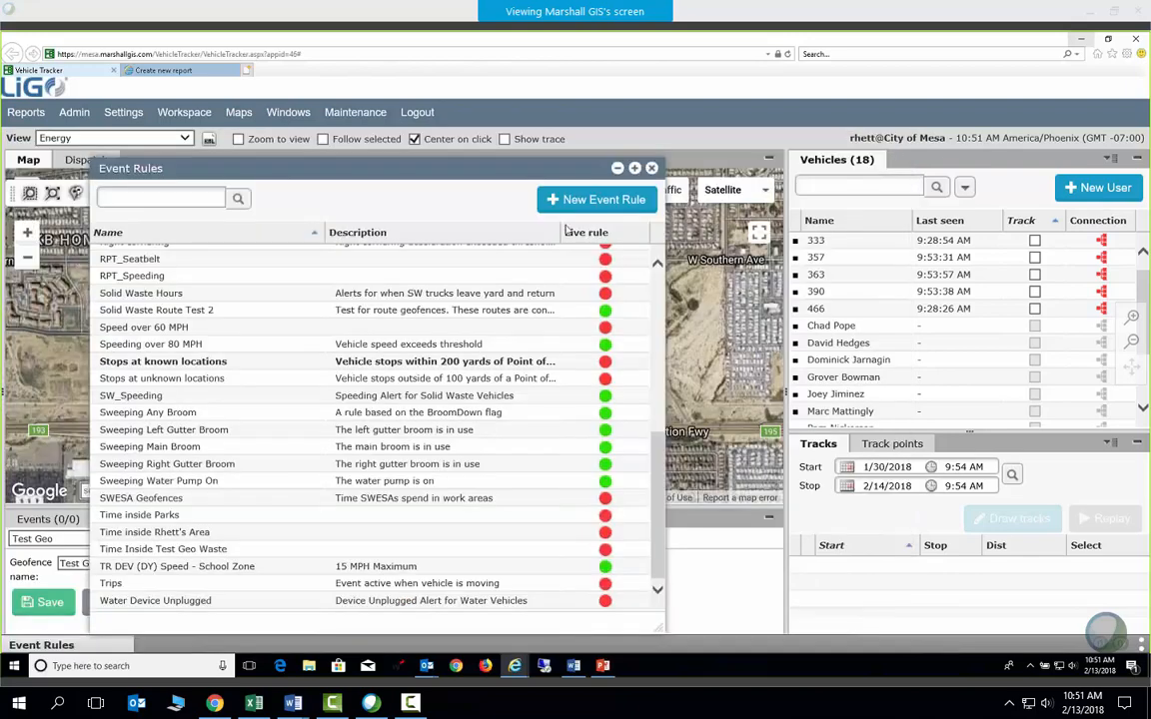
click(651, 169)
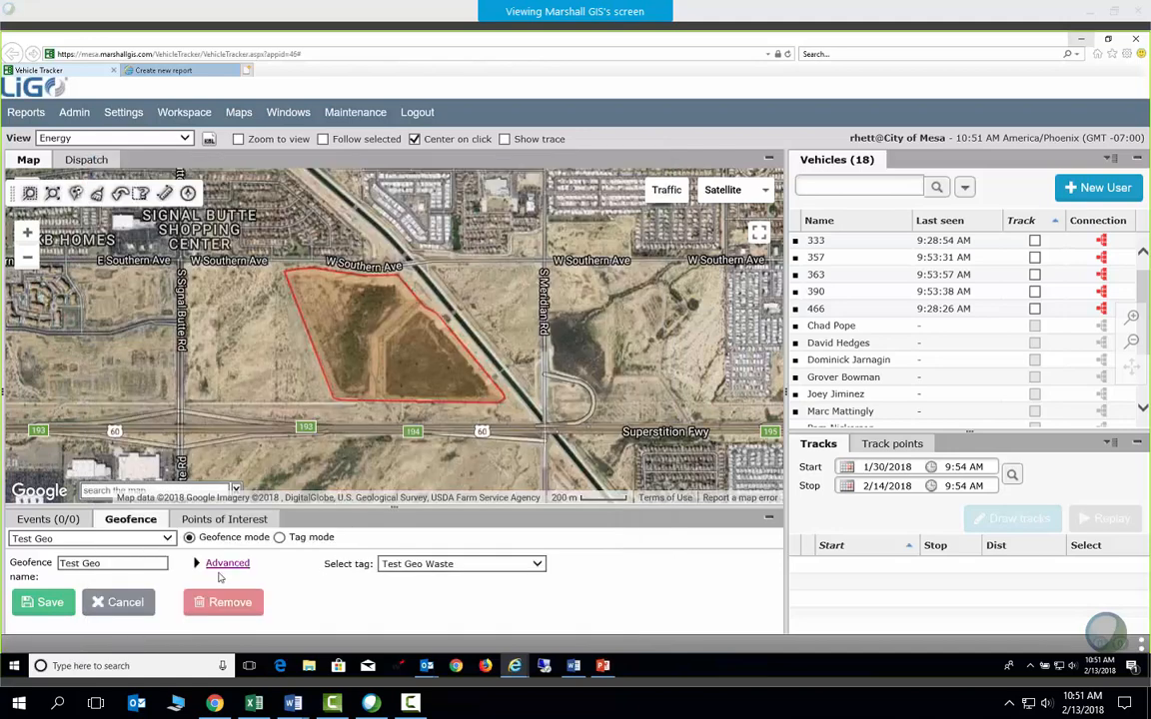
click(214, 521)
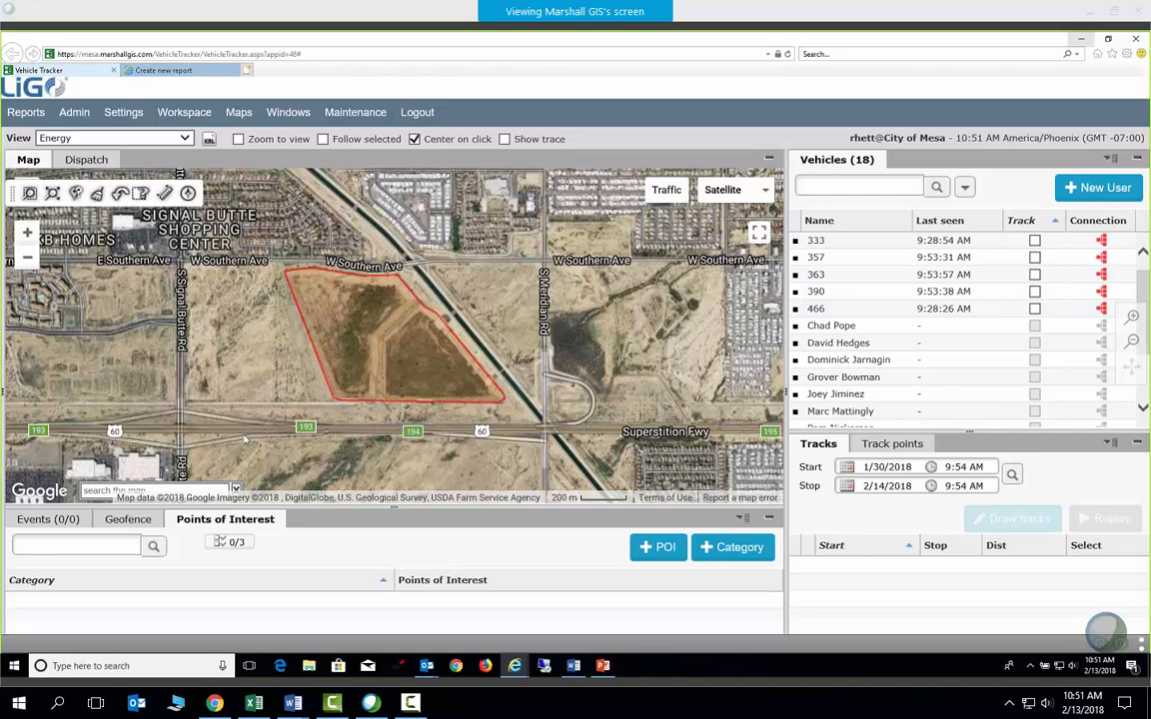
drag(216, 509, 243, 433)
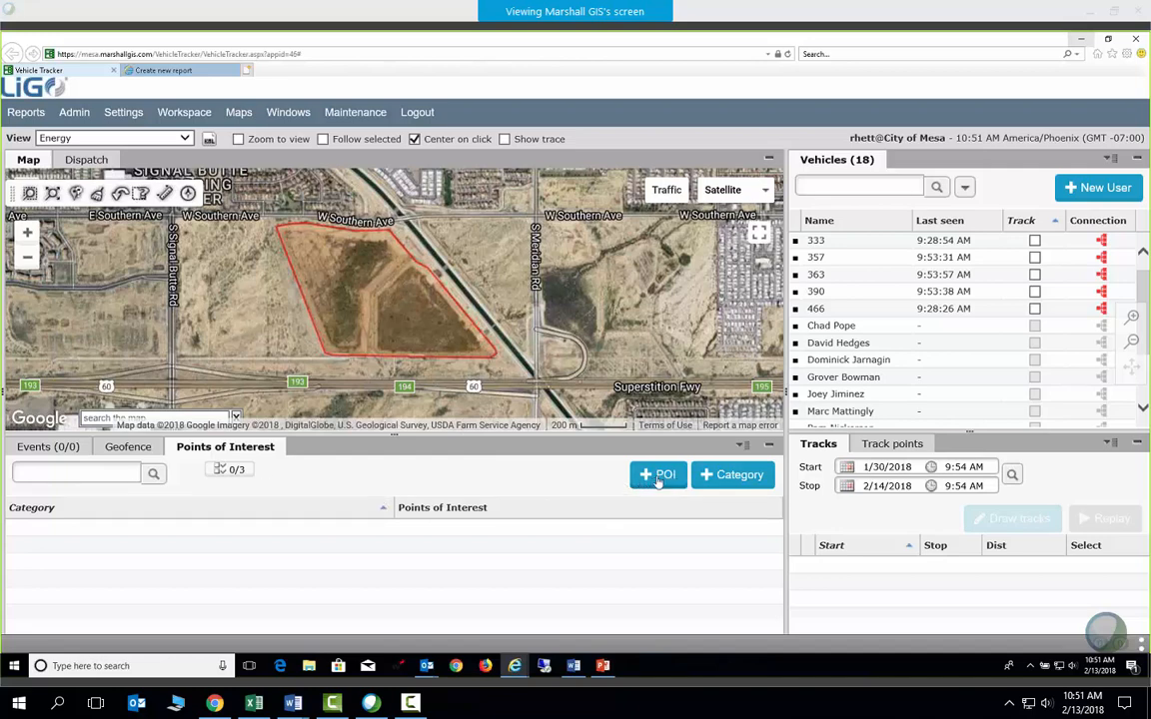
Start a point of interest at a map spot, discard it, and zoom in toward E Flossmoor Cir
right_click(267, 317)
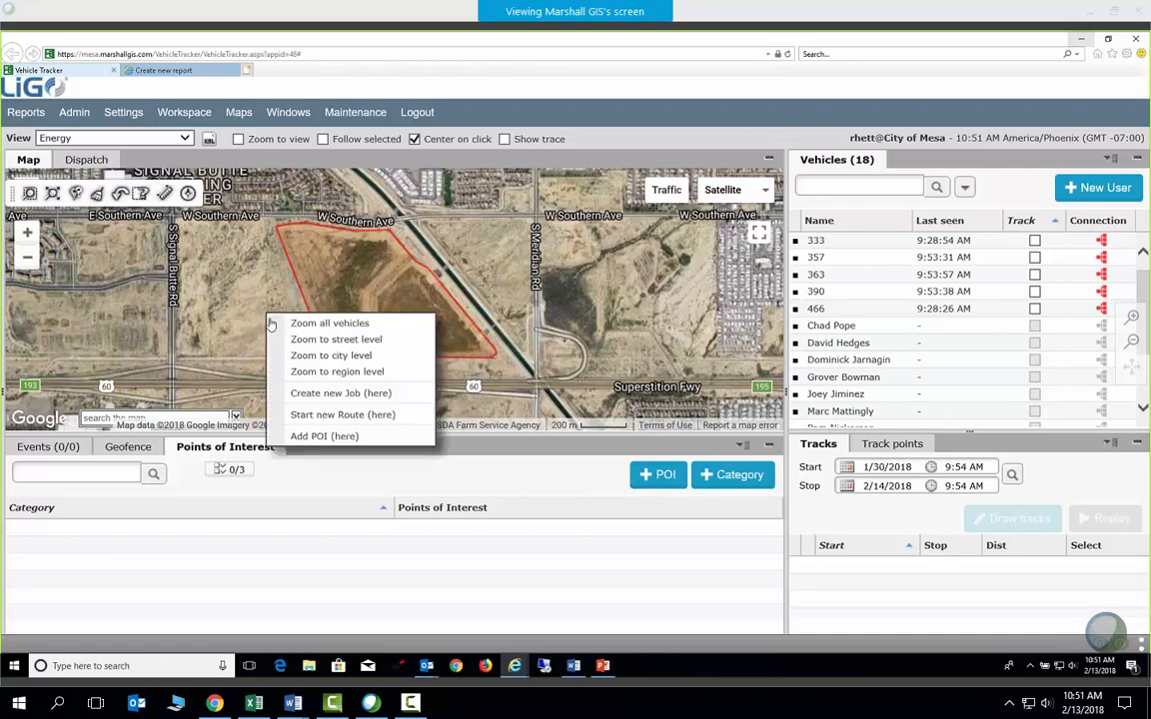
click(309, 437)
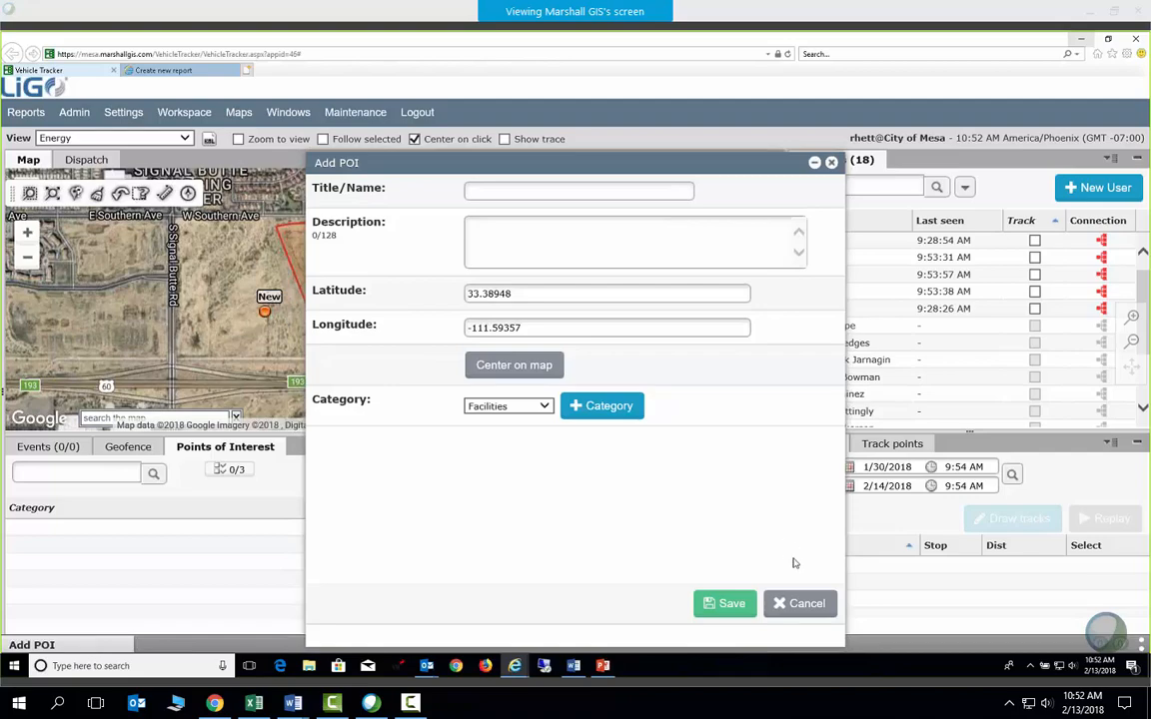
click(799, 604)
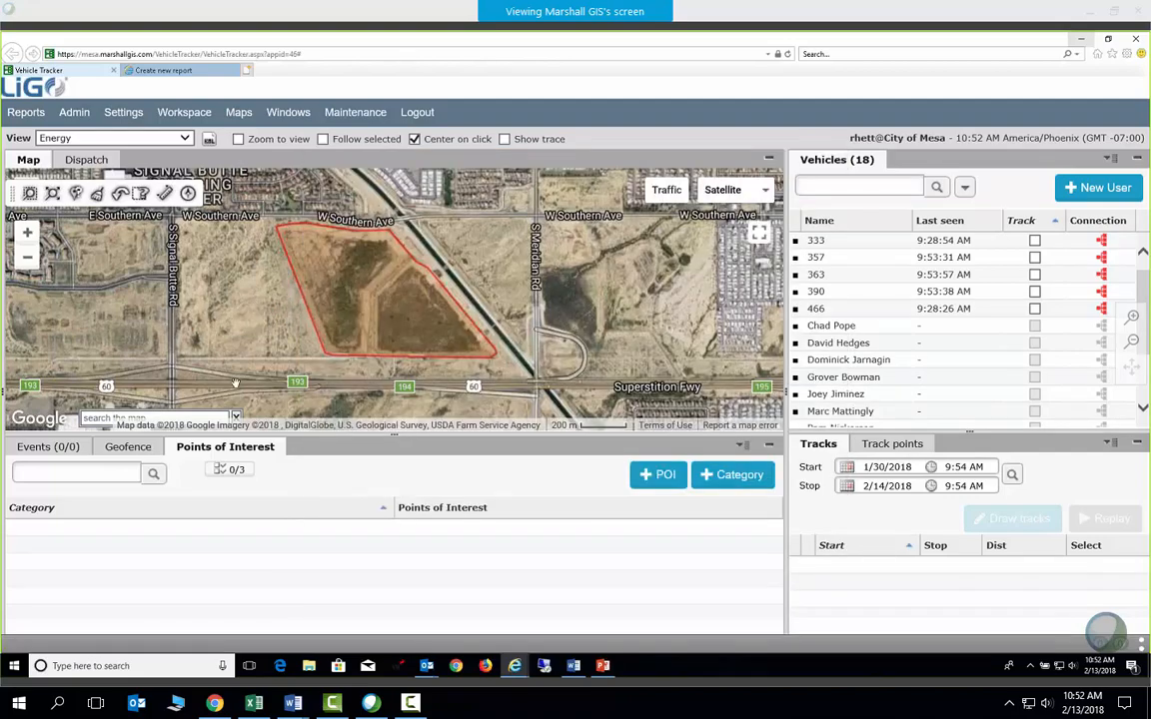
scroll(237, 284, up, 2)
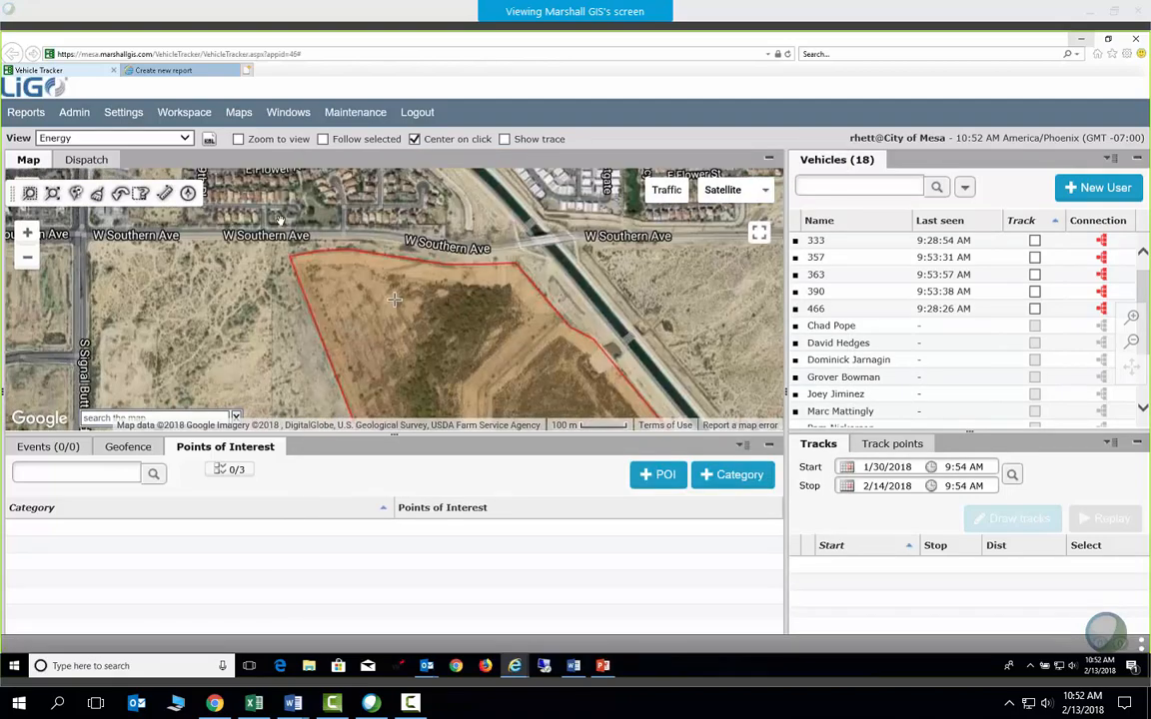
scroll(260, 272, up, 1)
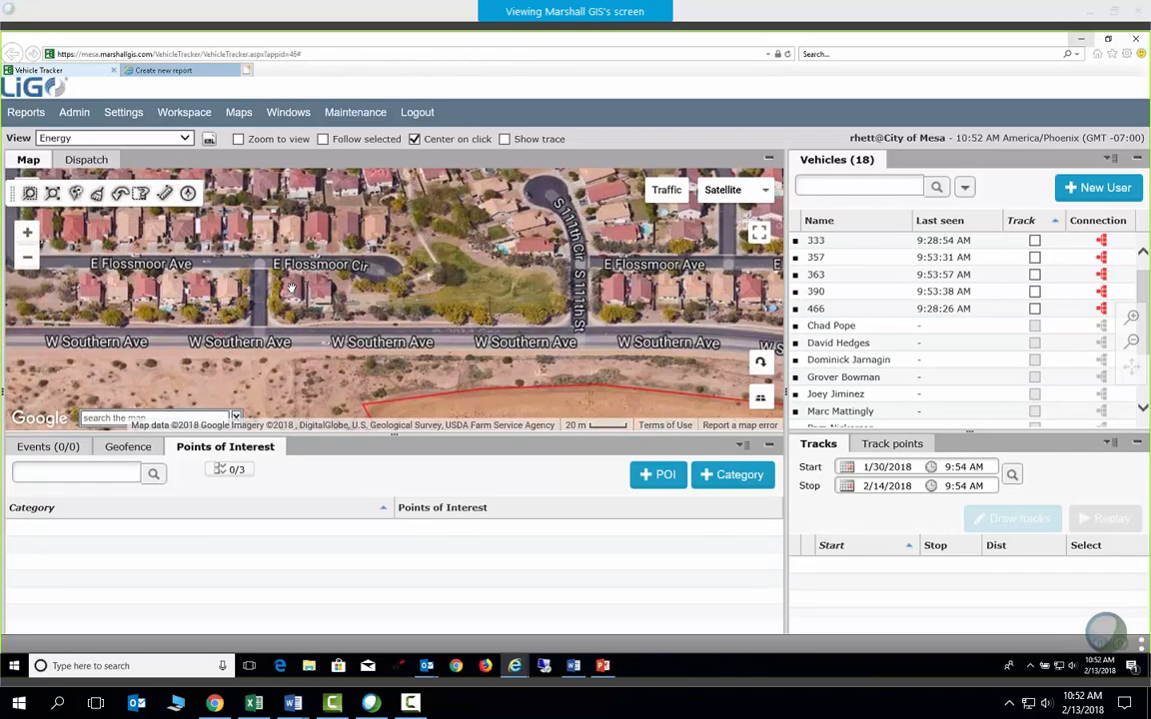
Draft a 'Test POI' point at a house on E Flossmoor Cir, then discard it unsaved
right_click(292, 289)
click(330, 411)
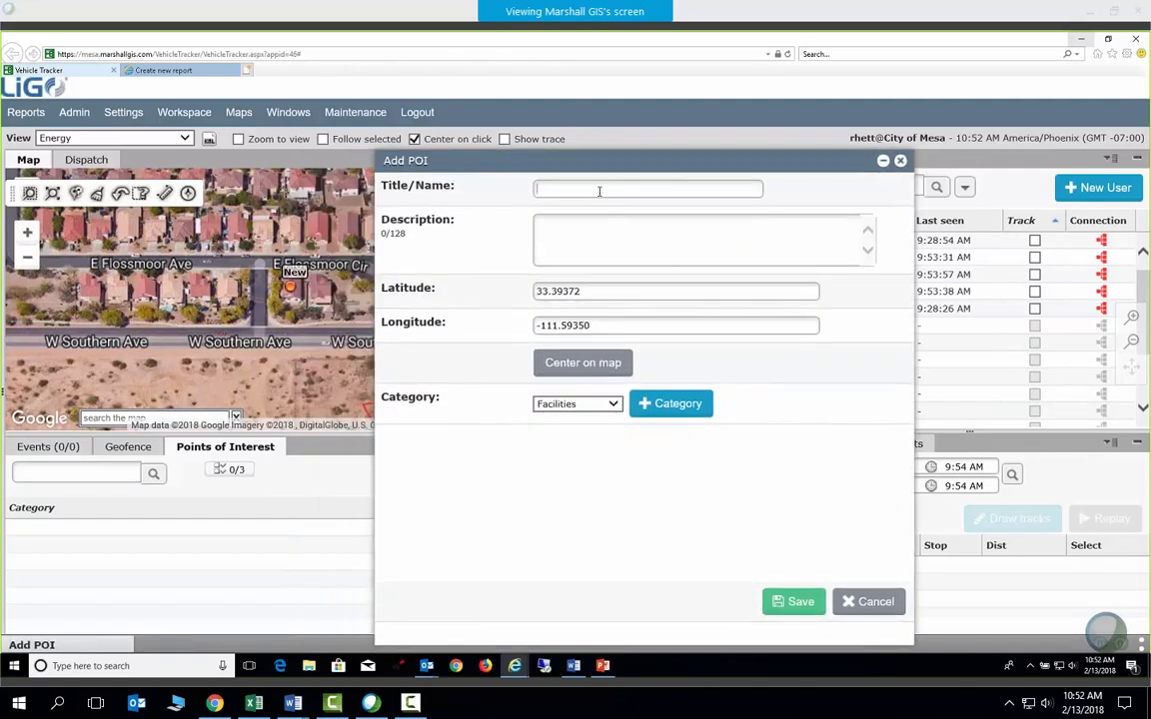
text(Test POI)
click(579, 258)
drag(588, 190, 536, 192)
click(566, 239)
click(846, 599)
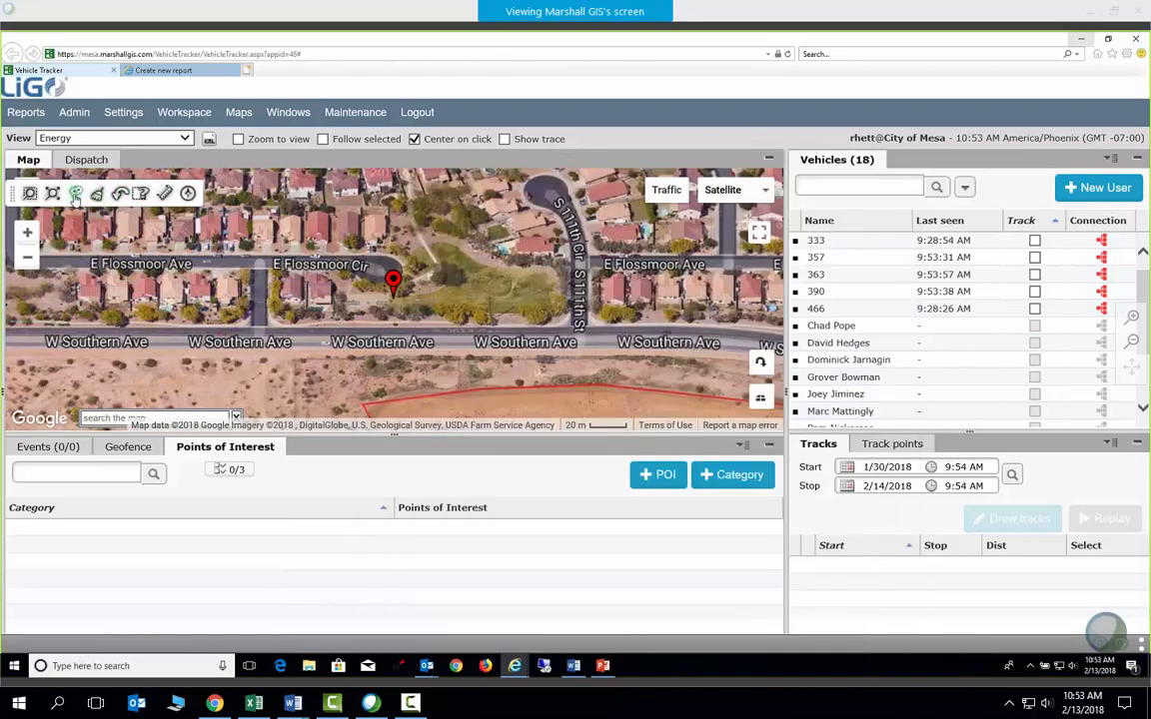
Mark the house on E Flossmoor Cir and start a new point of interest at the marker
click(290, 276)
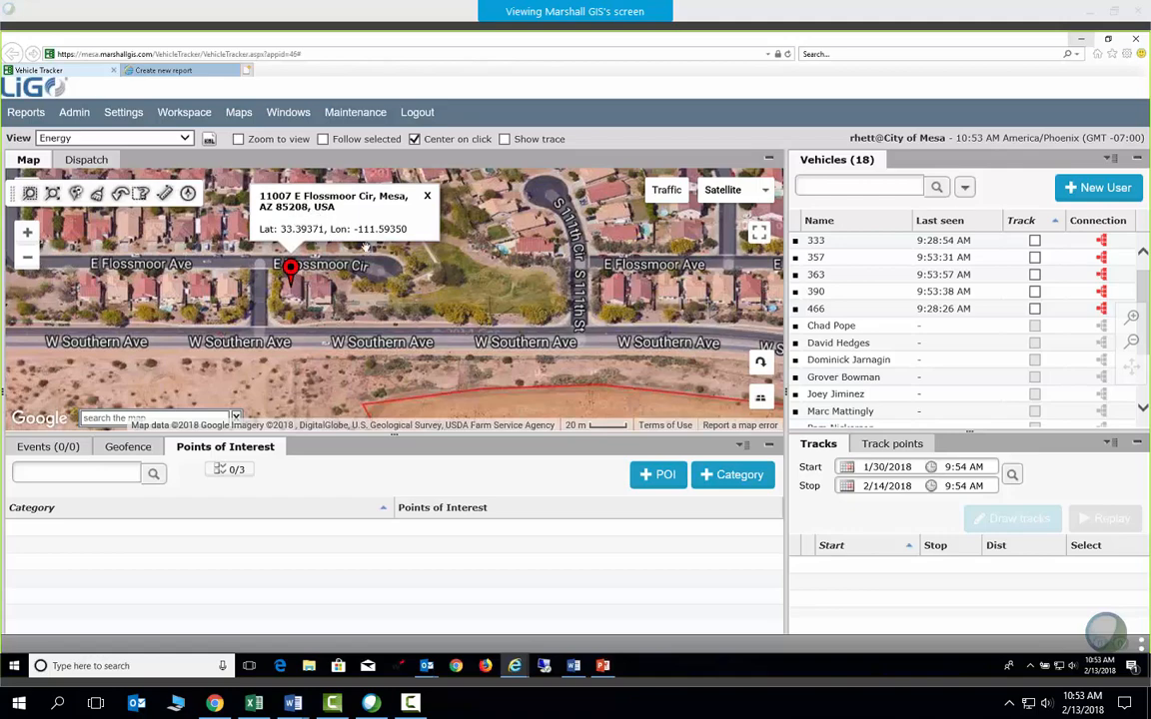
drag(464, 300, 384, 331)
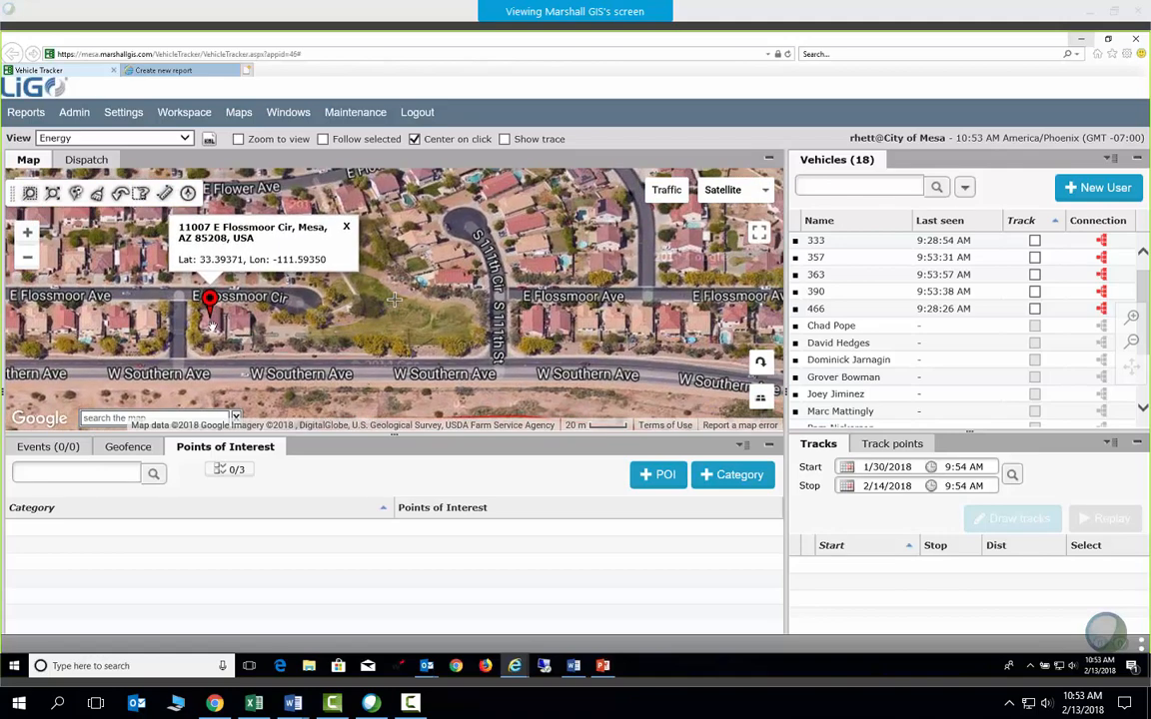
right_click(208, 320)
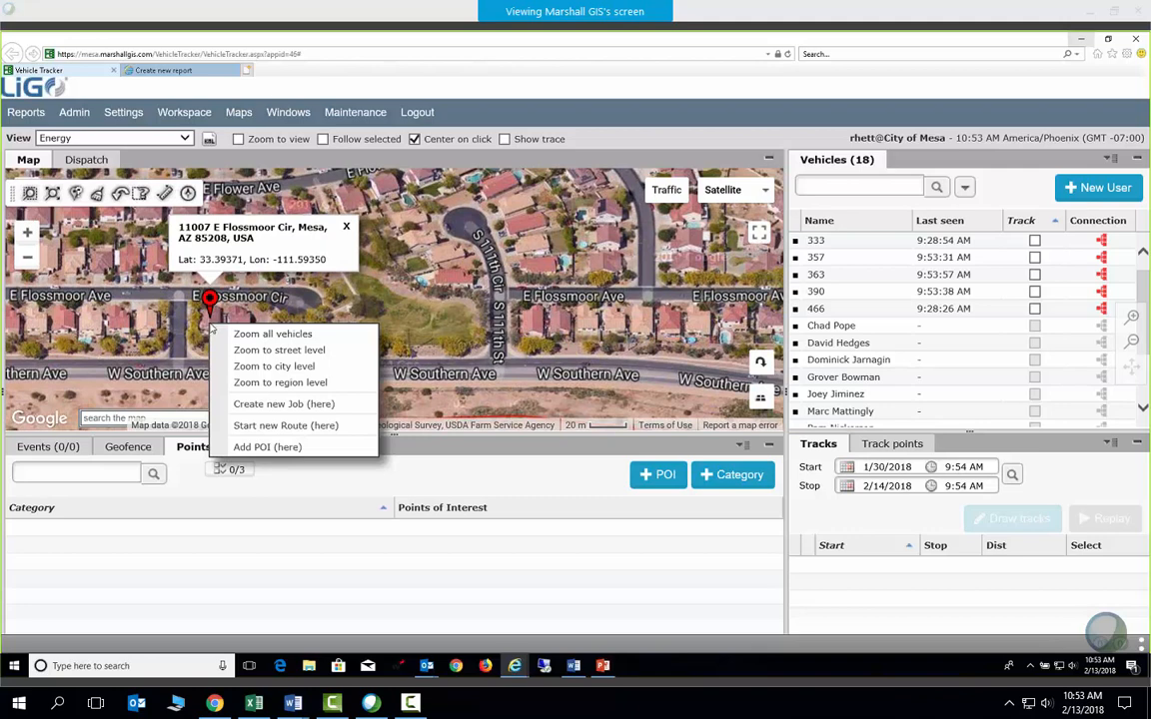
click(236, 445)
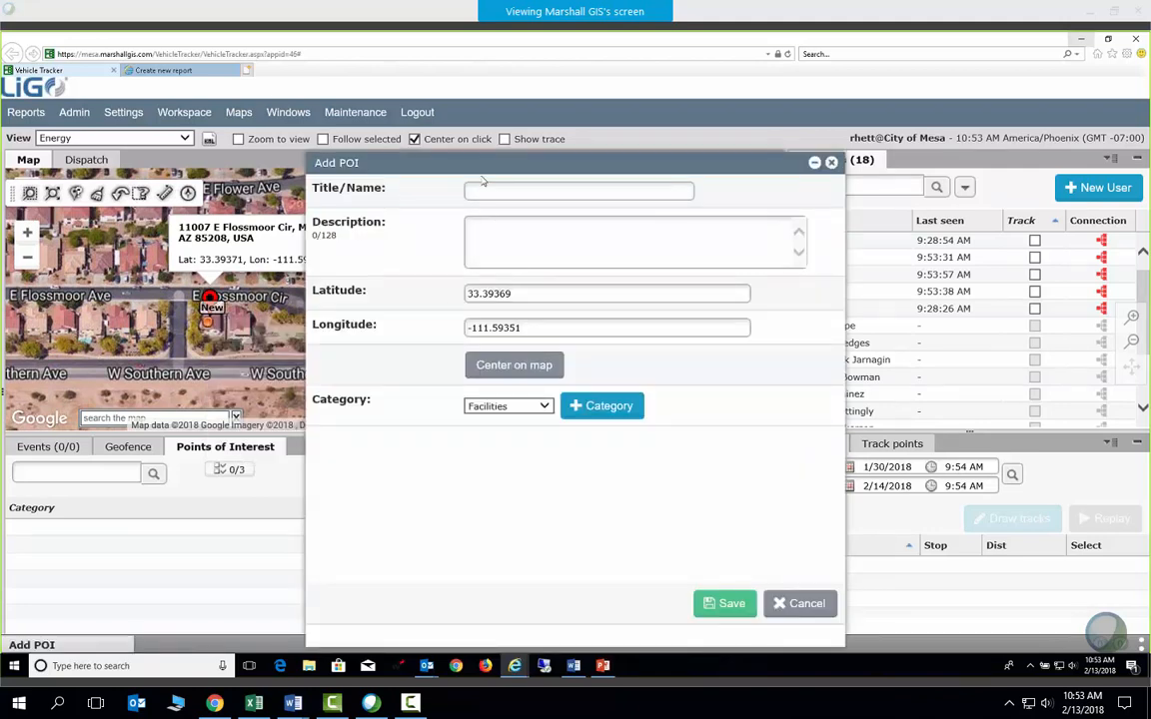
drag(480, 173, 567, 175)
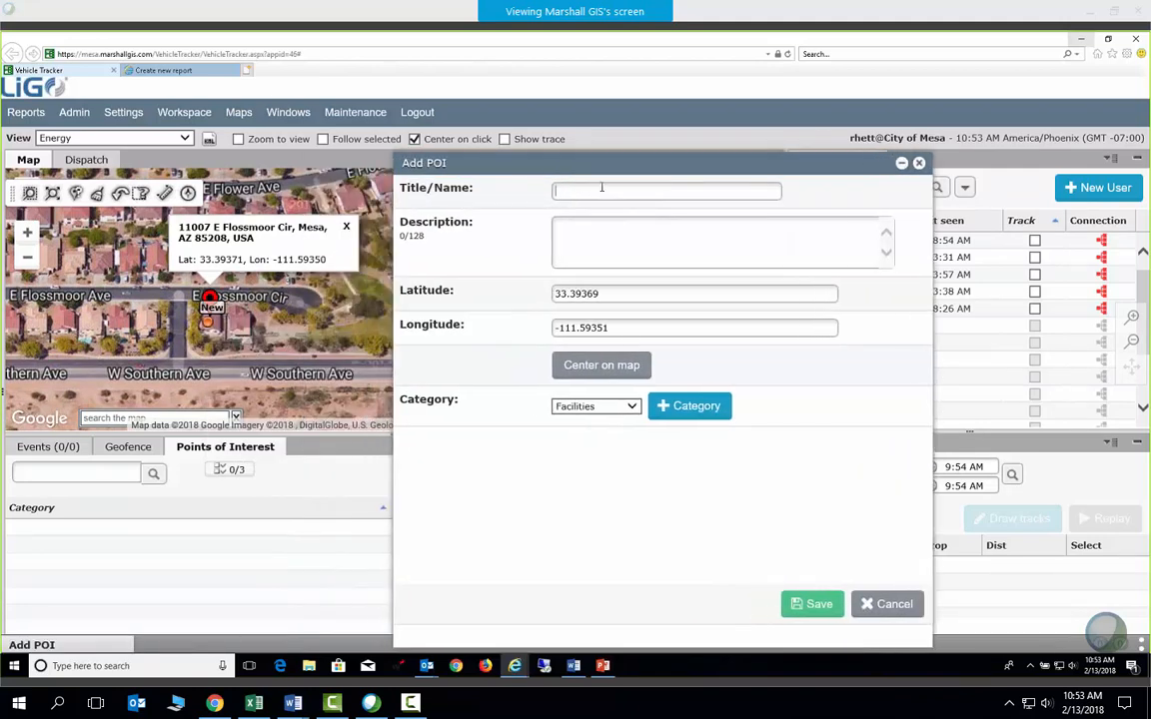
text(C)
key(BackSpace)
text(OI Fuel Station)
click(631, 248)
Set the point's category to test, save it, and bring up the test entry's actions menu
click(633, 406)
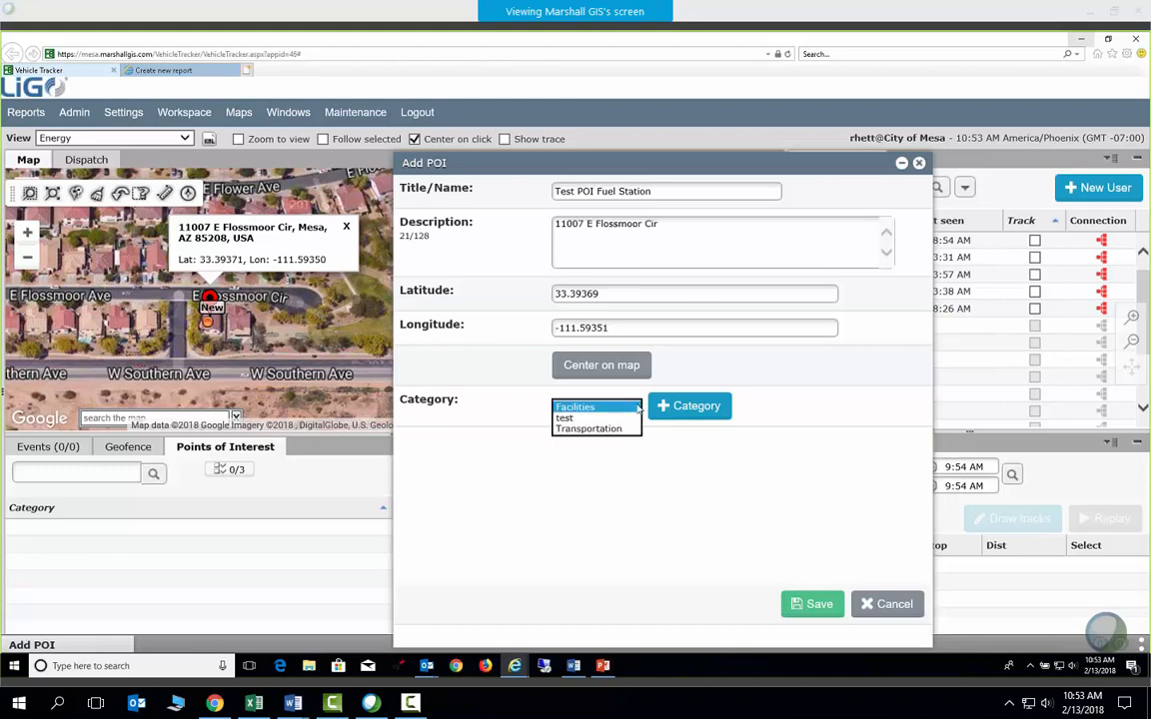
click(642, 464)
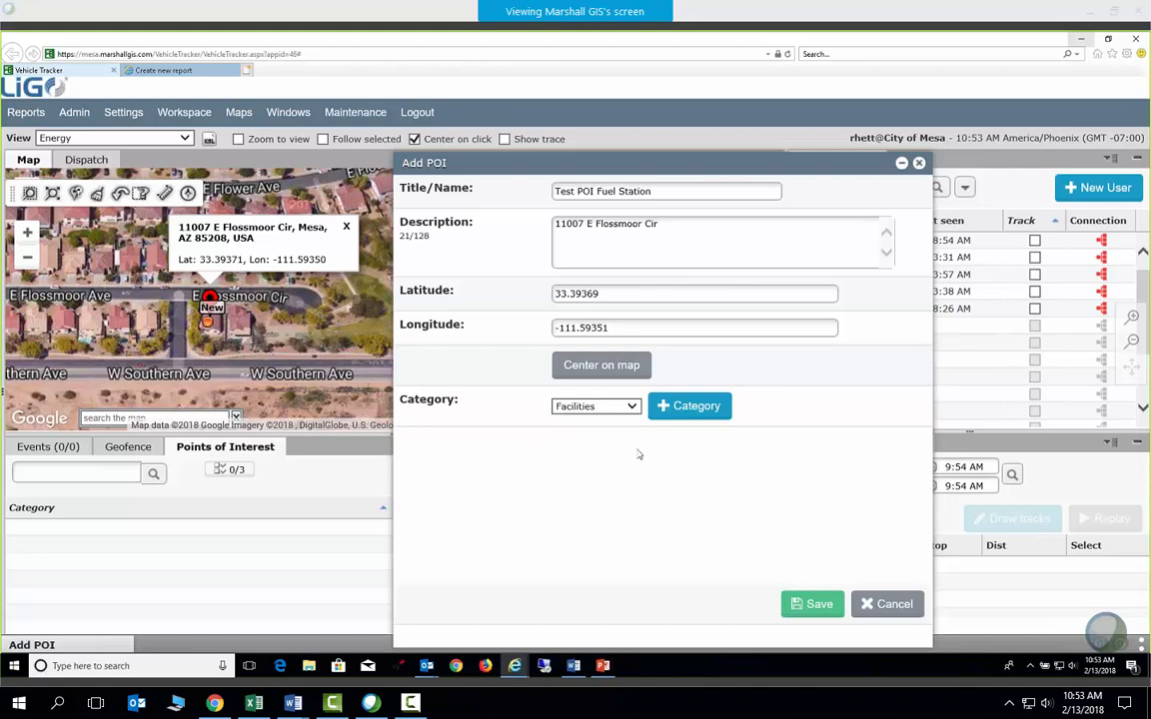
click(593, 408)
click(657, 460)
click(595, 409)
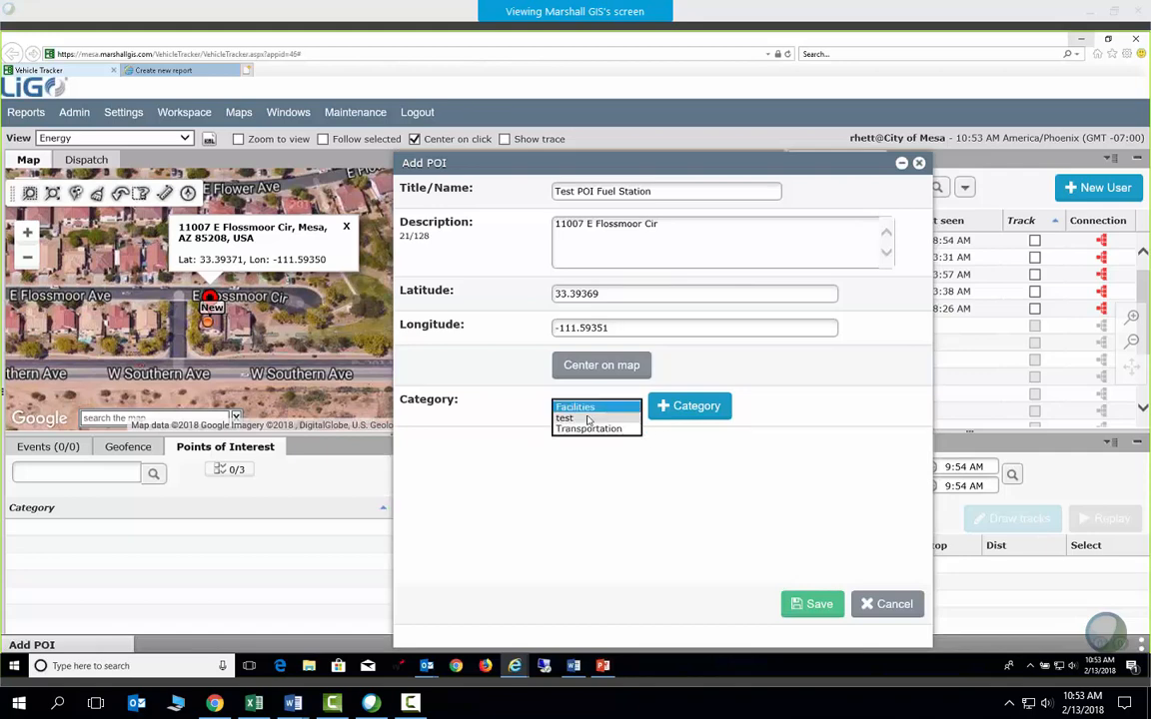
click(602, 417)
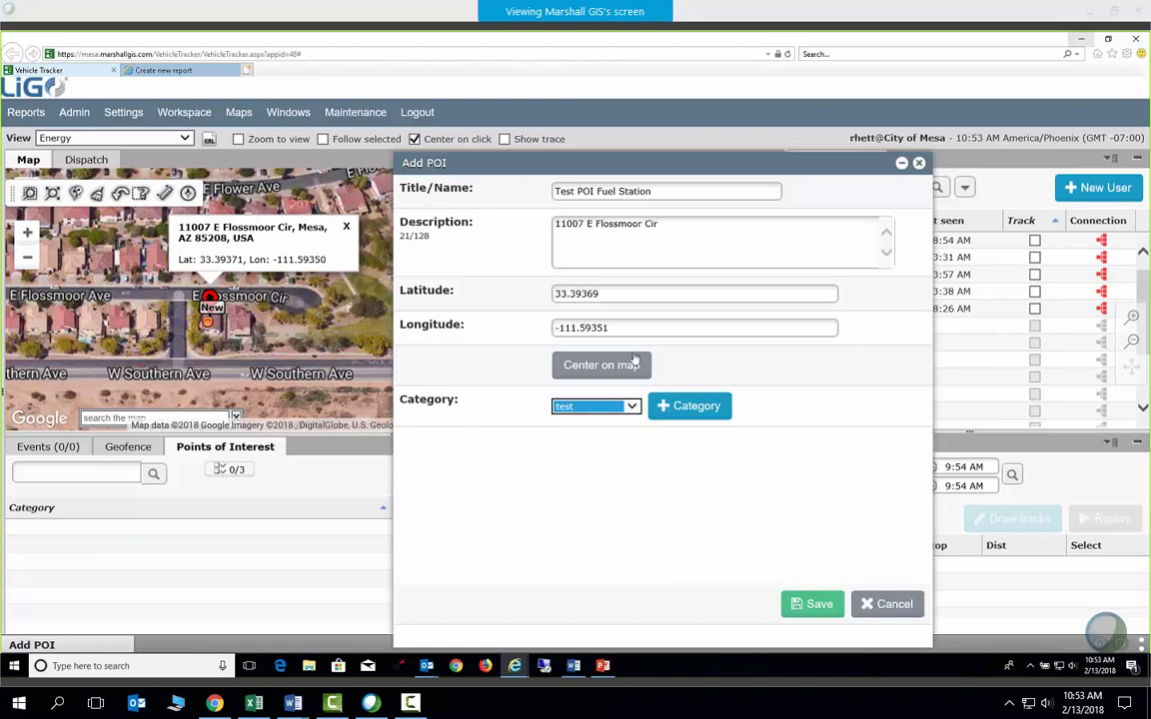
click(816, 605)
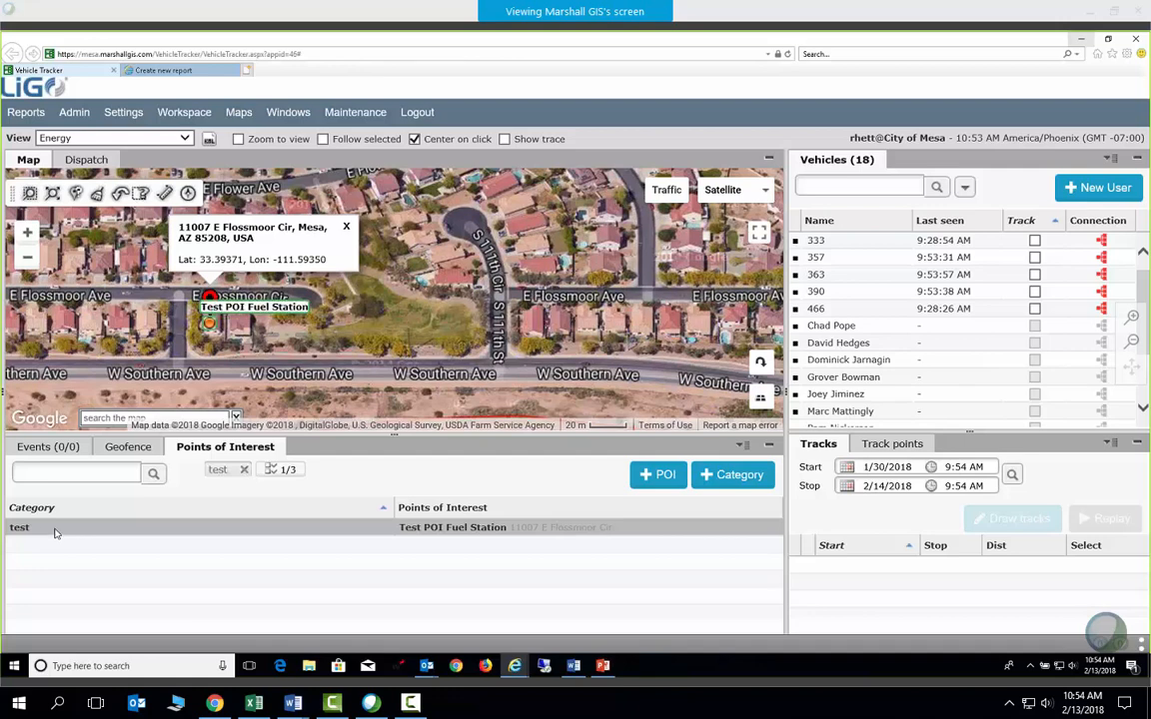
right_click(56, 534)
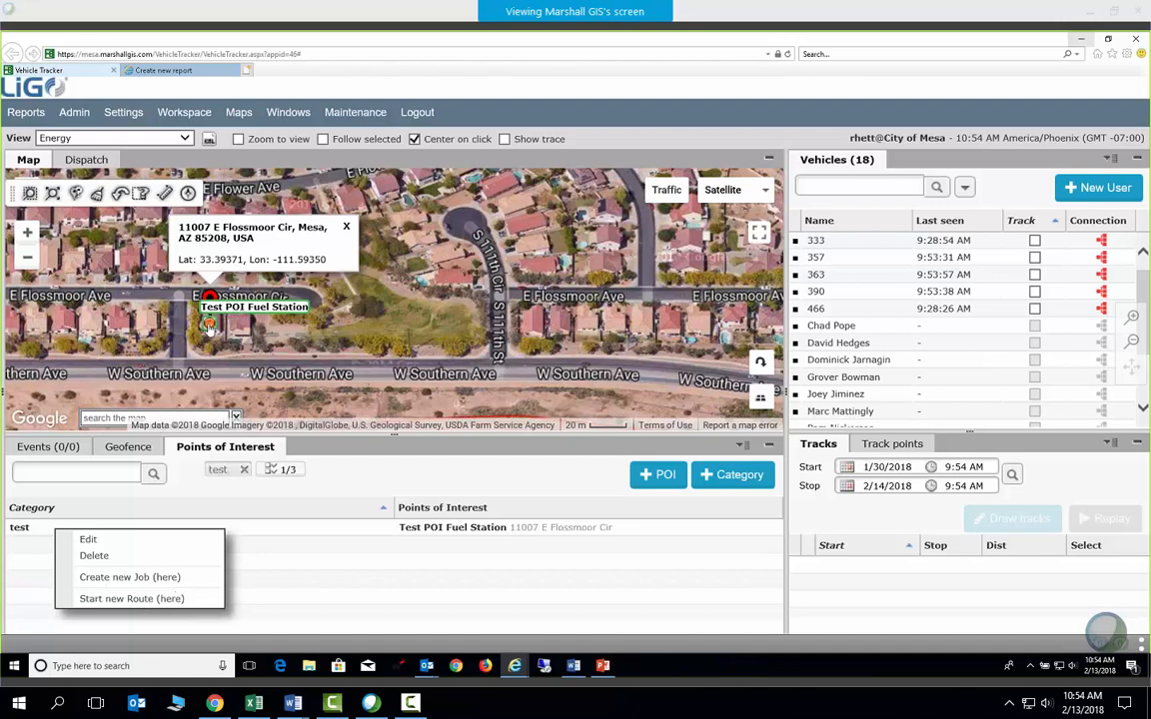
click(103, 543)
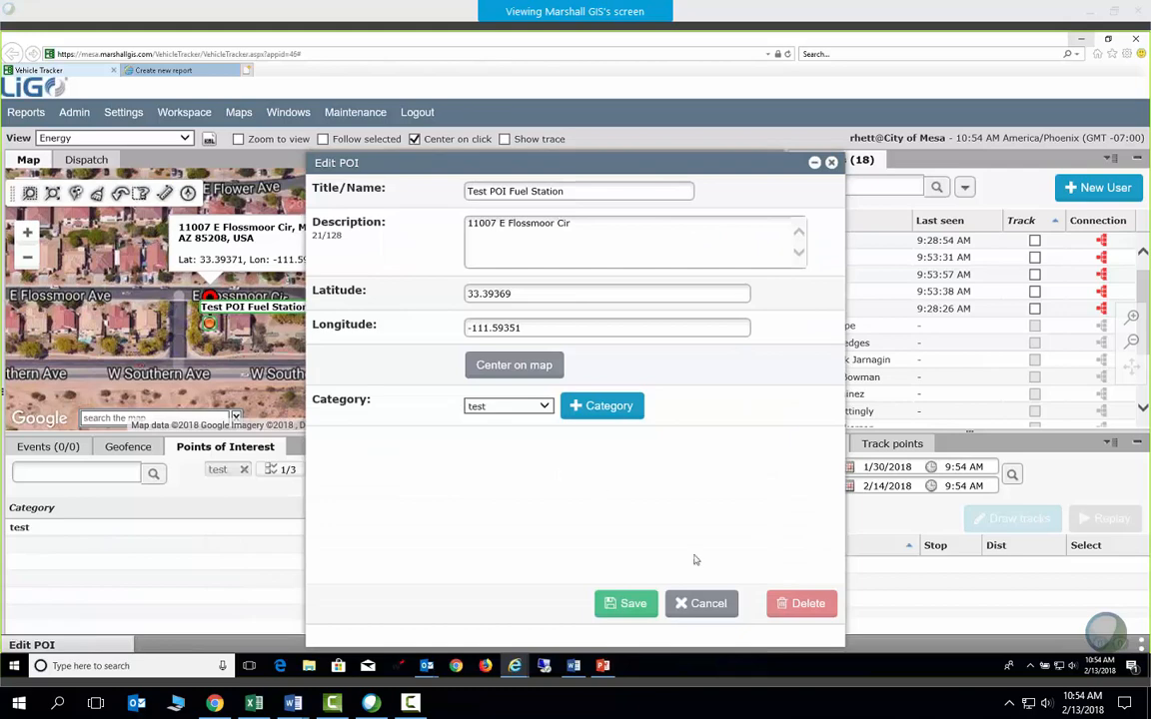
click(708, 605)
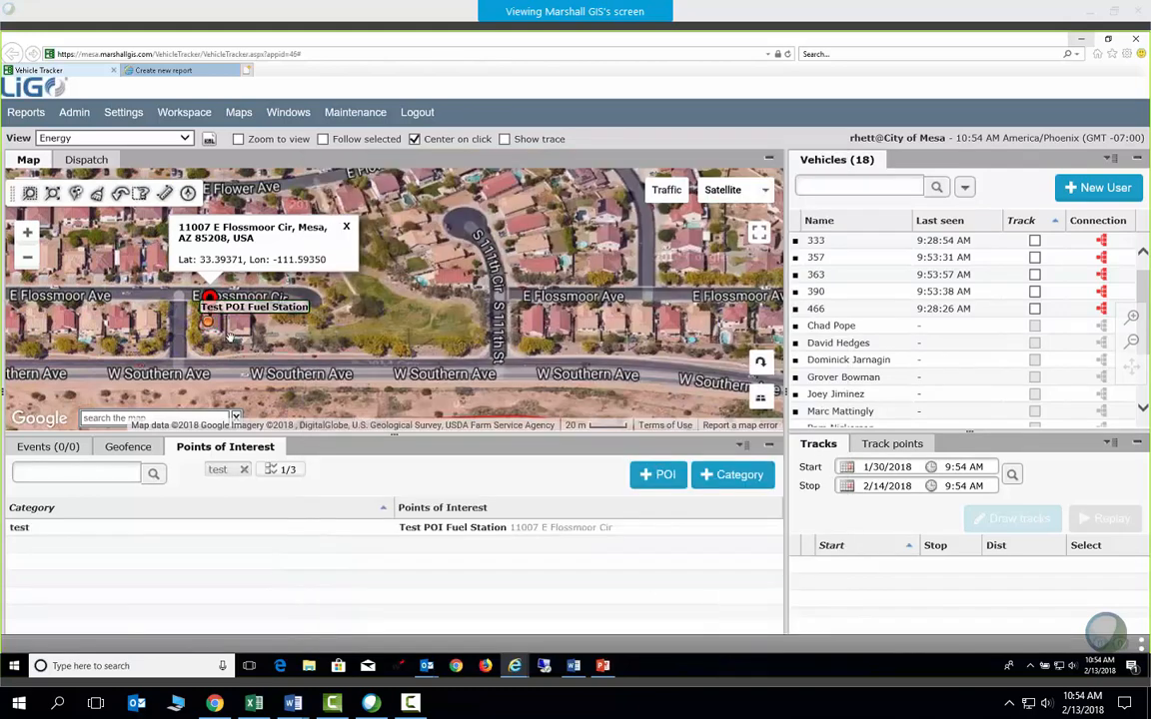
Start creating a new POI category, then abandon it
click(737, 476)
drag(507, 211, 671, 218)
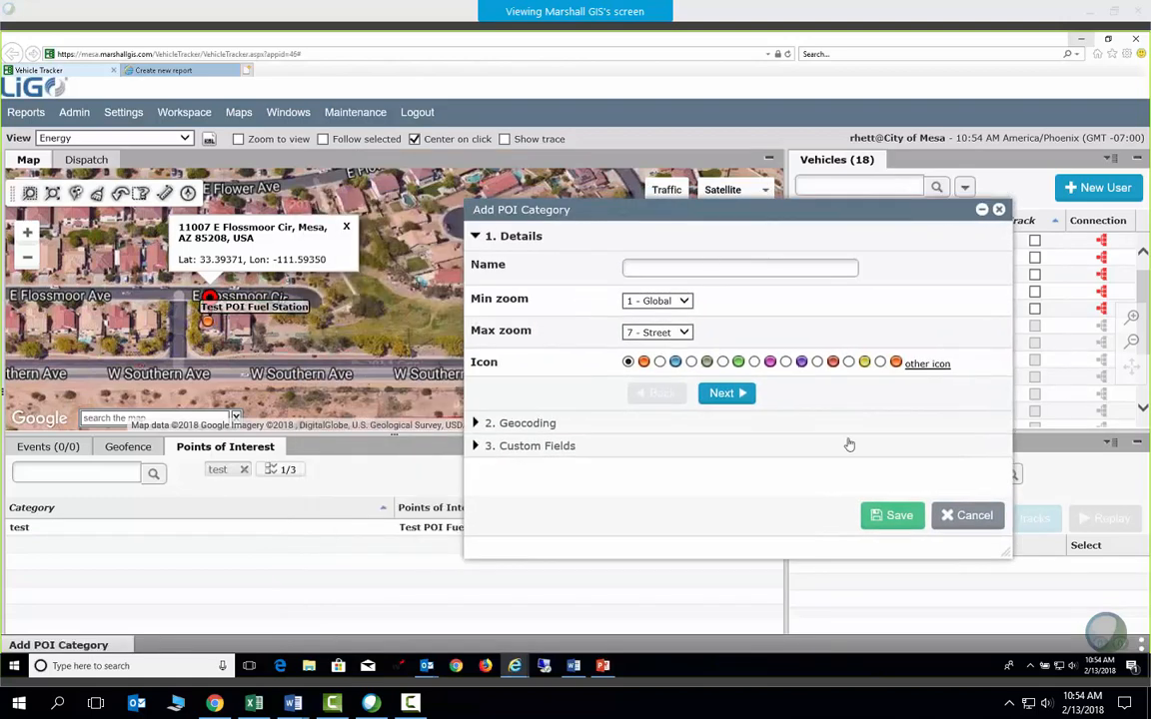
click(954, 516)
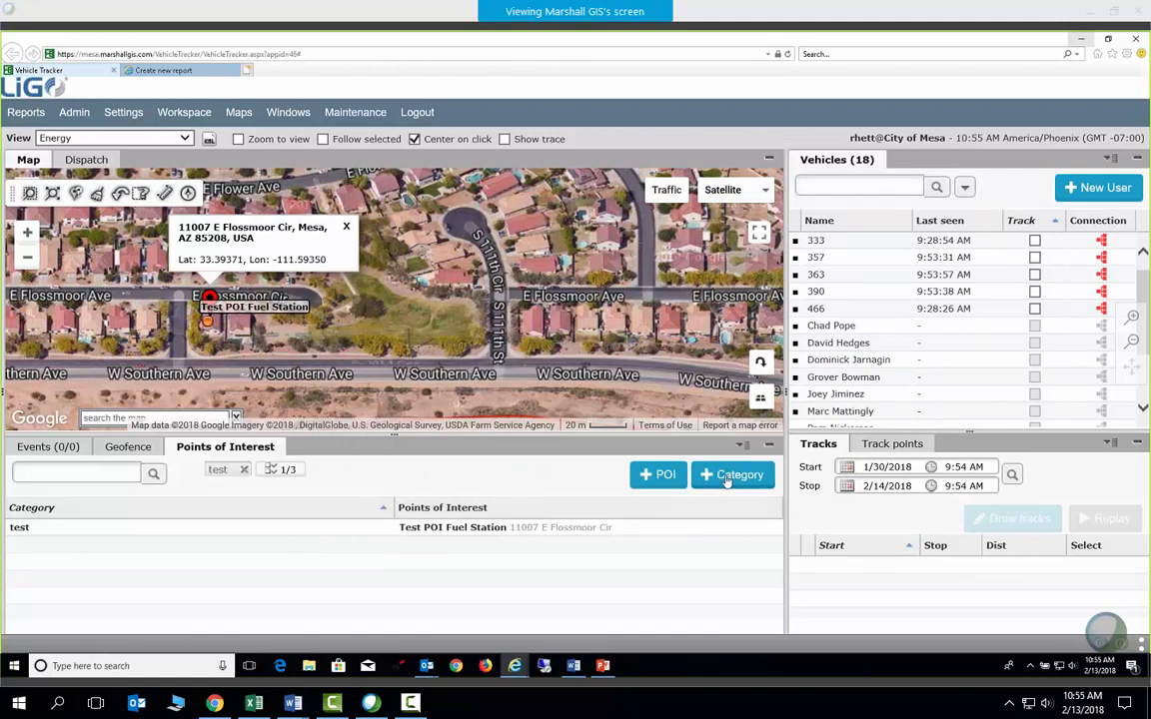
Open Manage Categories from the POI menu and move the POI Categories window right
click(743, 447)
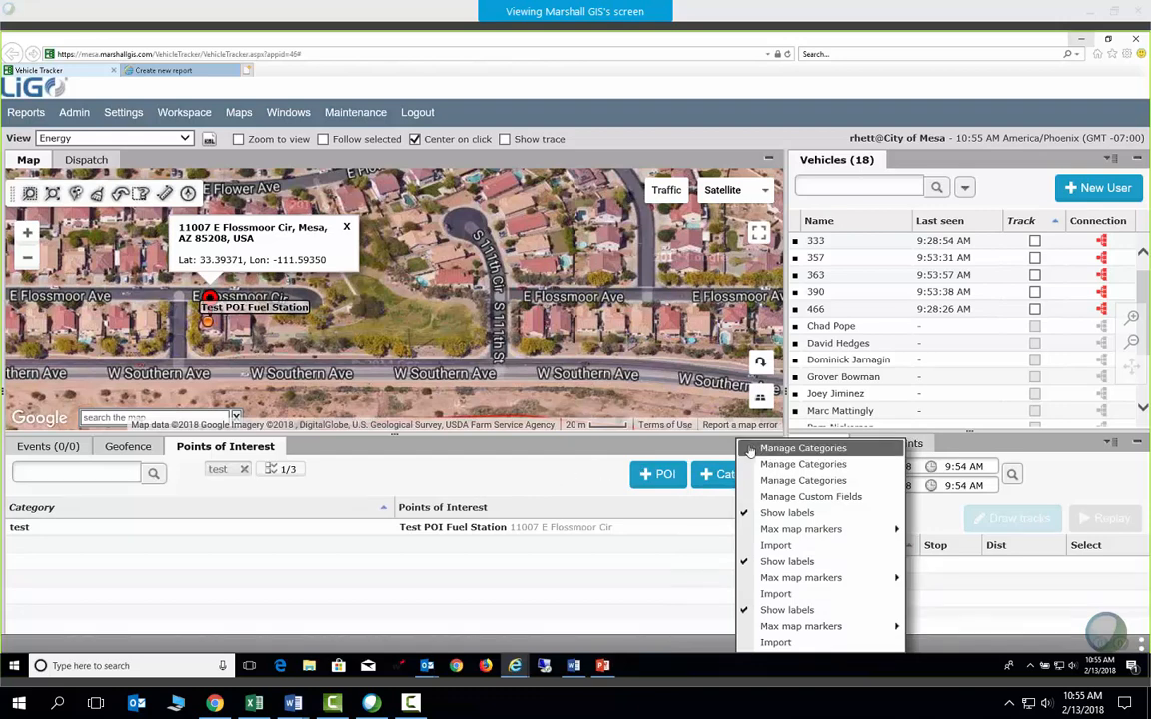
click(748, 449)
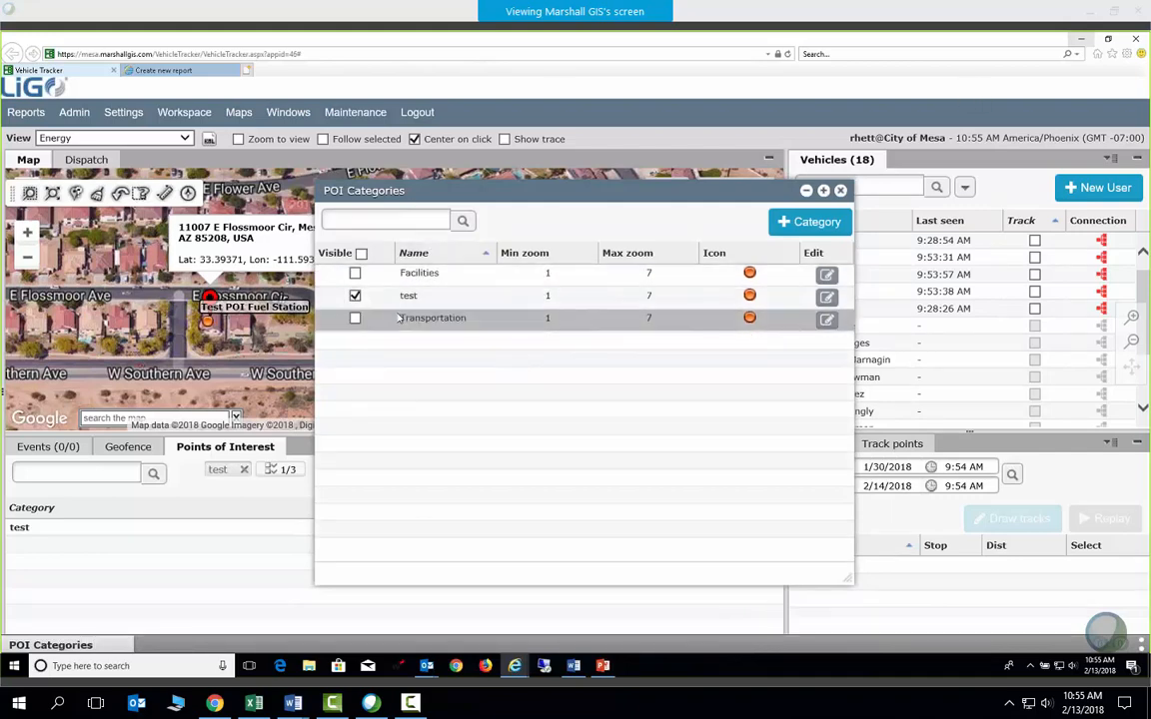
drag(529, 200, 666, 199)
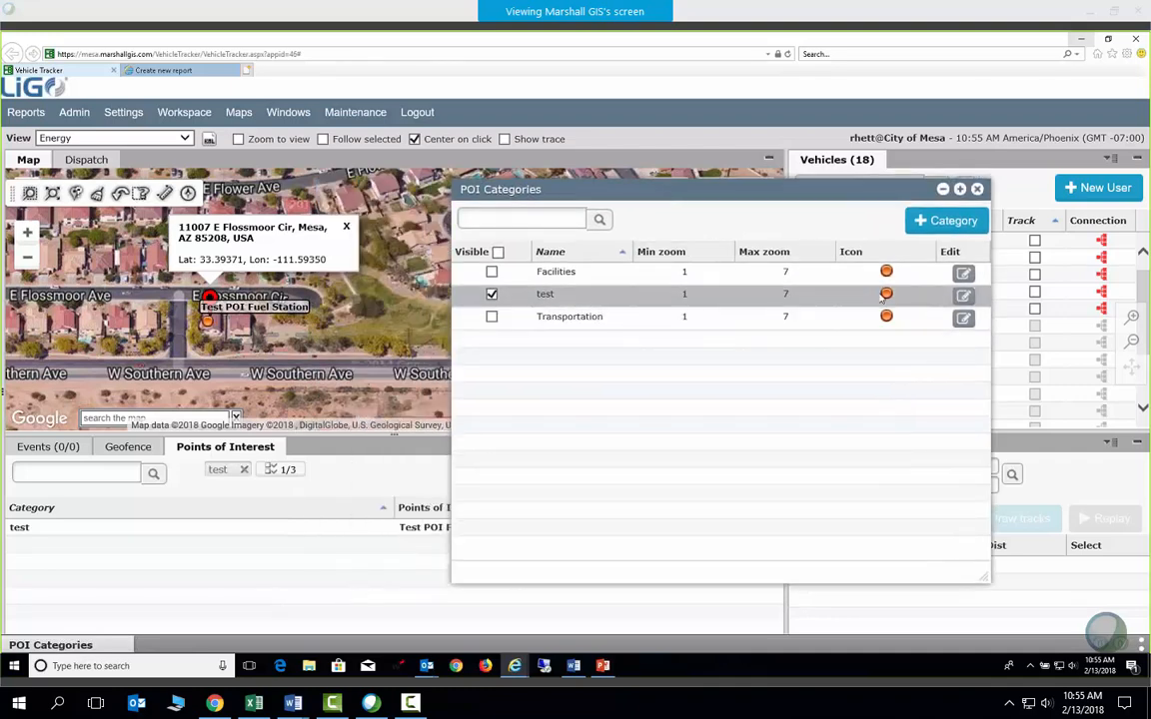
Edit the test category, reviewing its marker icon, geocoding tolerance and custom fields, then cancel unsaved
click(963, 295)
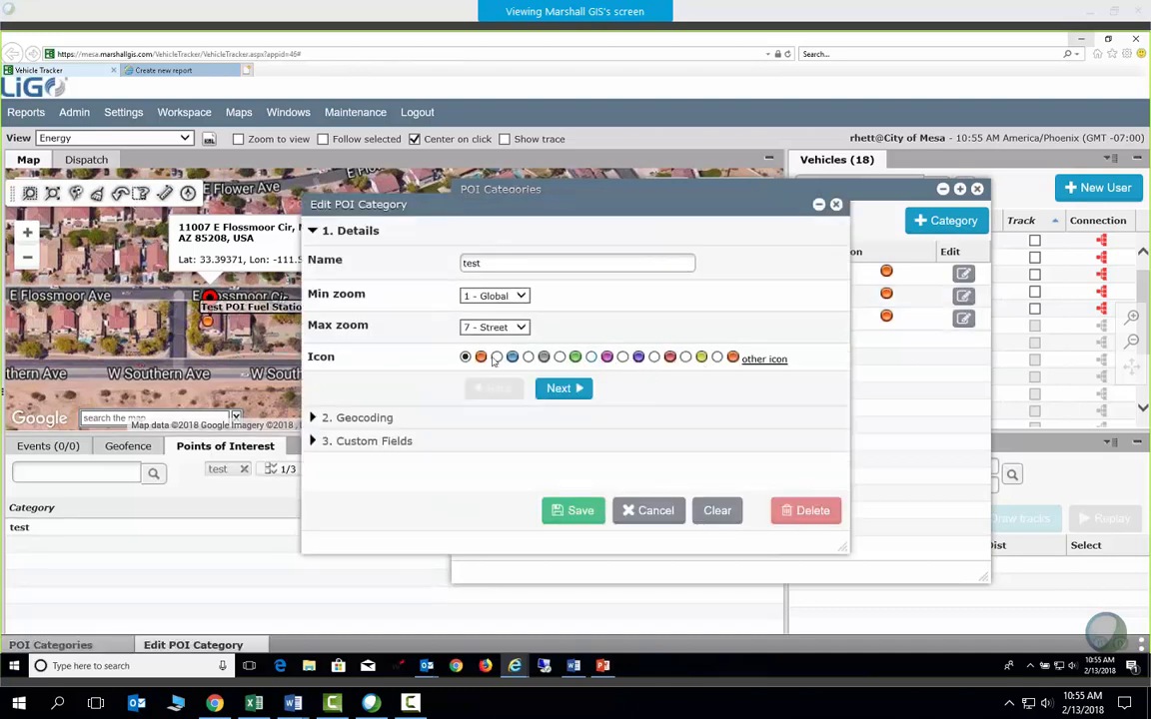
click(590, 356)
click(391, 419)
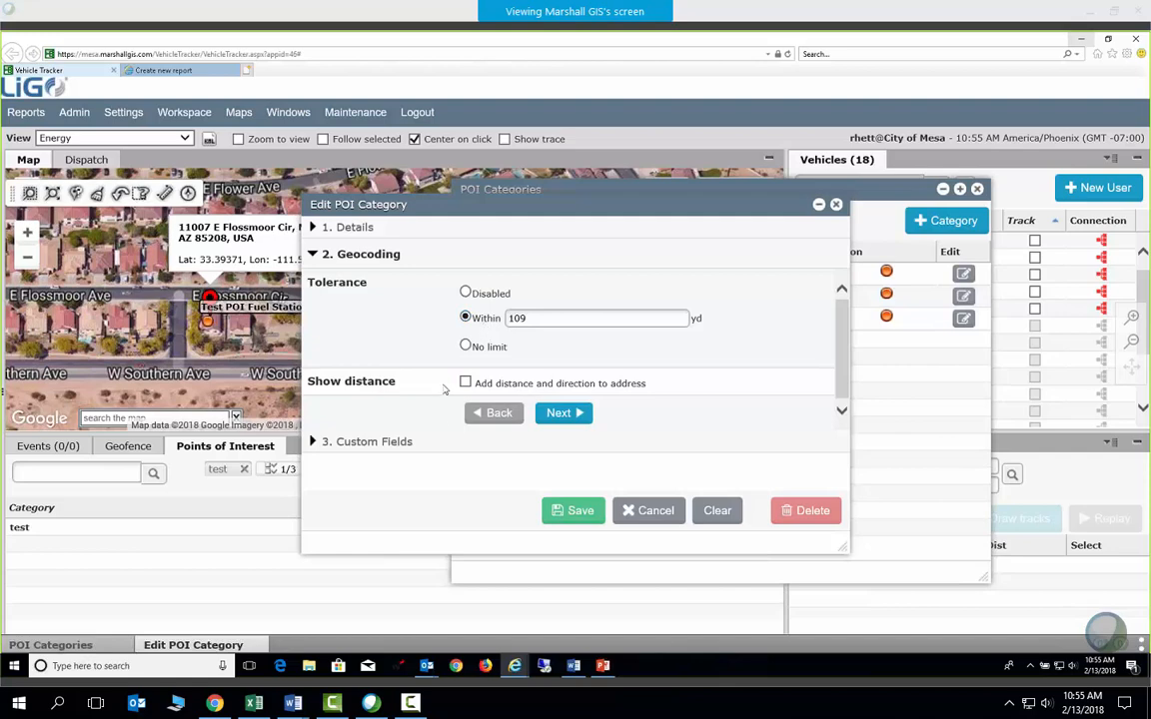
click(384, 444)
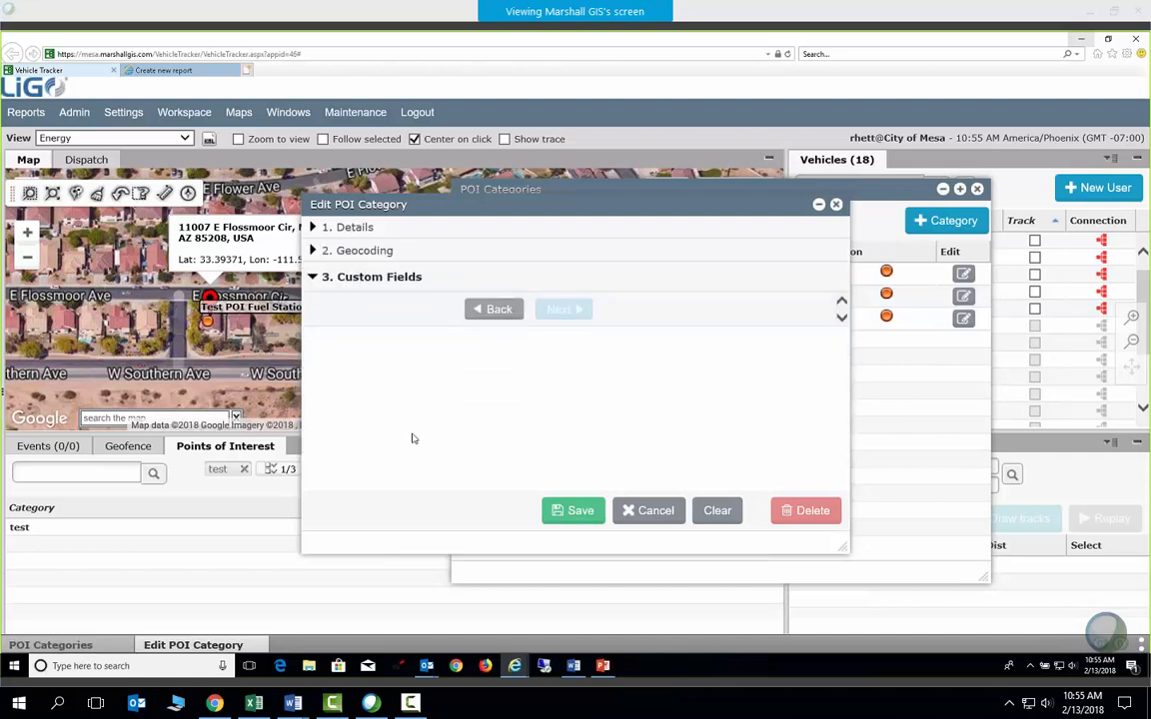
click(661, 514)
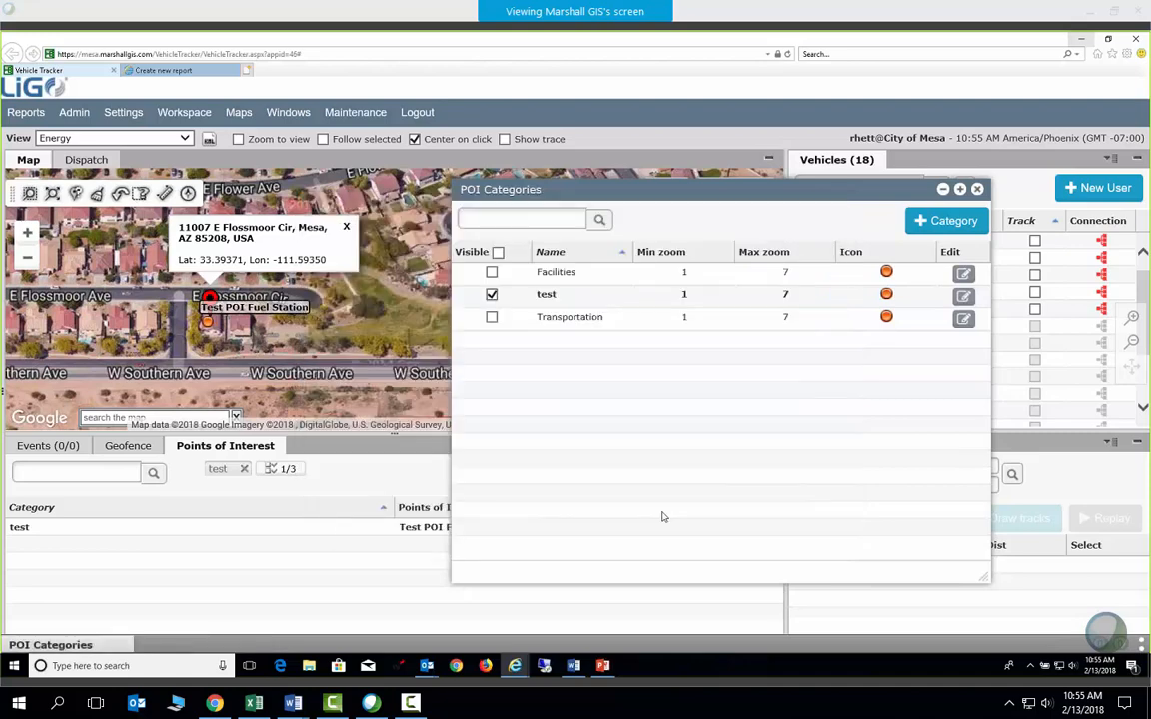
Close the POI Categories list, toggle Show labels for points of interest, and open Import
click(977, 189)
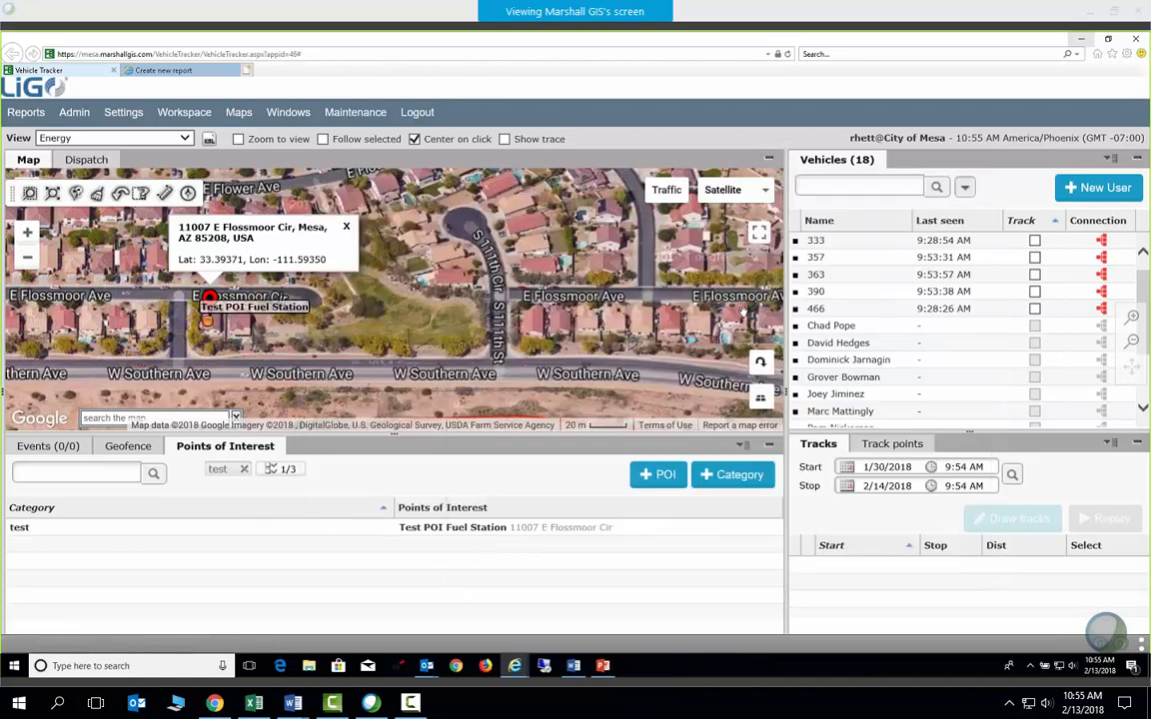
click(742, 450)
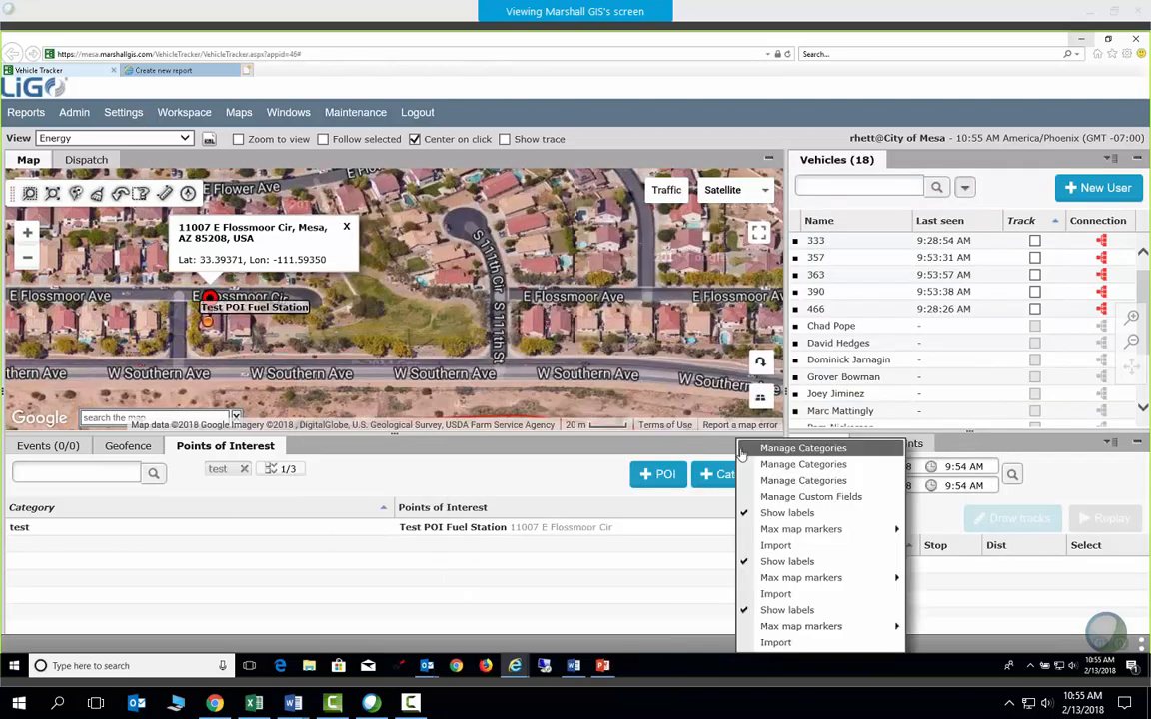
click(770, 612)
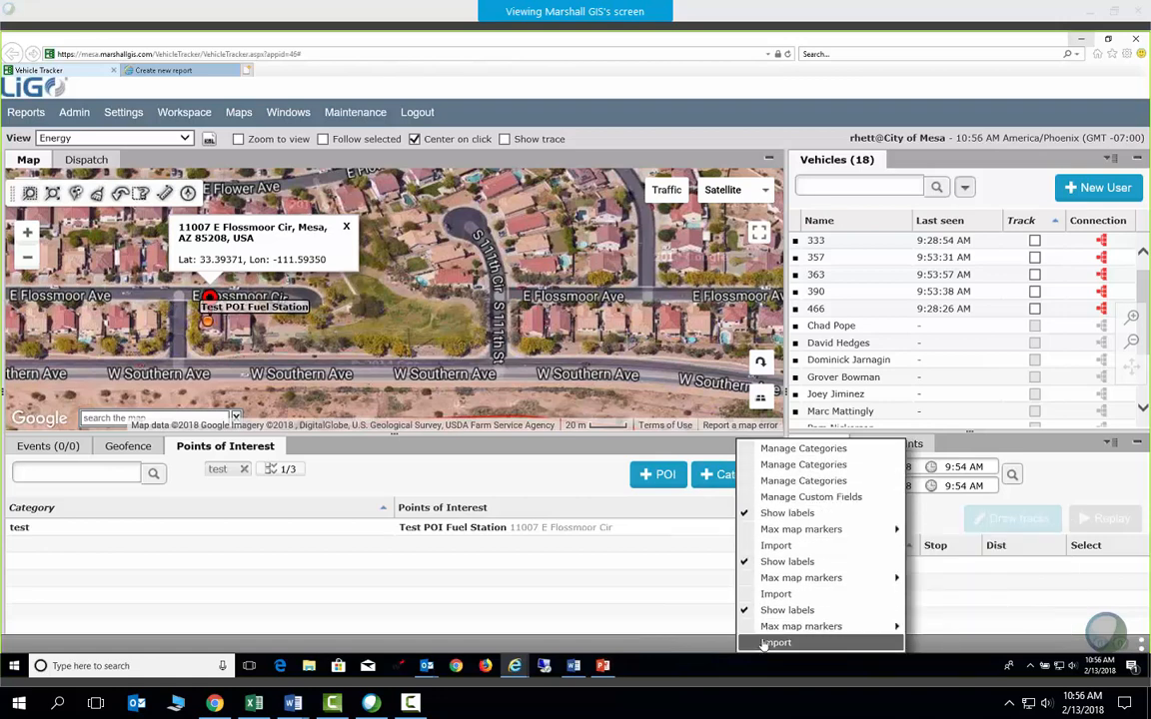
click(769, 545)
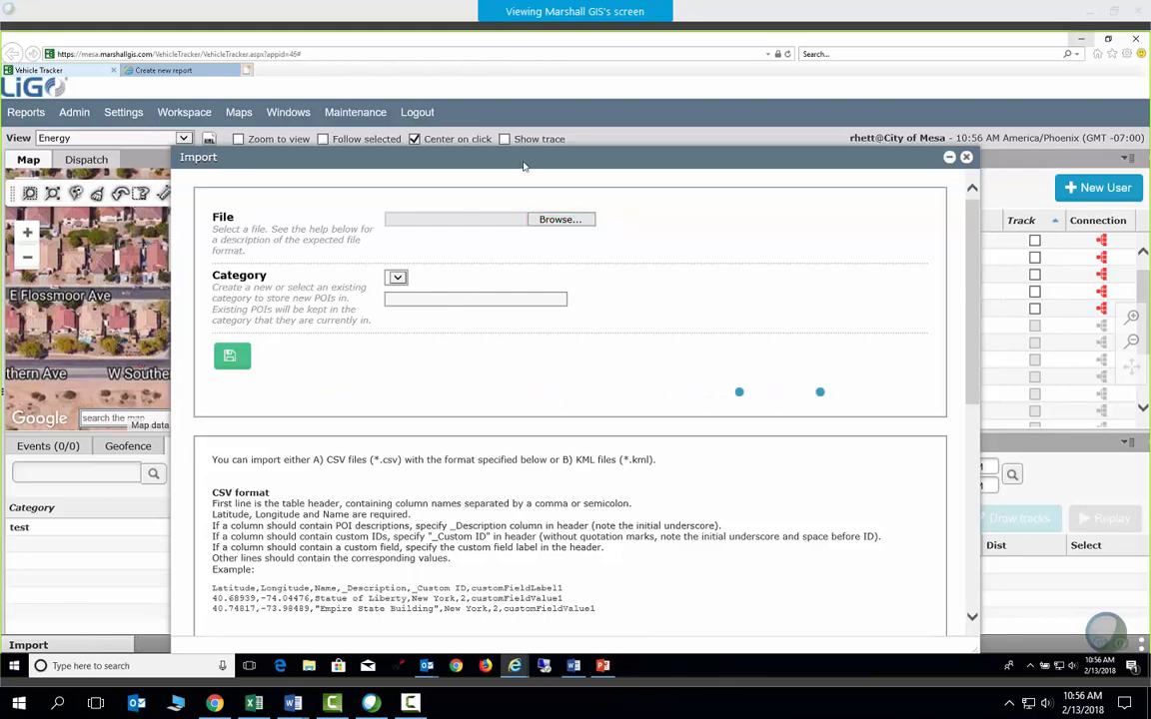
Move the Import form right, read through its CSV/KML help, then close it without importing
drag(526, 162, 555, 147)
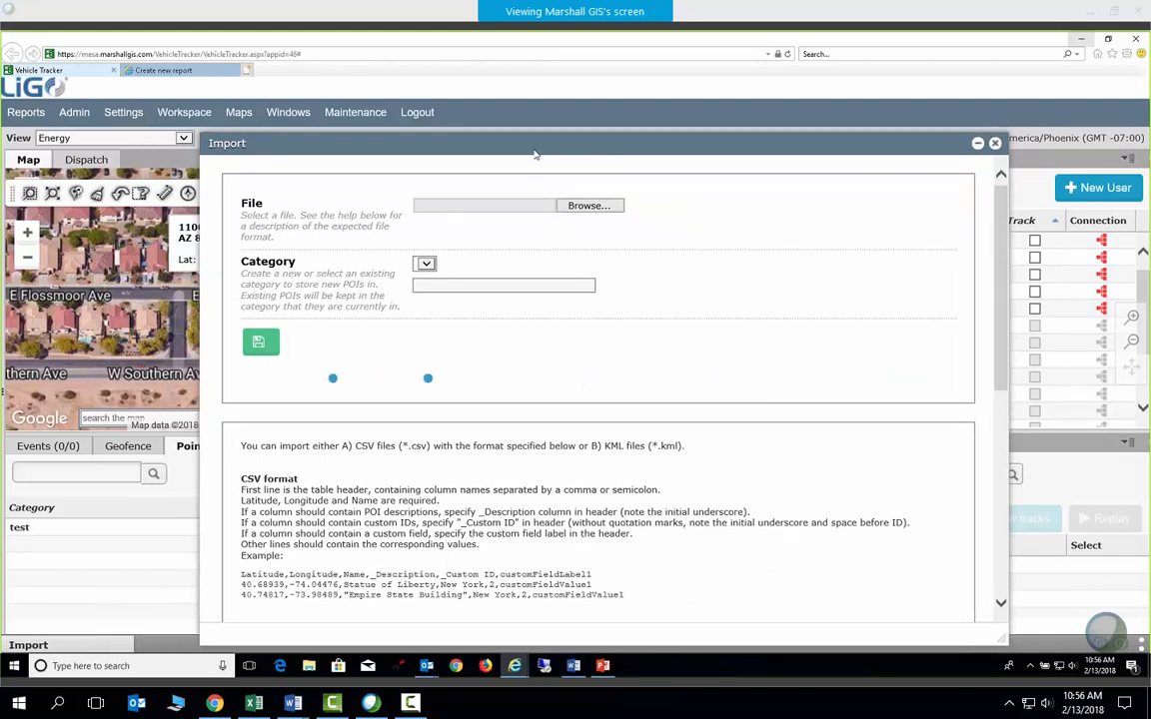
drag(536, 154, 642, 155)
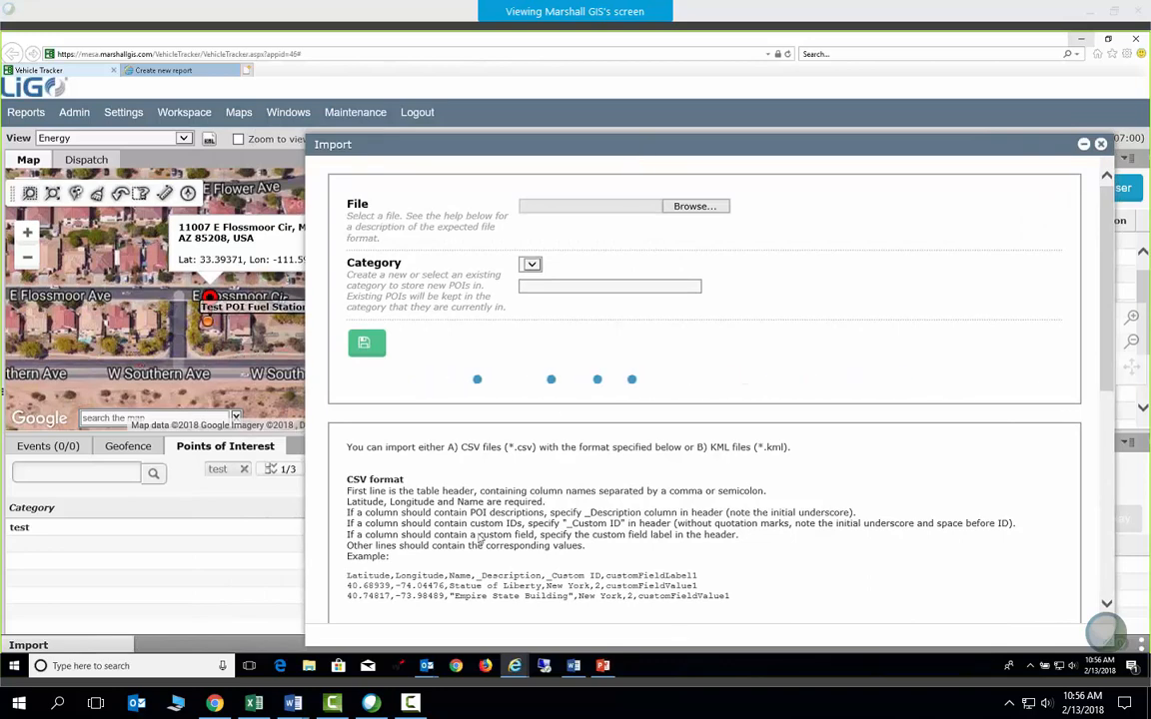
scroll(399, 511, down, 2)
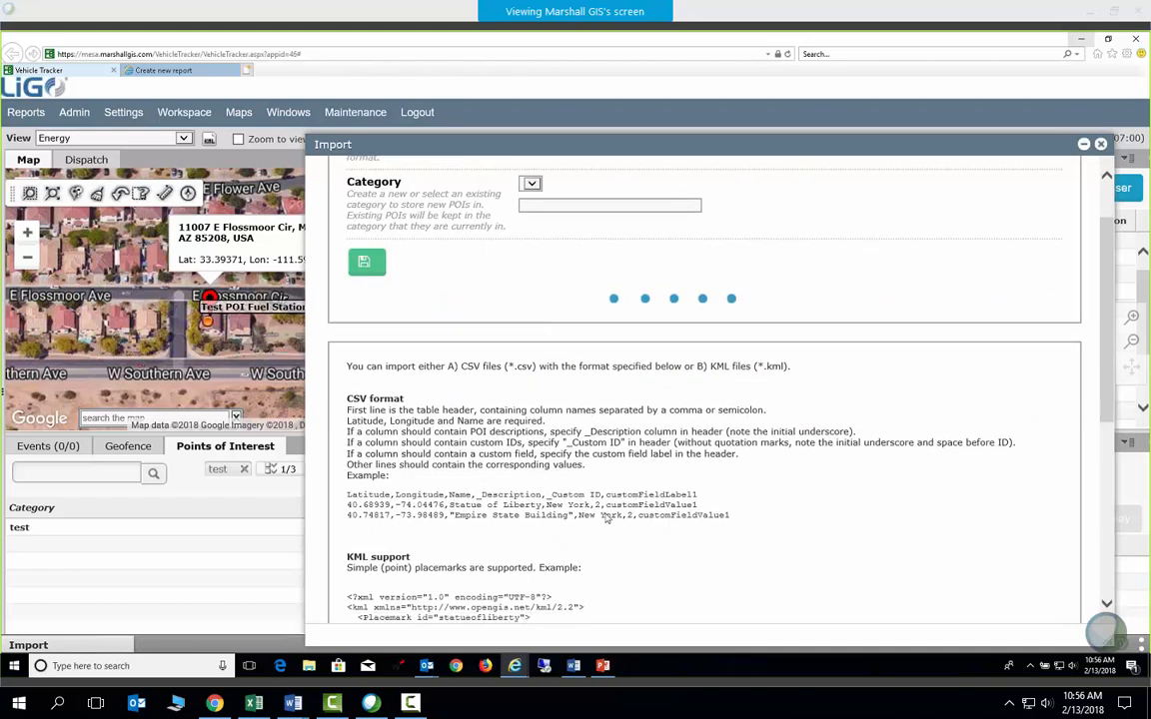
scroll(591, 520, down, 5)
scroll(606, 518, down, 1)
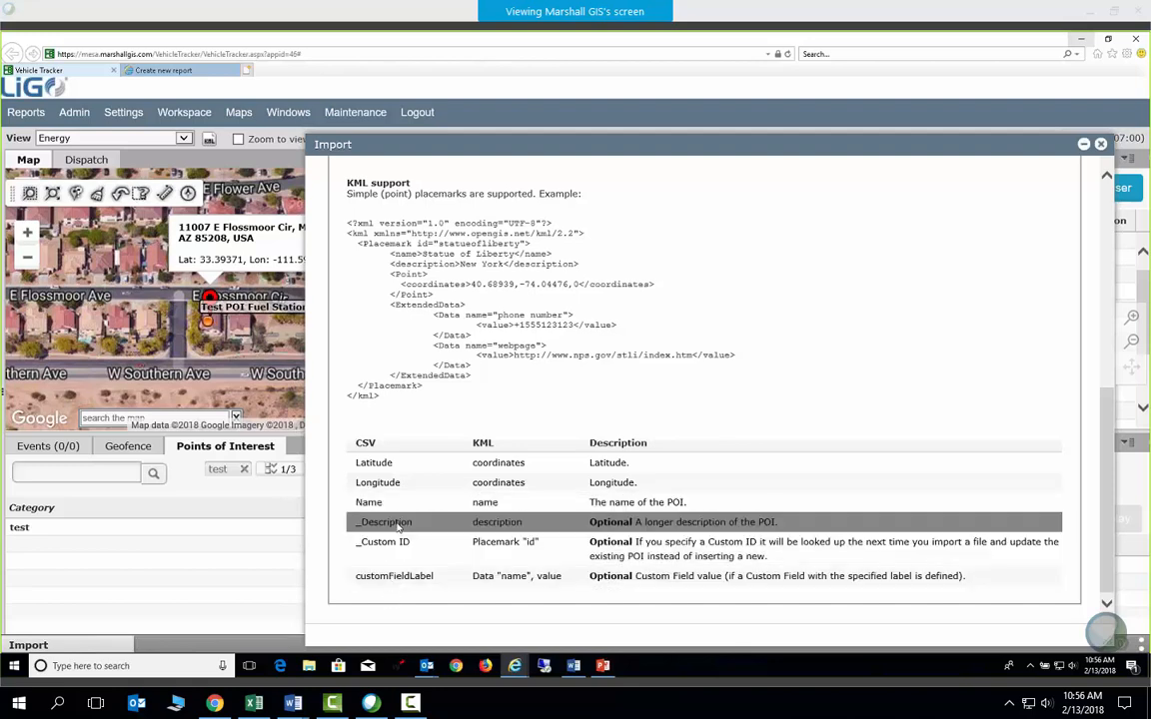
scroll(488, 341, up, 6)
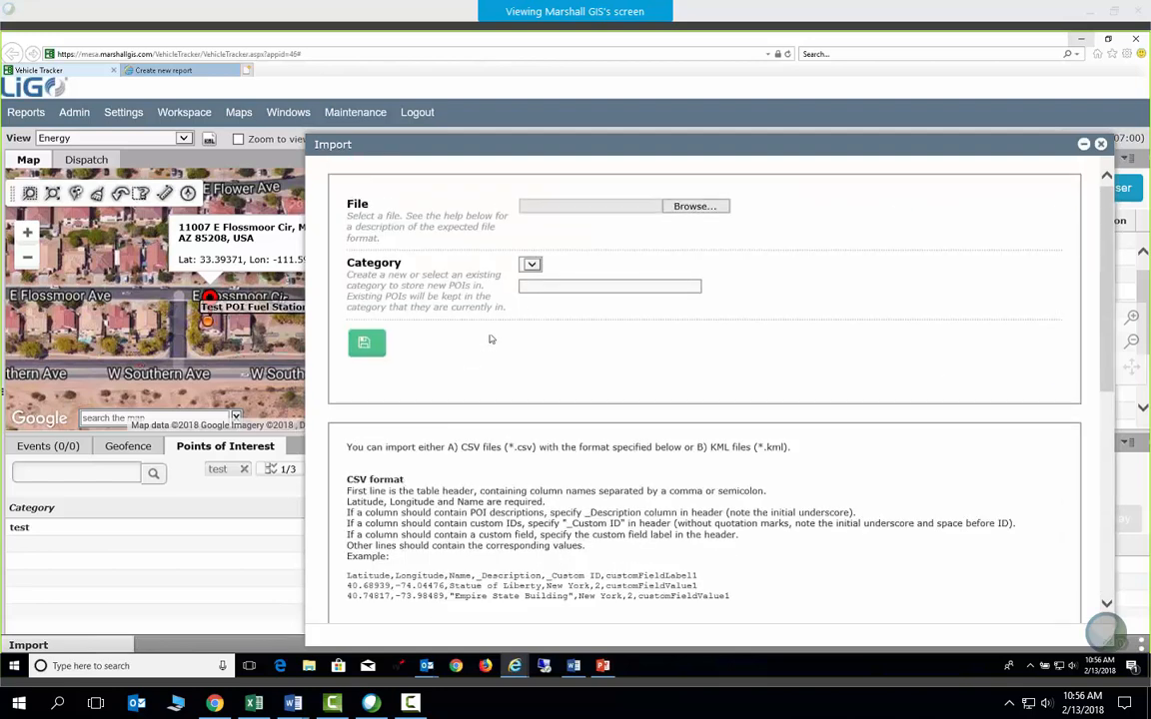
click(611, 287)
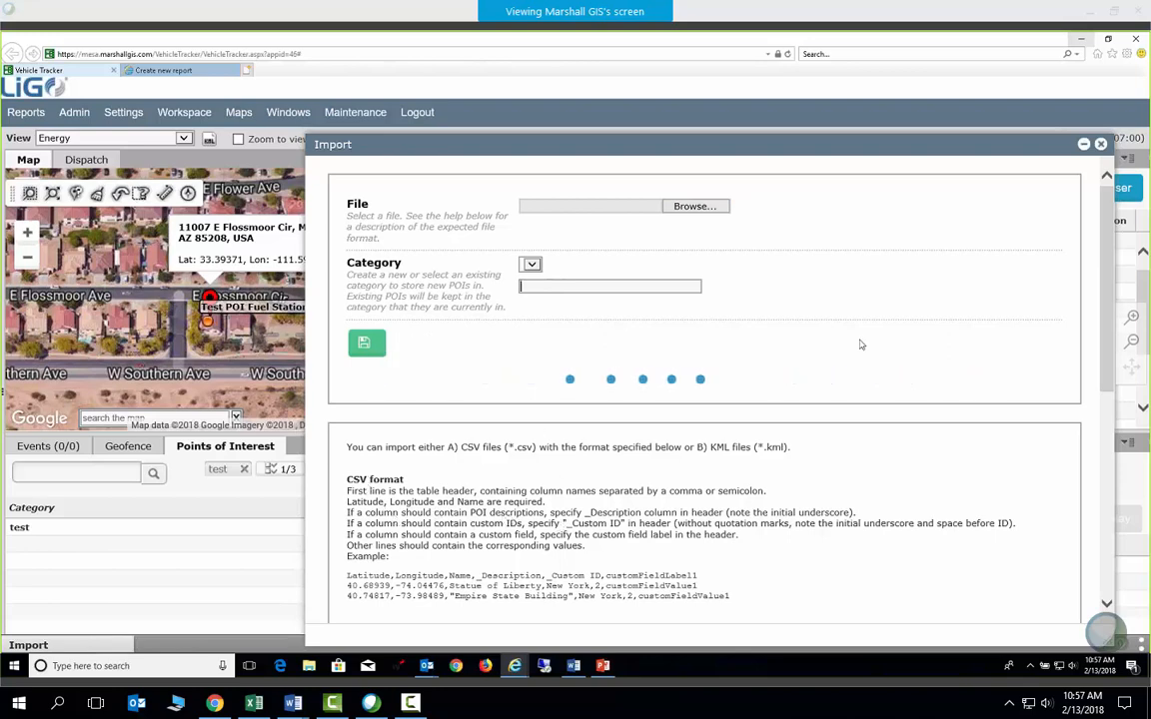
click(1100, 145)
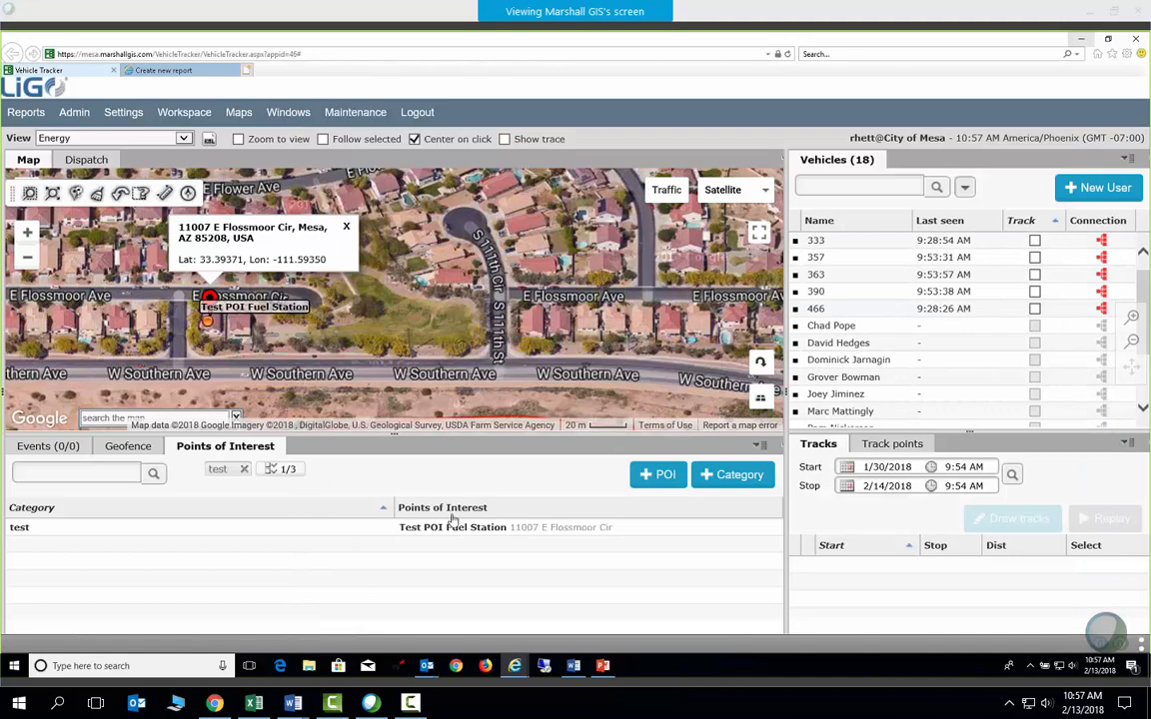
Centre the map on Test POI Fuel Station and bring up the Event Rules list
click(419, 533)
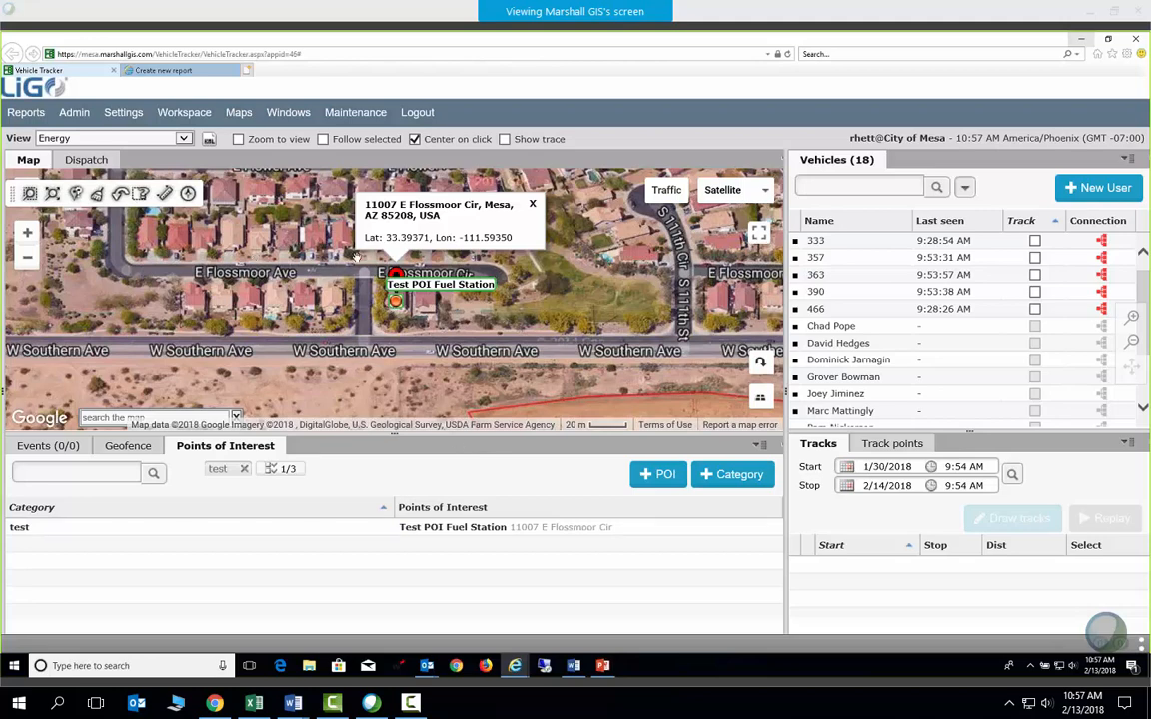
mouse_move(74, 112)
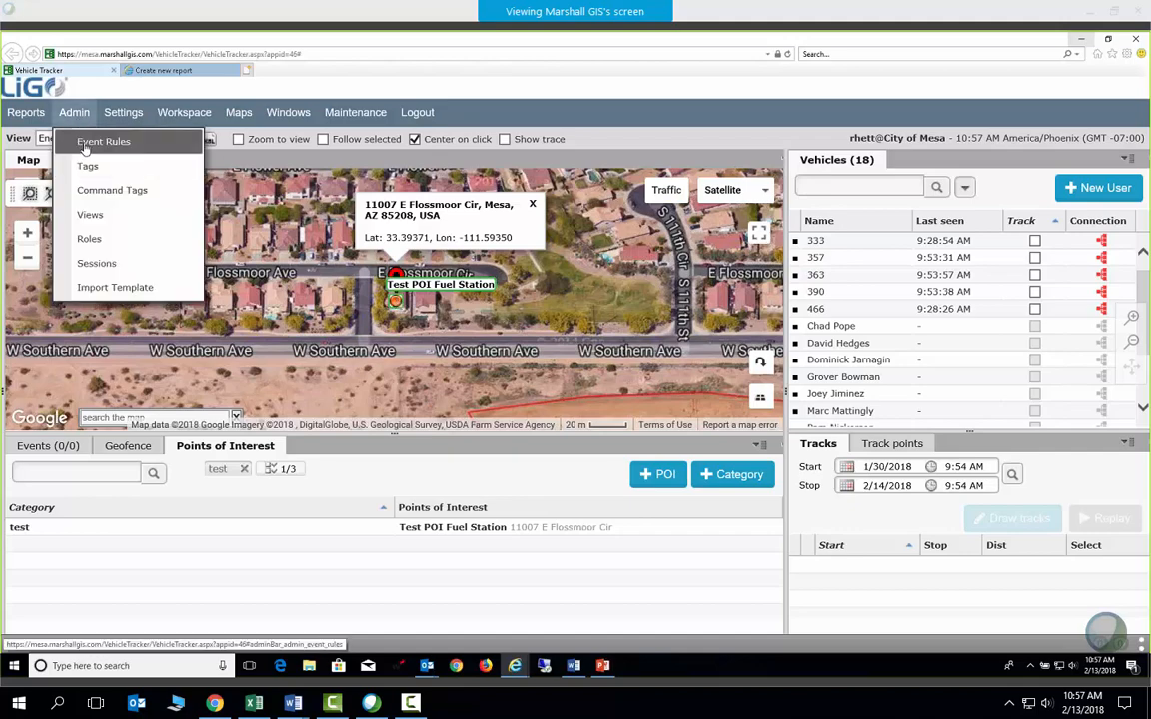
click(90, 141)
scroll(268, 468, down, 10)
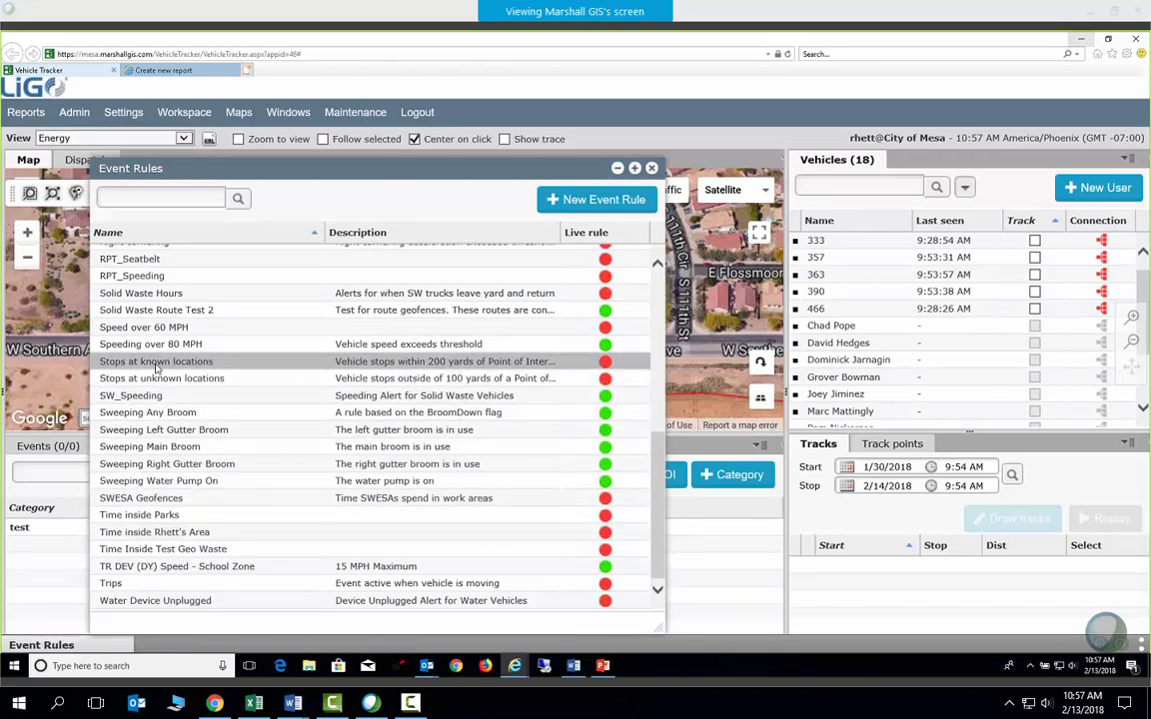
Open the Stops at known locations rule, inspect its 197 radius threshold, and cancel unsaved
click(173, 369)
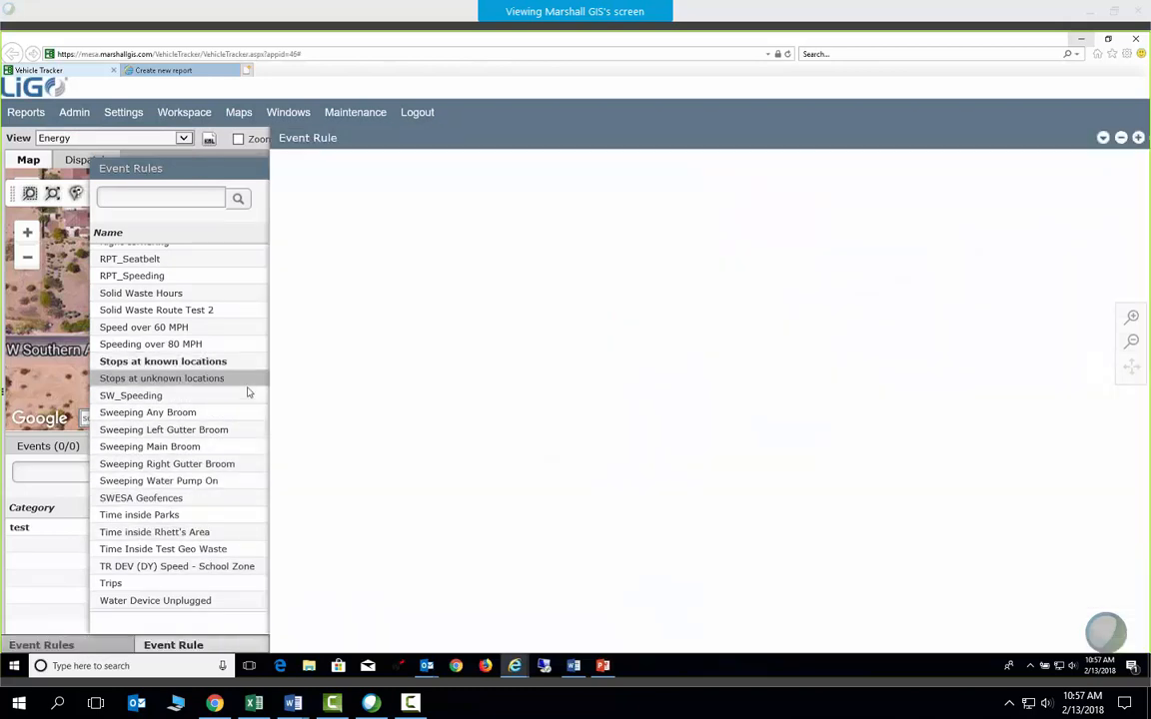
scroll(504, 480, down, 1)
scroll(504, 480, down, 3)
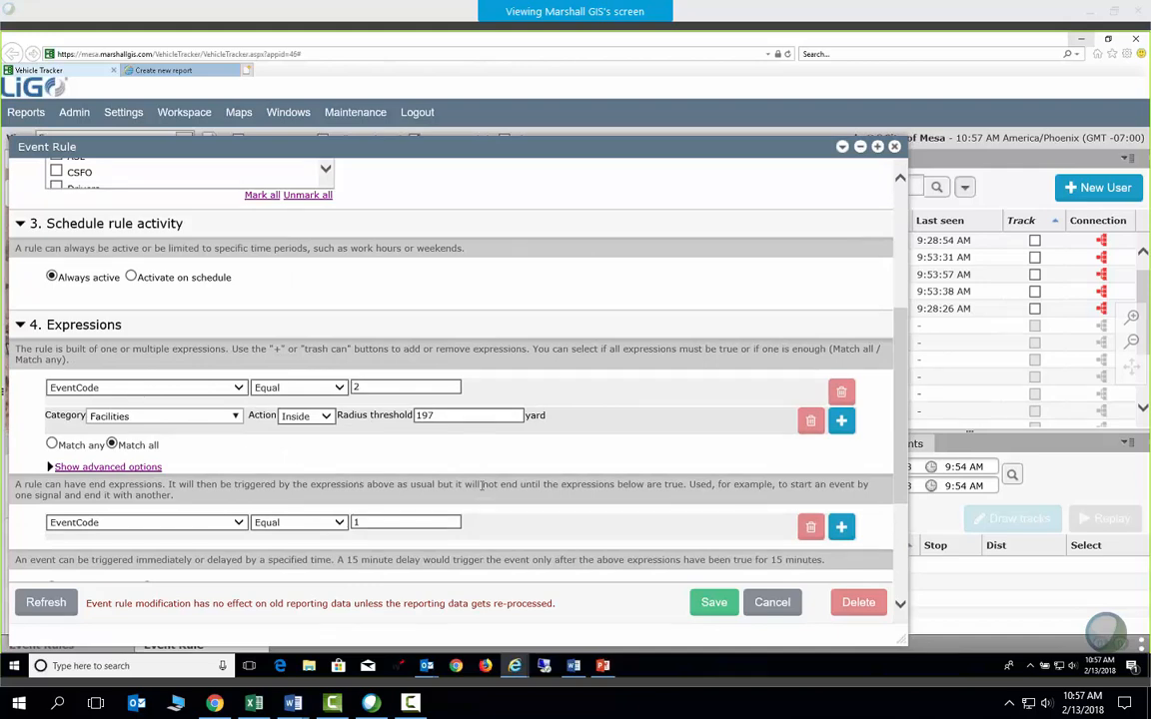
double_click(463, 414)
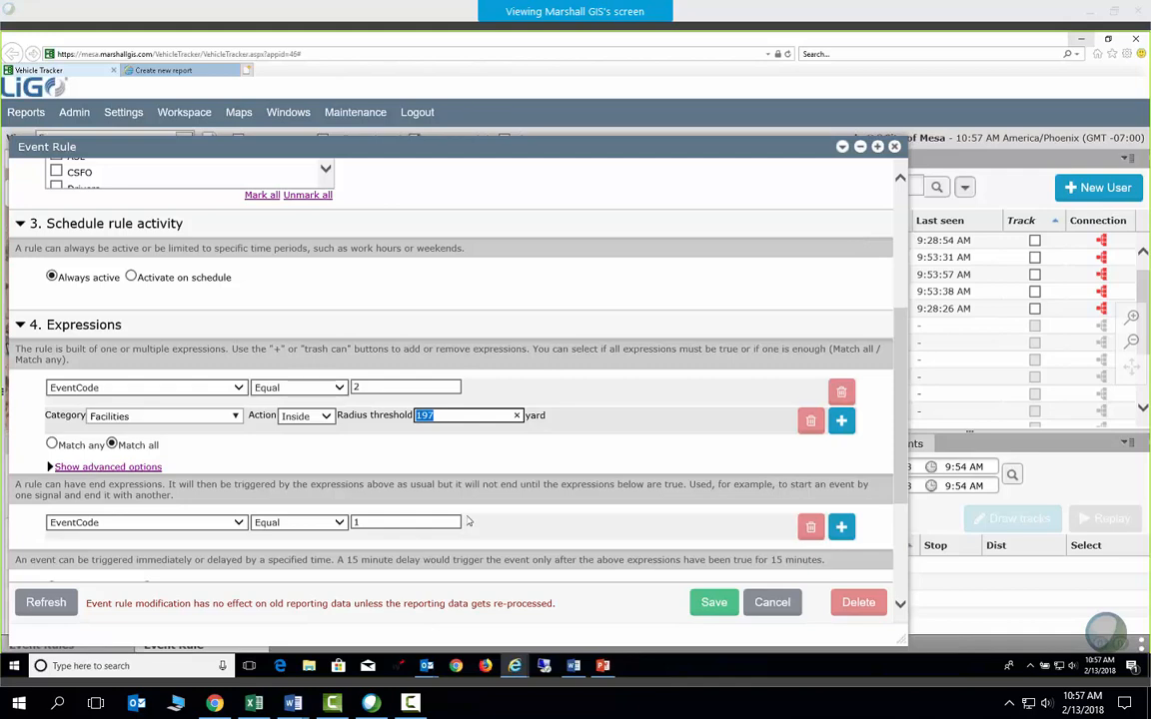
click(776, 606)
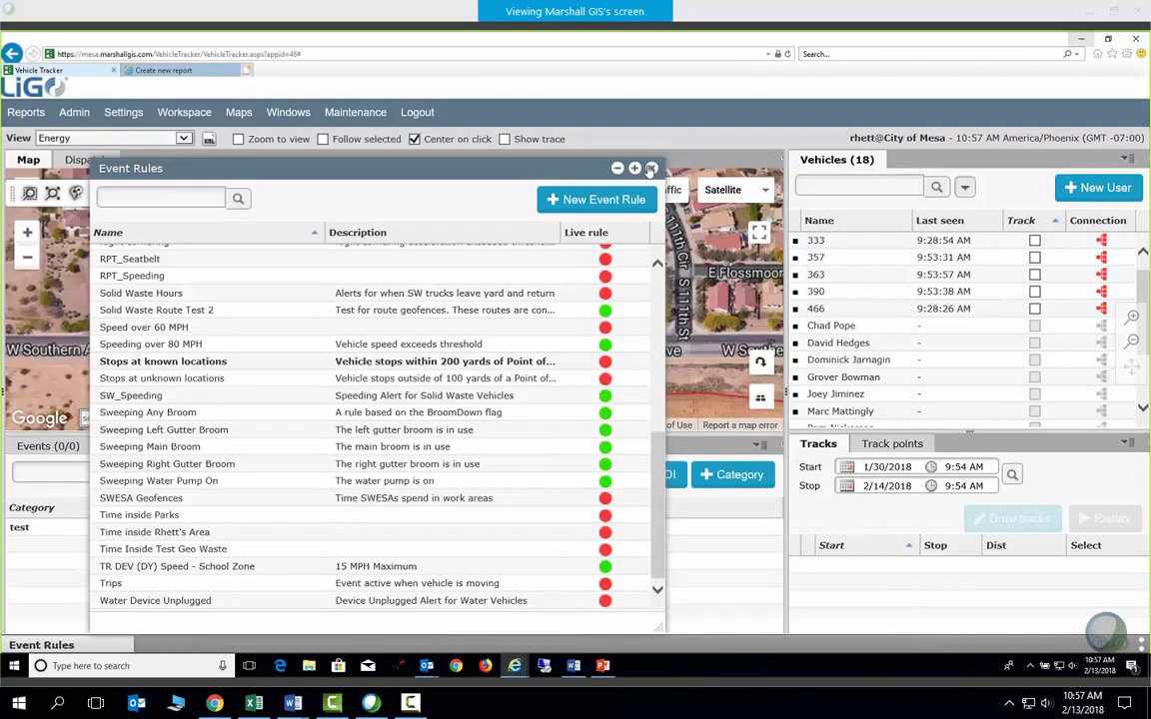
Close the Event Rules list and open the Time on Site report from the Reports menu
click(651, 169)
click(27, 112)
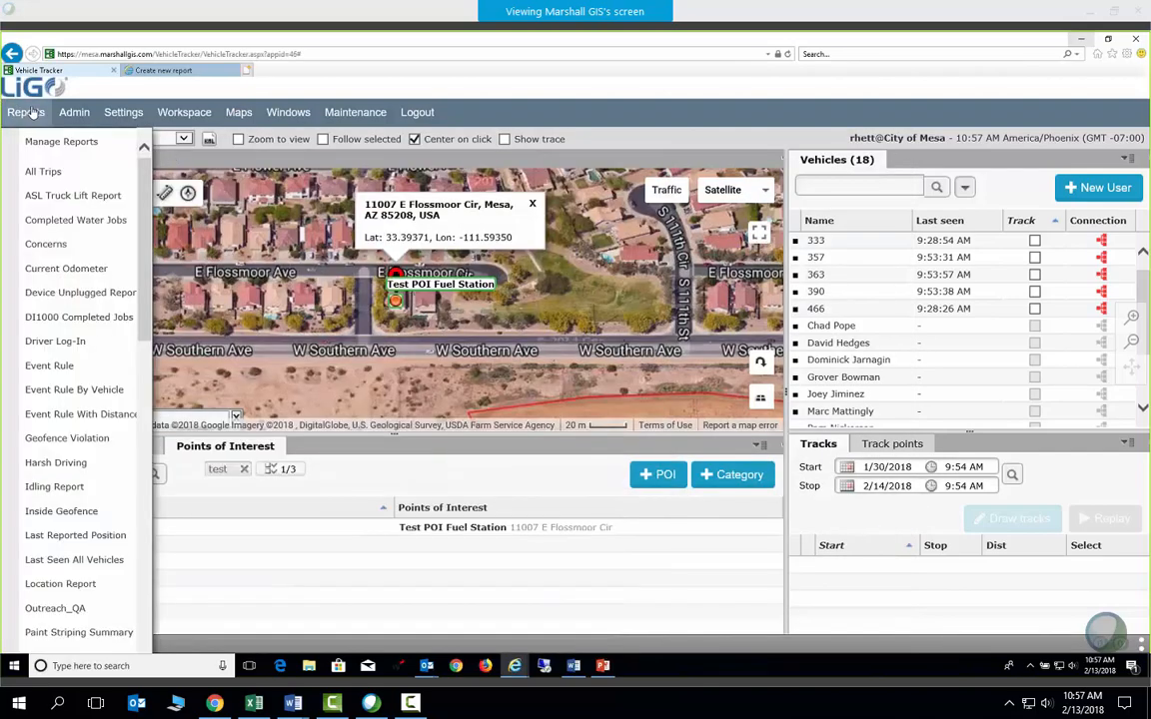
scroll(70, 233, down, 5)
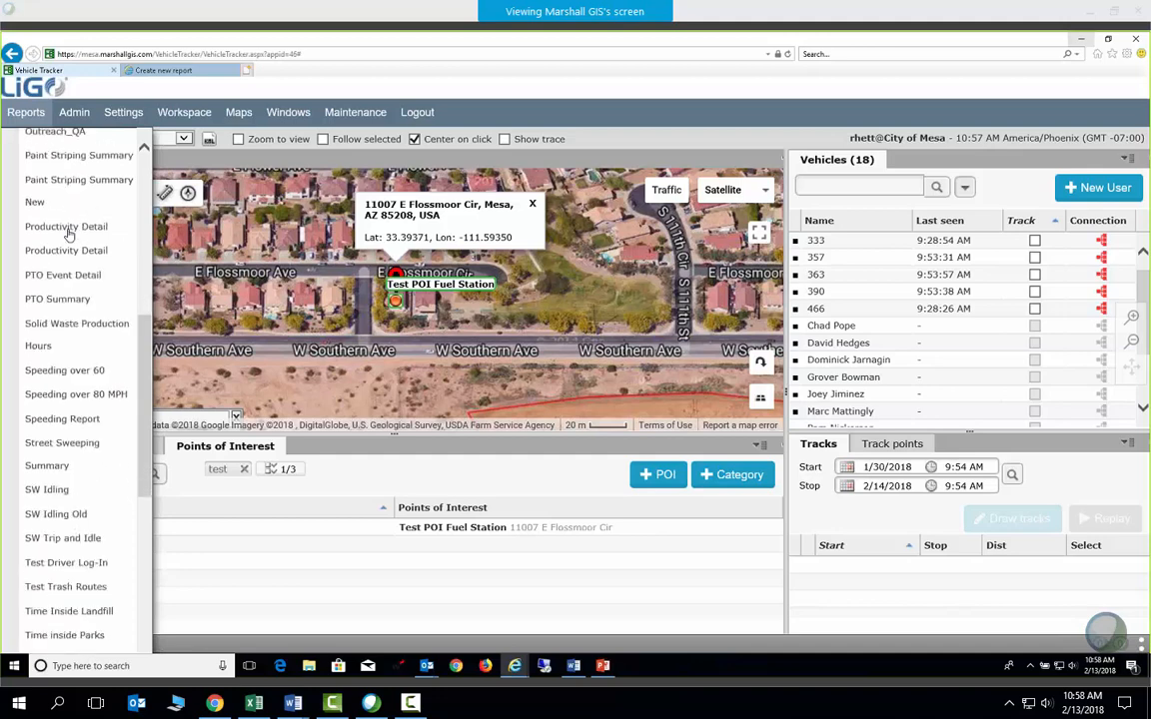
scroll(69, 235, down, 1)
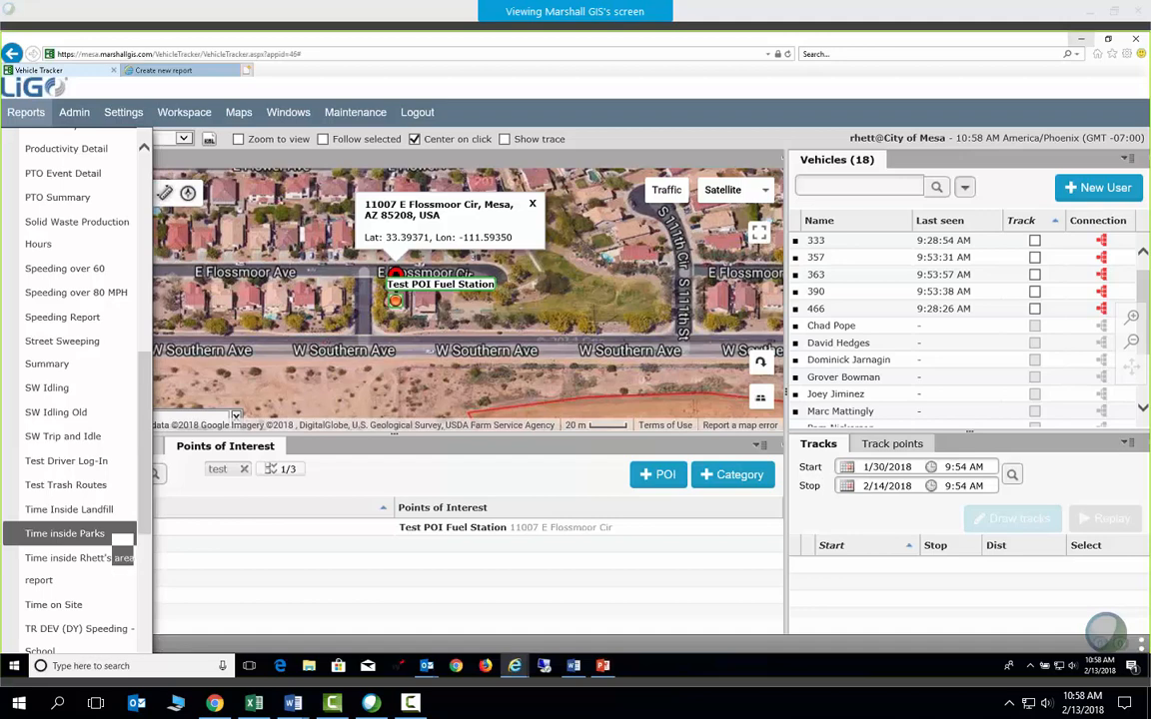
scroll(118, 545, down, 2)
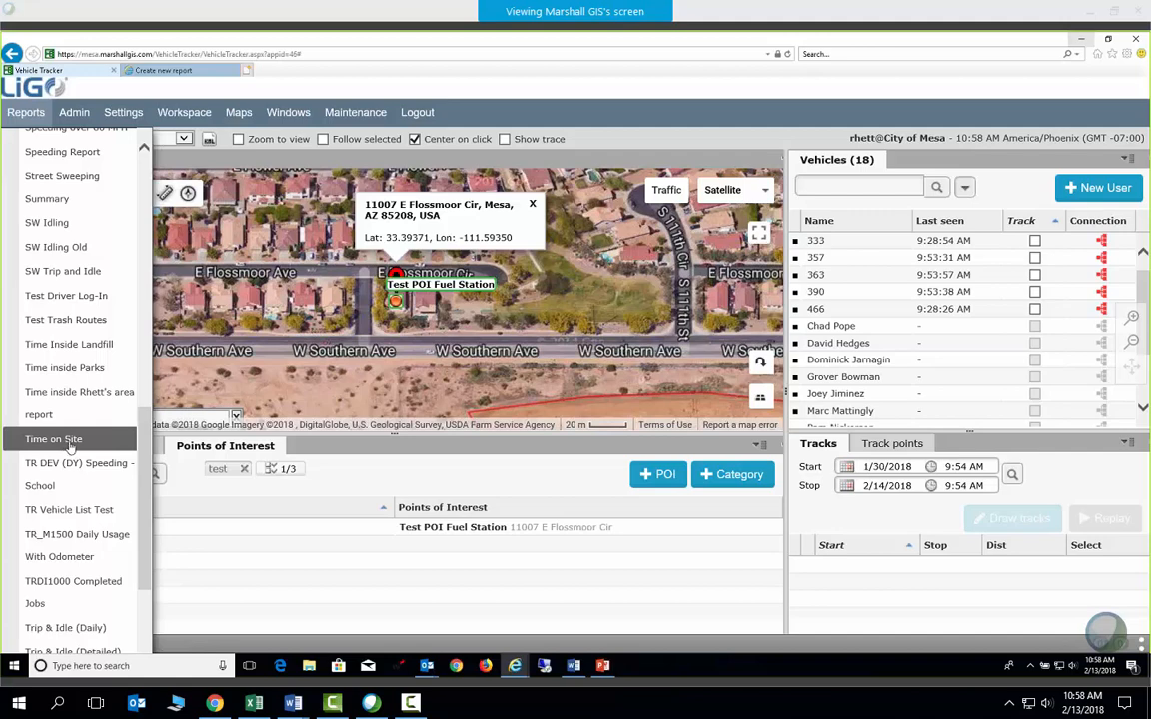
click(55, 439)
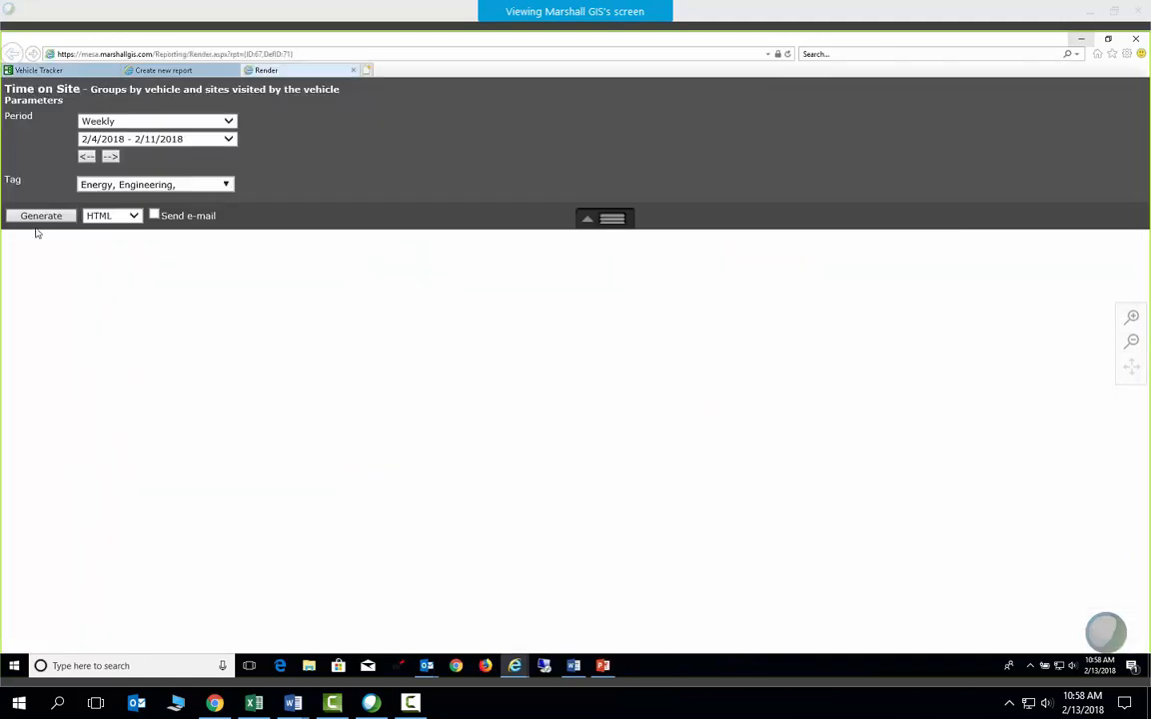
Generate the weekly Time on Site report for 2/4/2018–2/11/2018, then return to the map
click(40, 216)
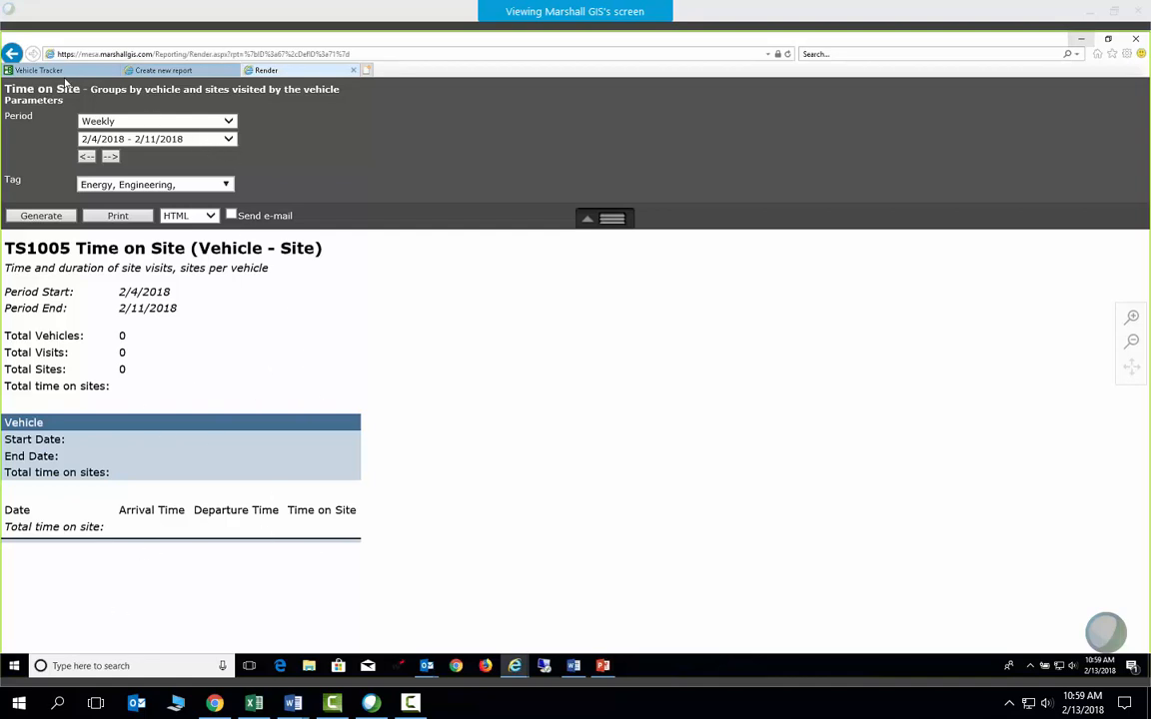
click(40, 70)
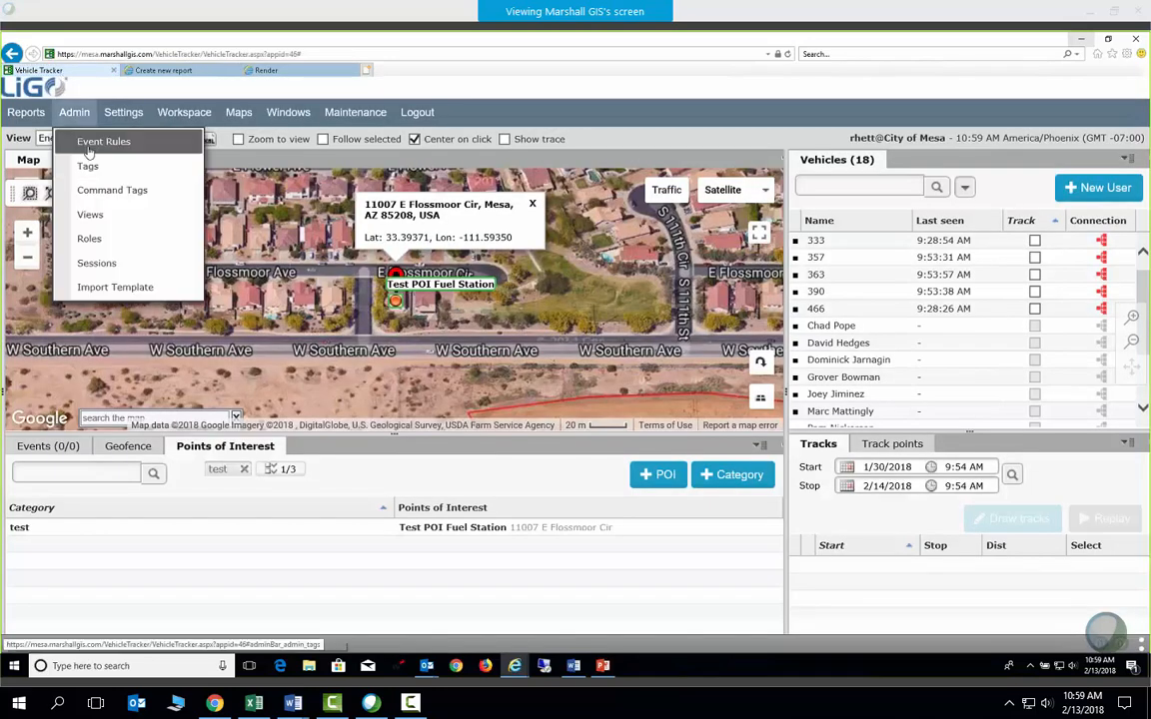
Return from the report to the Vehicle Tracker map page listing Test POI Fuel Station
mouse_move(30, 114)
scroll(66, 194, up, 4)
scroll(67, 199, up, 4)
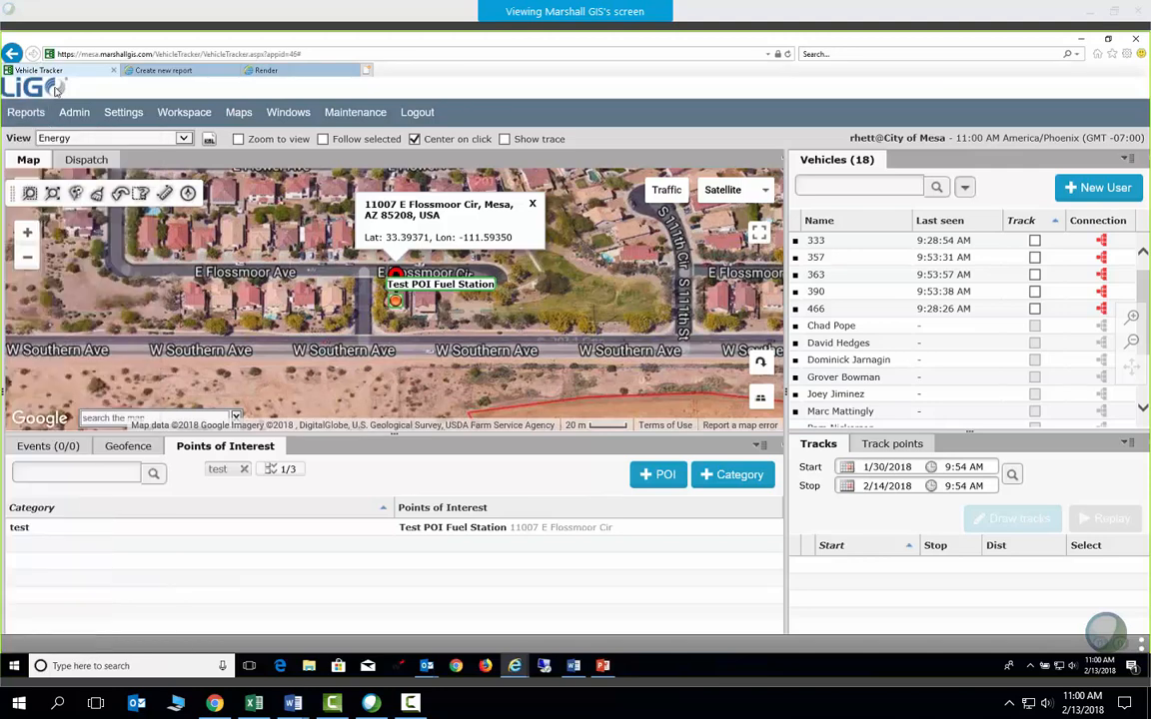
mouse_move(27, 114)
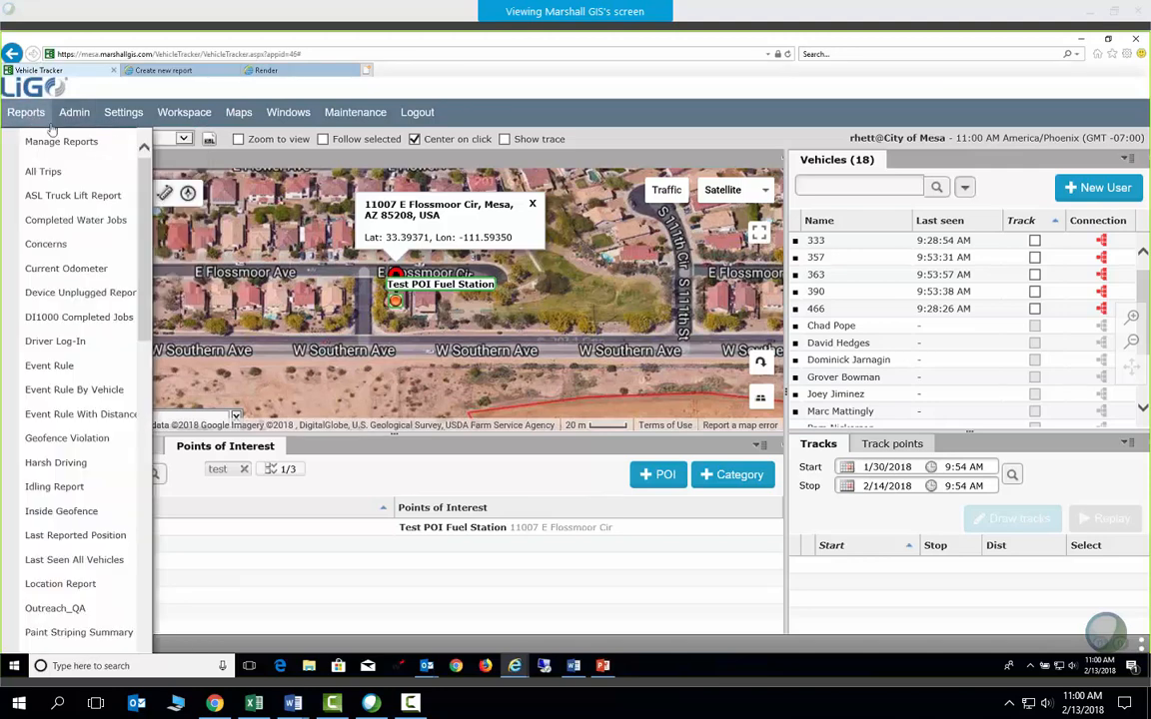
Browse the Event Rules list, close it, and make the map taller above the Points of Interest panel
click(80, 142)
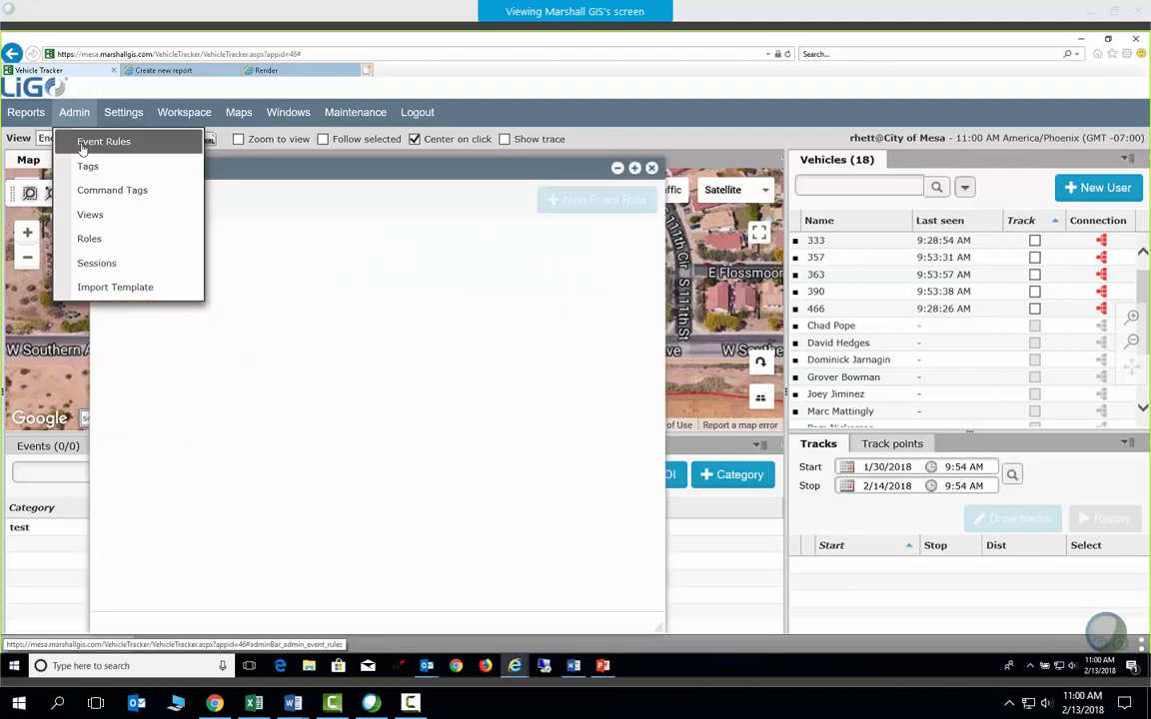
scroll(216, 438, down, 3)
scroll(216, 438, down, 5)
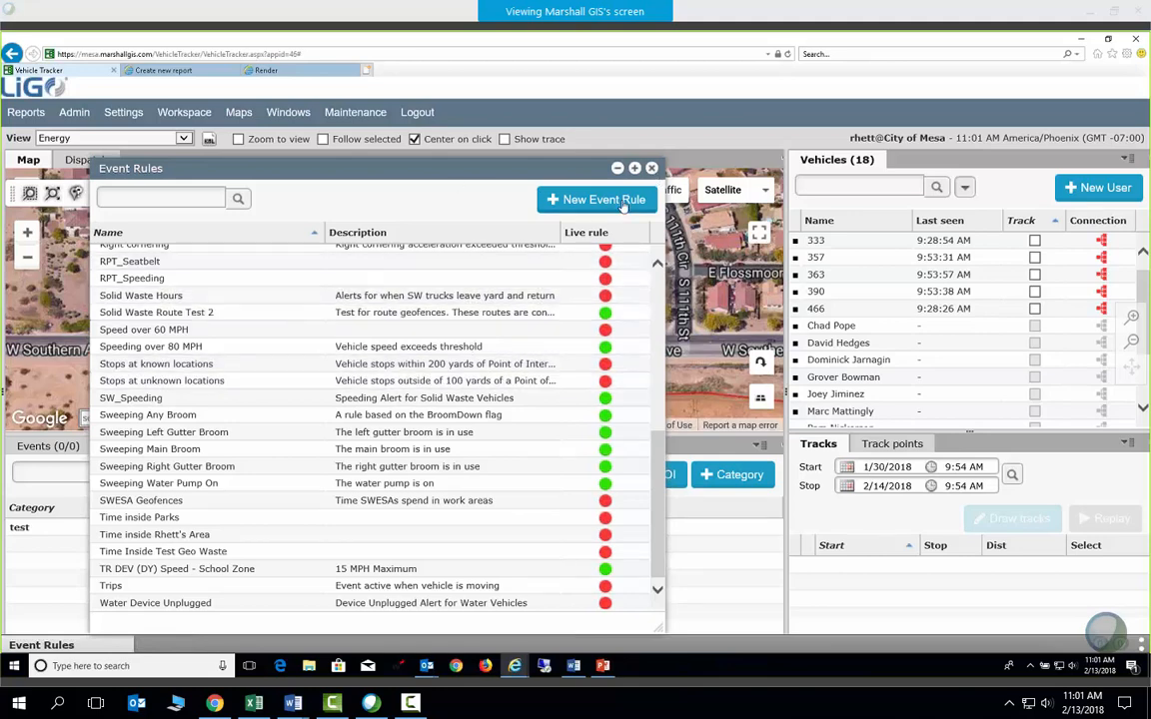
click(651, 168)
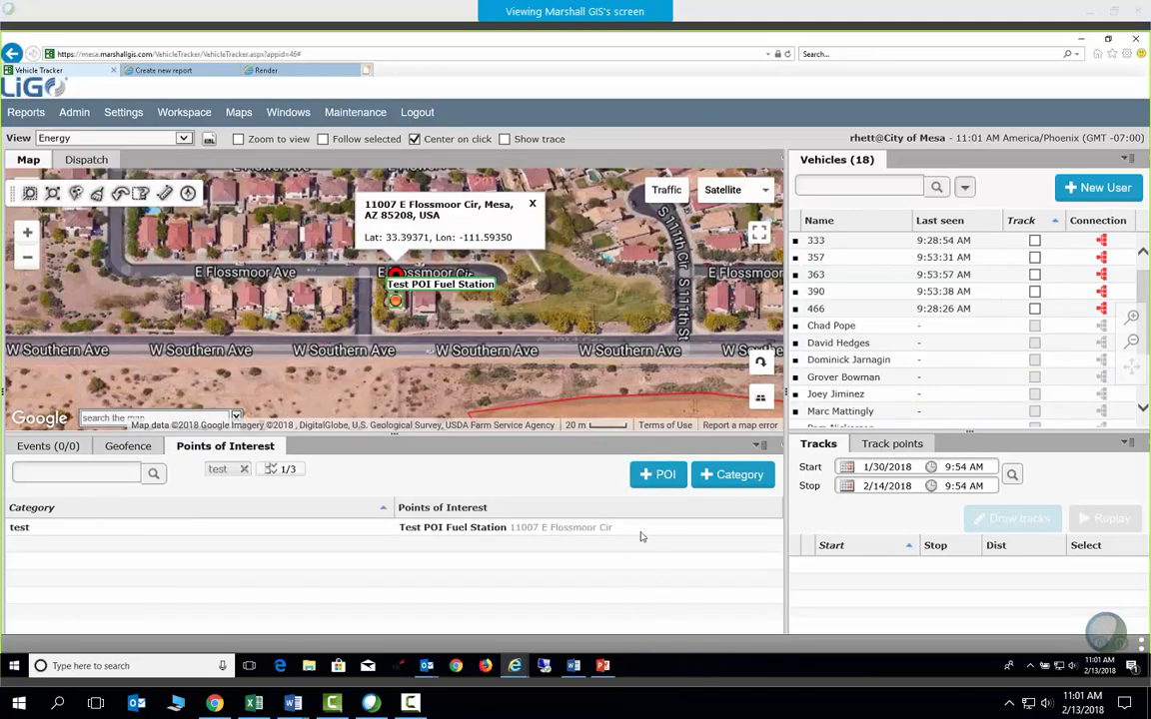
drag(561, 436, 622, 490)
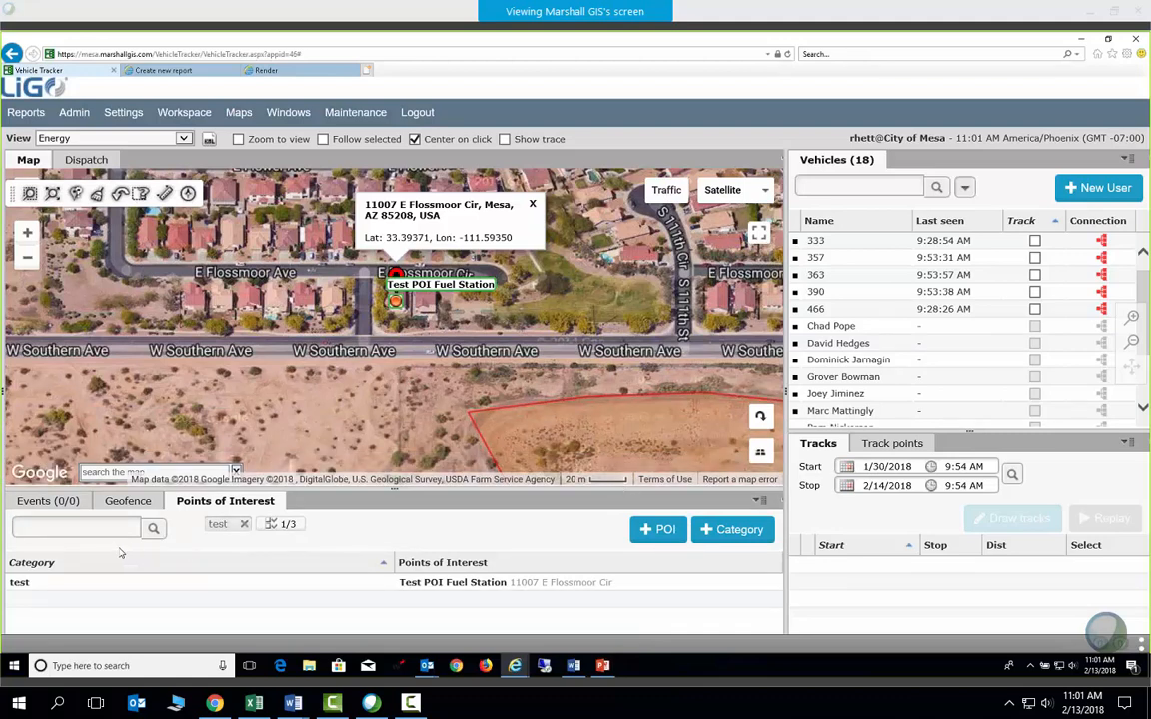
Delete the Test POI Fuel Station point of interest
right_click(112, 583)
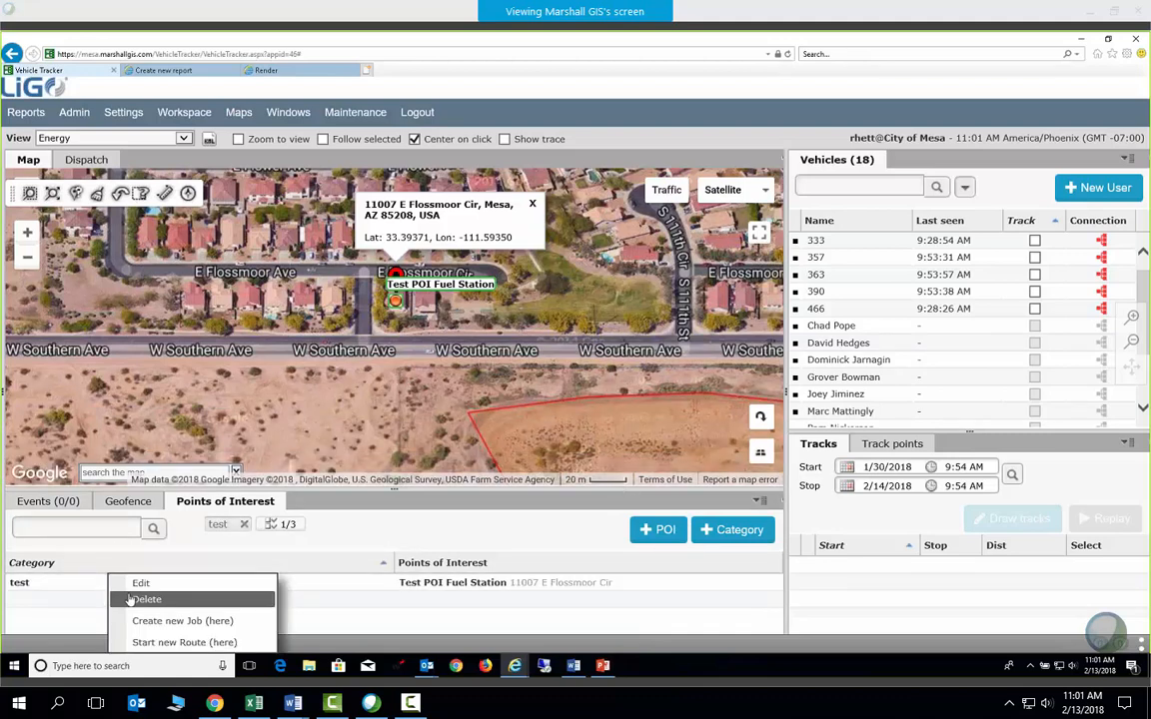
click(141, 600)
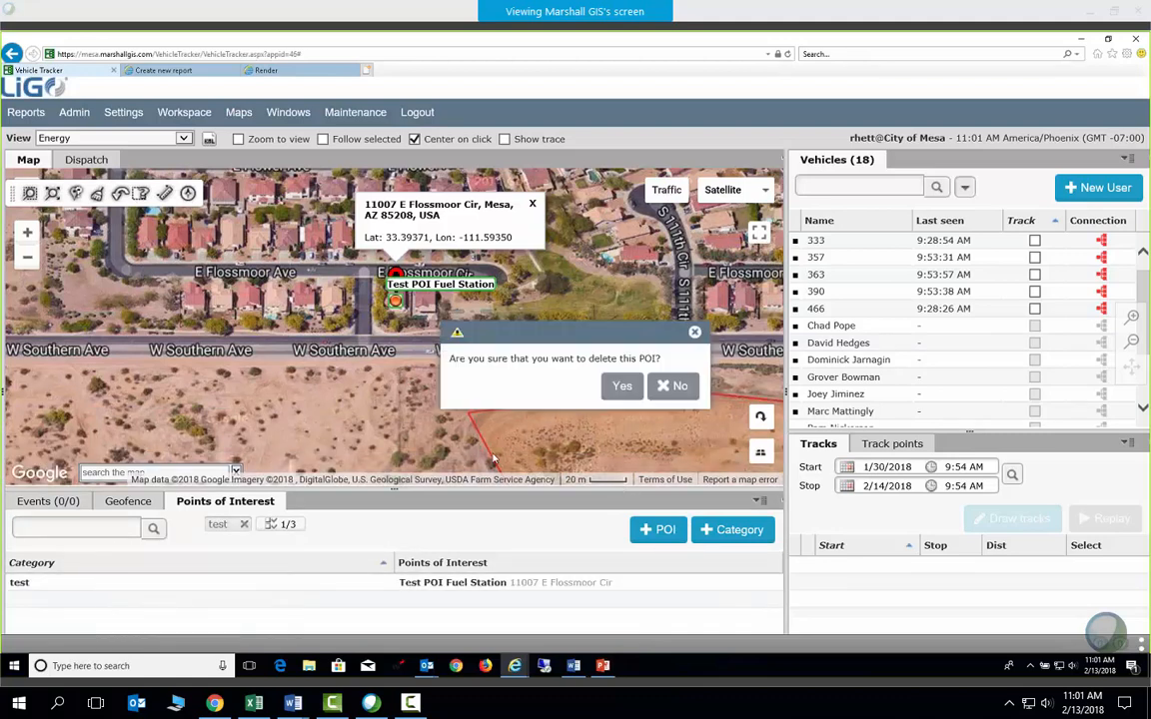
click(621, 388)
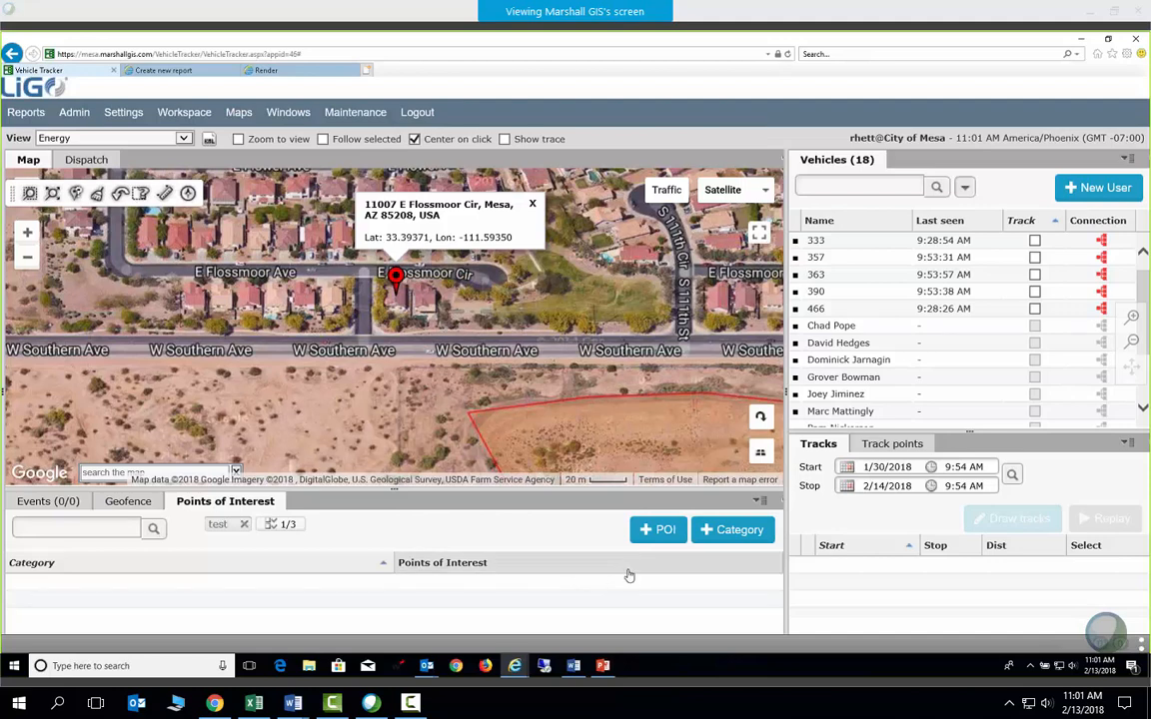
Clear the address popup and leftover marker from the map, then switch to the training presentation
click(532, 204)
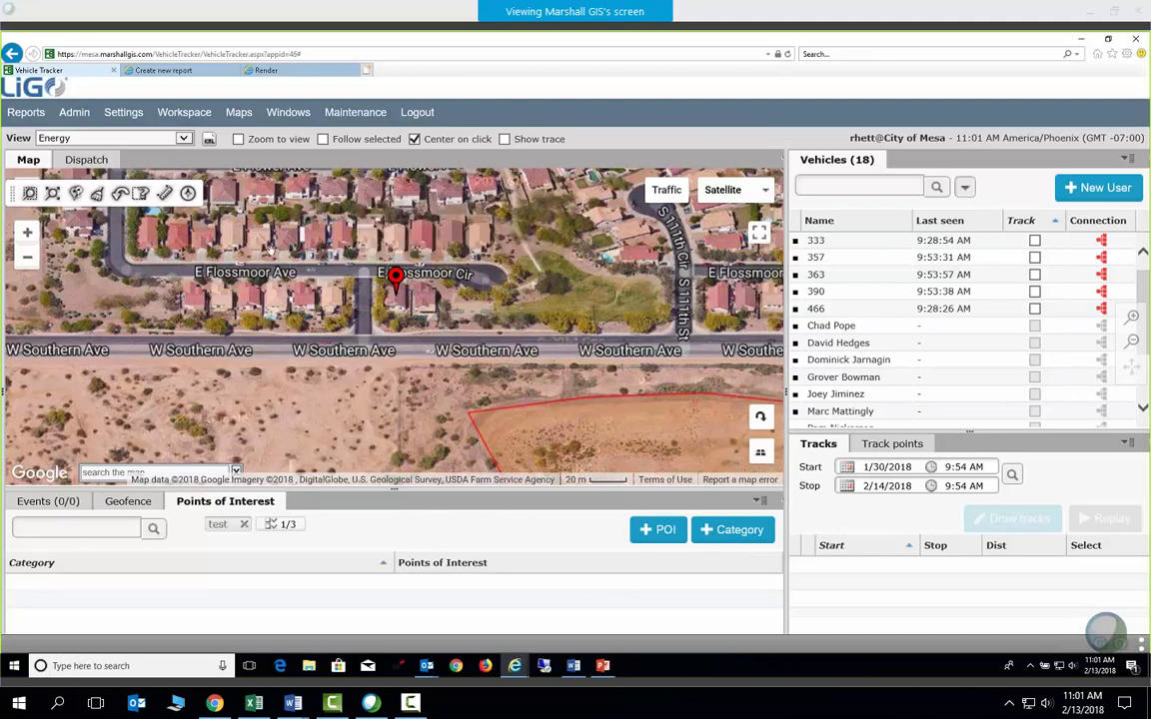
click(99, 196)
click(602, 666)
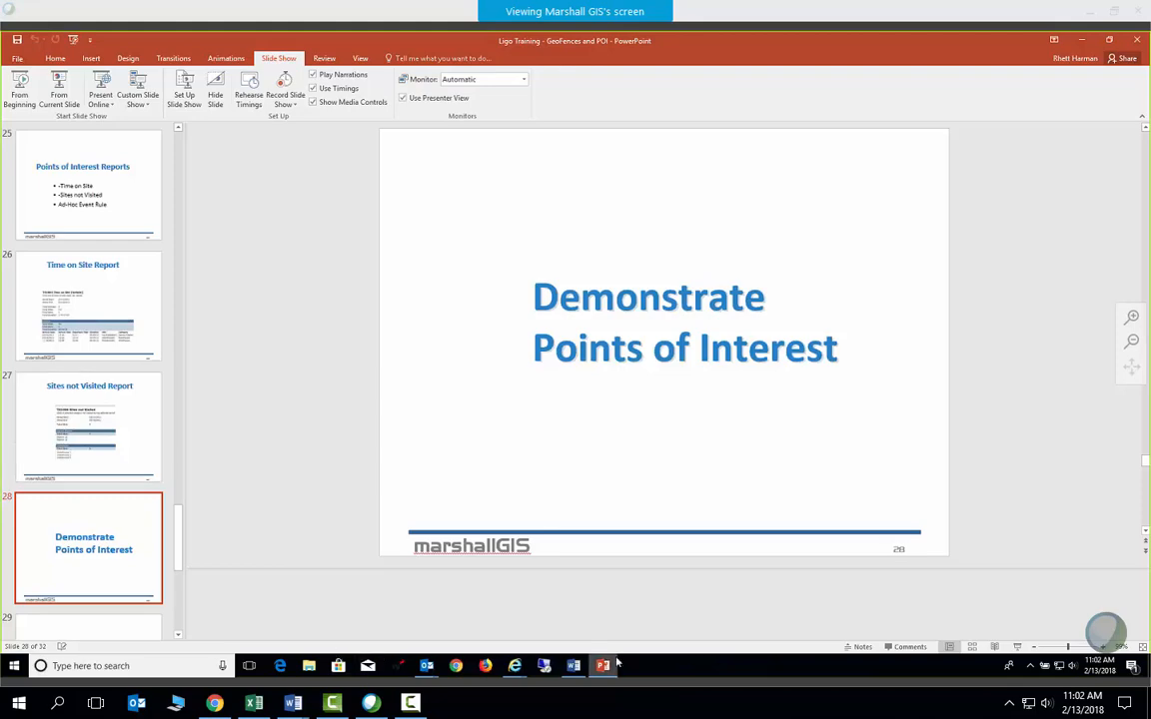
Bring the Vehicle Tracker map window back to the front from the taskbar preview
mouse_move(515, 665)
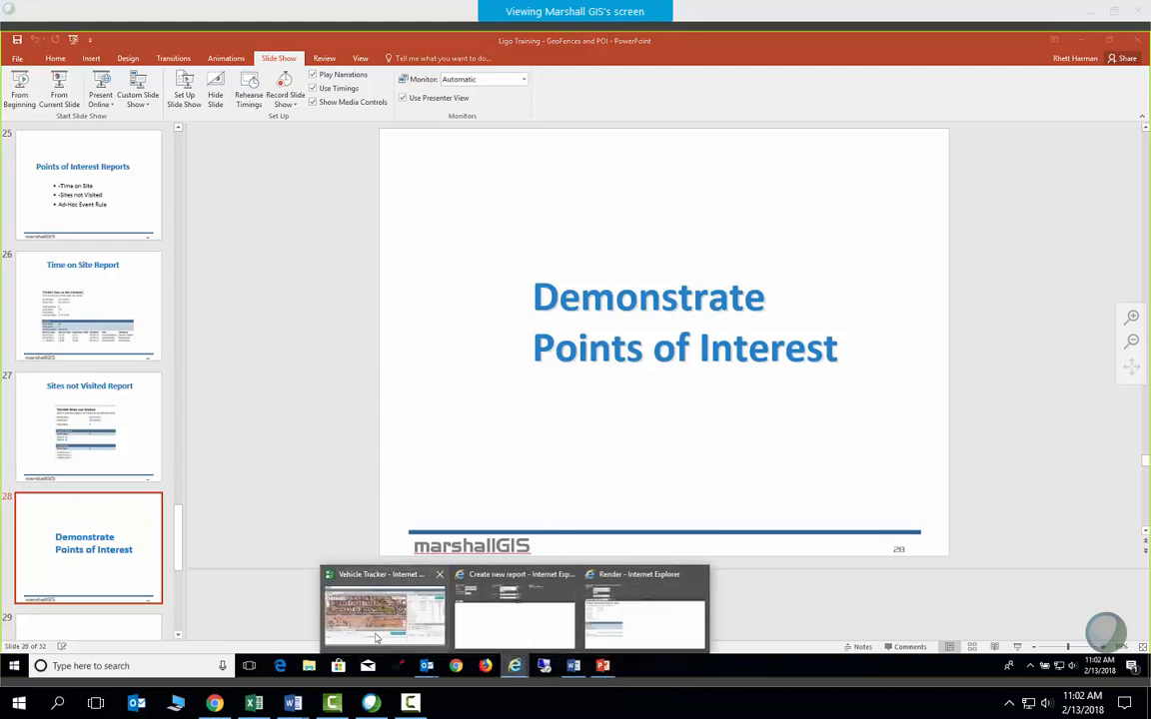
click(345, 577)
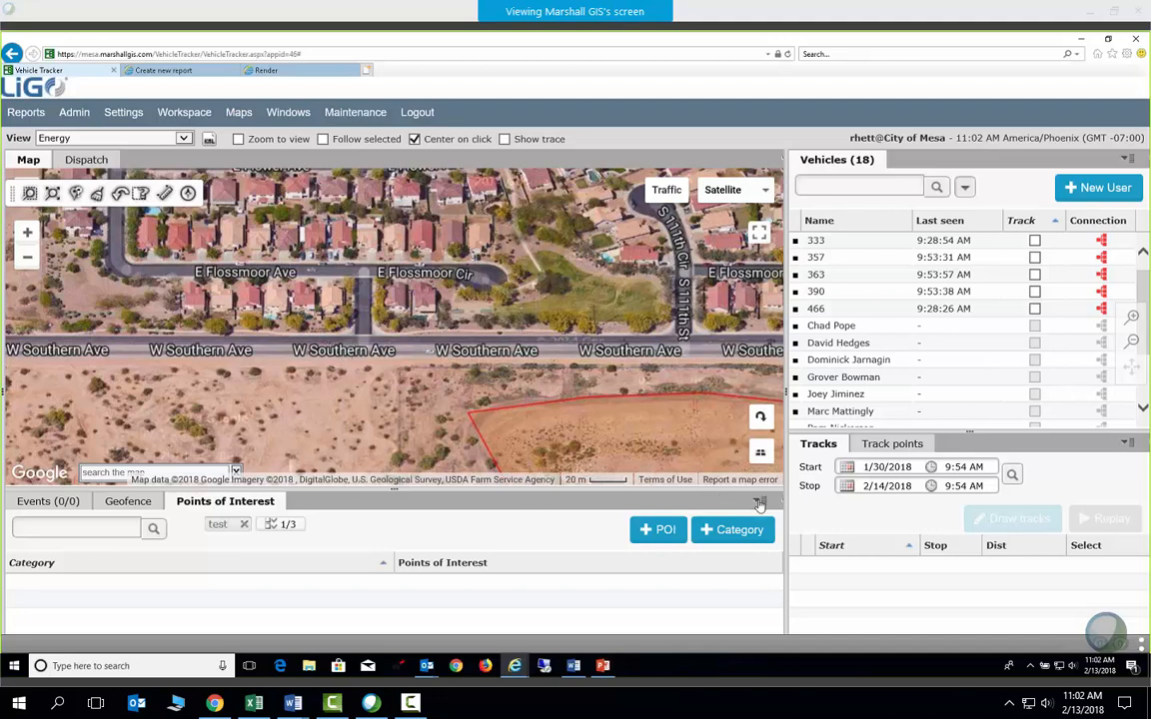
Bring up the map actions near E Flossmoor Cir, dismiss them, and adjust the map zoom
right_click(333, 312)
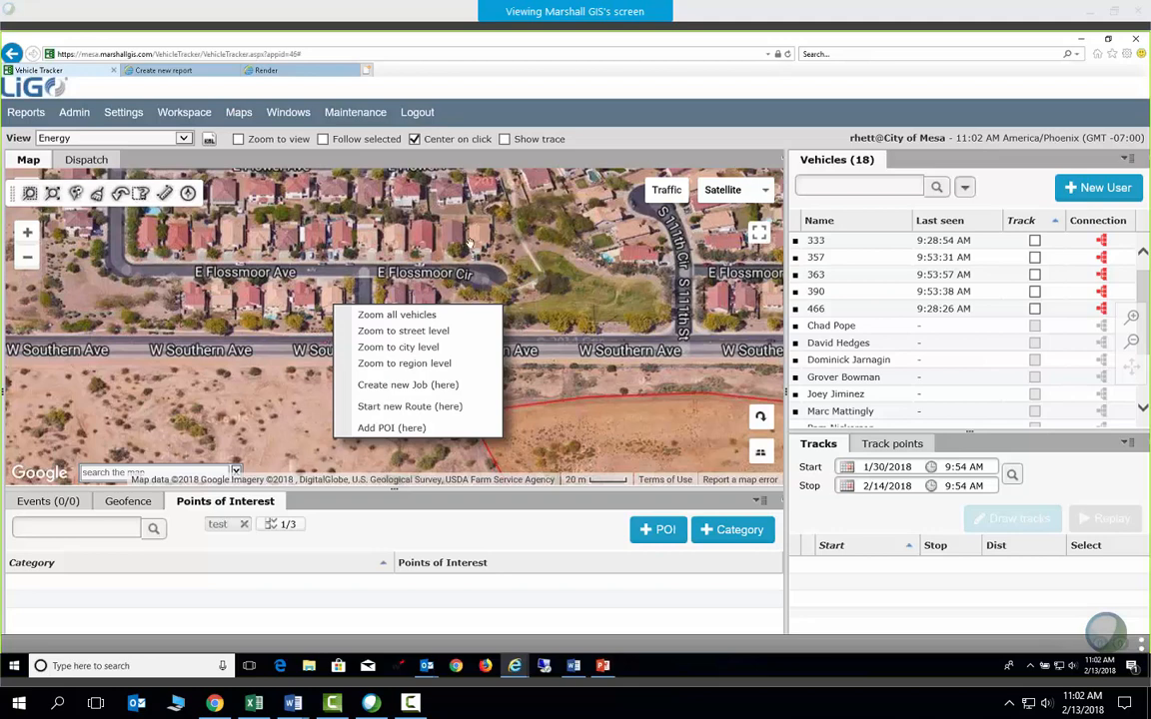
click(413, 228)
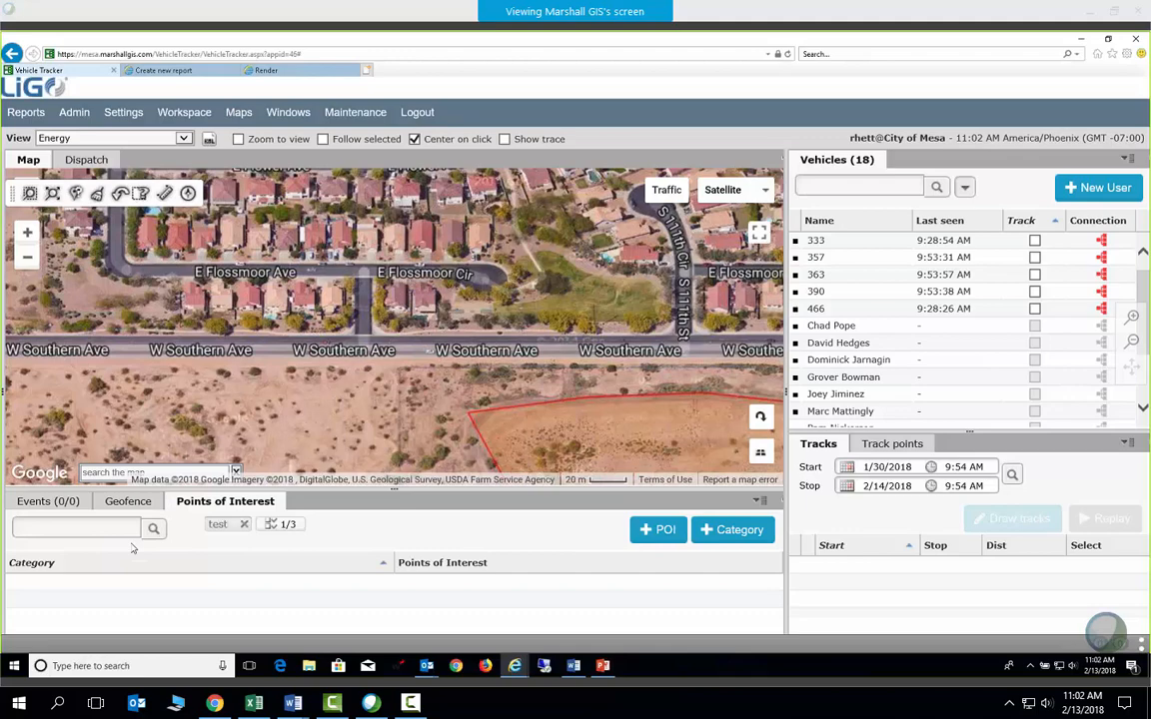
scroll(382, 316, down, 2)
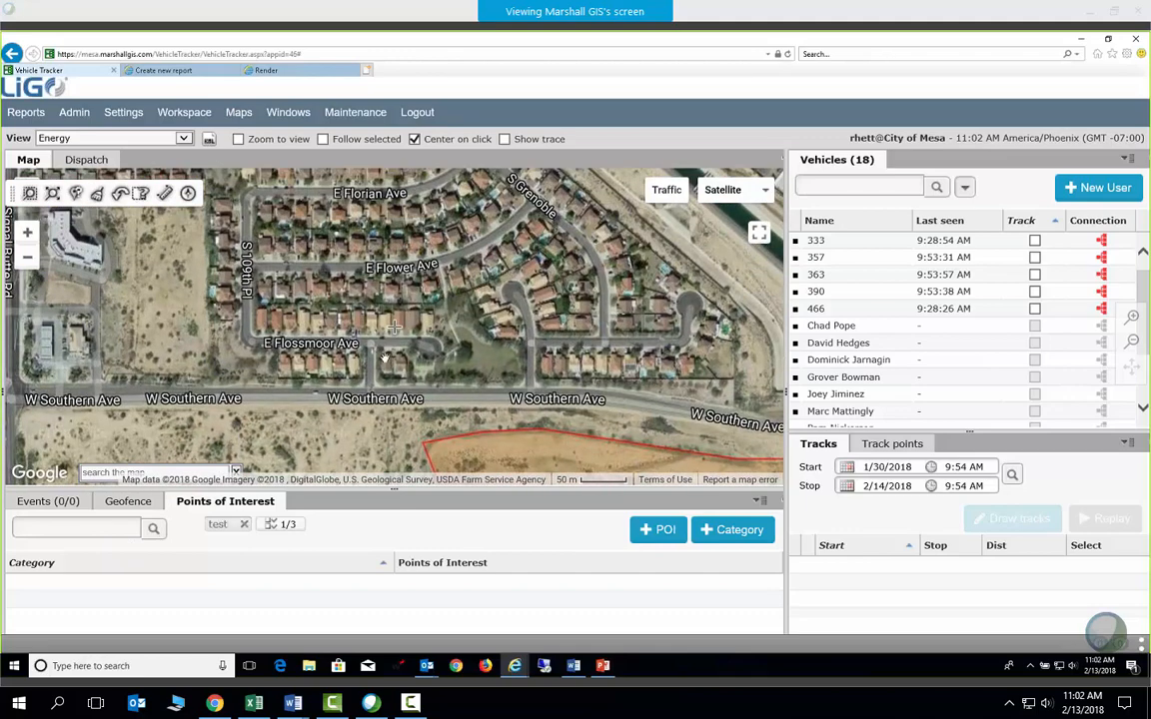
scroll(385, 355, up, 2)
Add and save POI 'Custom #1' described 'Test only' in the test category
right_click(473, 342)
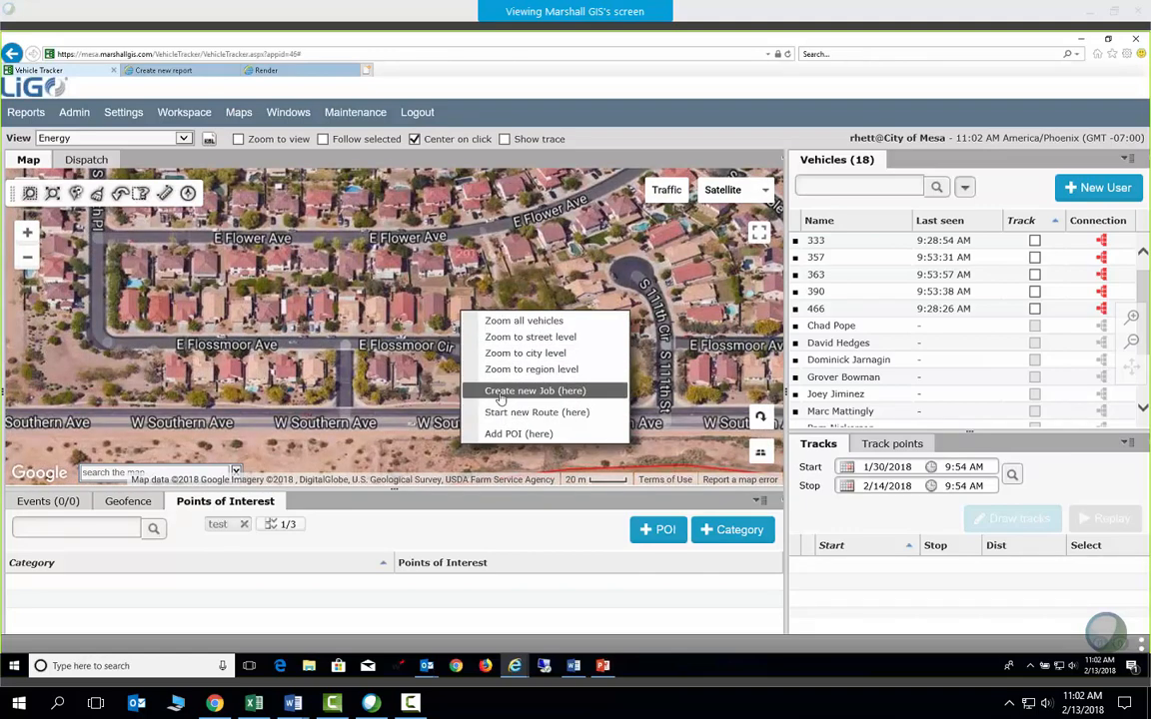
click(514, 434)
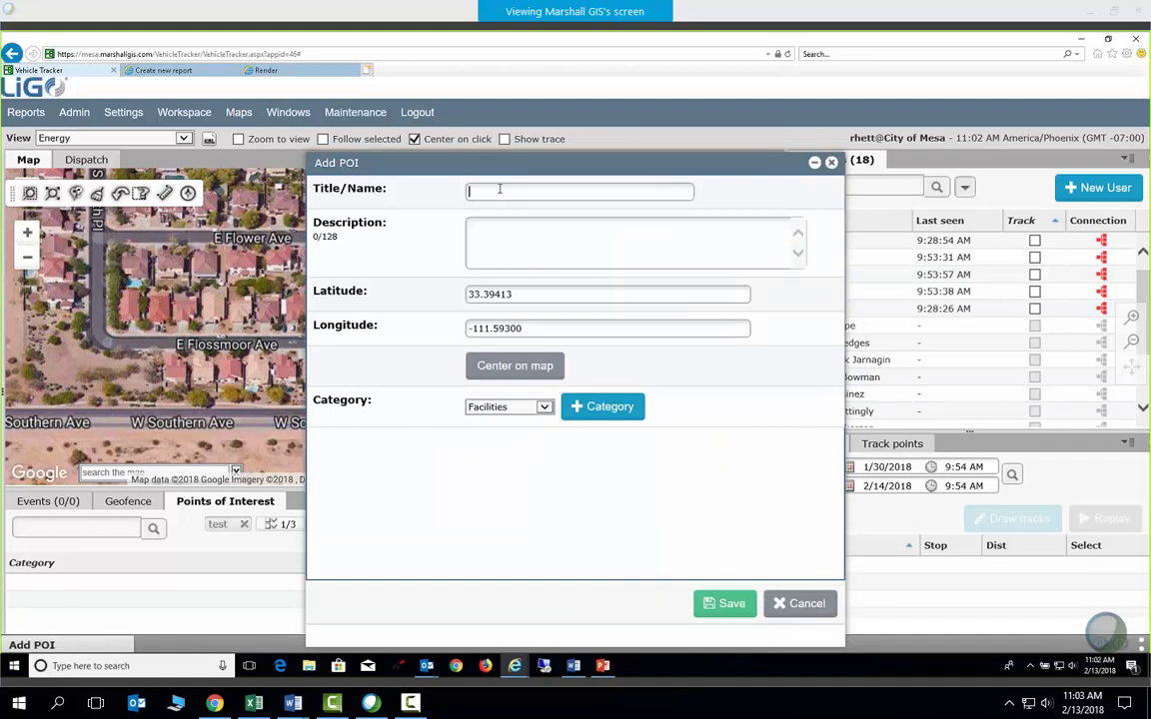
text(Custom #1)
click(502, 240)
text(Test only)
click(509, 406)
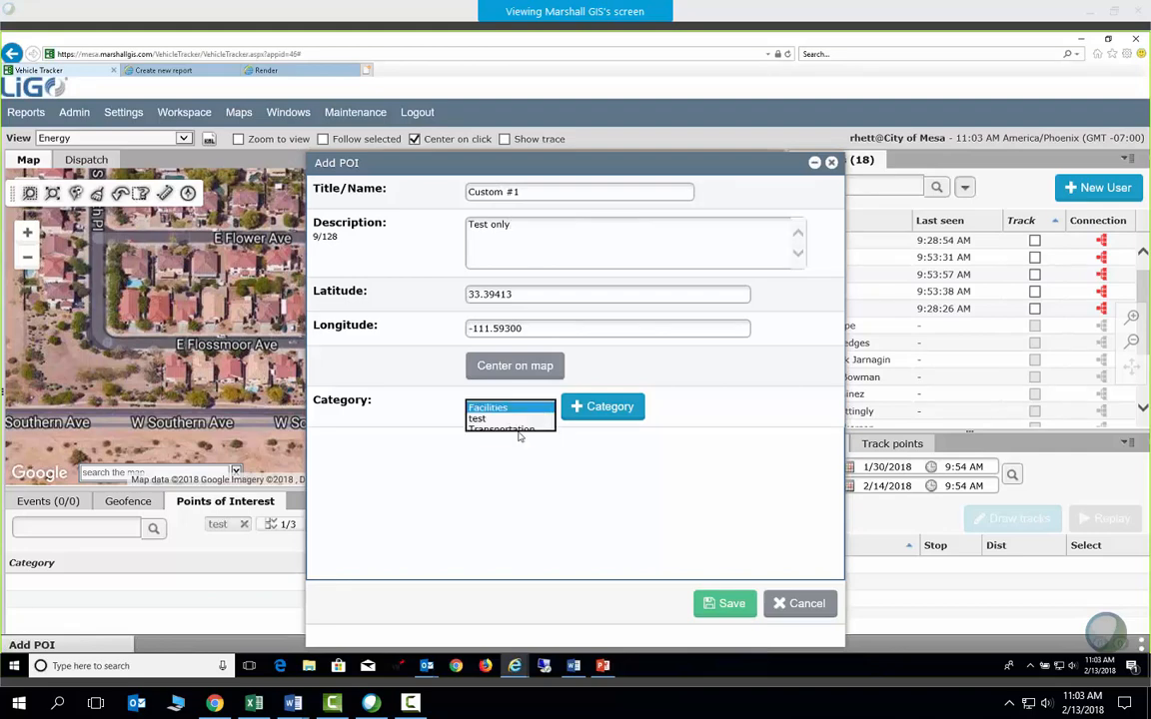
click(505, 430)
click(726, 603)
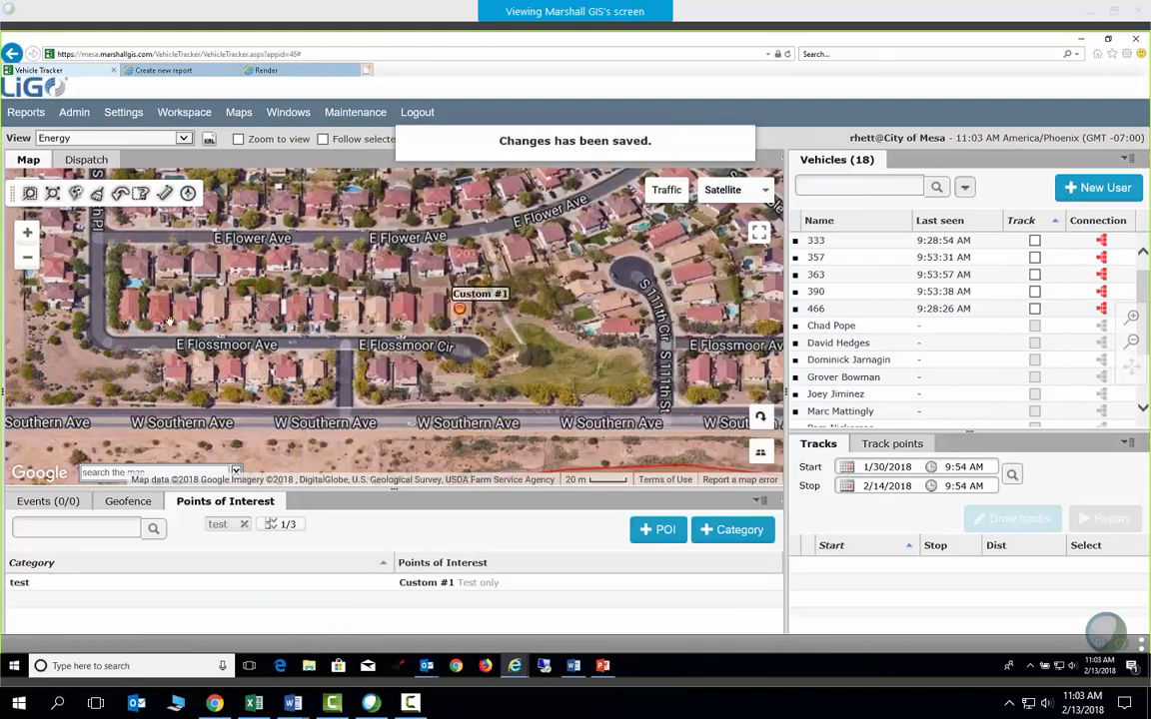
Add and save POI 'Customer #2' described 'Test only' in the test category
right_click(139, 266)
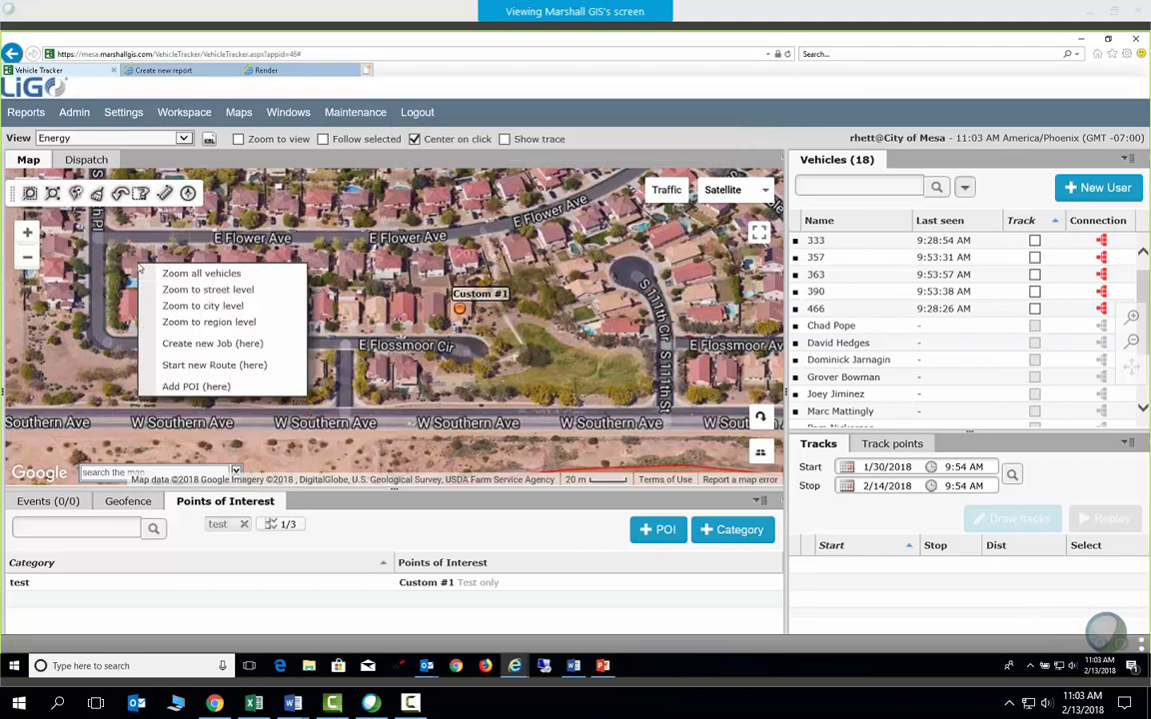
click(180, 385)
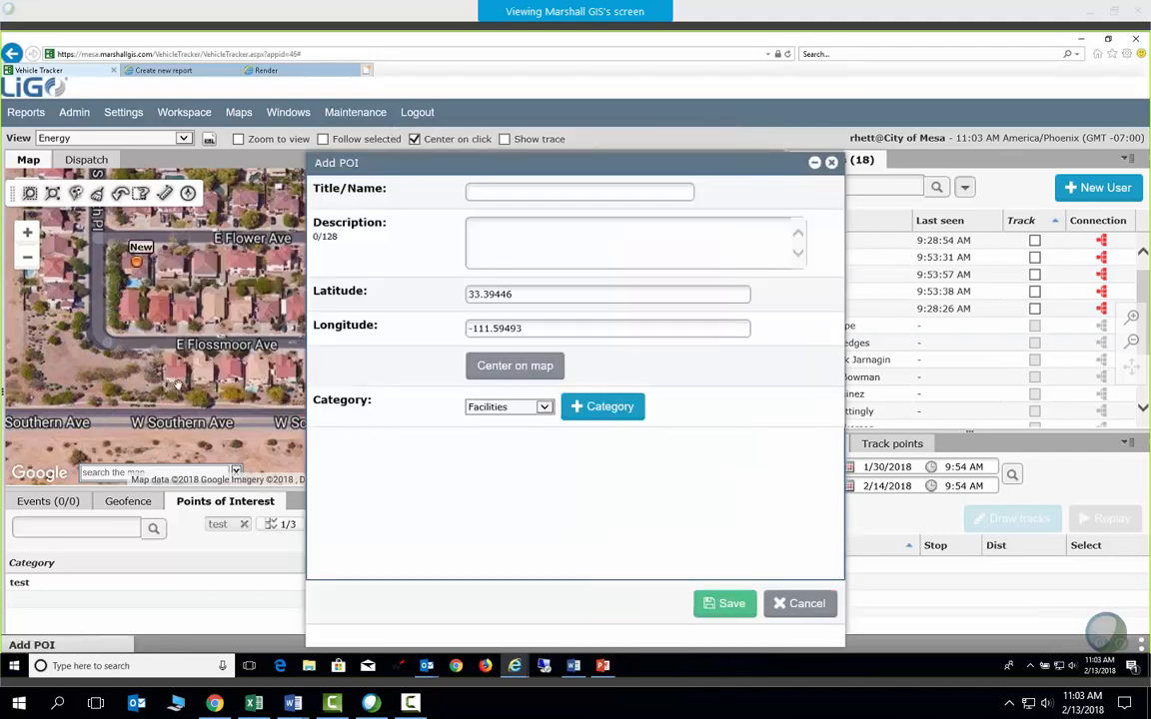
text(Customer #2)
click(508, 233)
text(Test only)
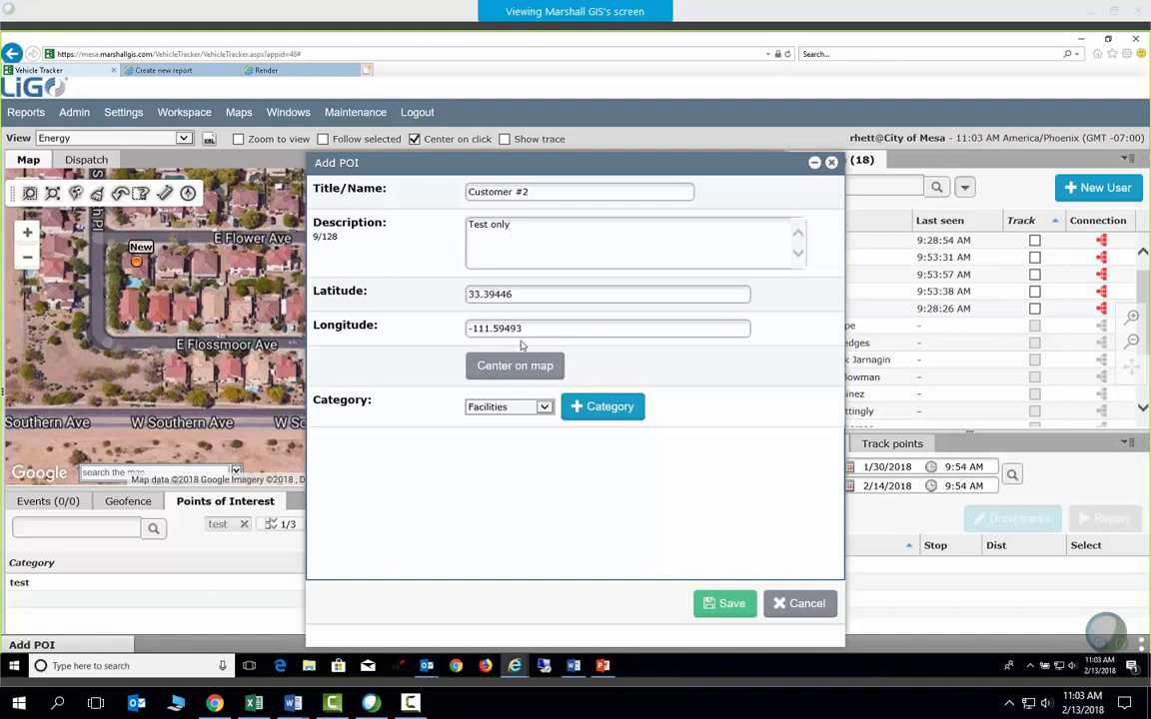
click(508, 406)
click(515, 418)
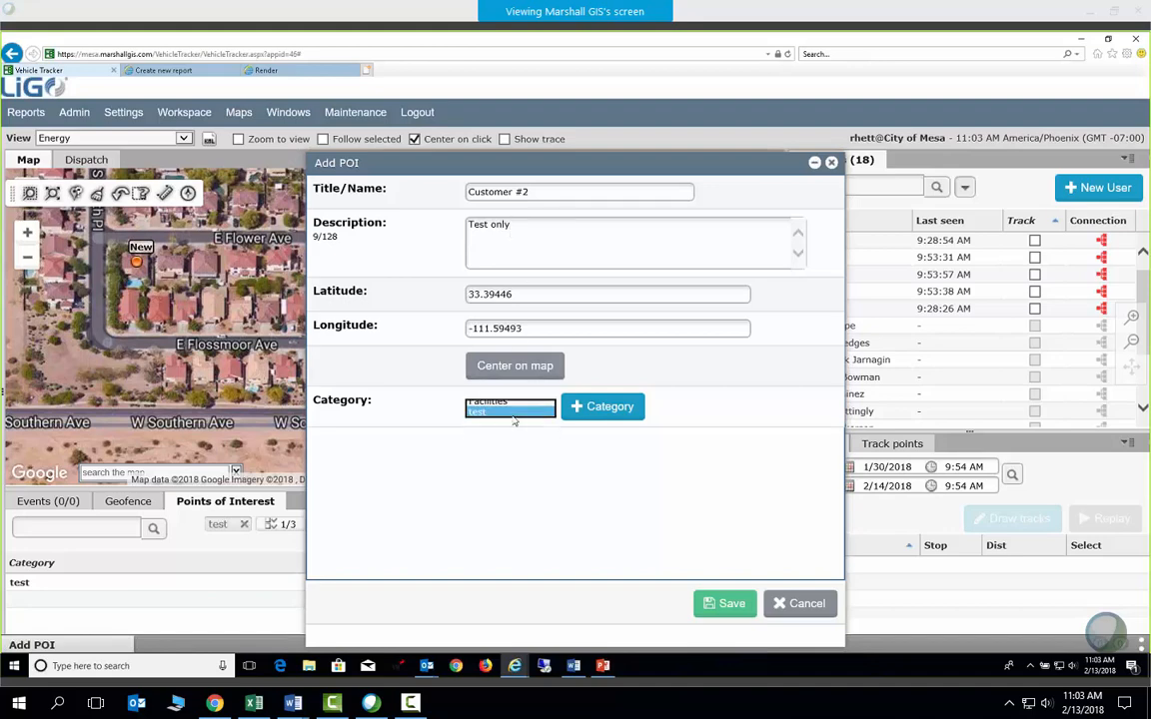
click(725, 604)
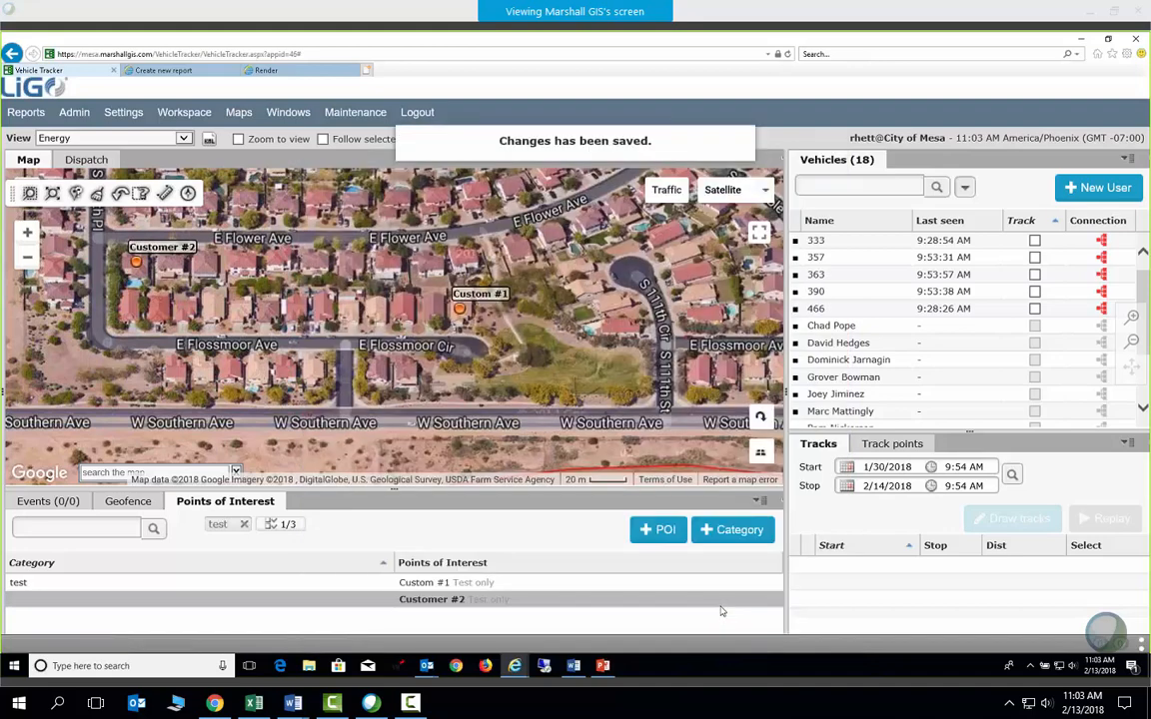
Add and save POI 'Customer #3' northeast of Custom #1, in the test category
drag(612, 246, 584, 287)
right_click(595, 245)
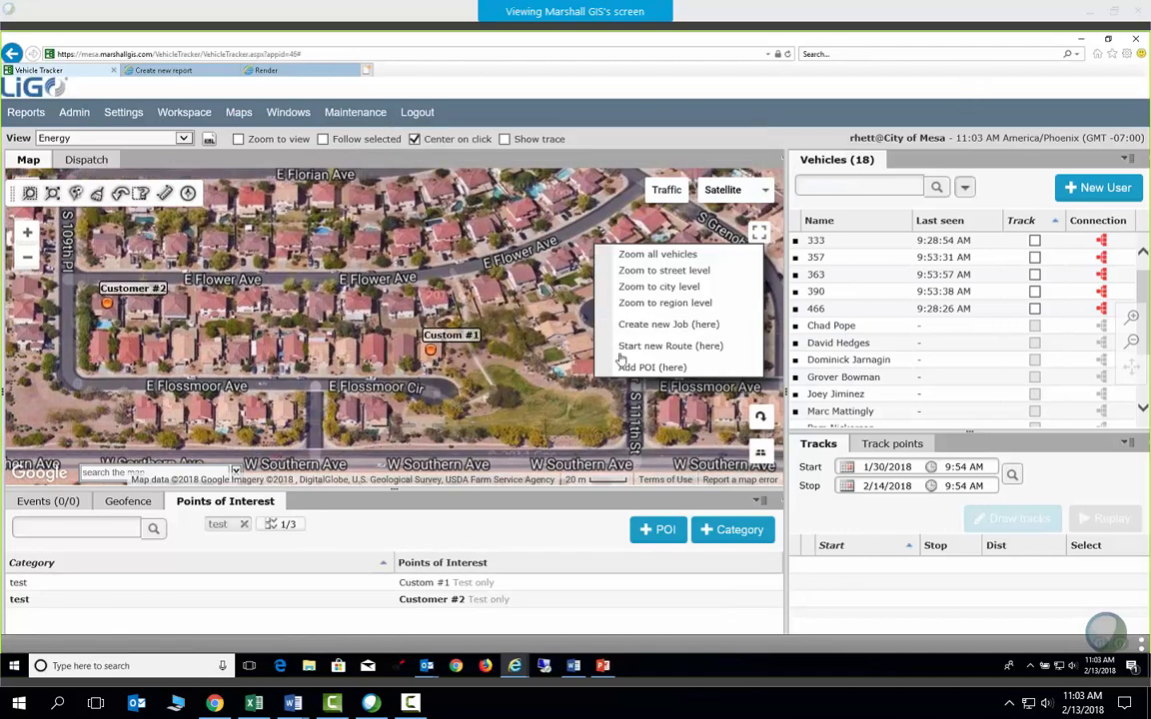
click(662, 368)
click(529, 191)
text(Customer #3)
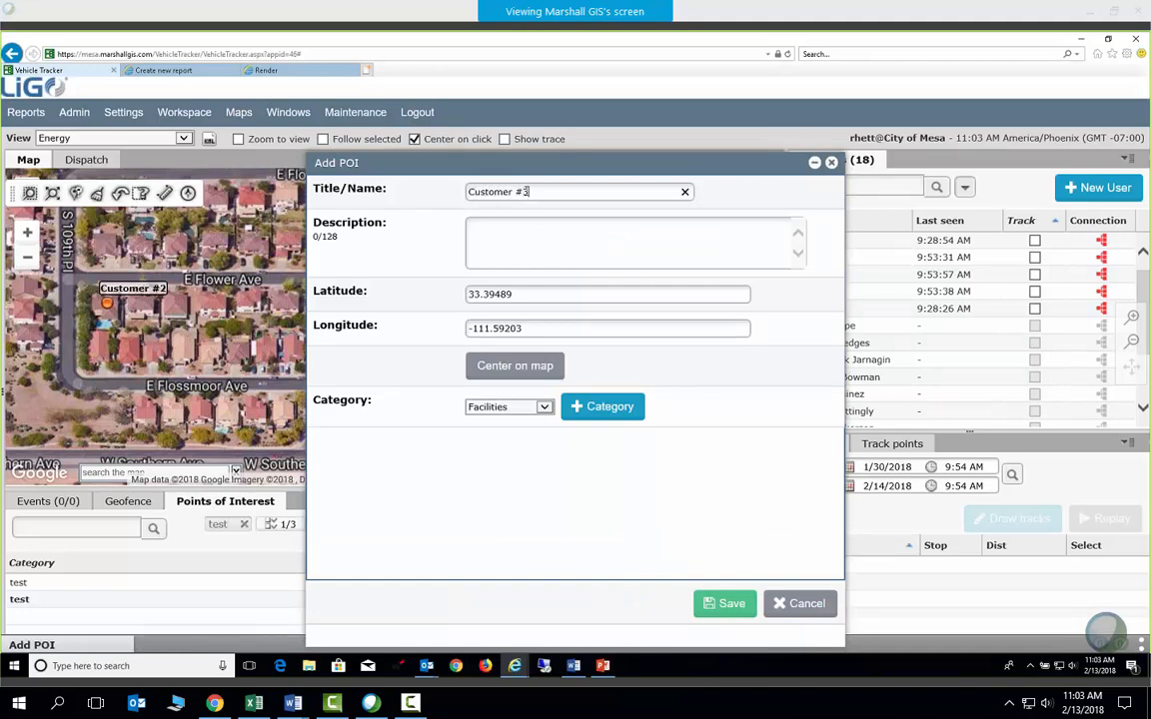
text(test only)
click(529, 407)
click(530, 419)
click(705, 604)
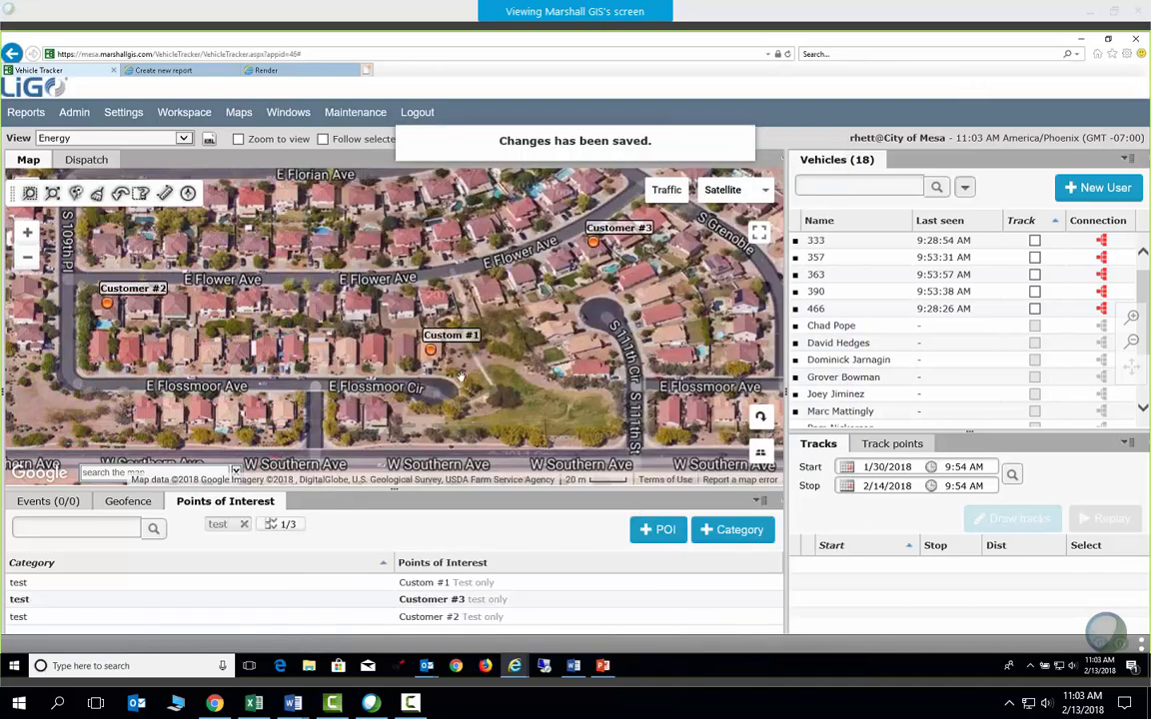
Start a new route from Custom #1 and add Customer #2 as its second stop
right_click(430, 350)
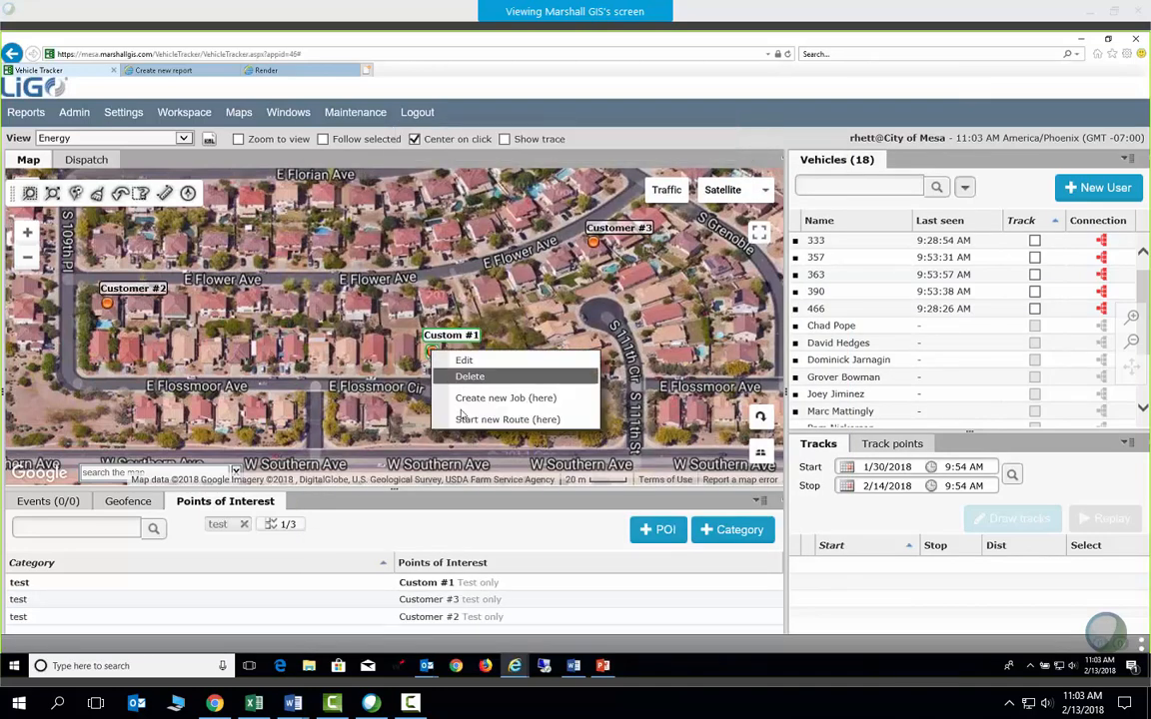
click(489, 420)
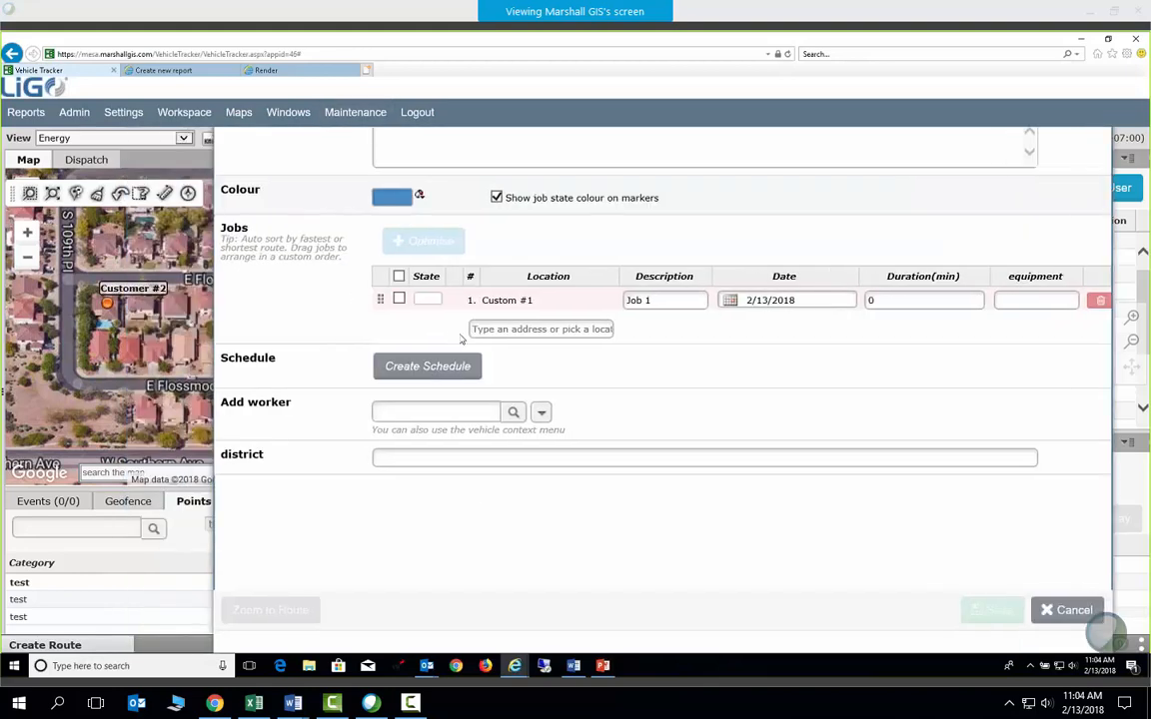
click(494, 333)
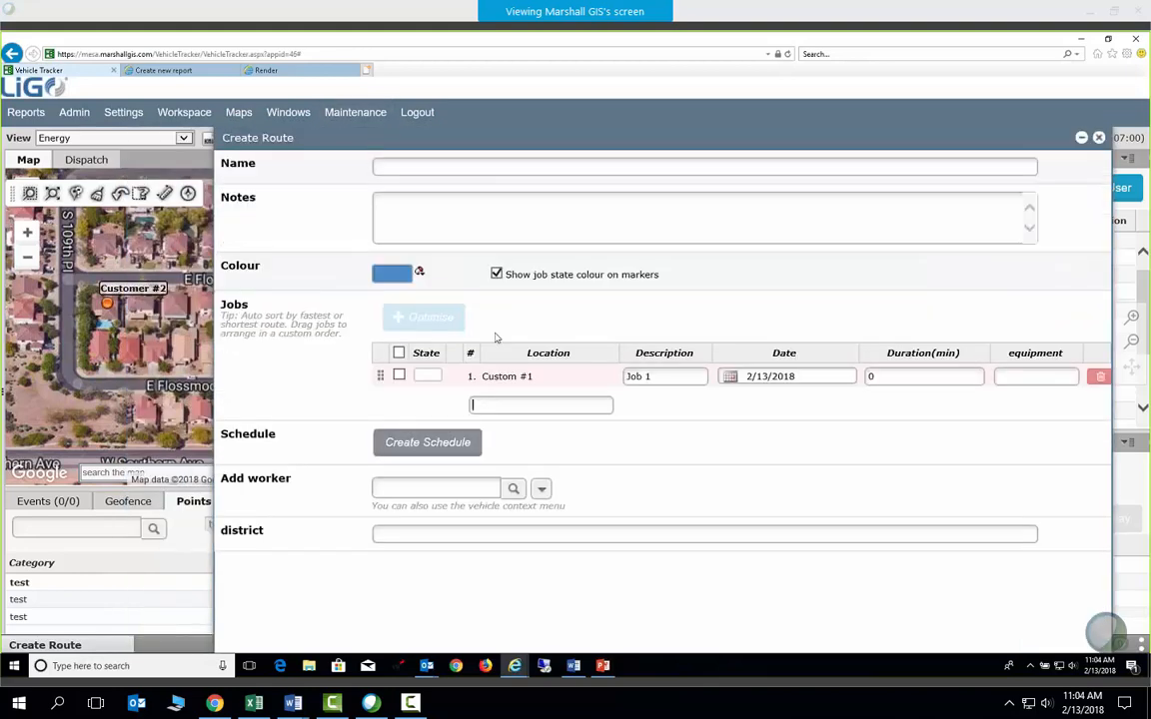
right_click(107, 306)
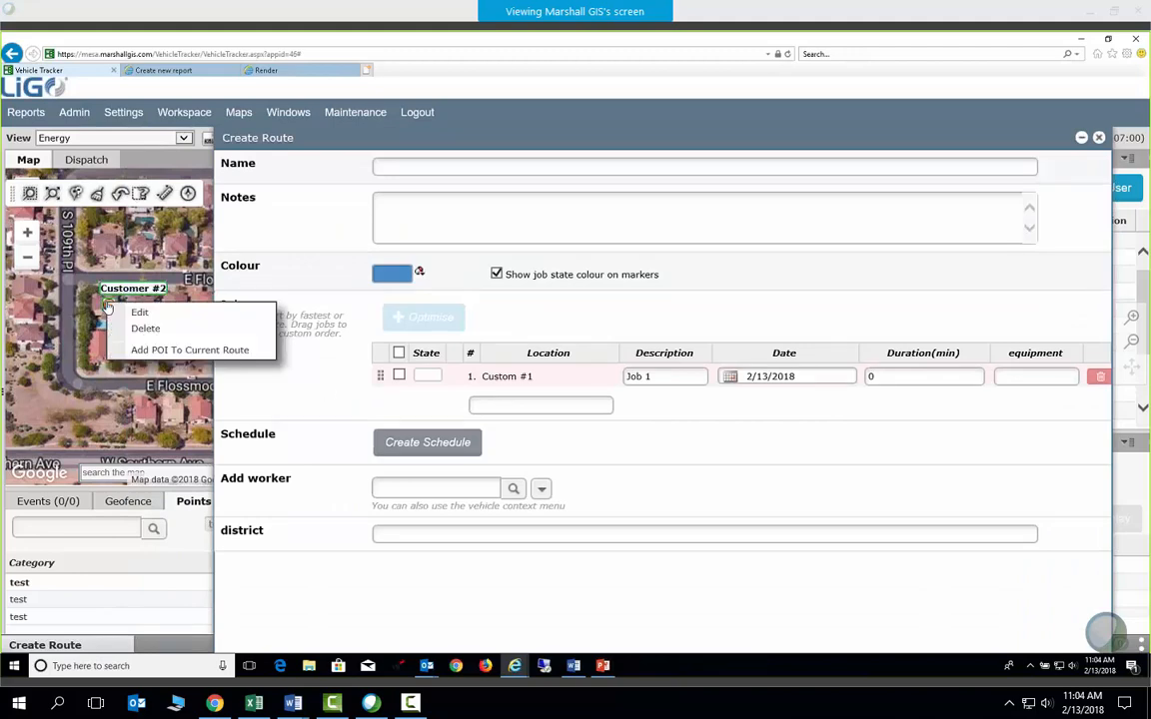
click(150, 346)
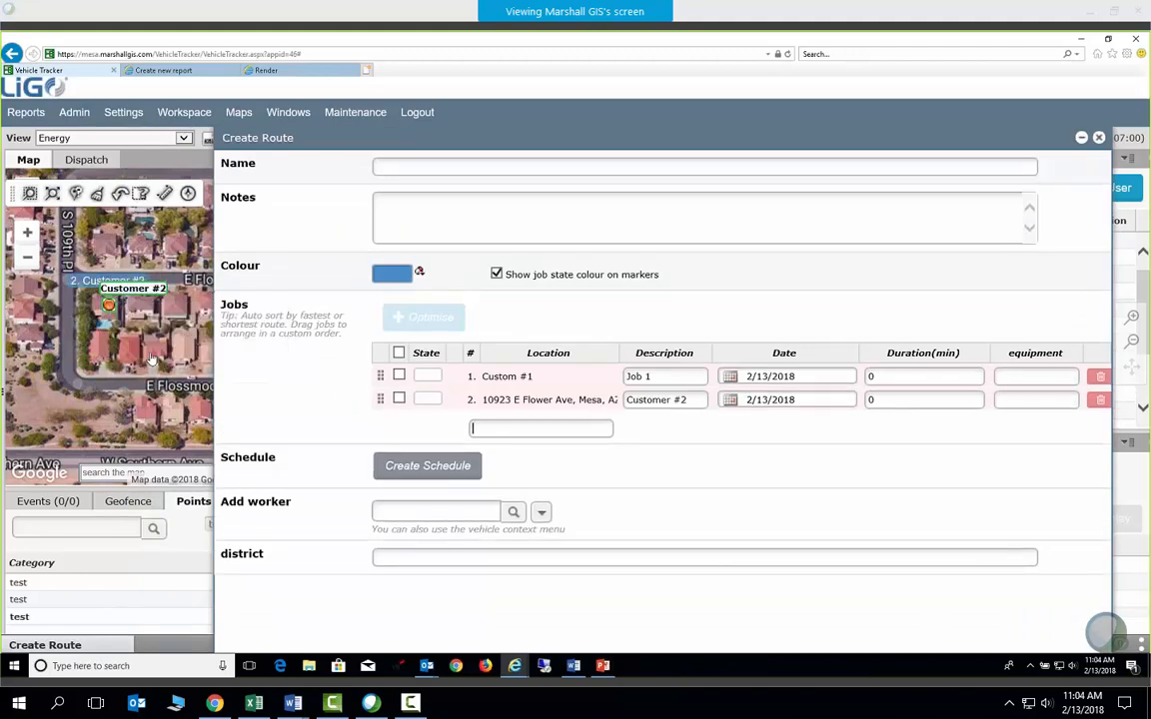
Shrink and move the Create Route panel to the right, bringing Customer #3 into view
drag(396, 140, 5, 224)
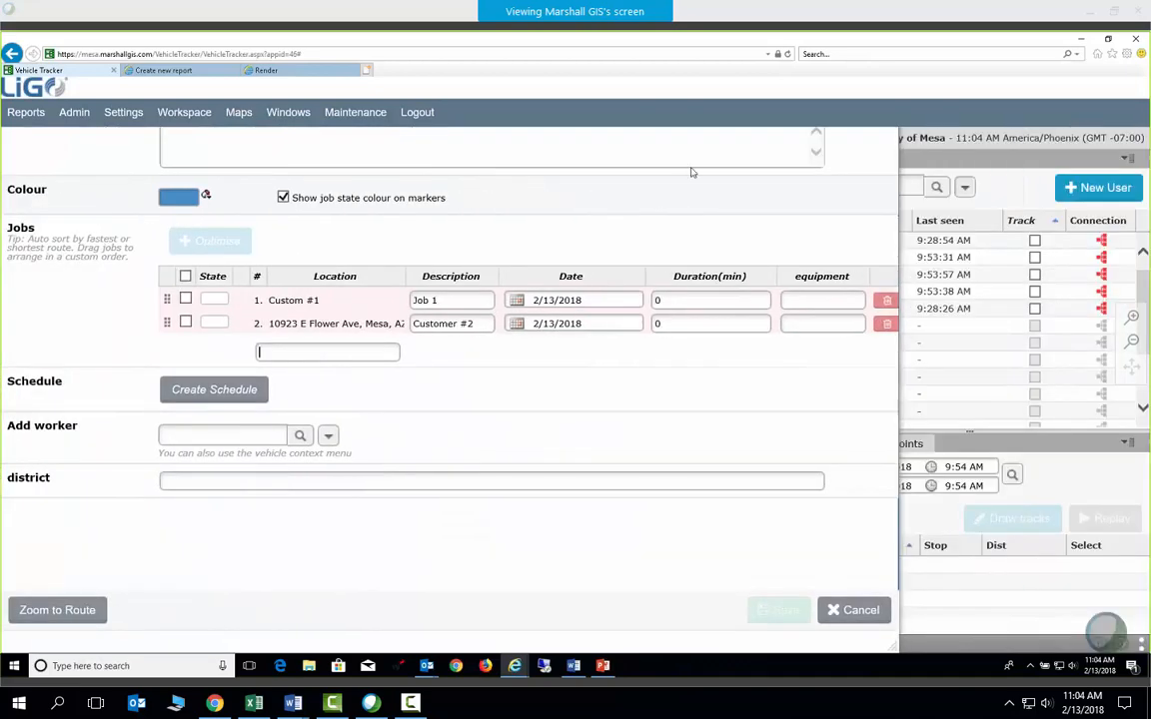
drag(893, 645, 689, 497)
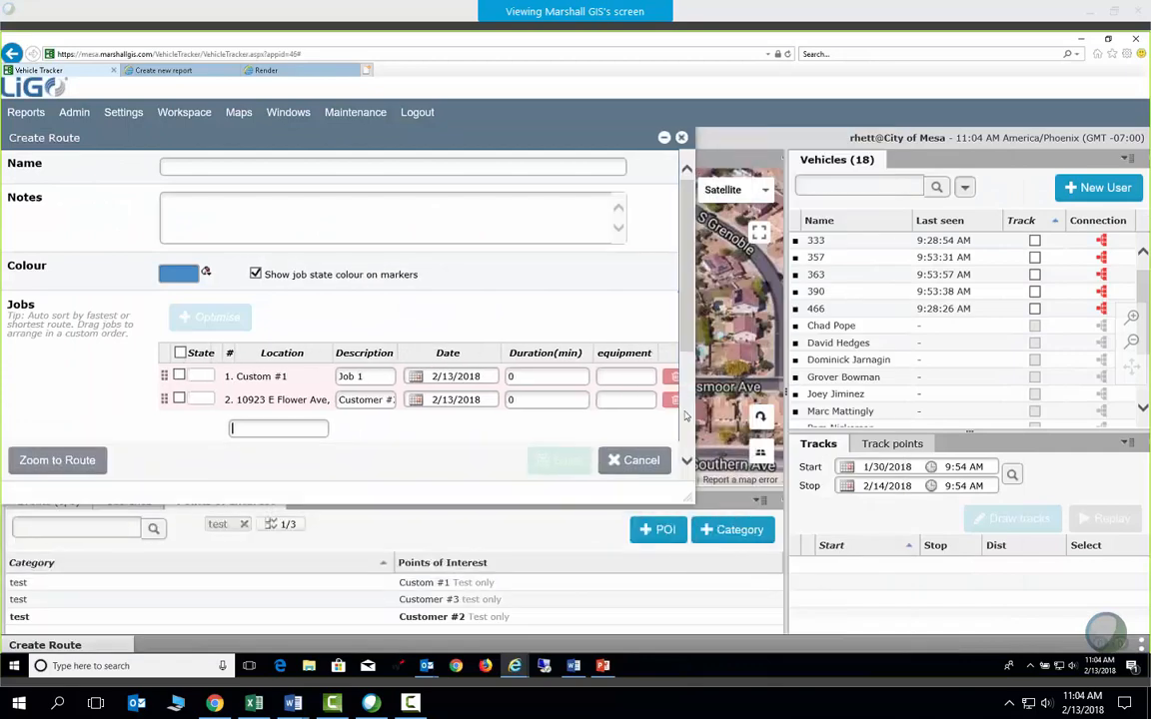
drag(463, 141, 921, 212)
drag(371, 315, 196, 343)
click(699, 498)
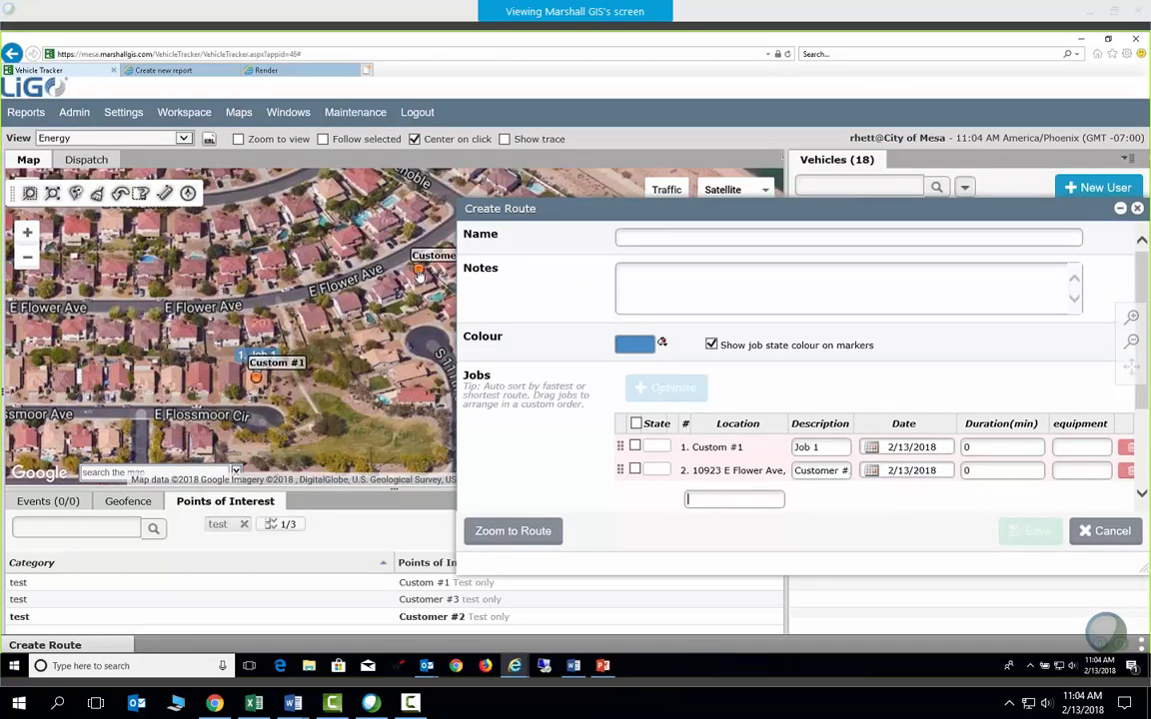
Add Customer #3 to the route and name it 'Test Route'
right_click(419, 276)
click(488, 319)
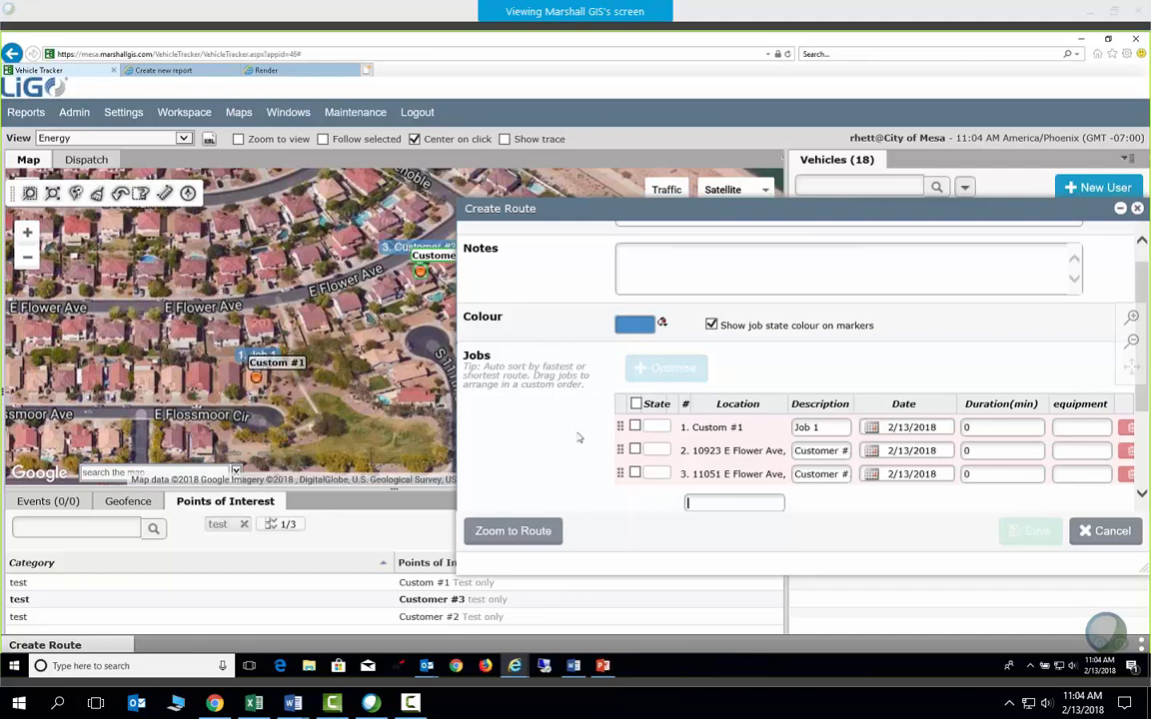
scroll(673, 234, up, 1)
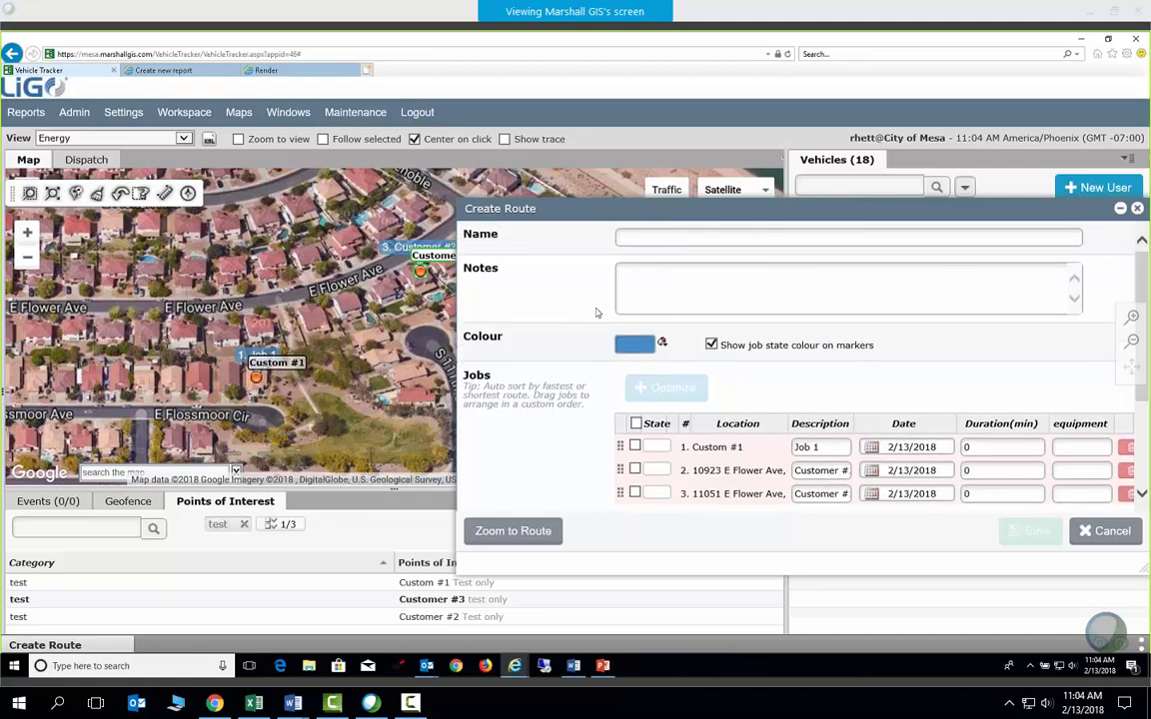
click(624, 237)
text(Test)
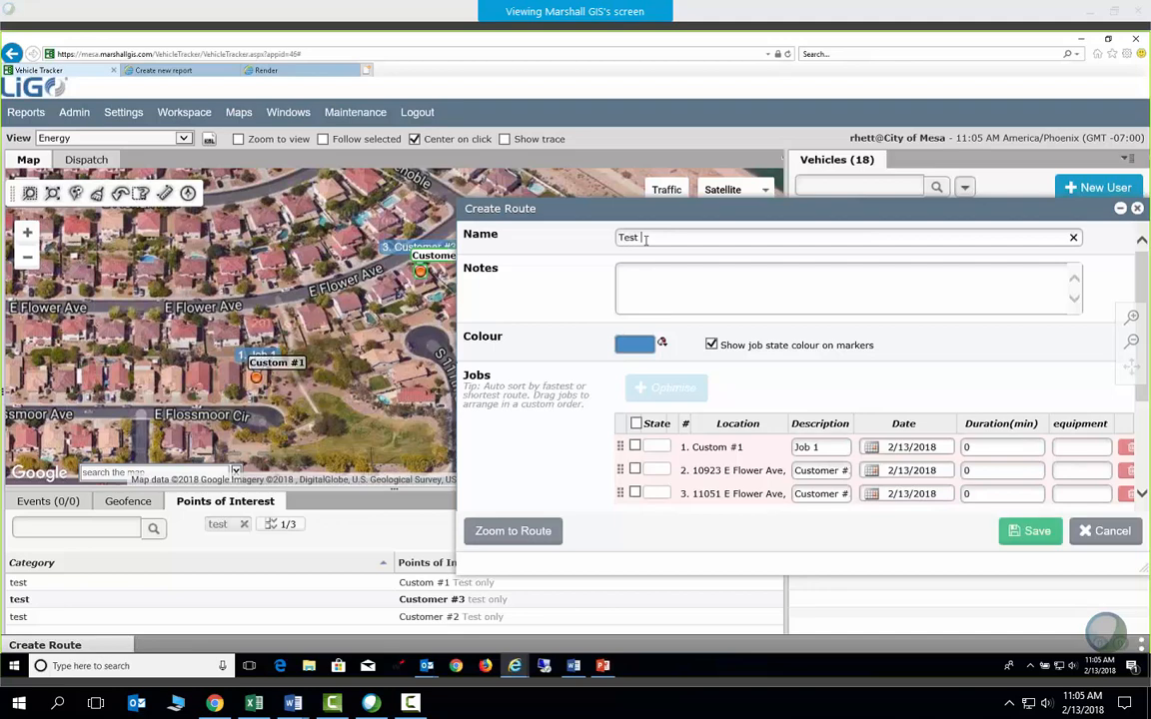
text( Route)
Save Test Route and dock the Dispatch list in the lower right panel
click(527, 532)
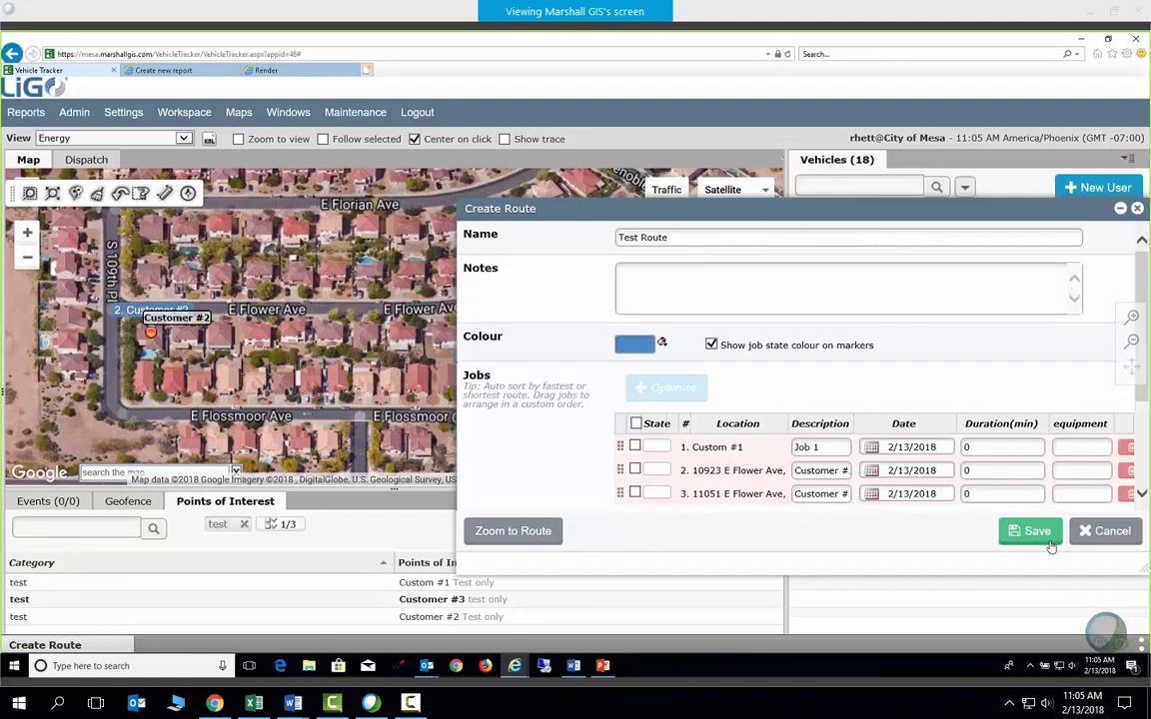
drag(619, 218, 239, 218)
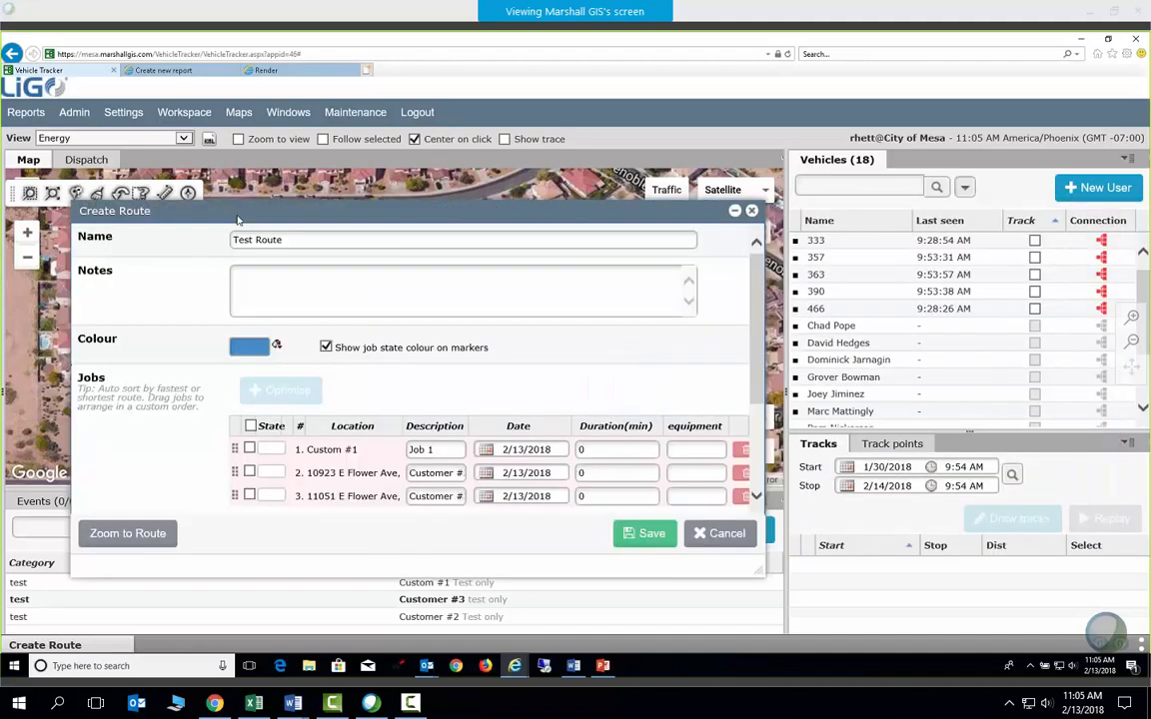
click(648, 534)
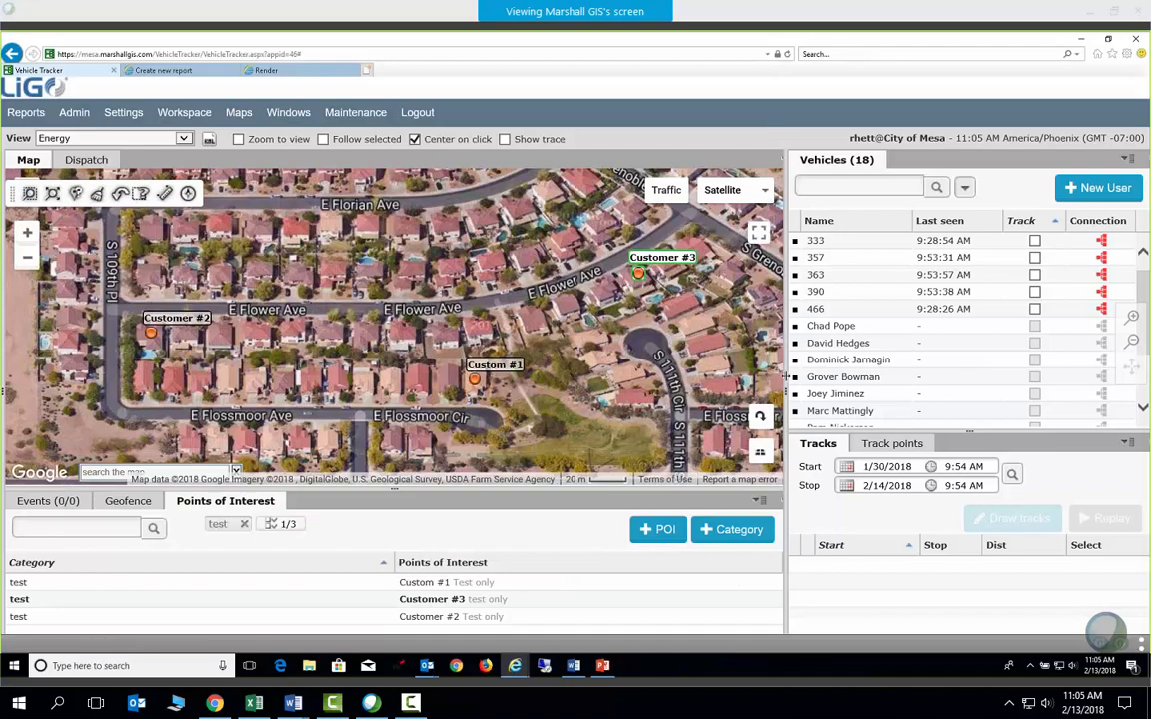
drag(786, 376, 754, 375)
drag(86, 160, 905, 451)
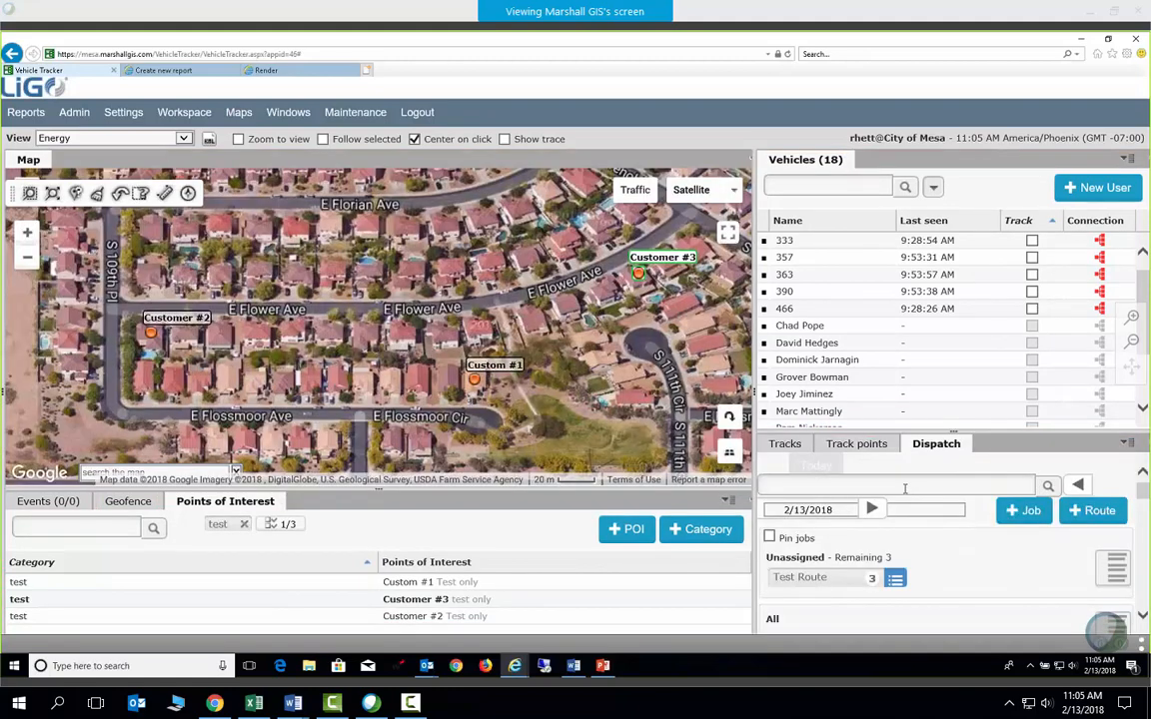
Expand Test Route in the enlarged Dispatch list and open it with Edit Route
drag(811, 372, 811, 326)
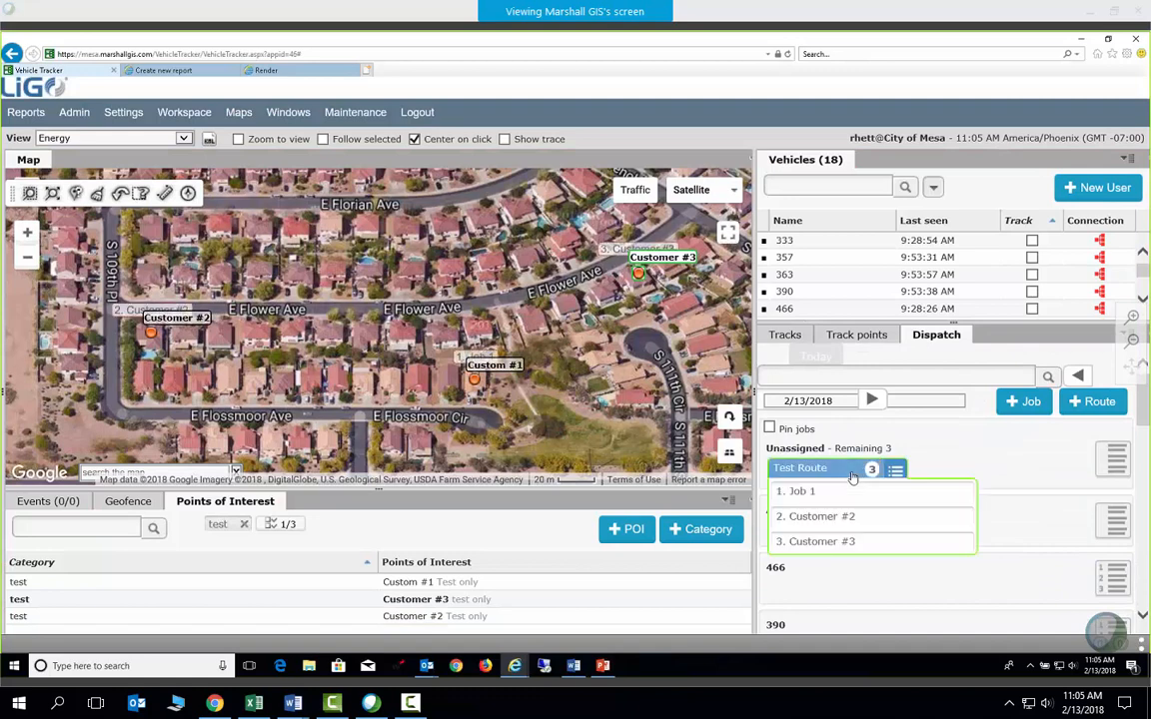
click(857, 470)
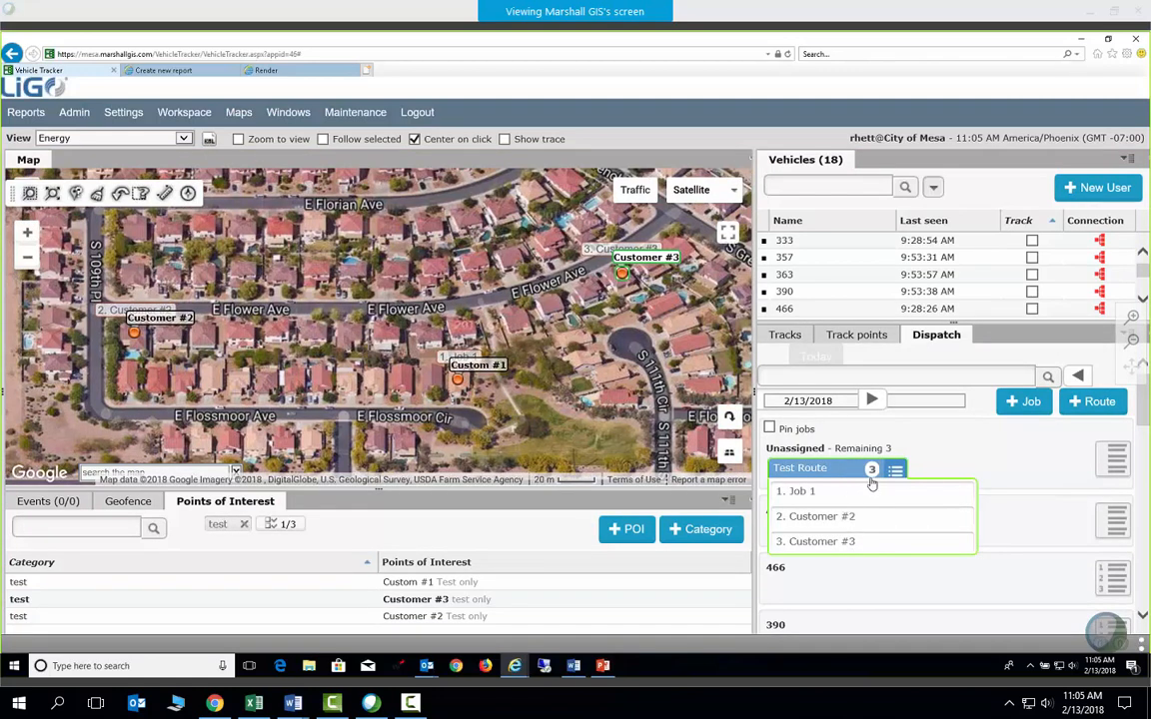
right_click(841, 475)
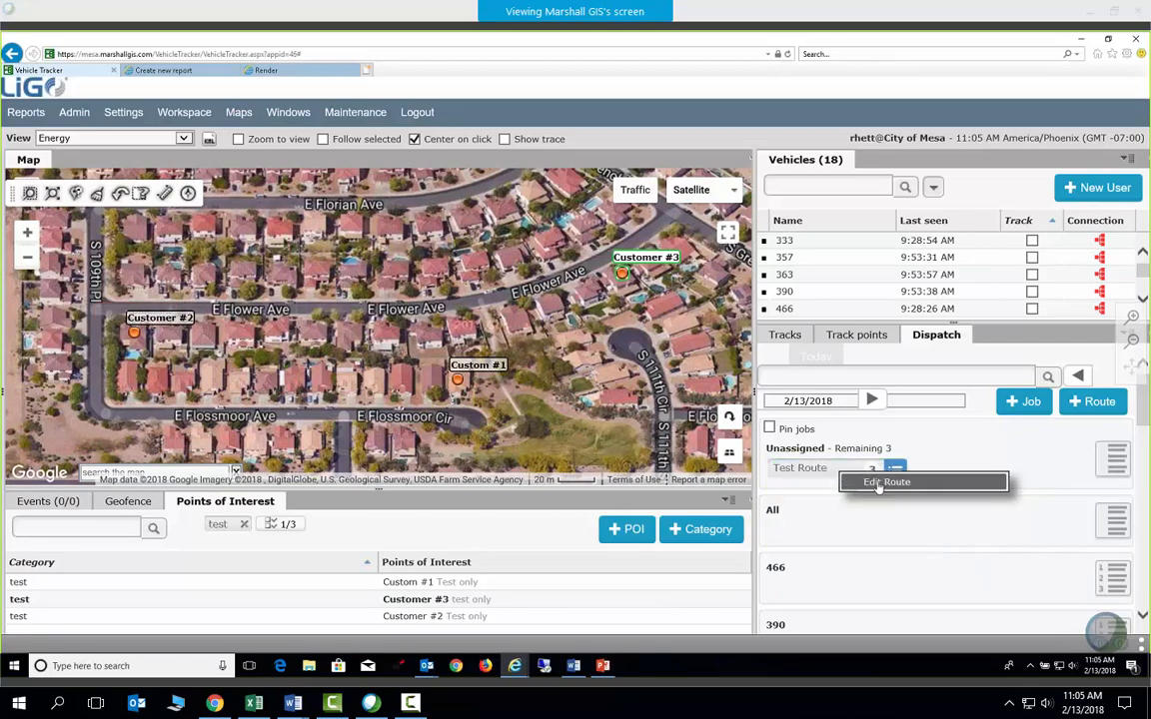
click(885, 482)
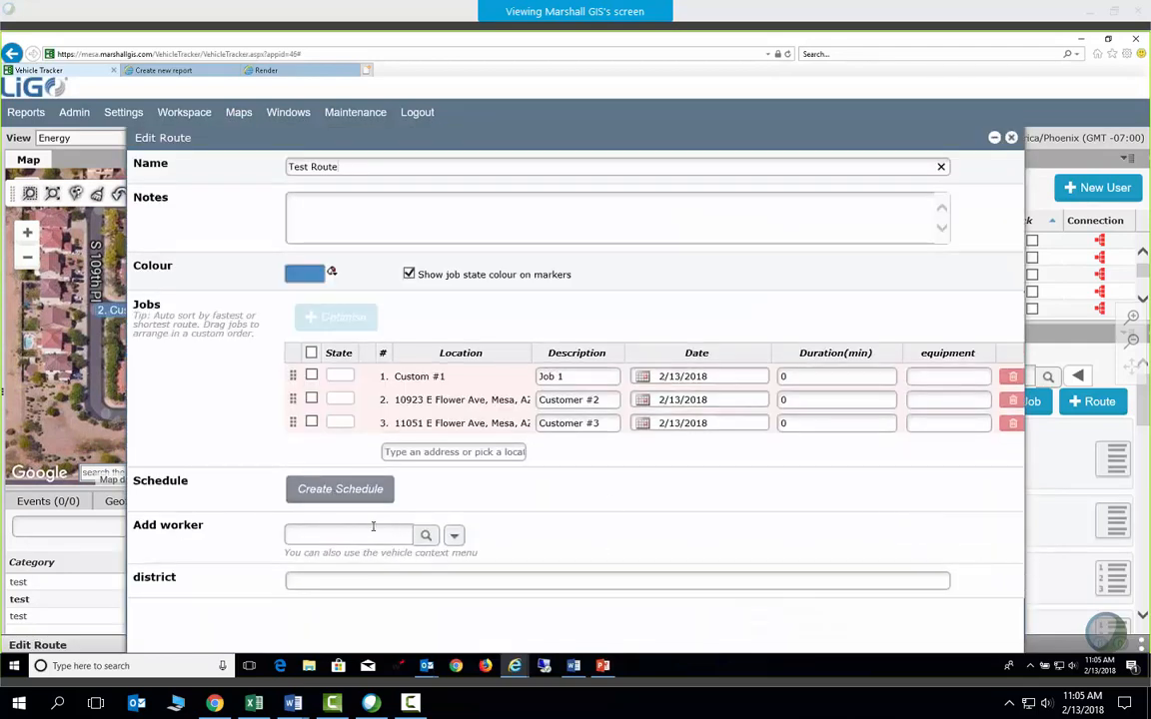
Check the available workers, then schedule Test Route to recur Monday, Wednesday and Friday
click(378, 530)
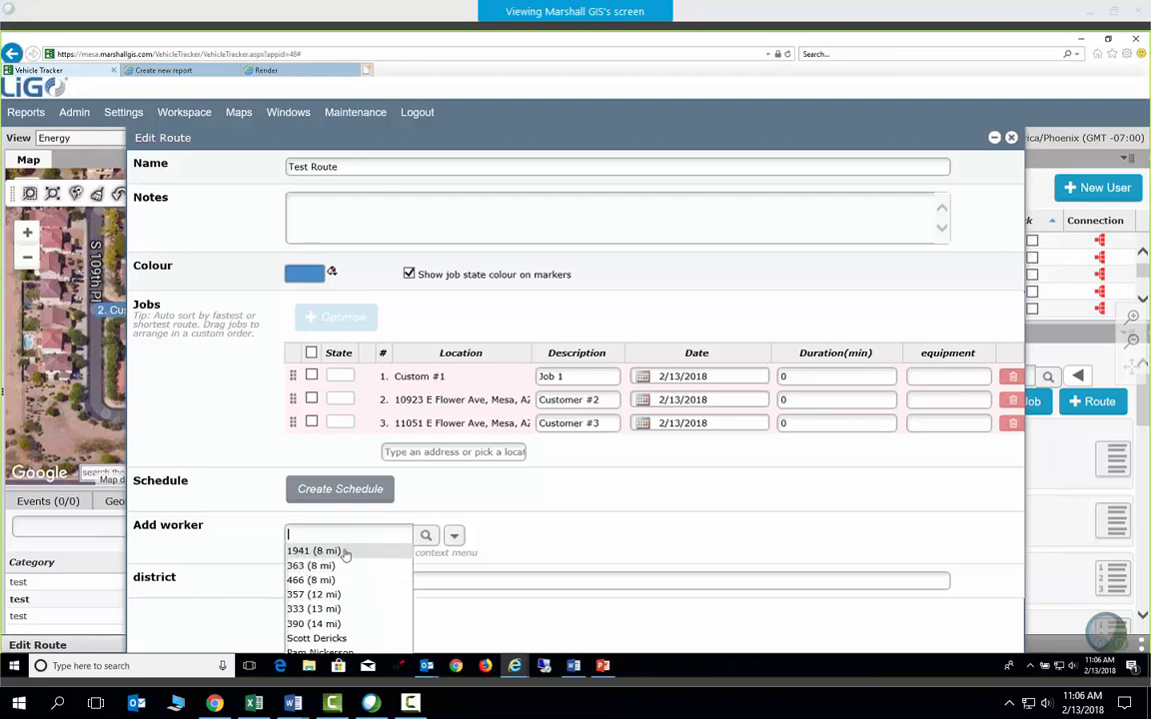
click(514, 518)
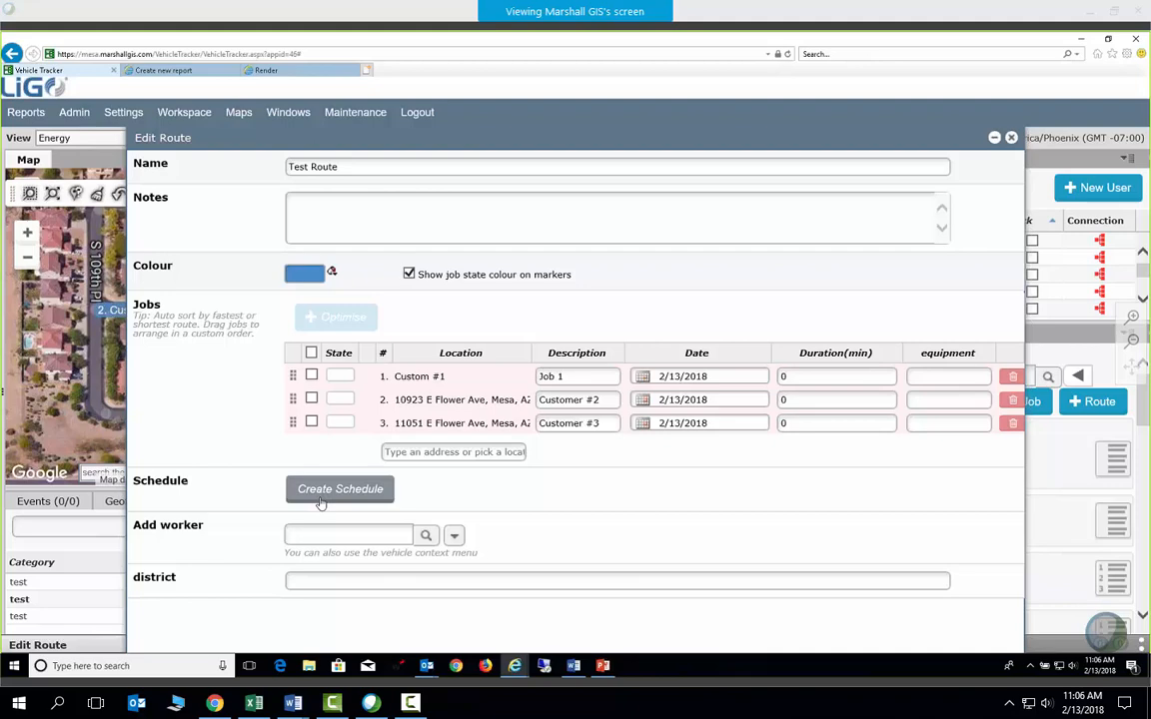
click(322, 491)
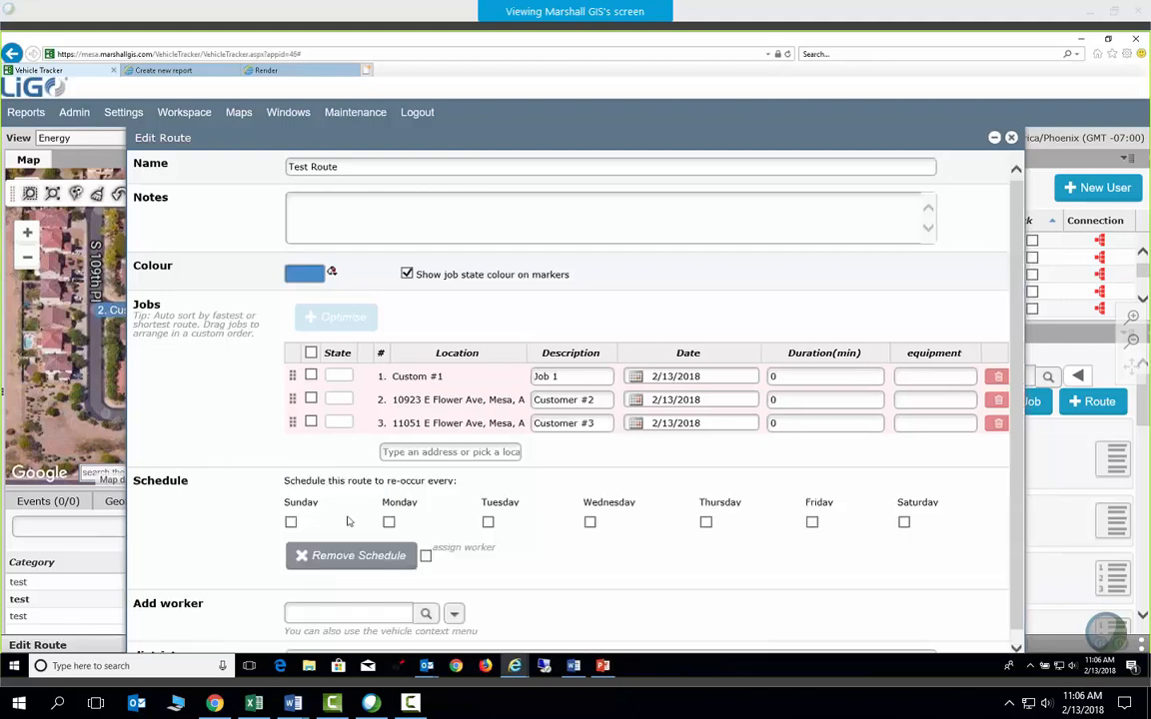
click(389, 521)
click(590, 521)
click(811, 521)
Close the Edit Route window, discarding the unsaved schedule changes
scroll(529, 570, down, 1)
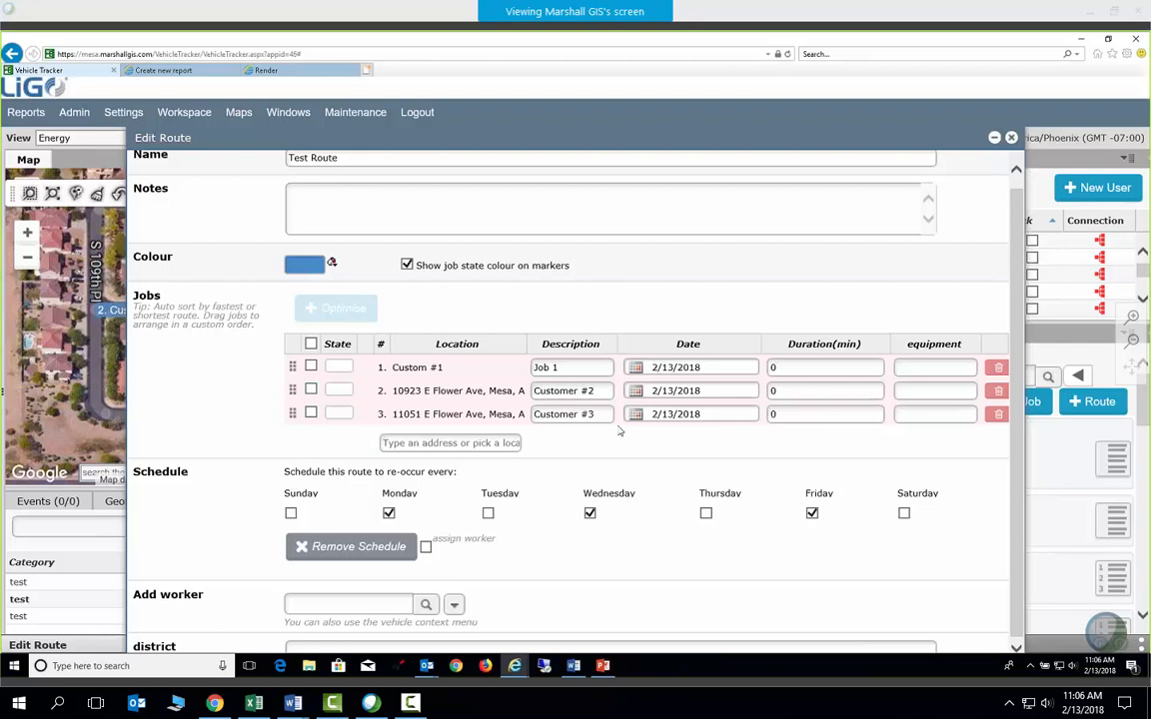
scroll(772, 367, up, 1)
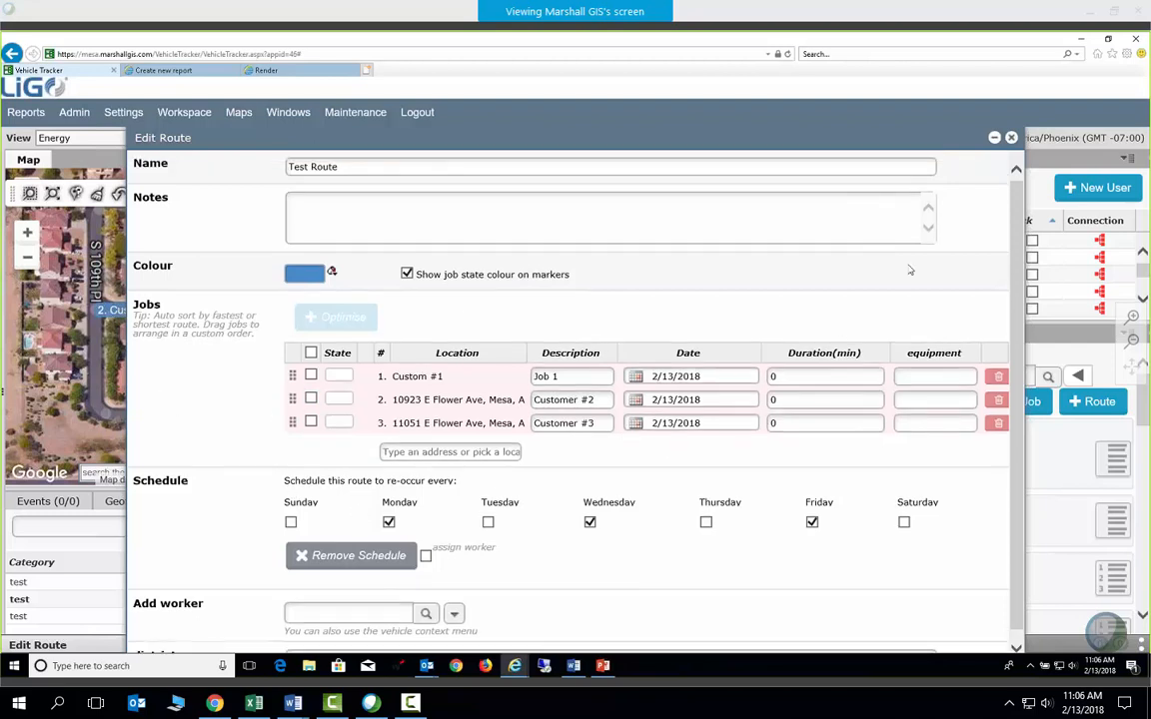
click(1011, 138)
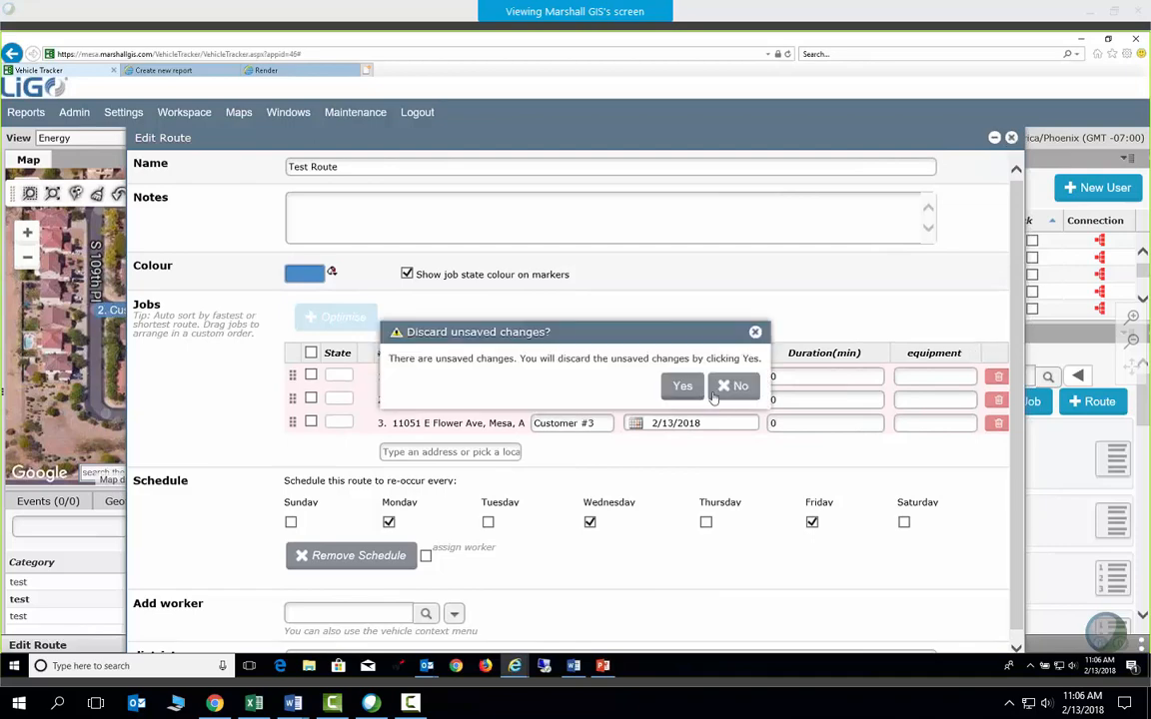
click(682, 385)
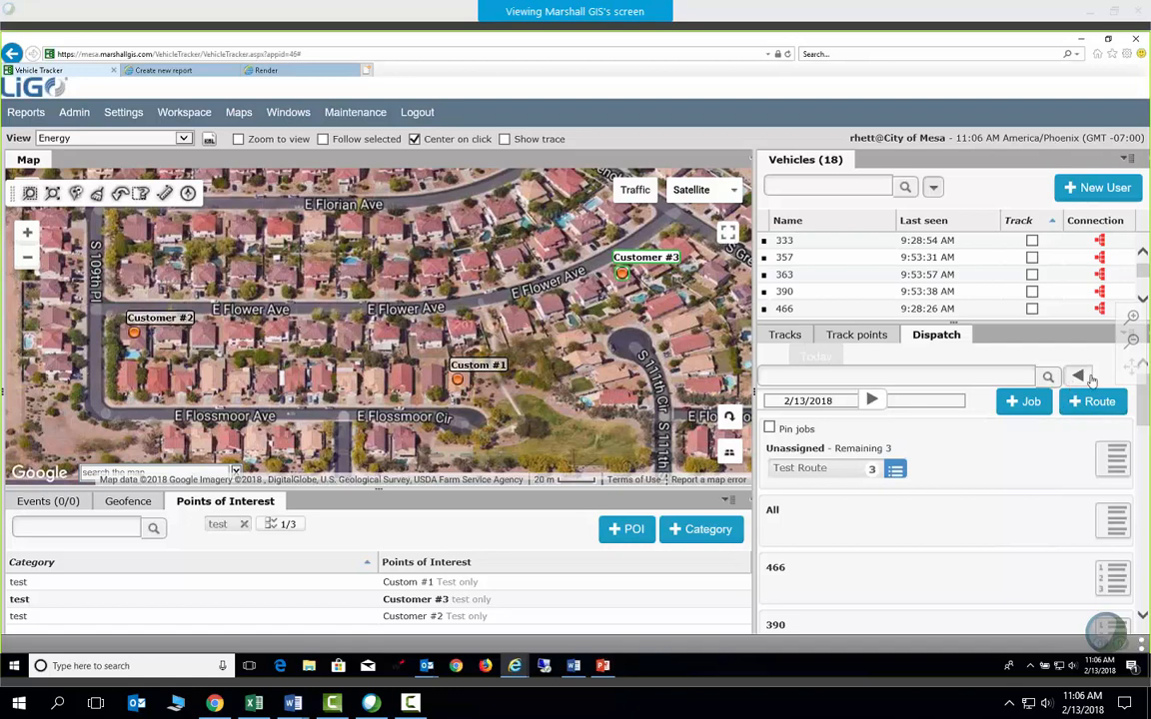
Reopen Test Route in the Edit Route window from the Dispatch options list
click(1129, 341)
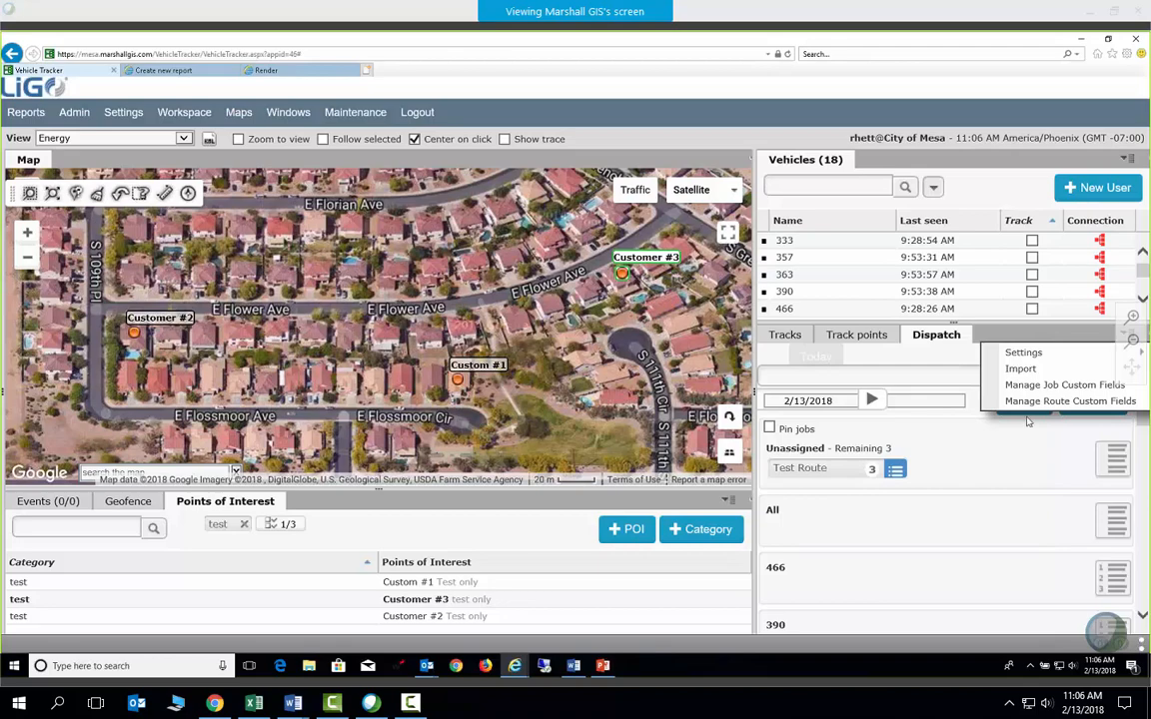
click(895, 469)
click(922, 479)
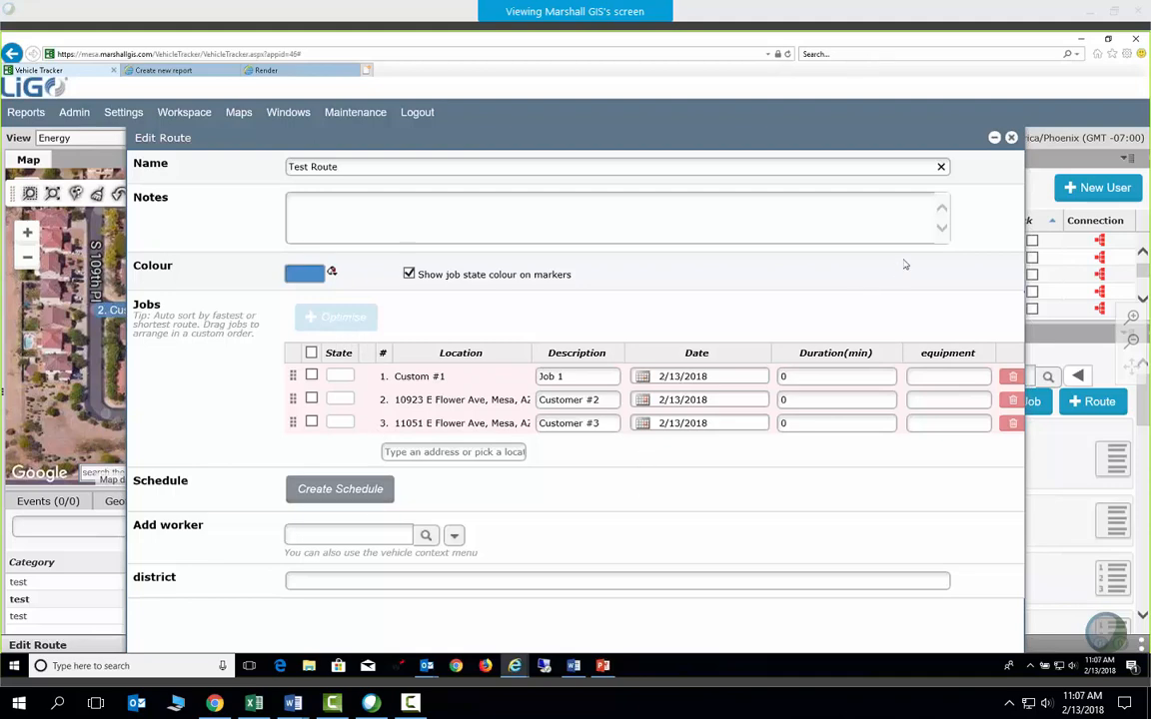
Close the route editor and delete Test Route from the Edit Route window
click(1011, 139)
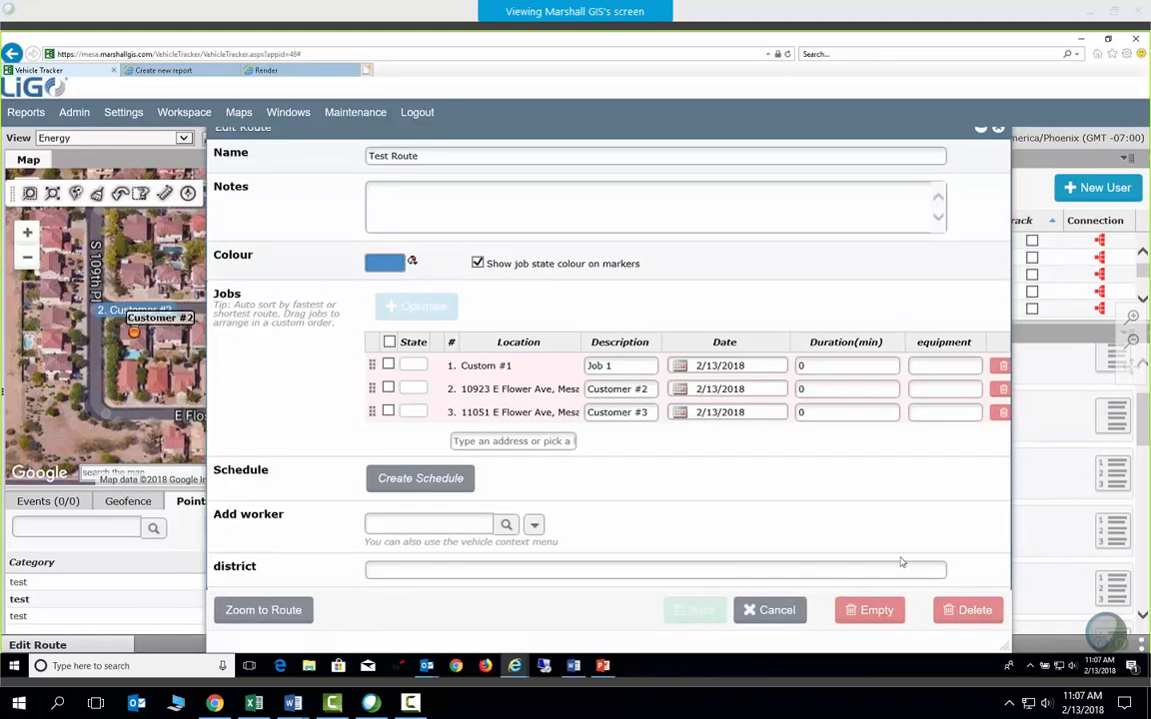
click(954, 621)
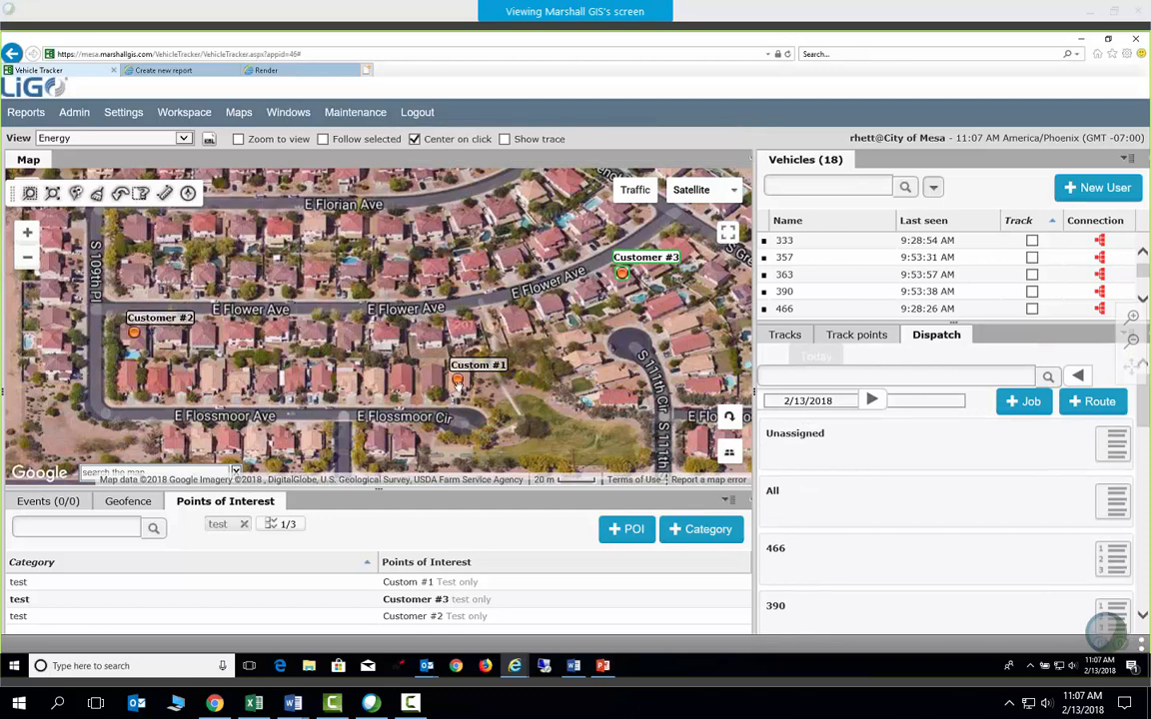
Delete the Custom #1, Customer #2 and Customer #3 map markers, confirming each deletion
right_click(456, 387)
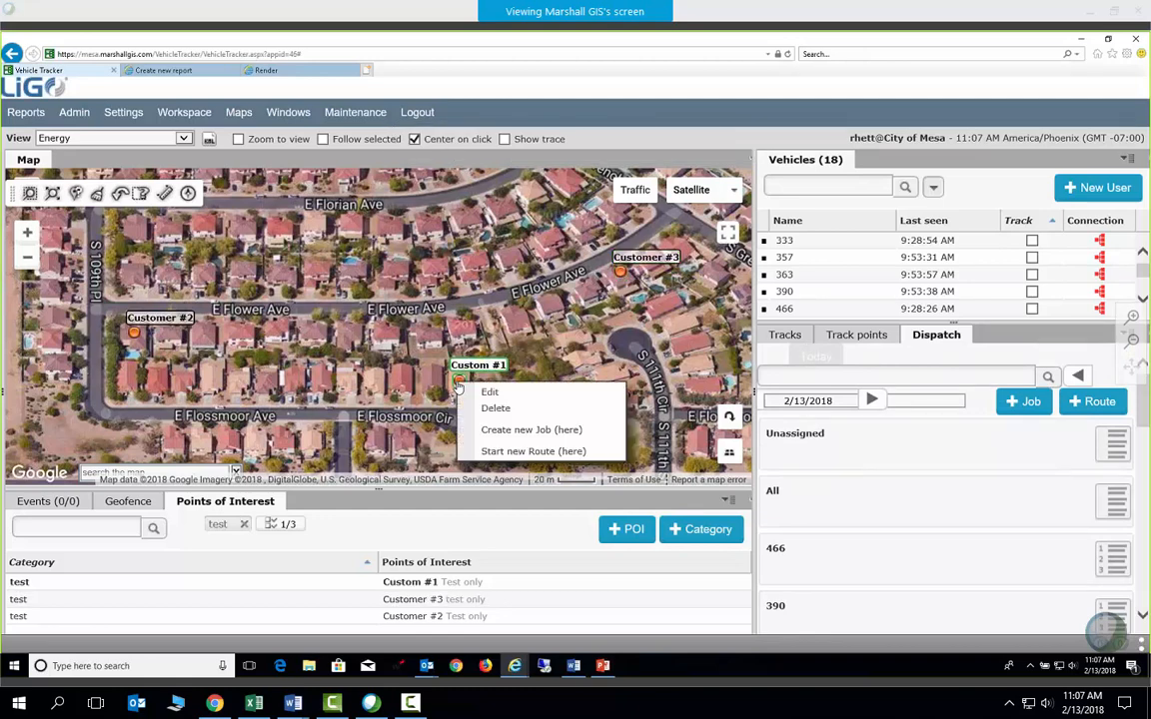
click(482, 406)
click(619, 386)
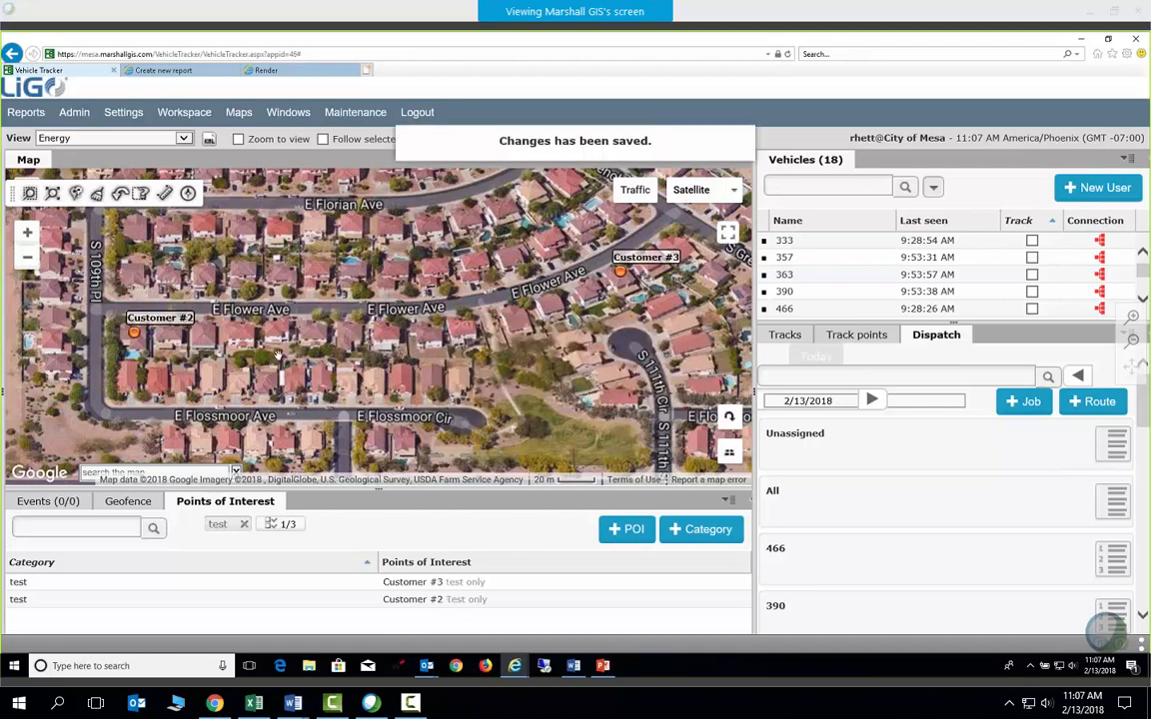
right_click(136, 337)
click(162, 361)
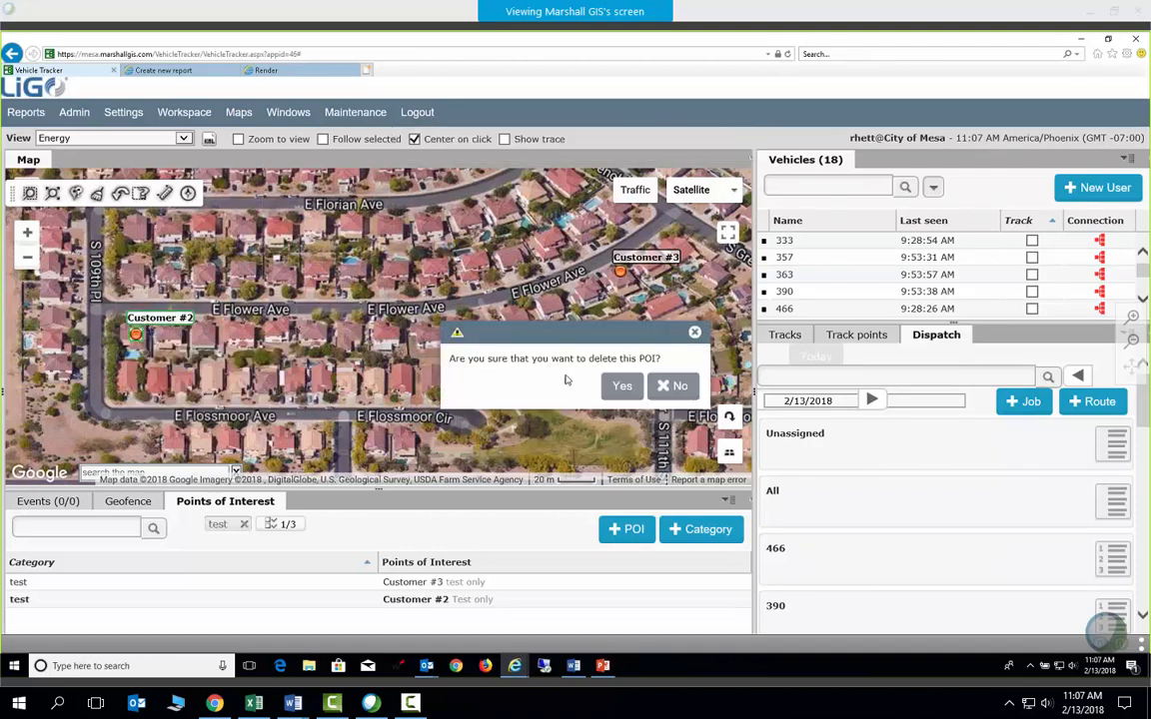
click(621, 385)
right_click(623, 279)
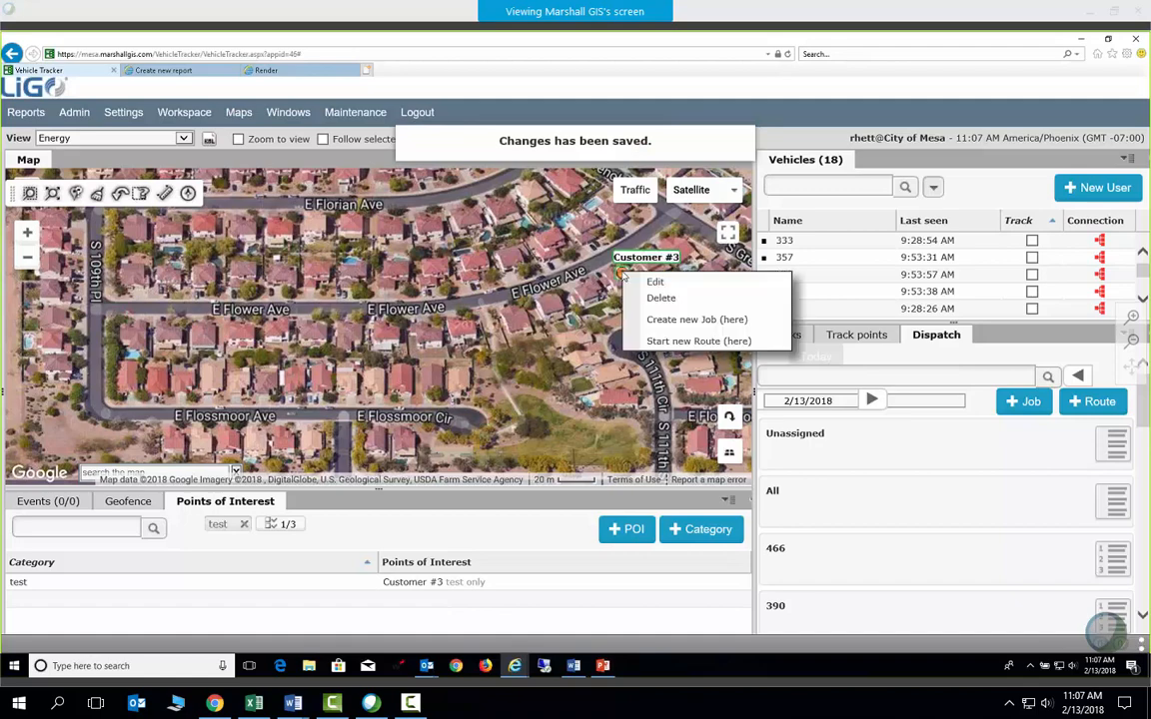
click(656, 297)
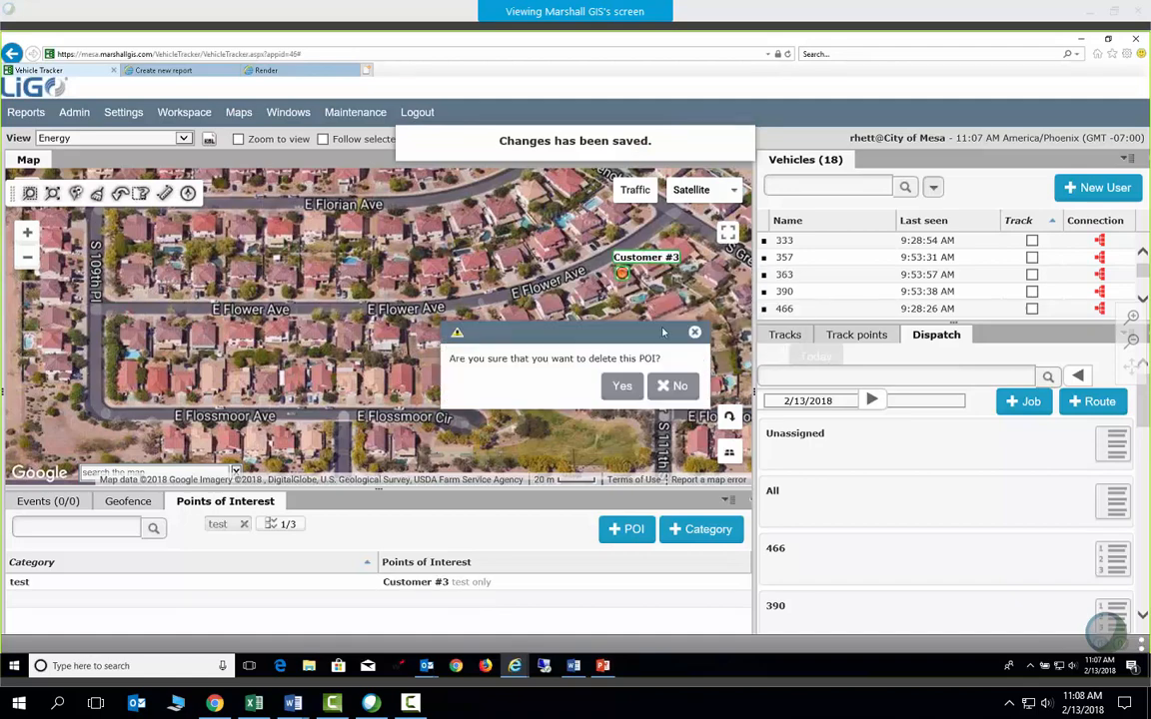
click(621, 385)
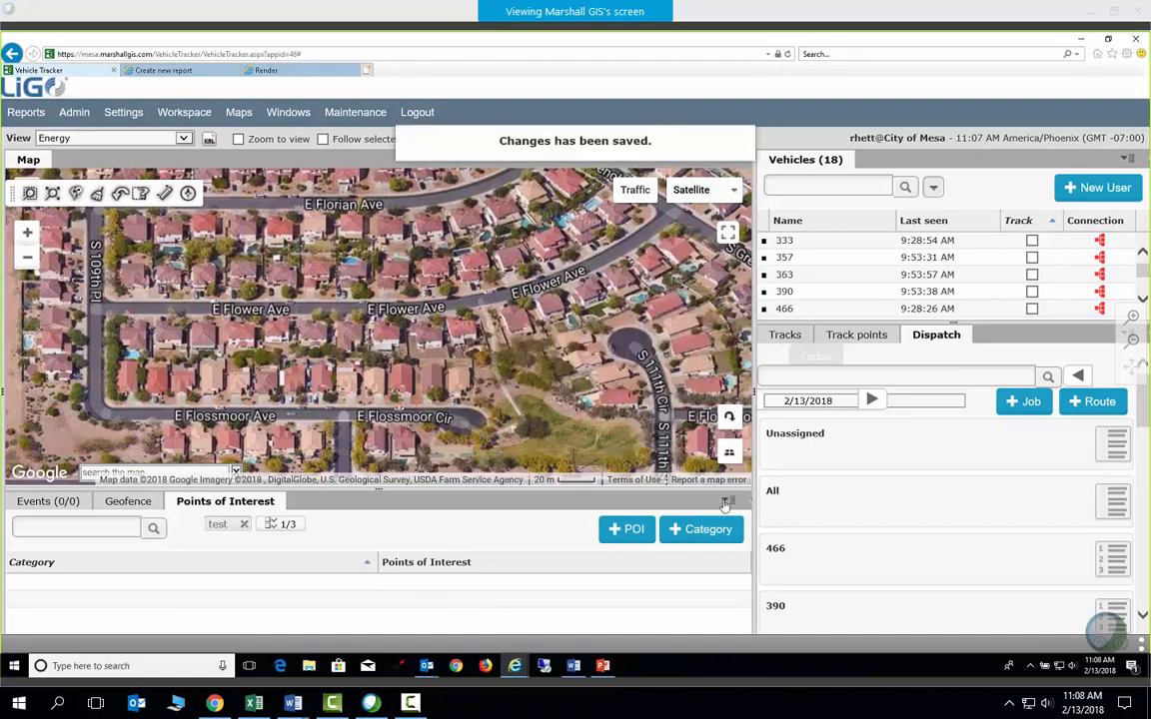
click(726, 501)
click(864, 356)
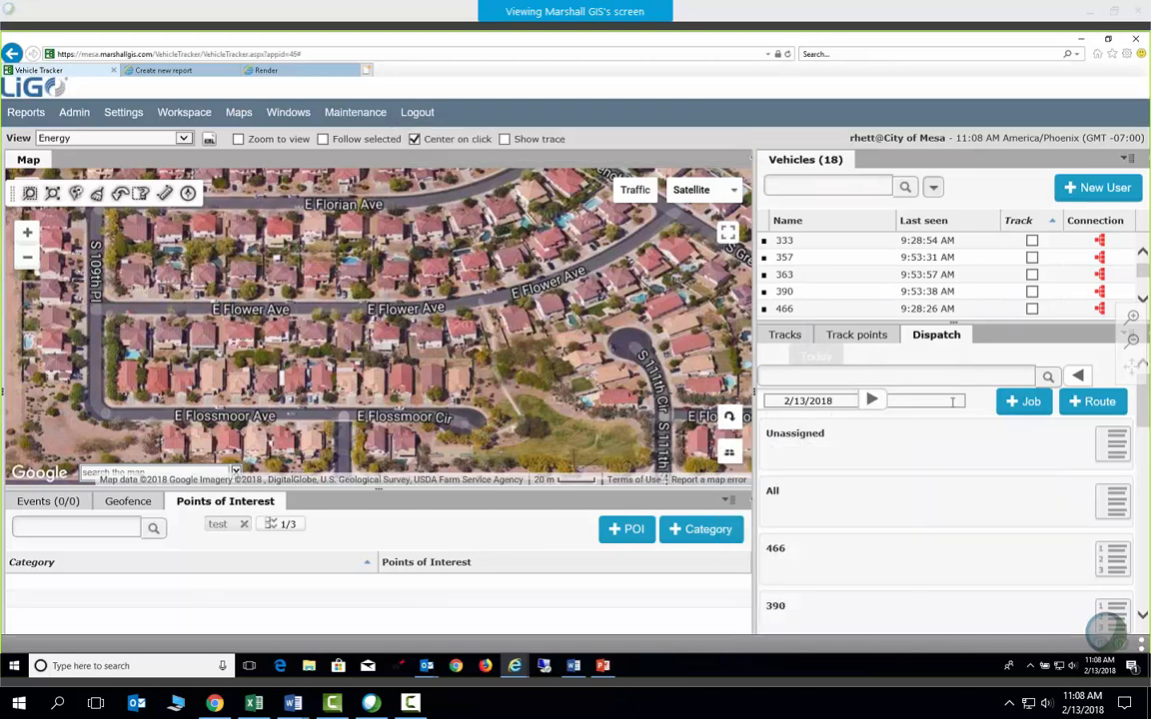
Check that the All job list is empty, then return to PowerPoint at slide 28
drag(754, 320, 718, 319)
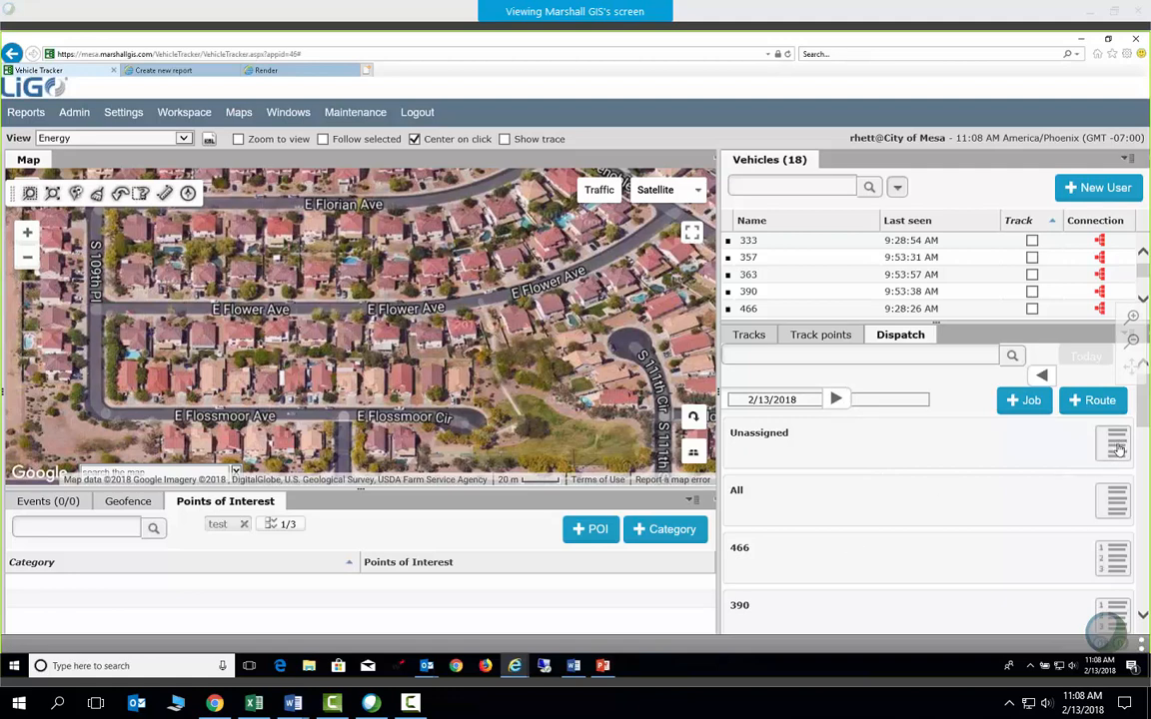
click(1116, 501)
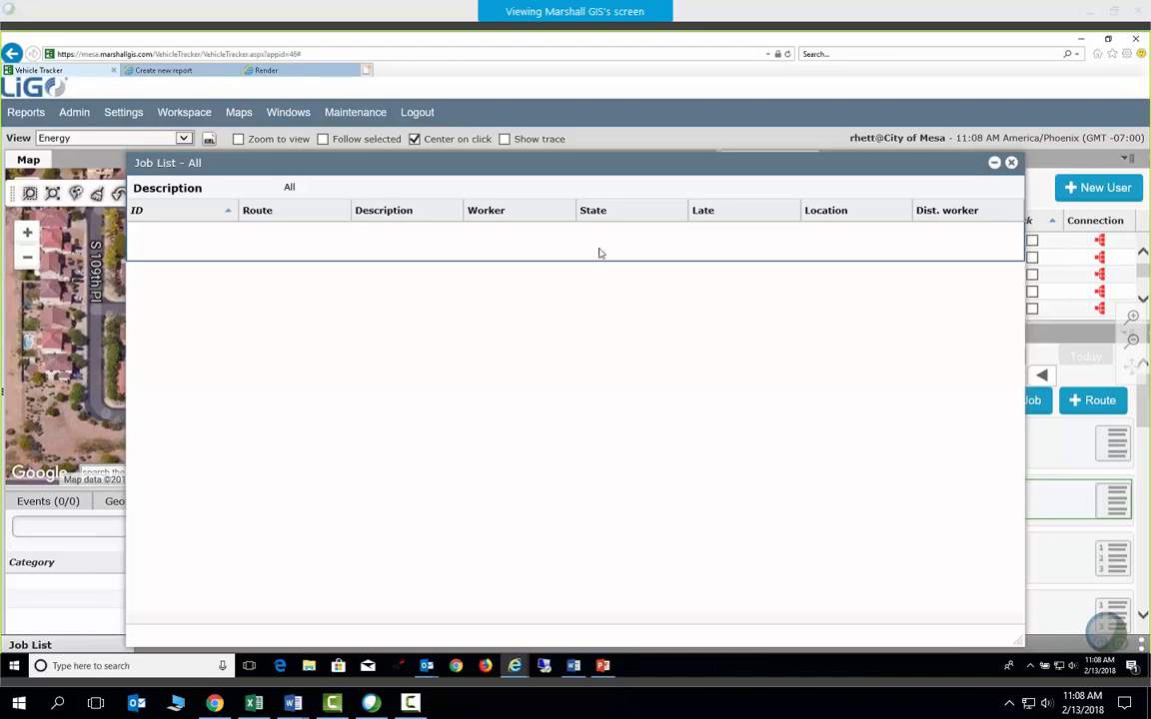
click(1011, 162)
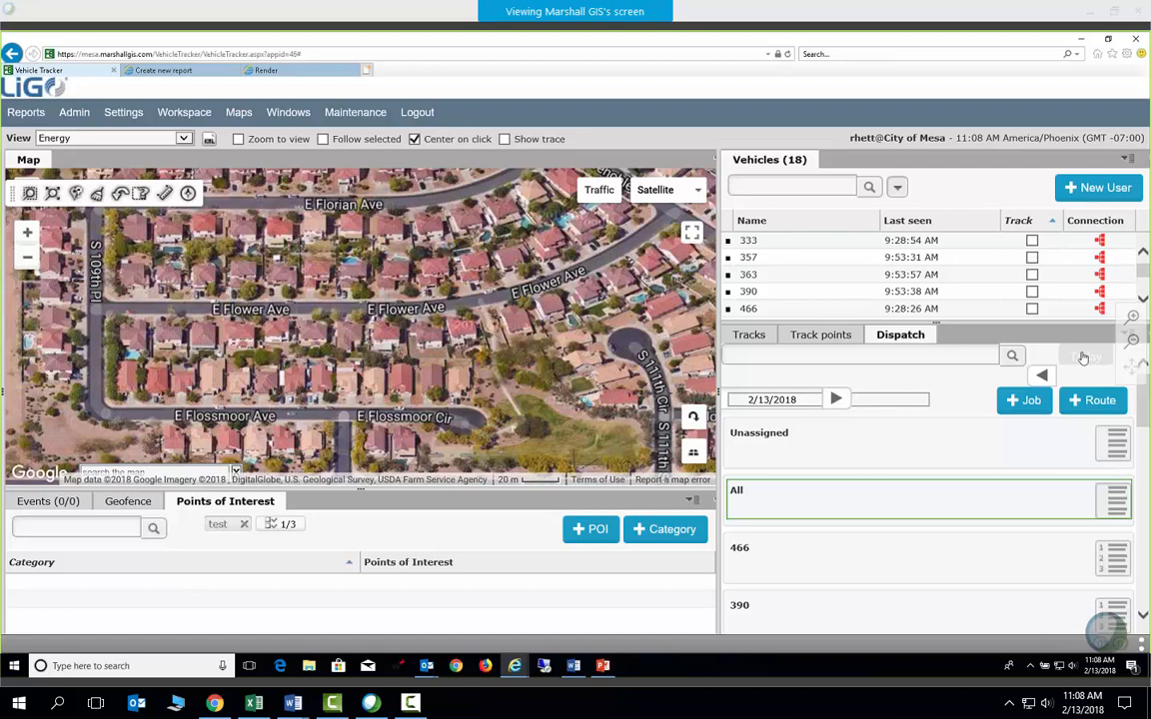
click(754, 339)
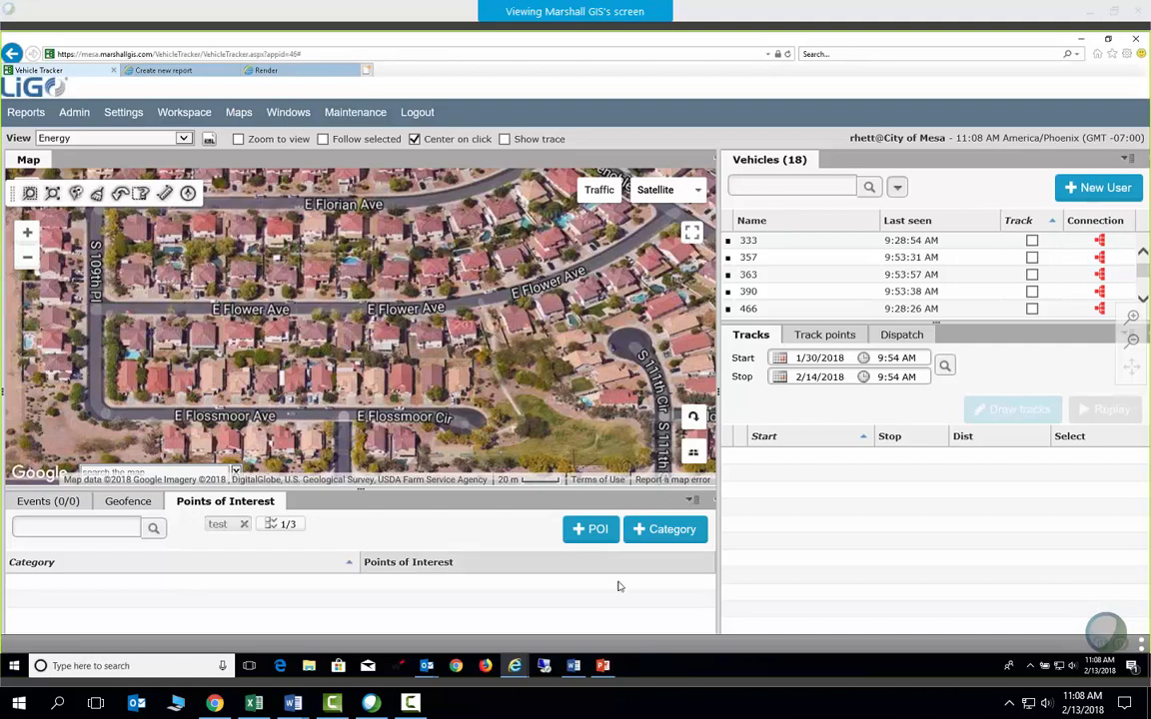
click(602, 666)
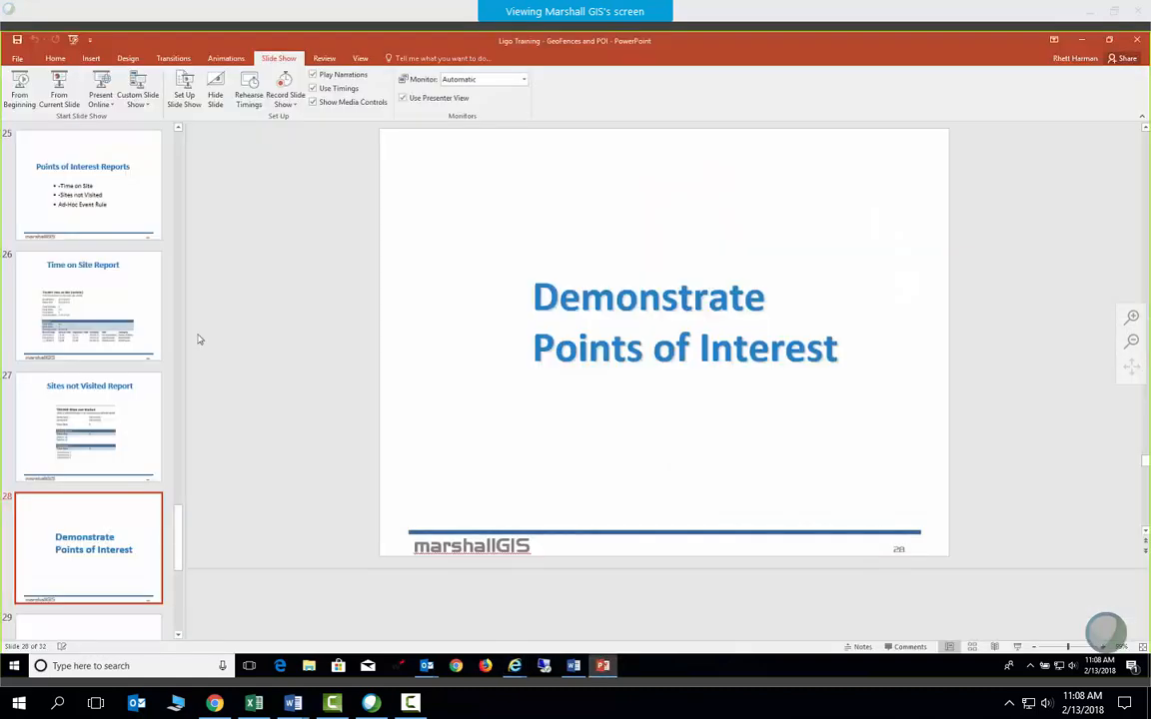
Run the slide show full screen from slide 28 and advance to slide 29, 'Q & A'
click(59, 90)
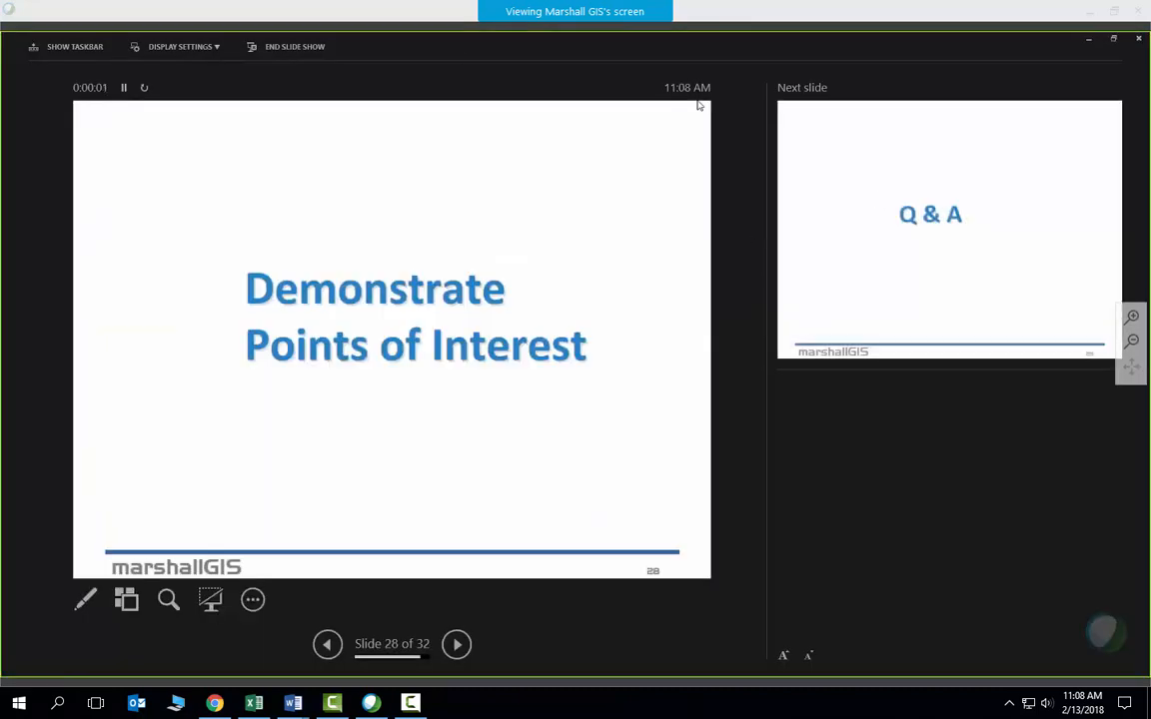
click(199, 54)
click(171, 64)
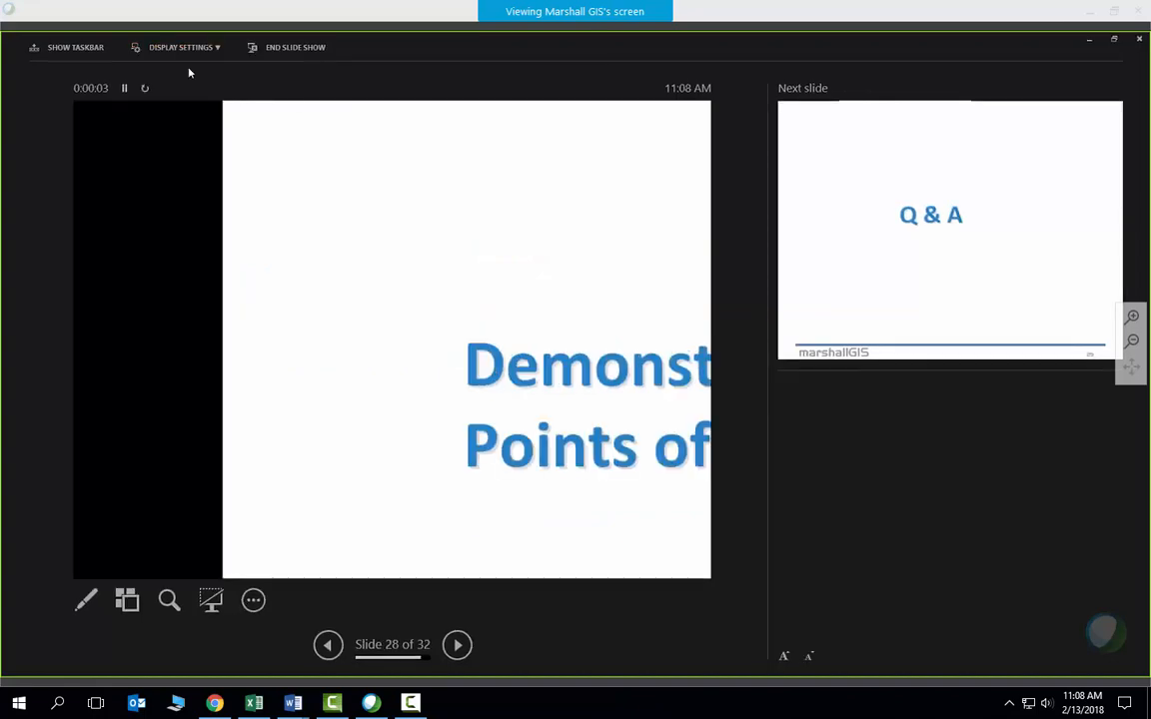
click(634, 455)
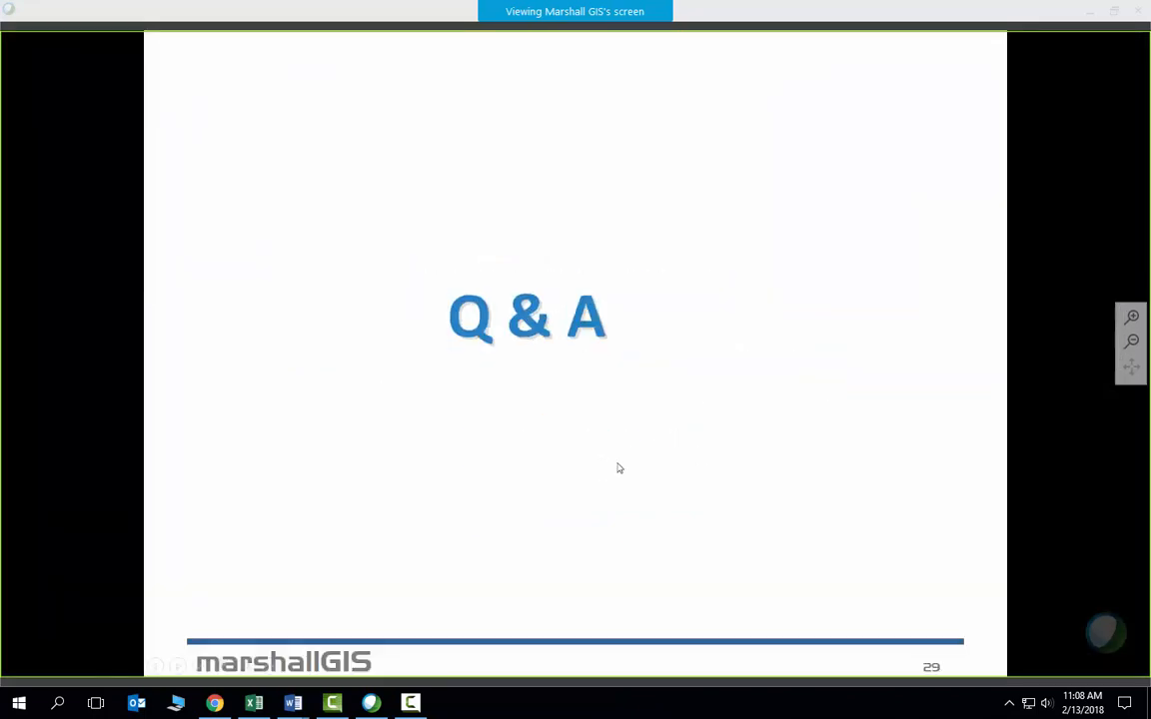
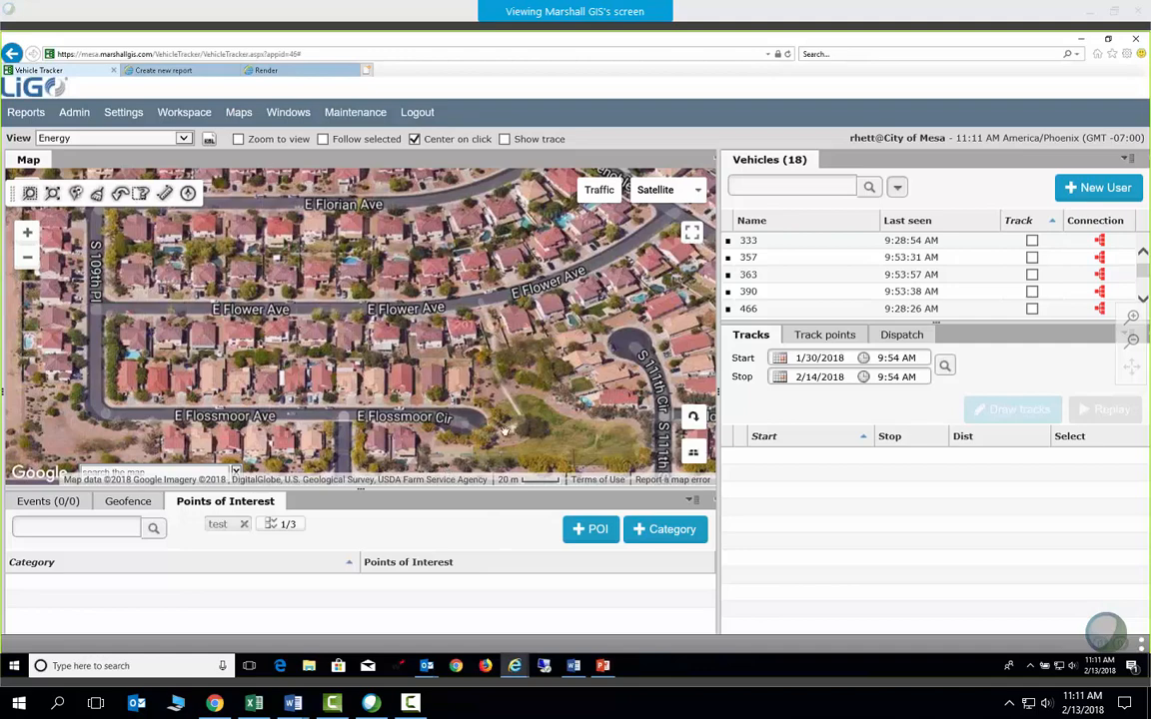
Switch the map type from satellite imagery to Map and collapse the Points of Interest panel
click(651, 190)
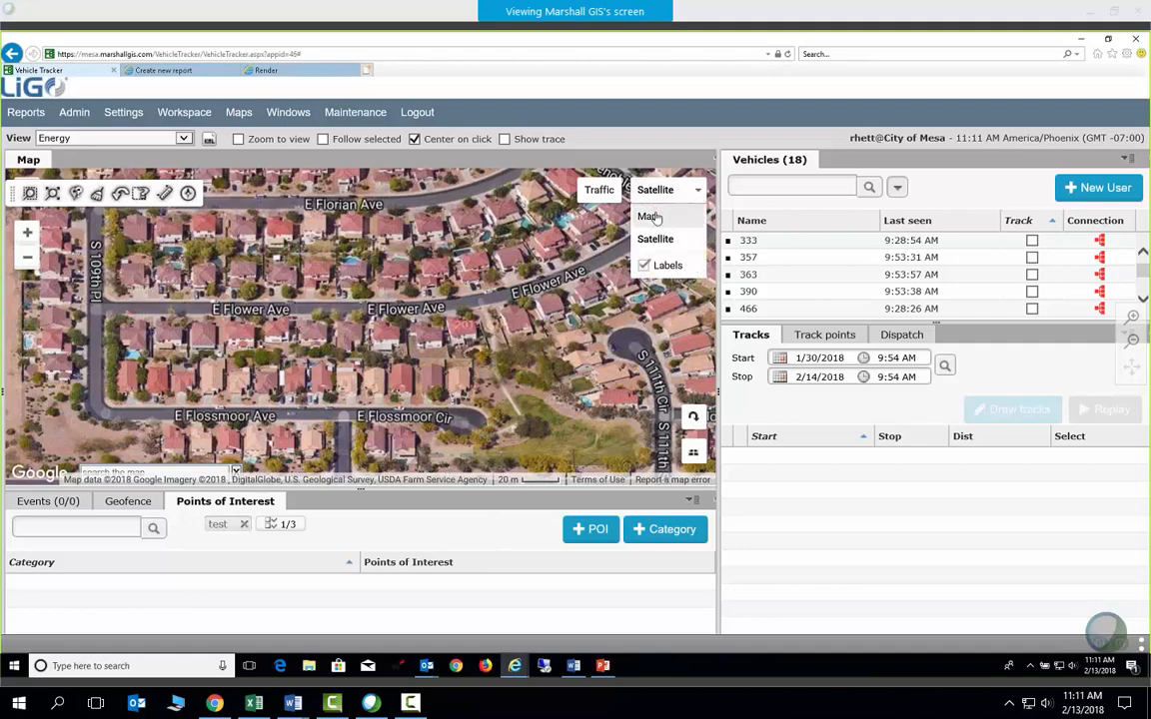
click(649, 216)
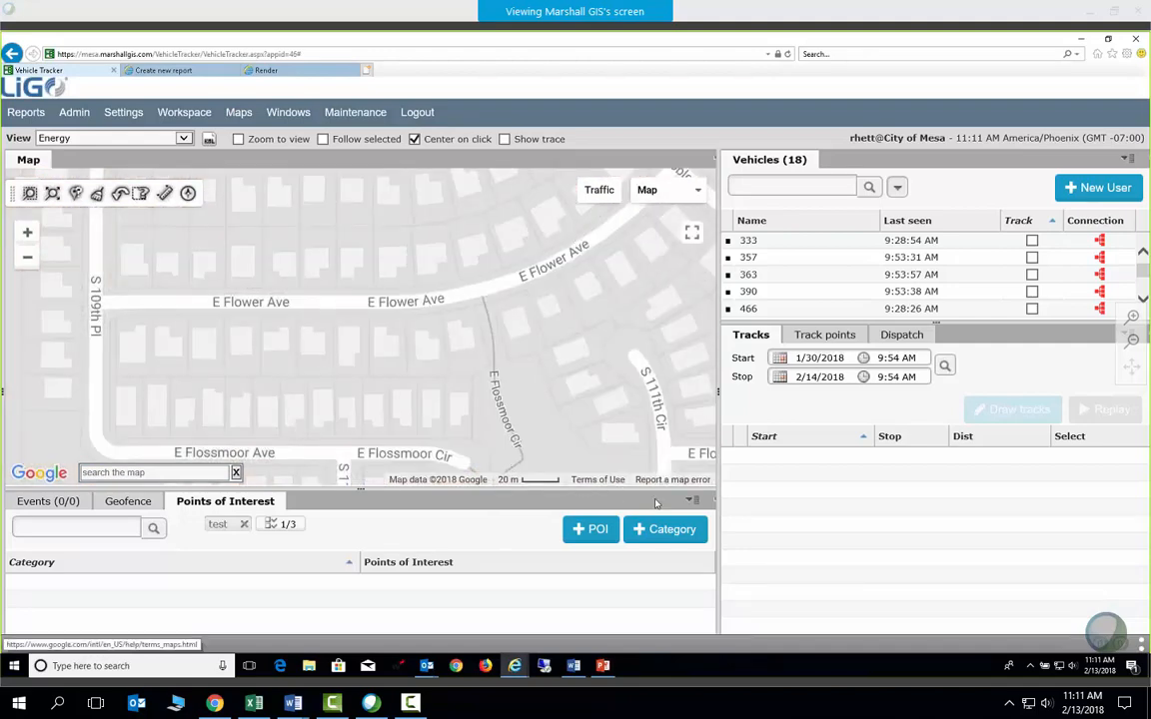
click(690, 500)
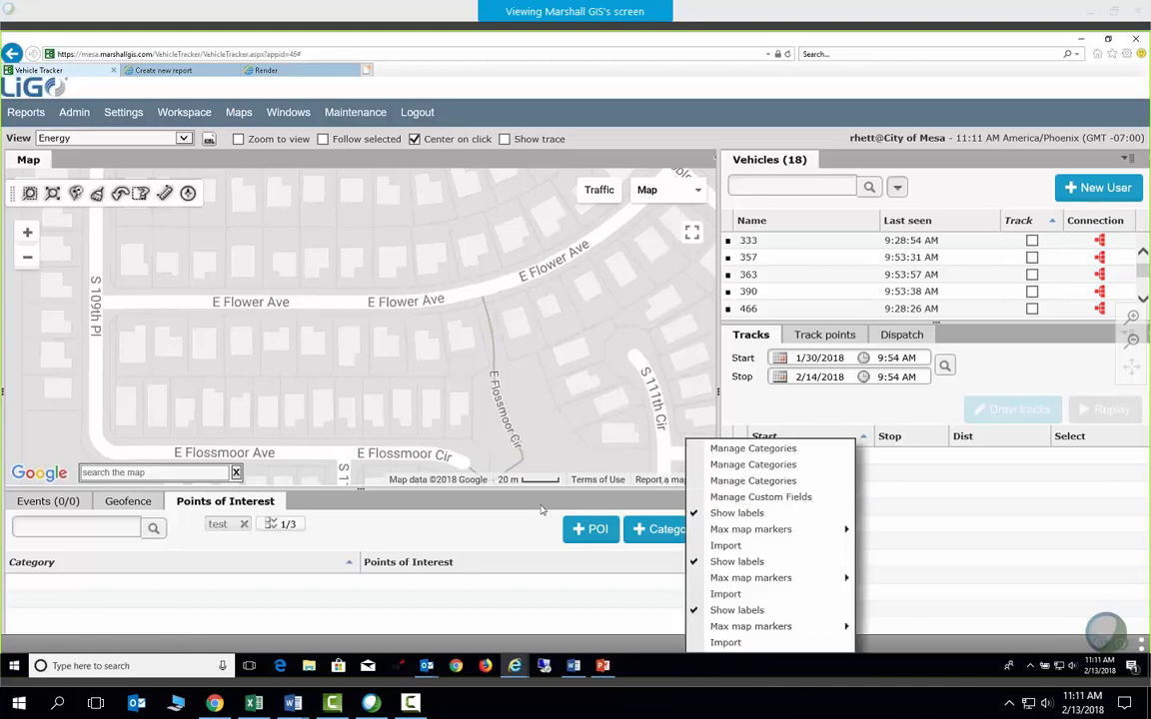
click(608, 398)
click(690, 501)
click(688, 505)
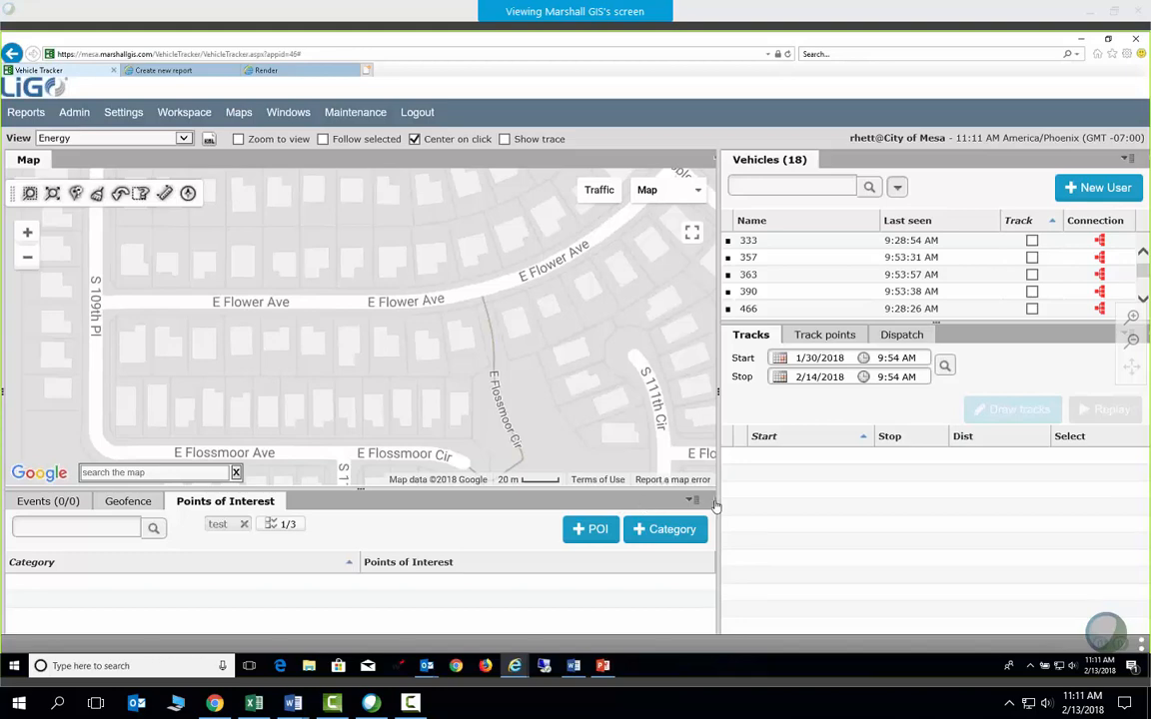
click(715, 506)
click(162, 135)
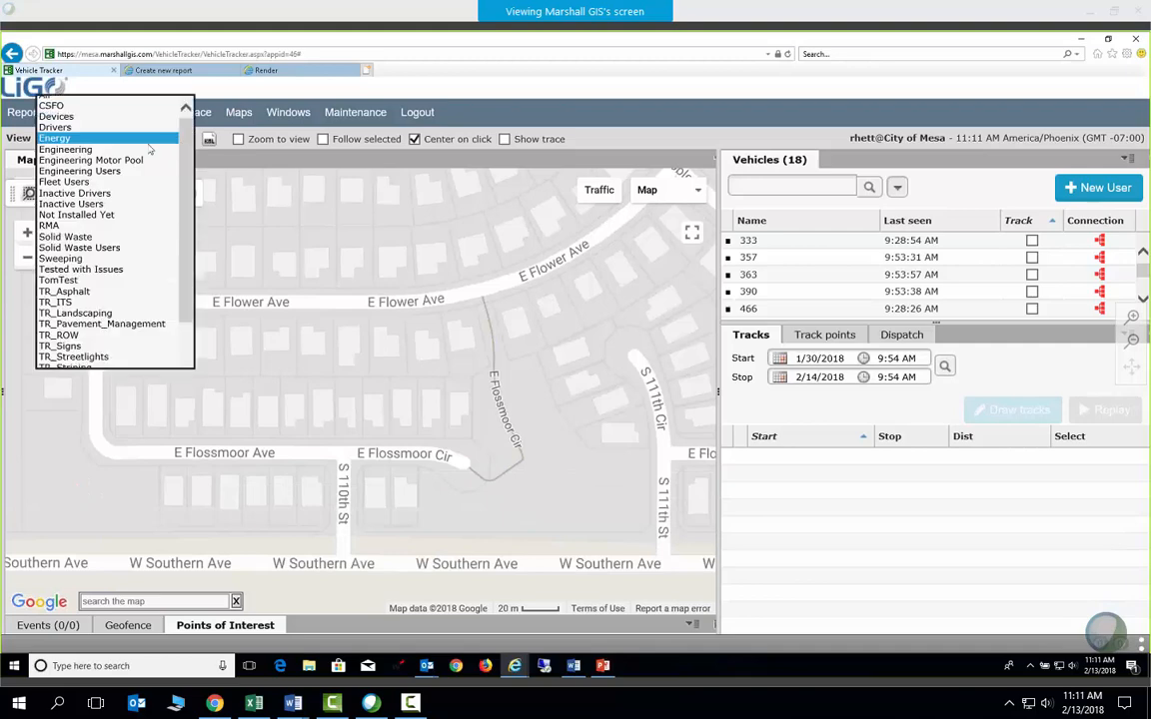
Load the Solid Waste view's 106 vehicles and drag the splitters to lengthen the vehicle list
click(77, 238)
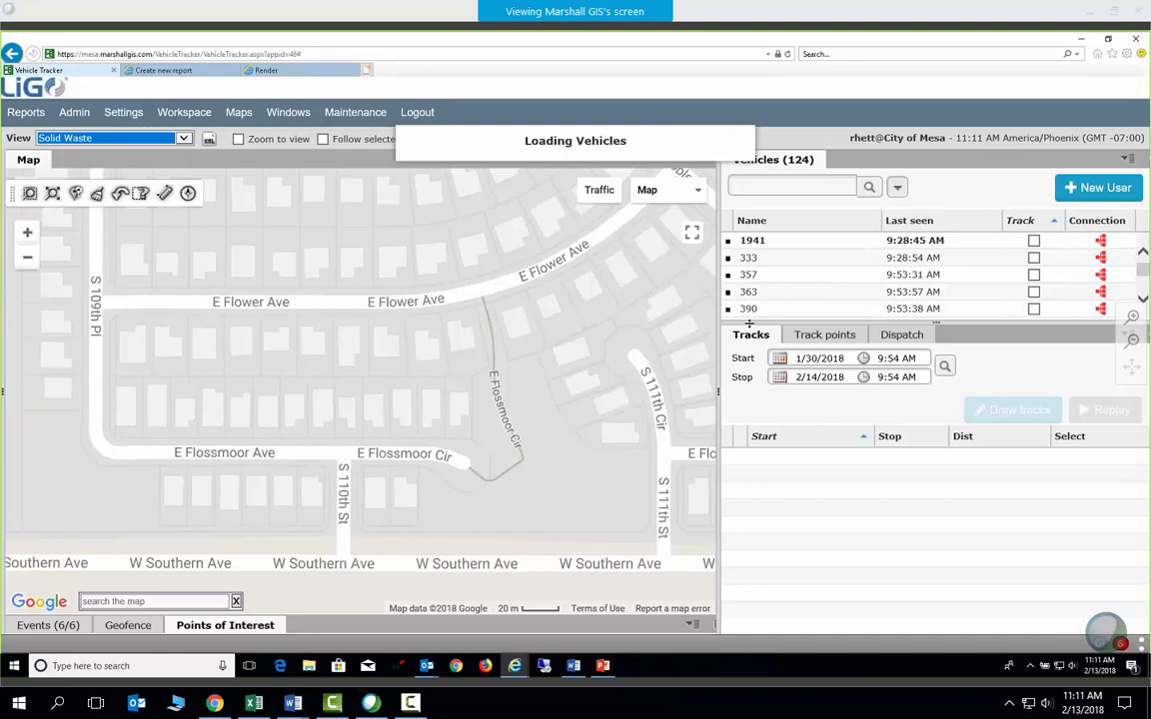
drag(748, 323, 749, 425)
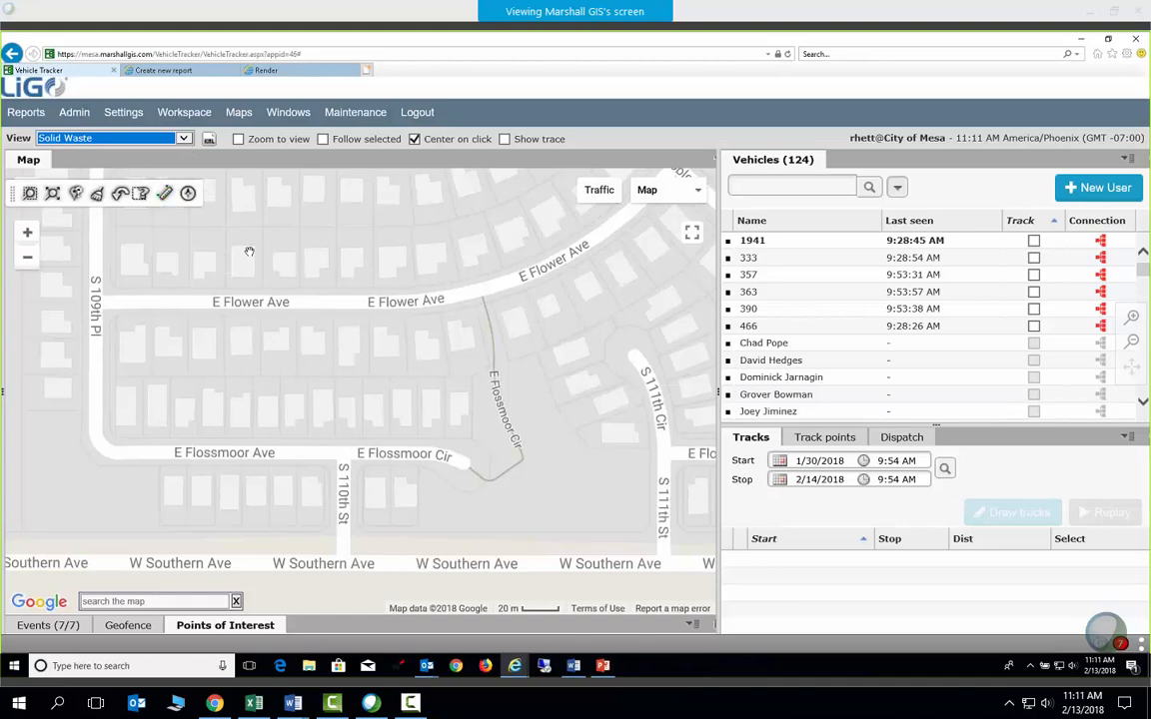
click(184, 139)
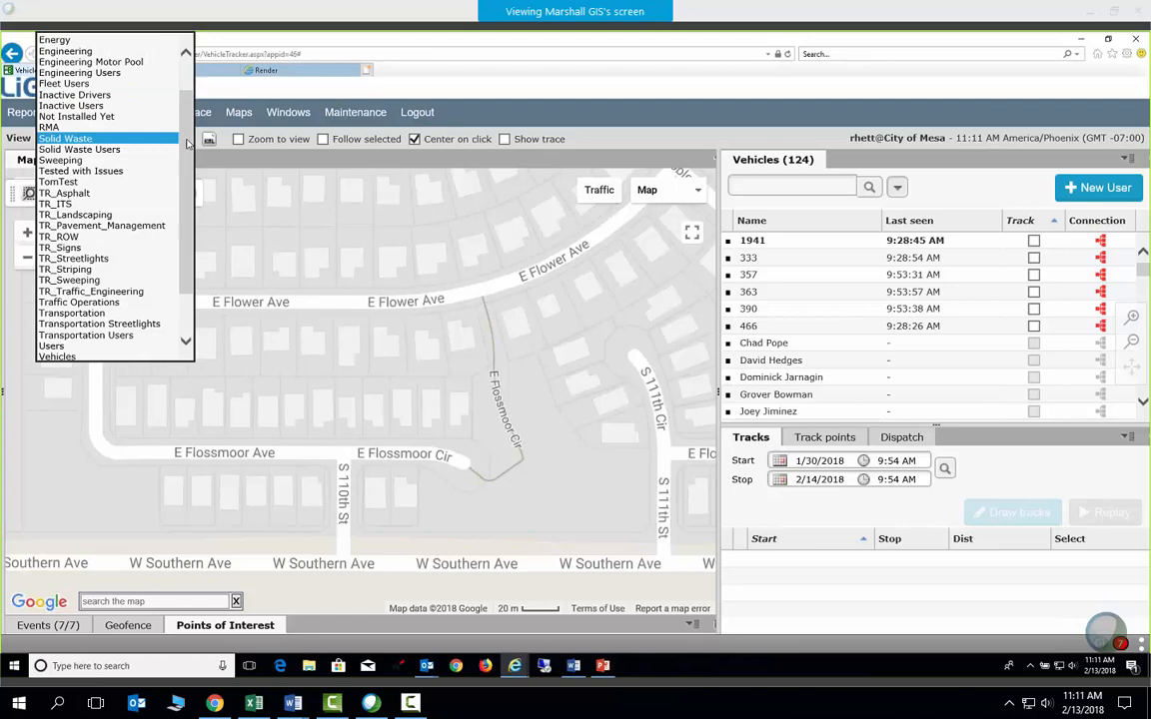
click(85, 141)
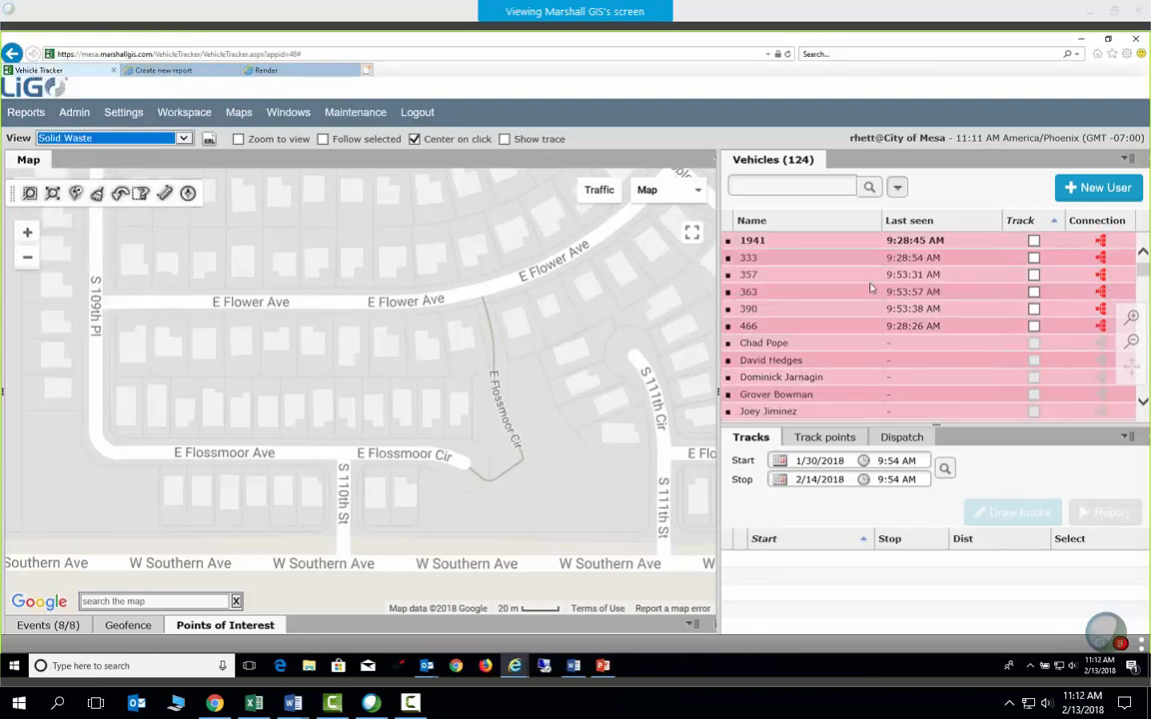
drag(868, 428, 868, 466)
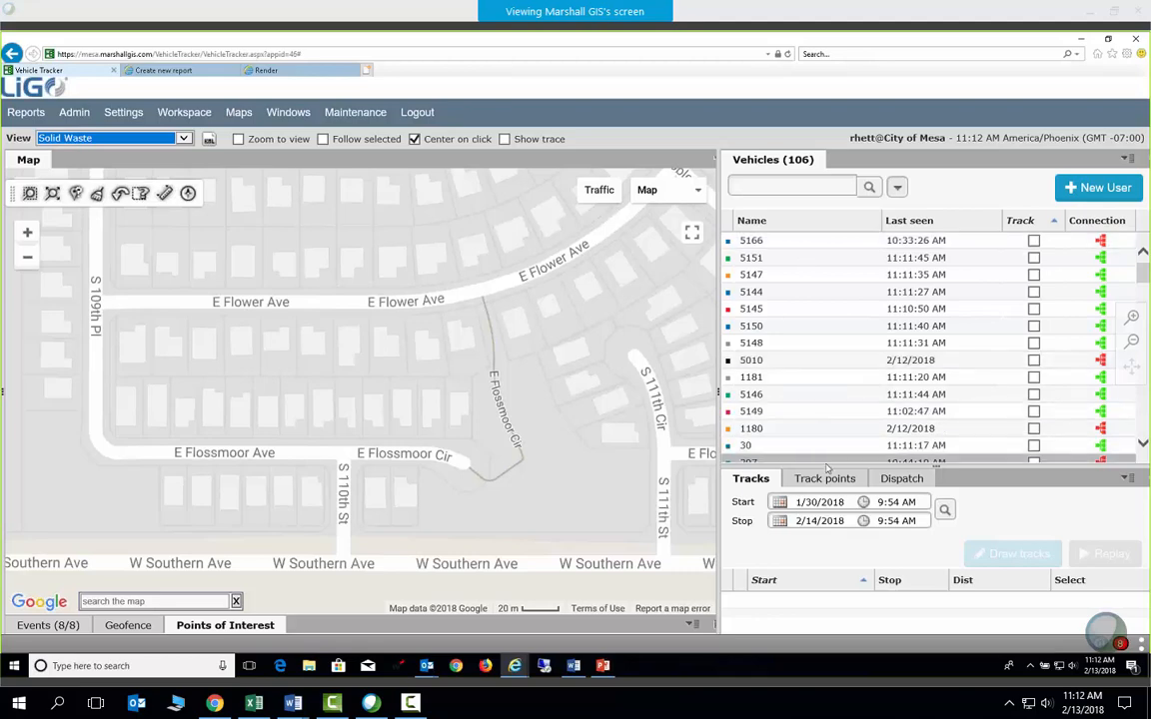
drag(817, 467, 819, 457)
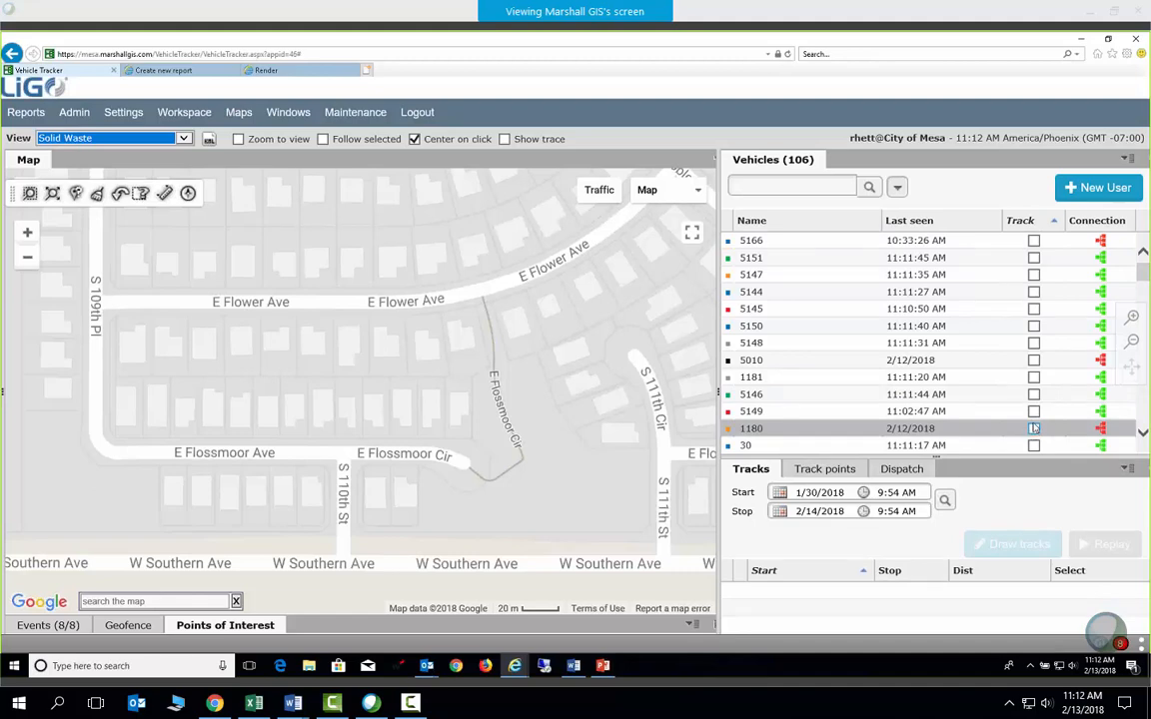
Draw today's tracks for vehicle 5149, then uncheck it to stop tracking
right_click(896, 411)
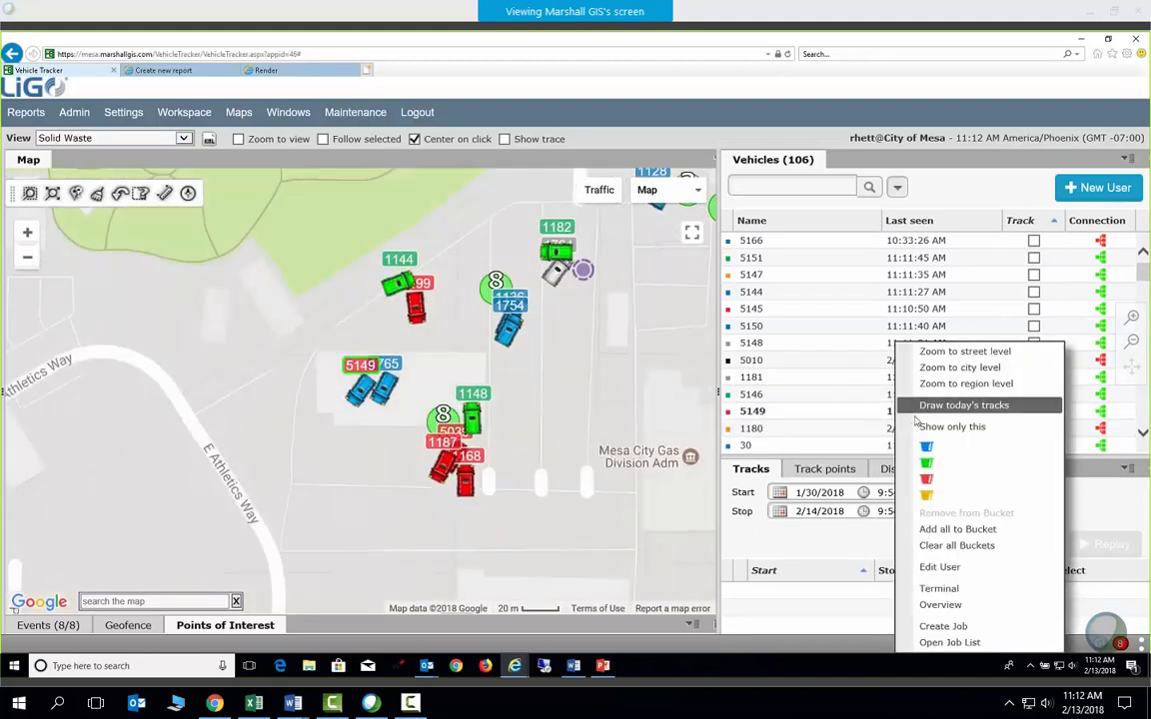
click(942, 406)
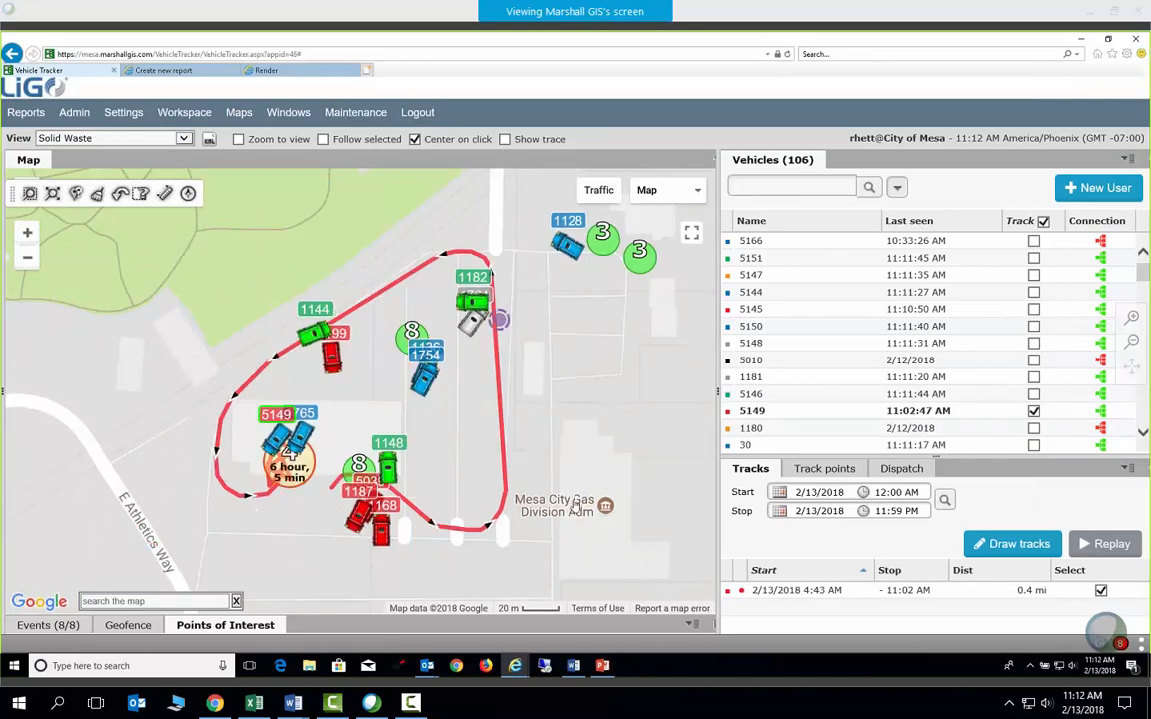
click(1034, 411)
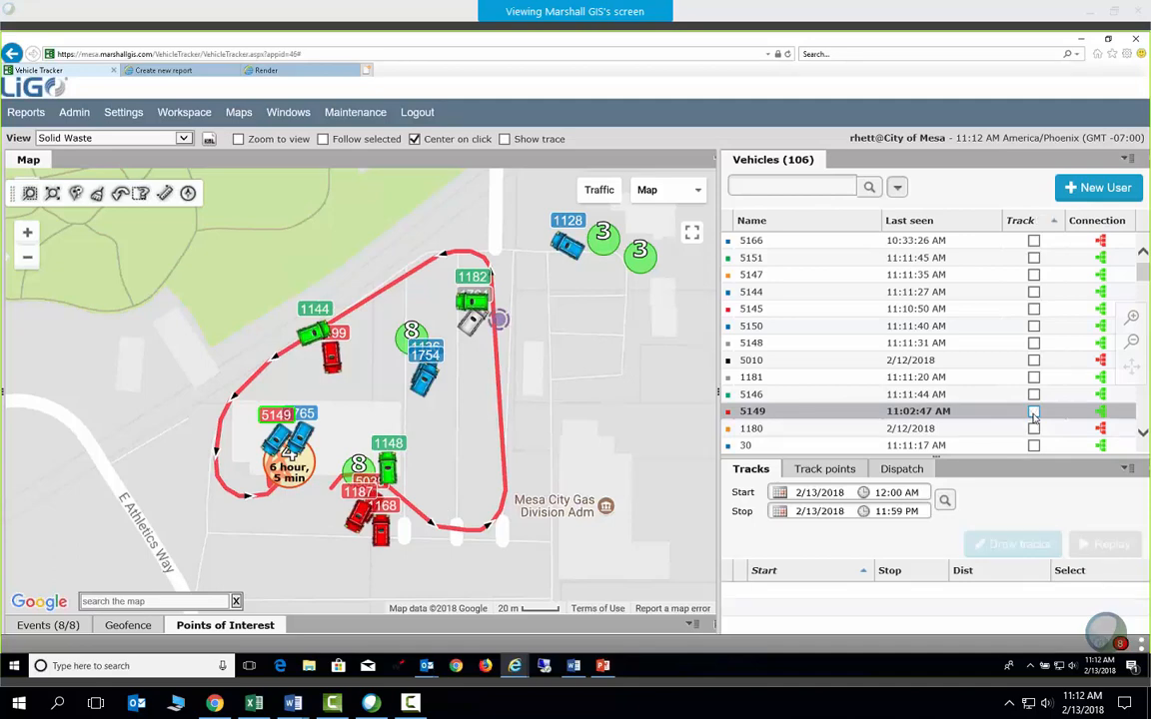
Show vehicle 5145's 2/13/2018 track (46.4 mi) and zoom out to see the whole route
click(1034, 308)
click(1100, 590)
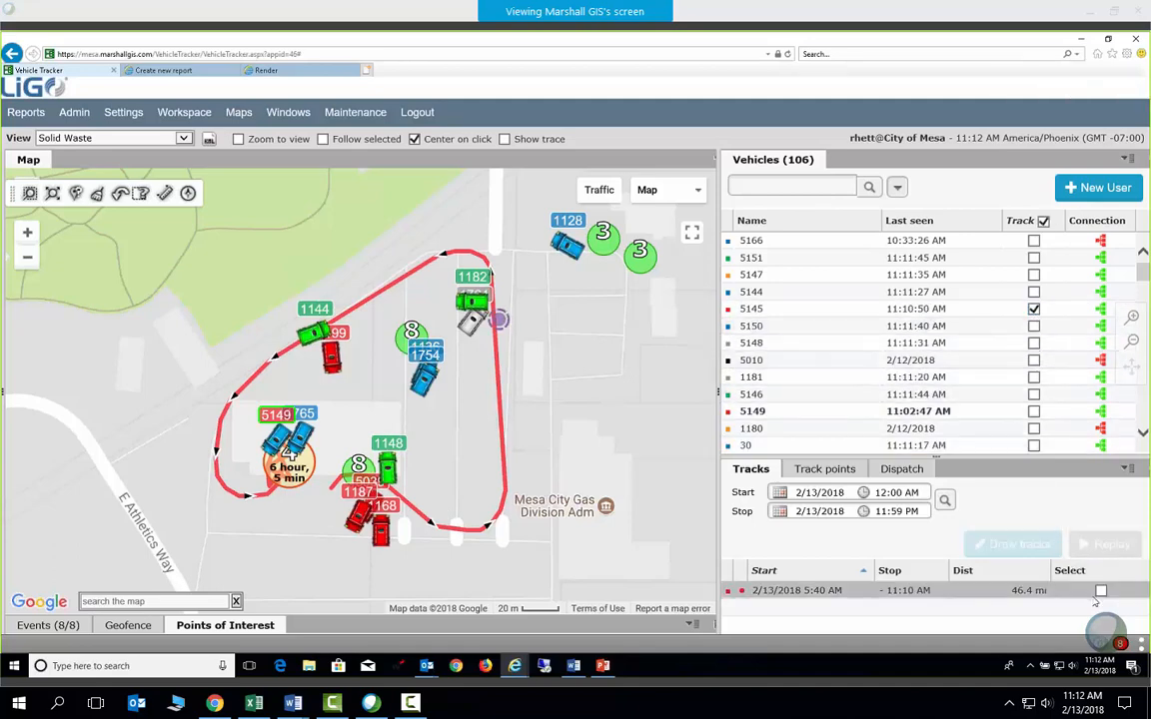
click(1015, 545)
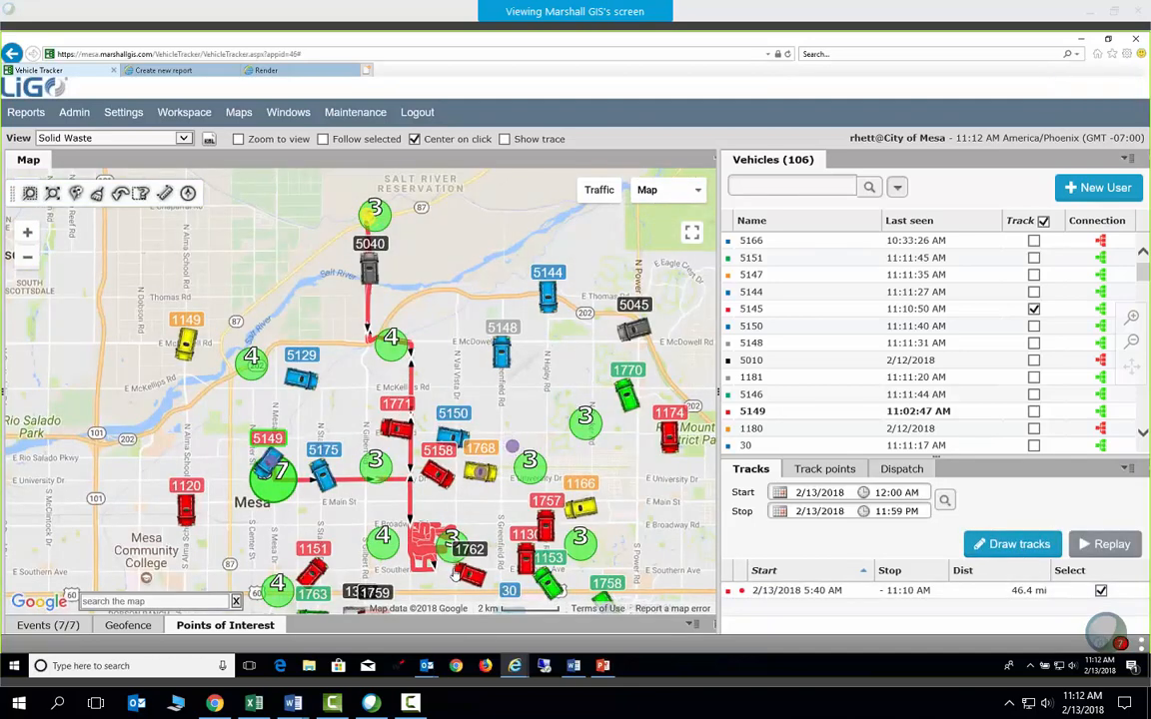
scroll(410, 539, up, 1)
scroll(411, 545, up, 3)
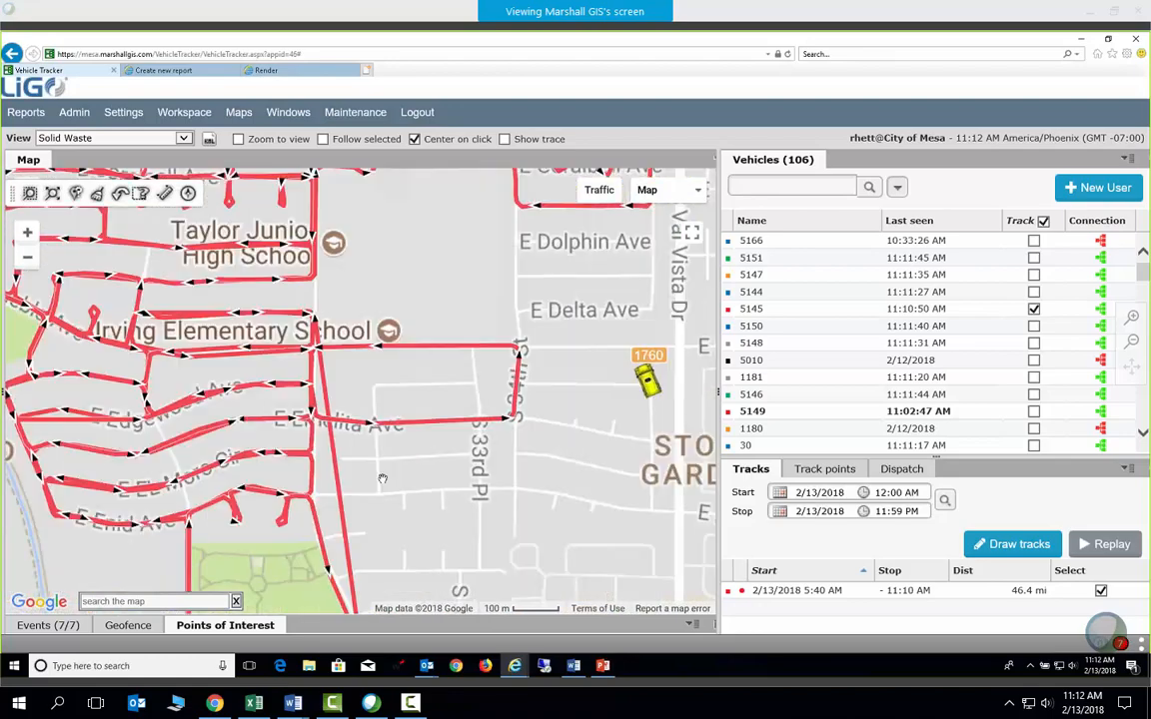
scroll(518, 496, down, 1)
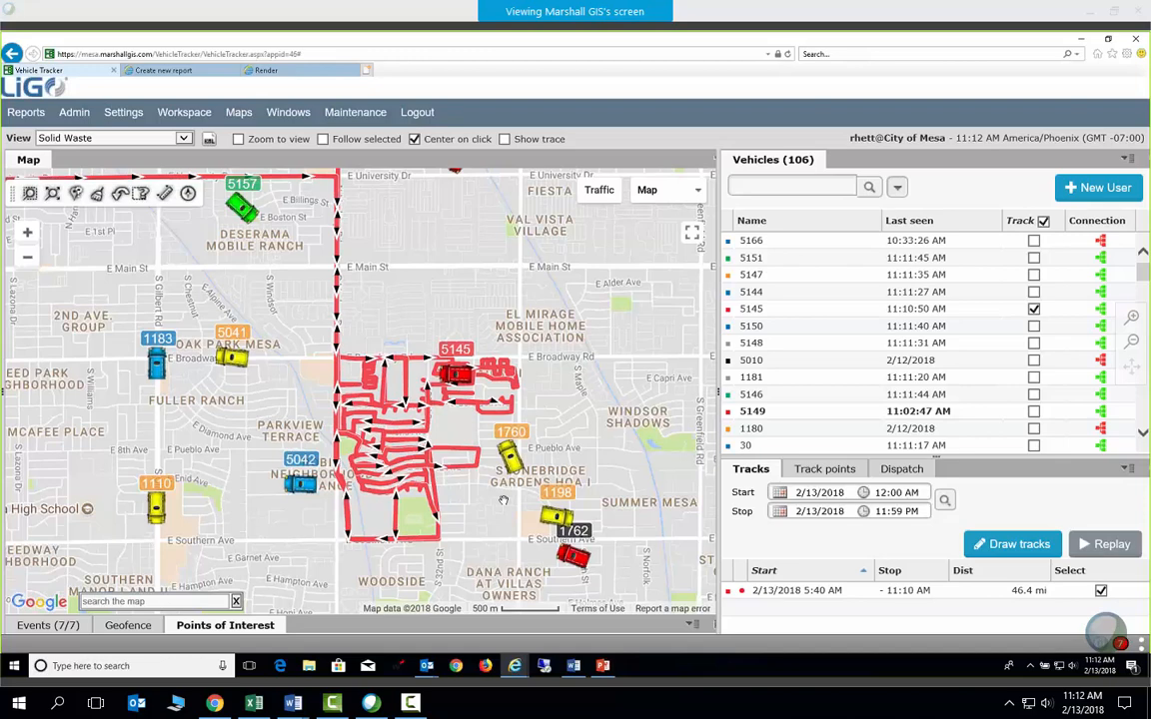
right_click(753, 412)
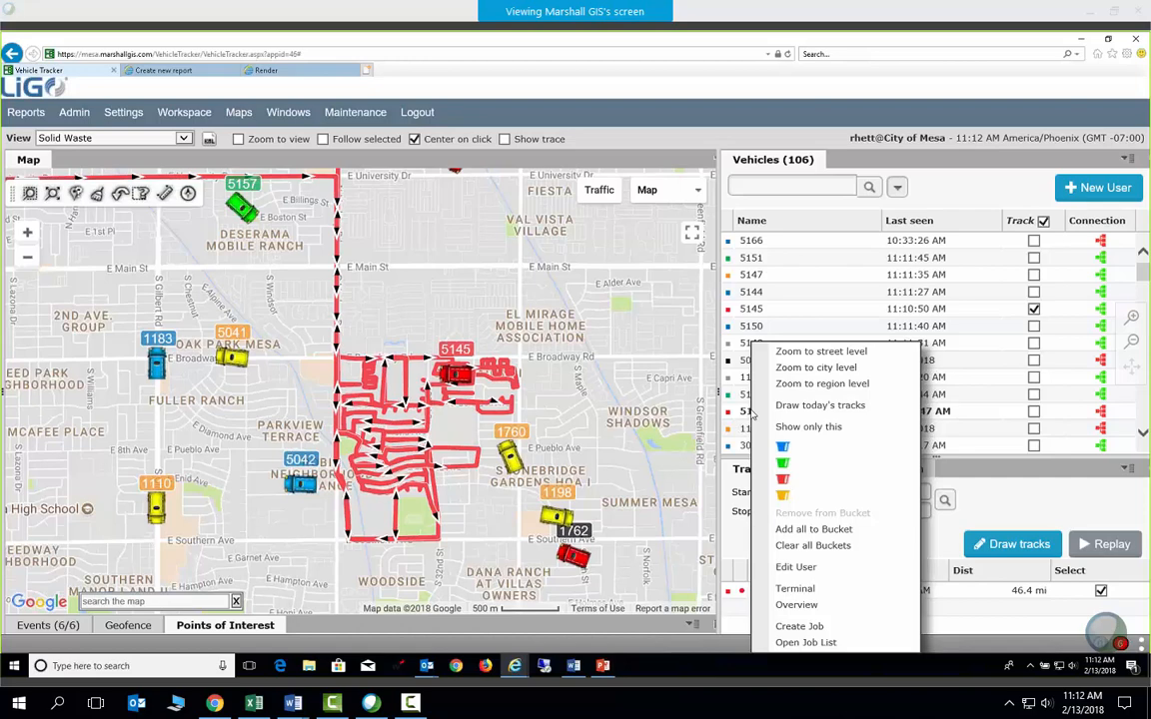
click(1002, 459)
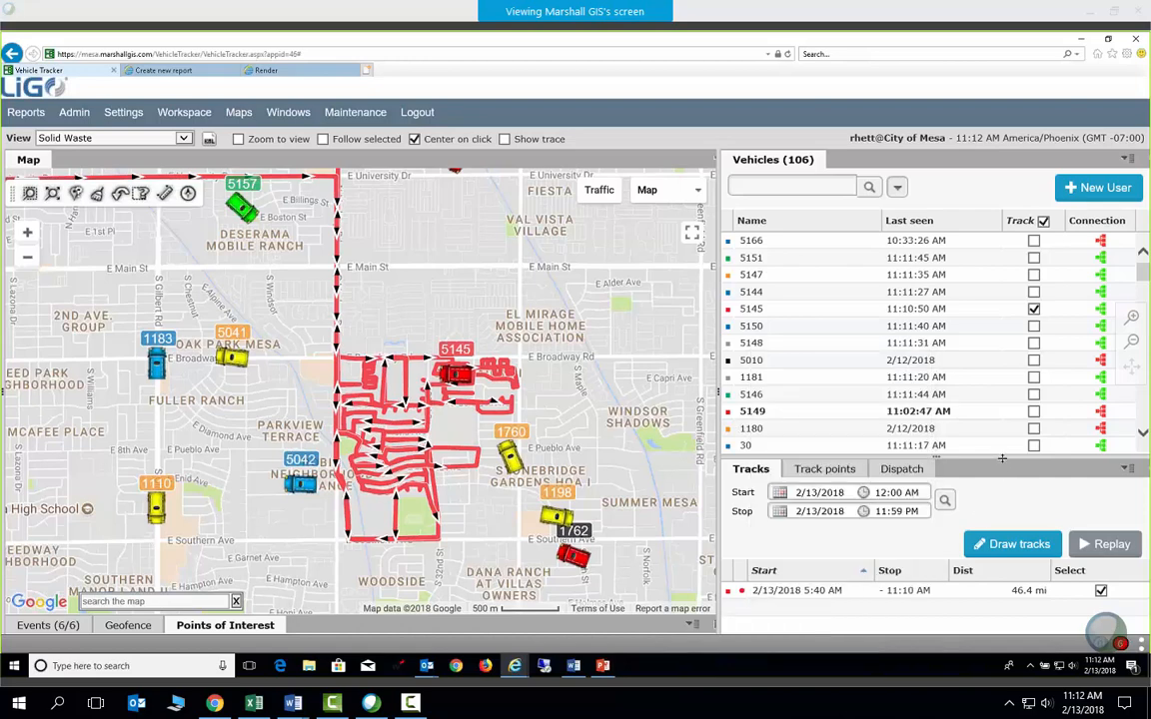
right_click(919, 592)
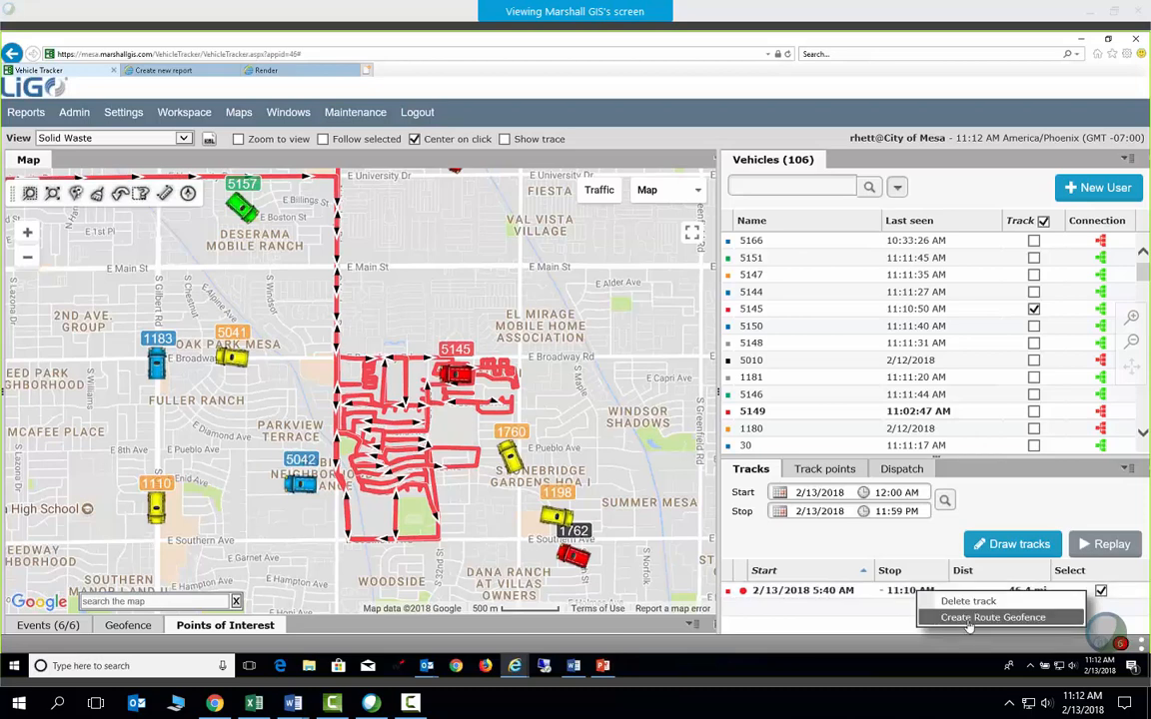
click(872, 631)
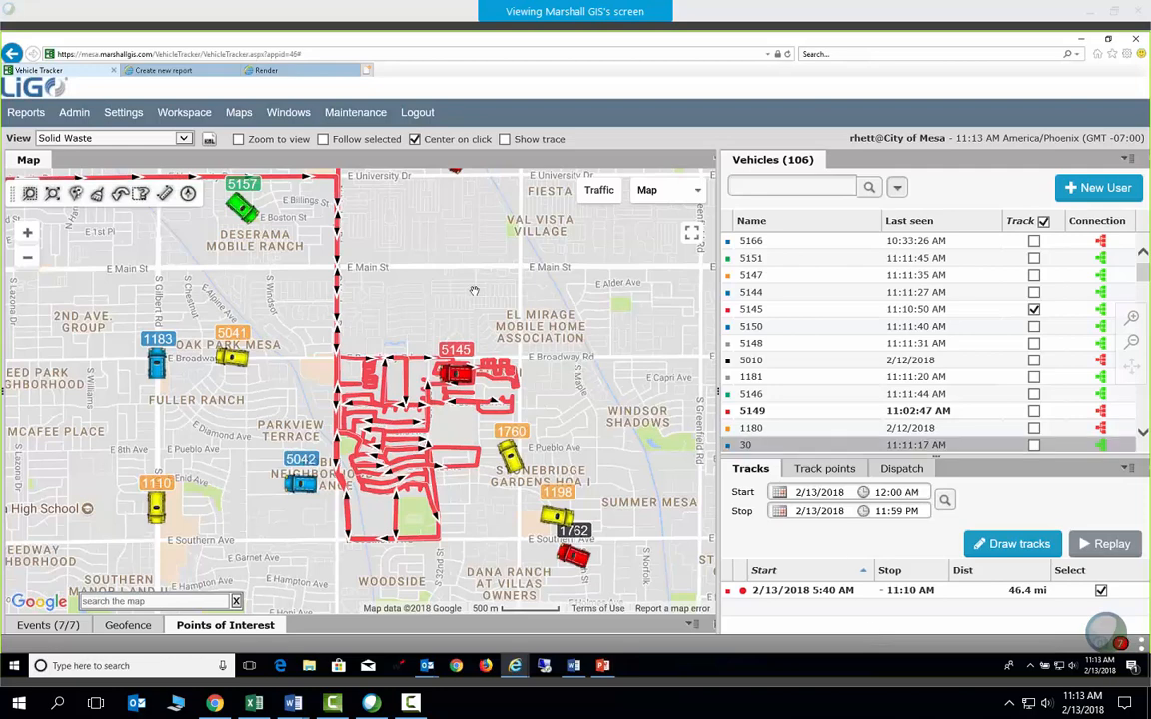
drag(413, 294, 427, 299)
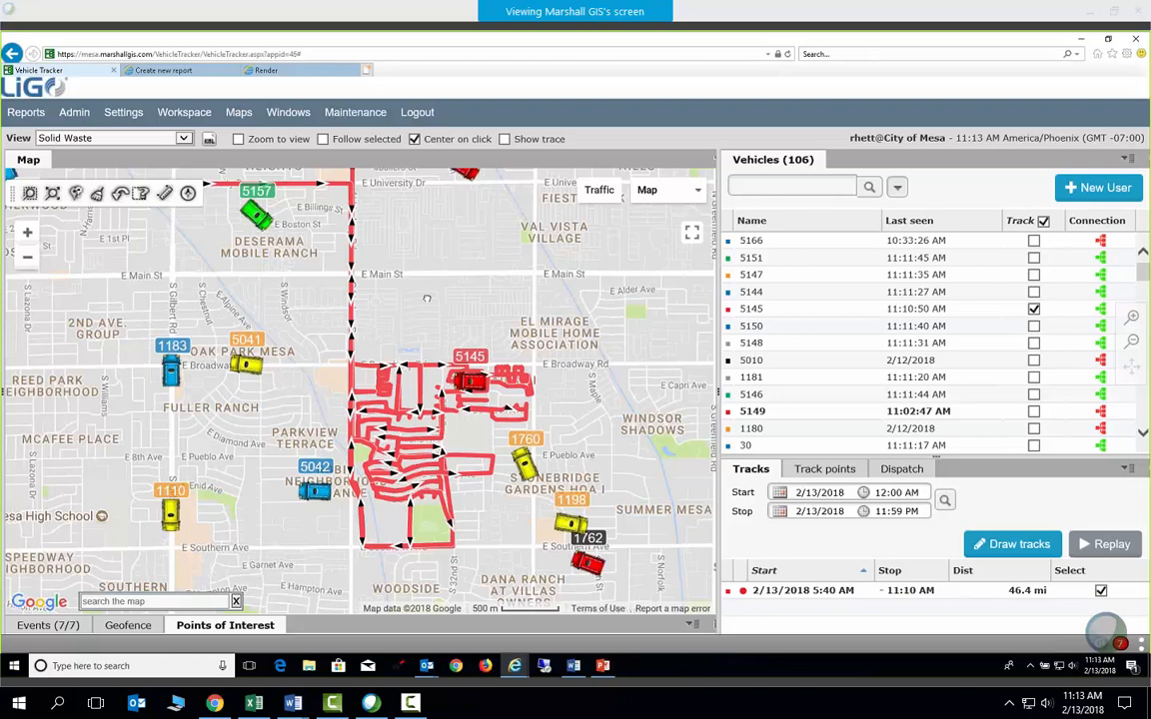
mouse_move(240, 113)
key(alt+Tab)
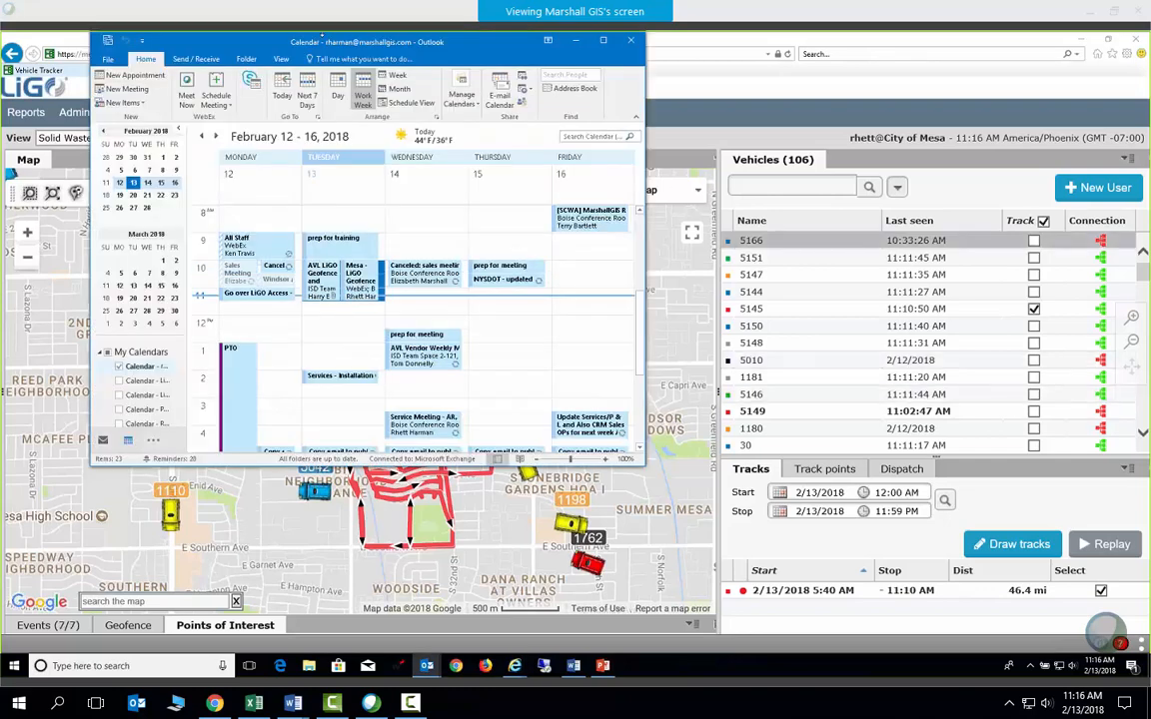
drag(321, 37, 1122, 32)
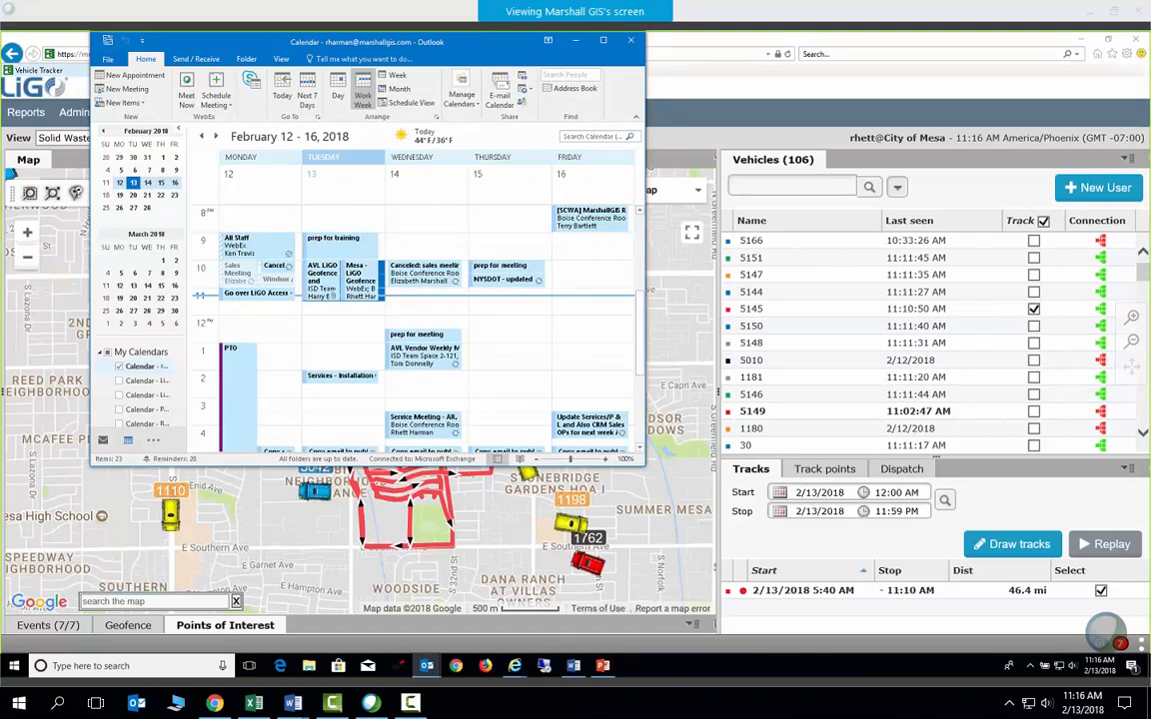
key(alt+Tab)
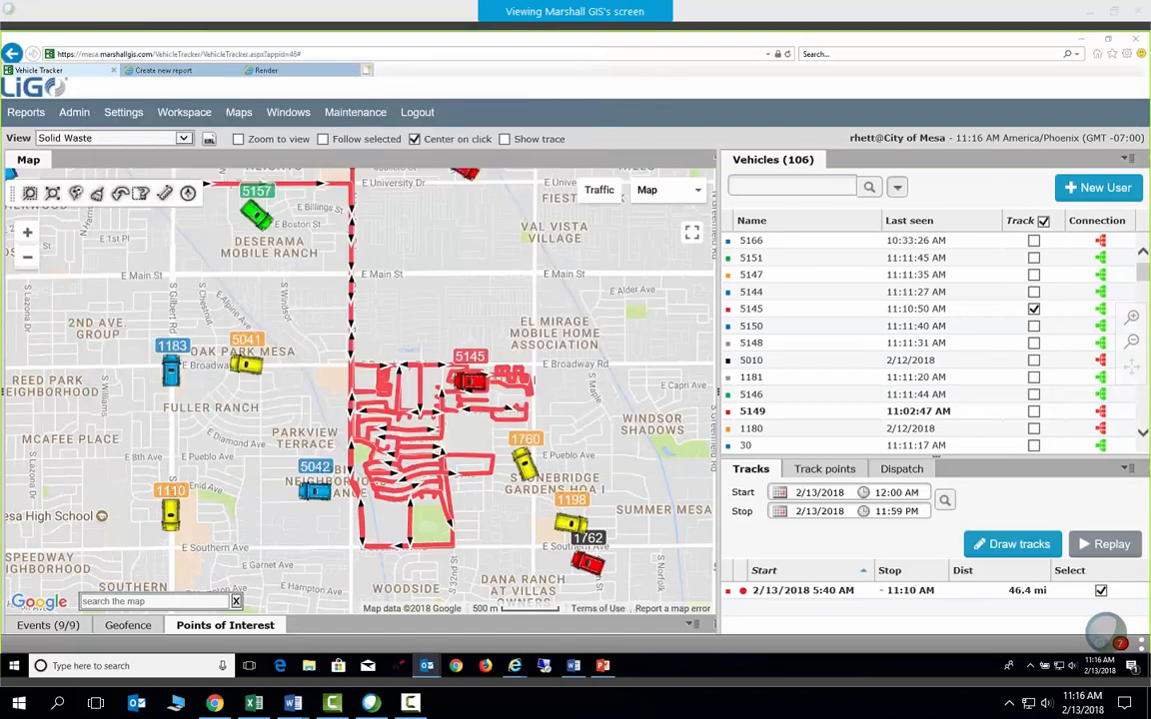